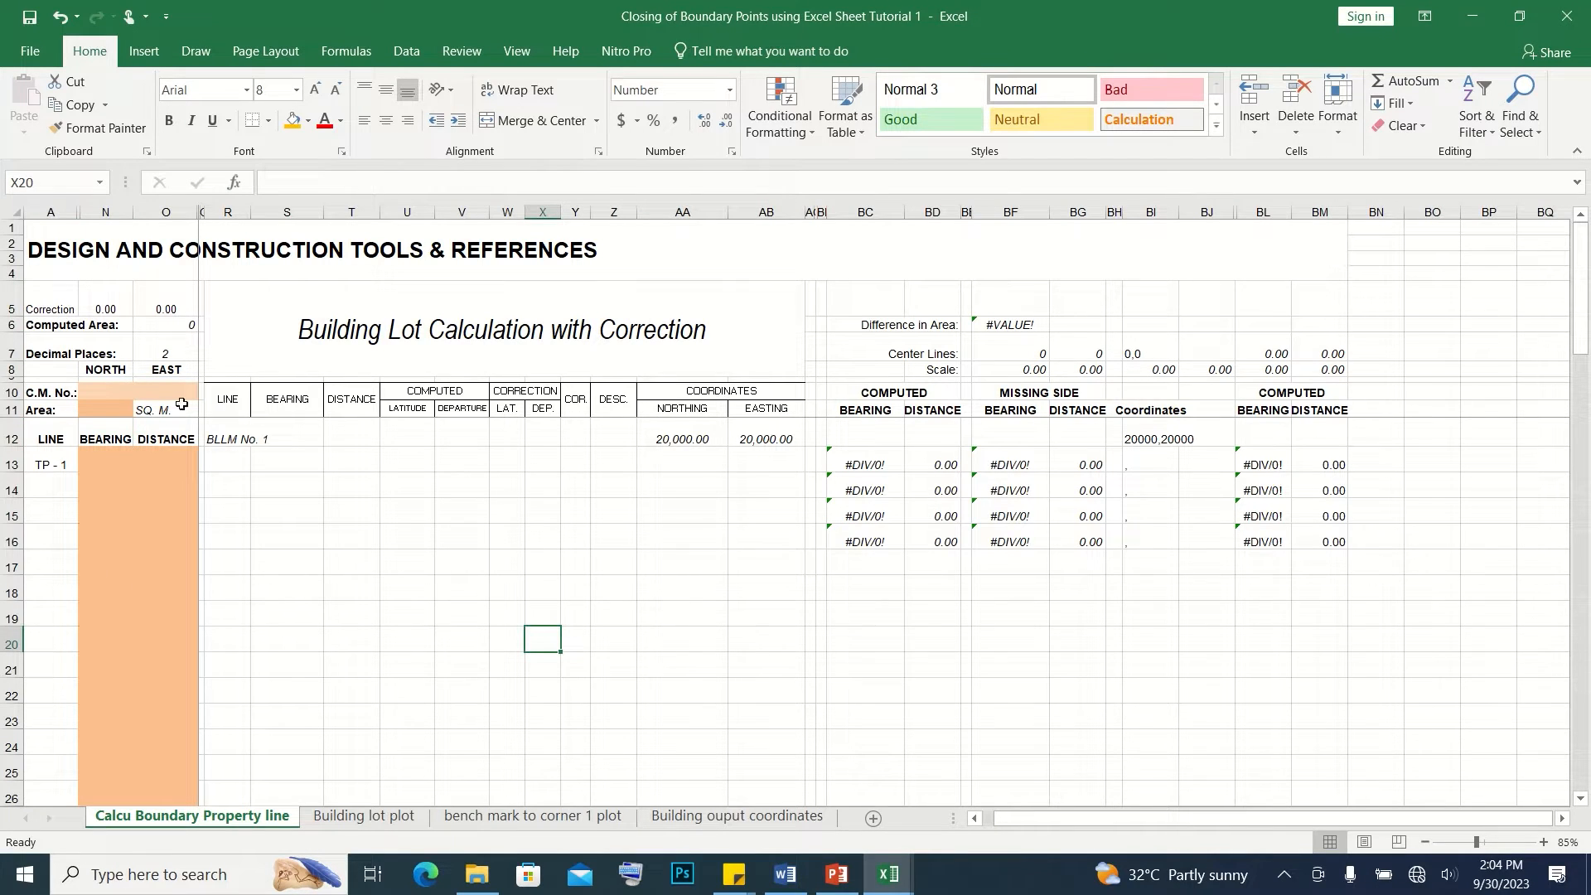
# Examine the boundary calculation sheet's lot area, computed area, area difference, bearing and distance entry cells, and computed and coordinate columns
pyautogui.click(85, 405)
pyautogui.moveTo(66, 409); pyautogui.dragTo(165, 408)
pyautogui.moveTo(64, 324); pyautogui.dragTo(167, 326)
pyautogui.moveTo(910, 325); pyautogui.dragTo(1020, 326)
pyautogui.moveTo(108, 455); pyautogui.dragTo(174, 796)
pyautogui.moveTo(865, 393); pyautogui.dragTo(955, 547)
pyautogui.moveTo(1291, 394); pyautogui.dragTo(1340, 535)
pyautogui.moveTo(1152, 410); pyautogui.dragTo(1199, 536)
# Review the Building lot plot, bench mark to corner 1 plot and Building ouput coordinates sheets, and return to Calcu Boundary Property line
pyautogui.click(363, 815)
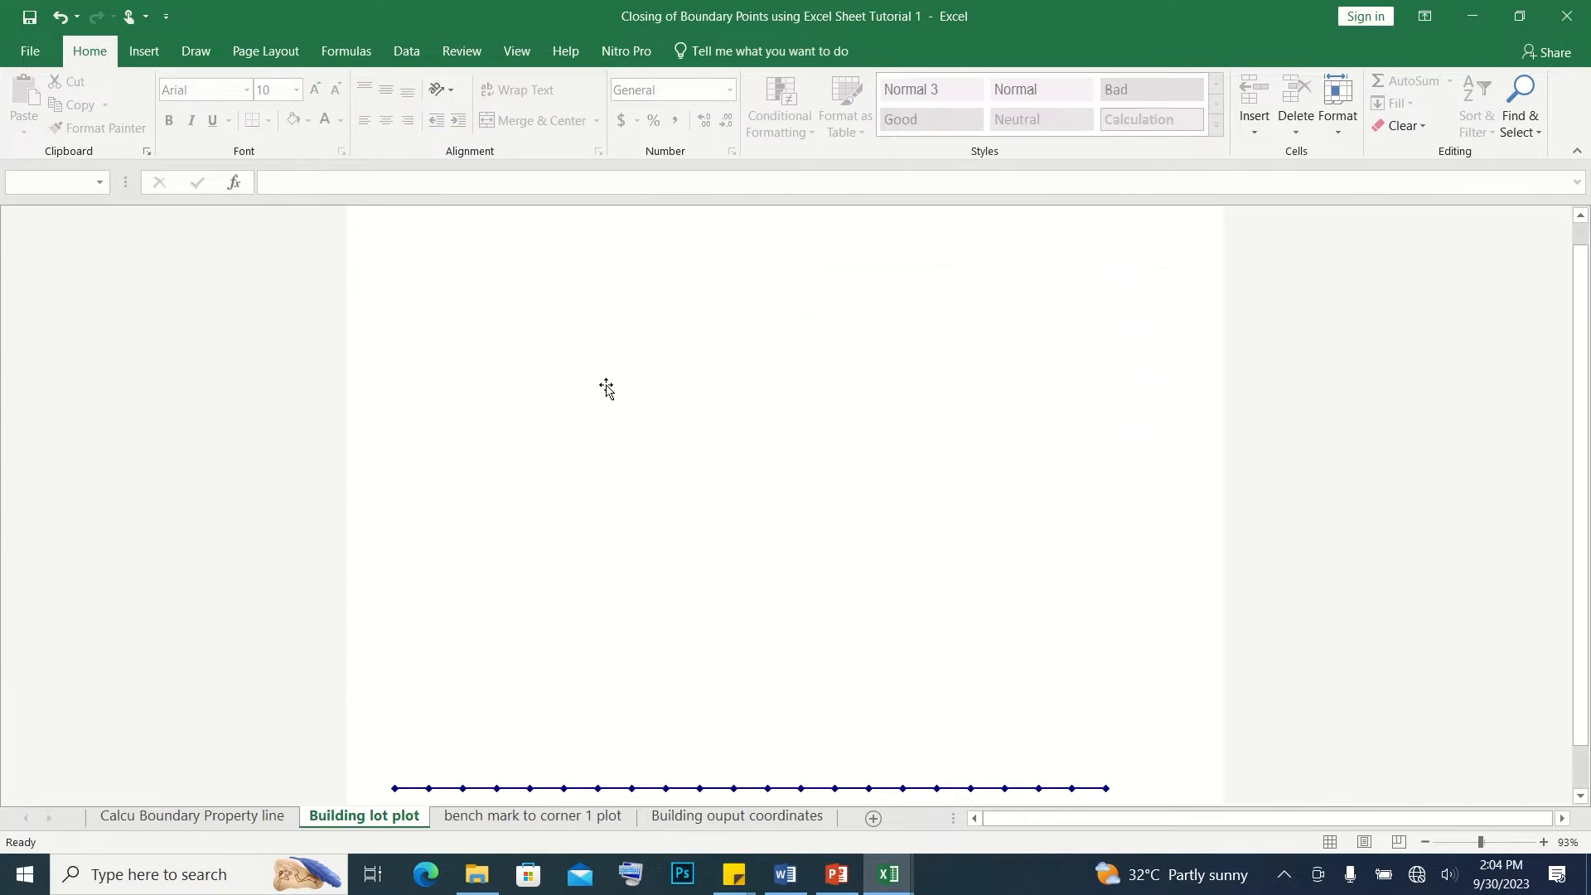
pyautogui.click(563, 818)
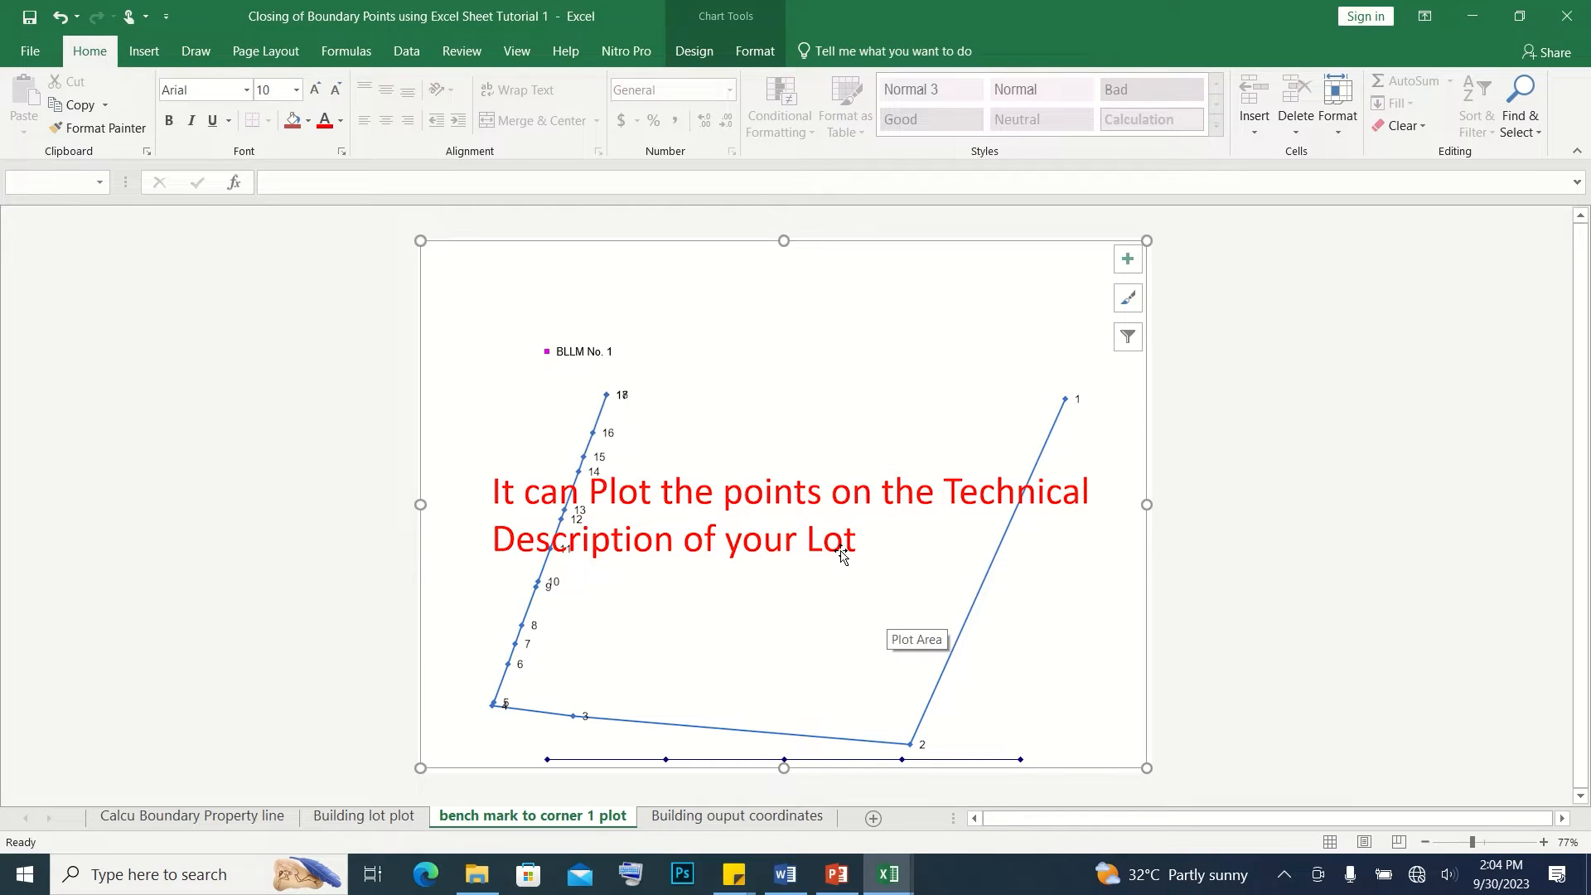
pyautogui.click(737, 816)
pyautogui.moveTo(488, 268); pyautogui.dragTo(602, 775)
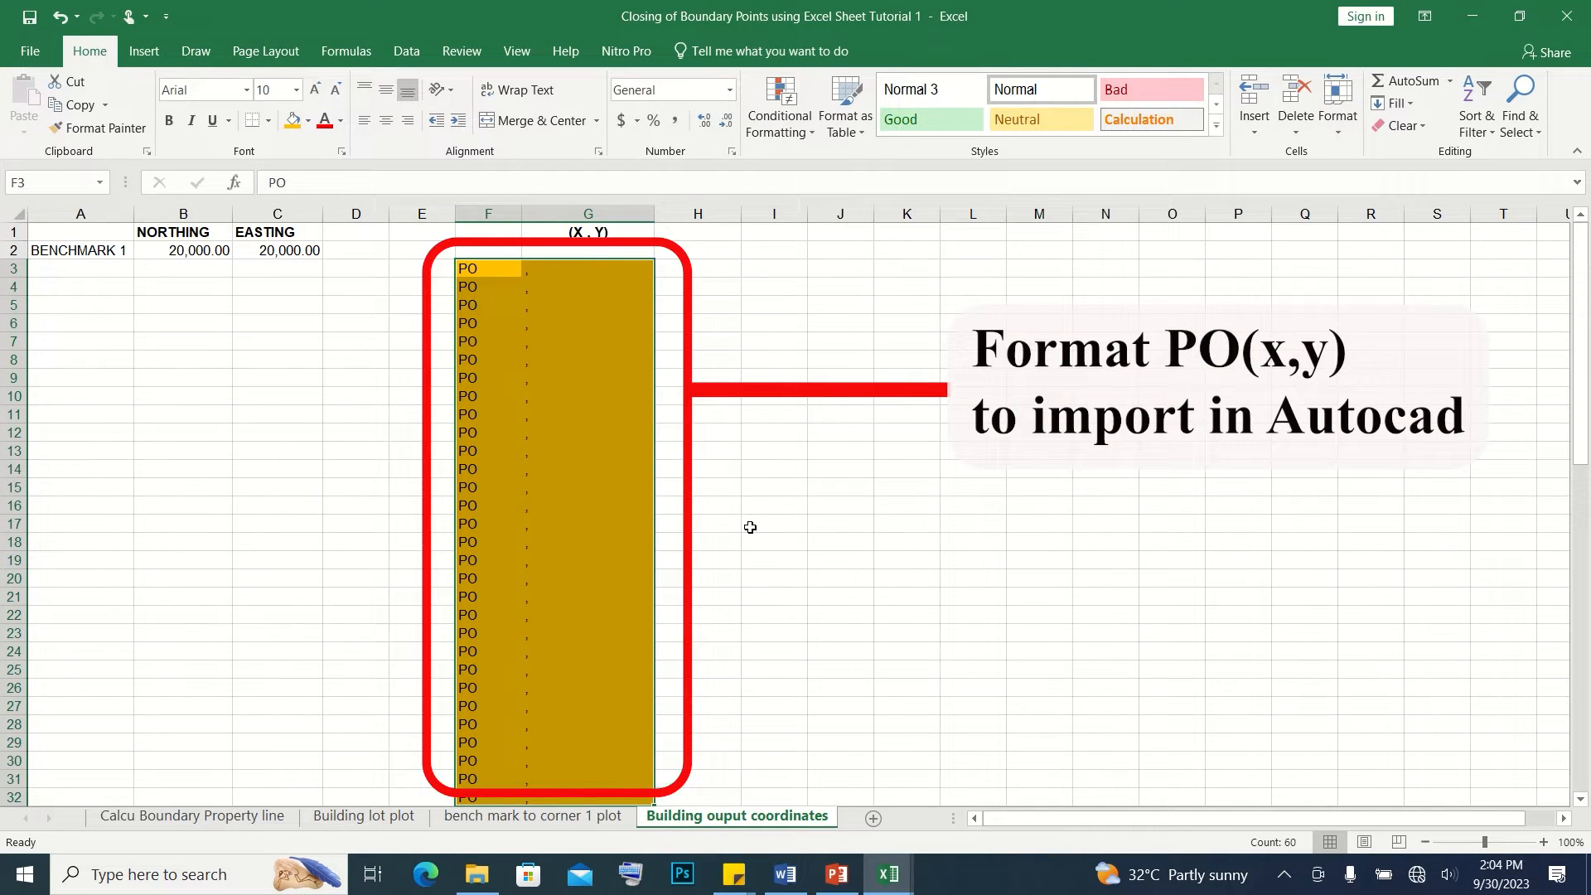
pyautogui.click(218, 819)
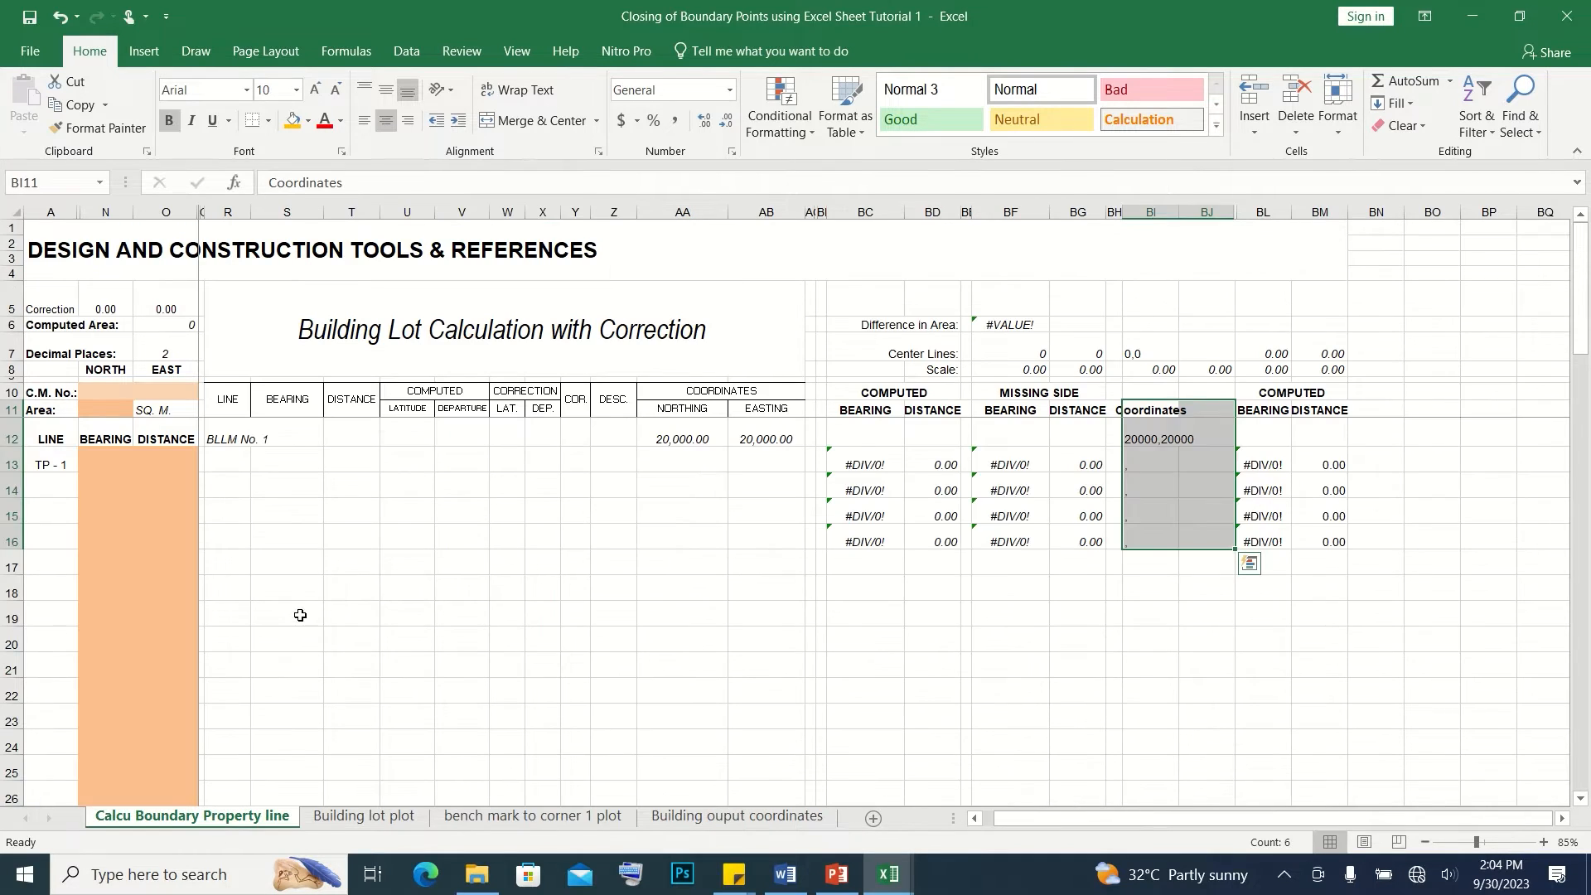
pyautogui.click(106, 460)
# Switch to the Word document and review the technical description, from the BLLM No.1 tie line through Line 21-1
pyautogui.click(786, 875)
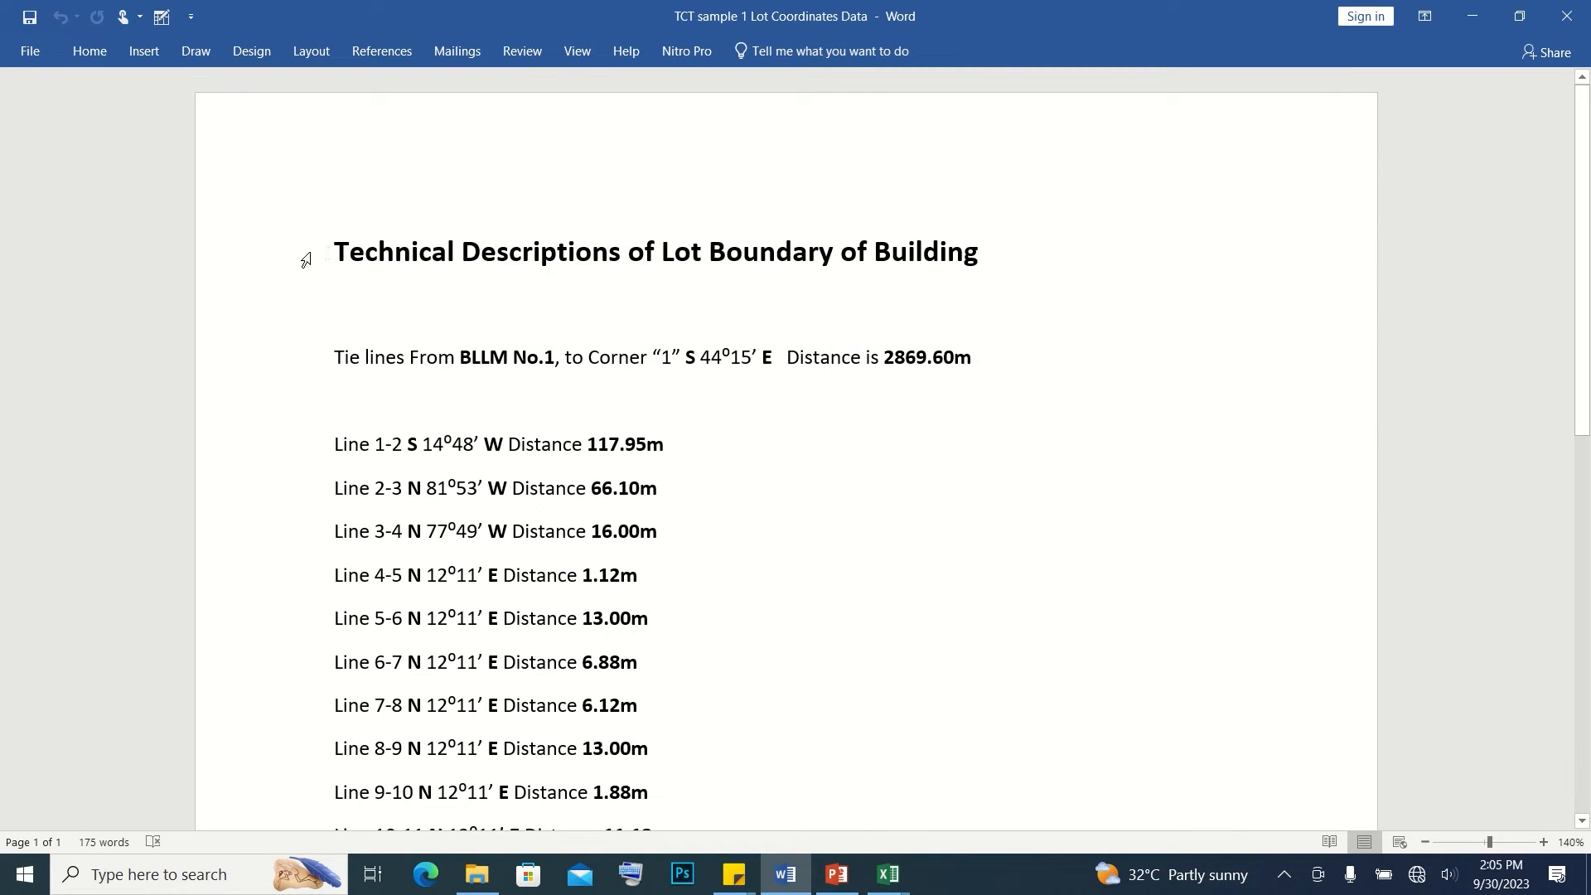
pyautogui.tripleClick(329, 248)
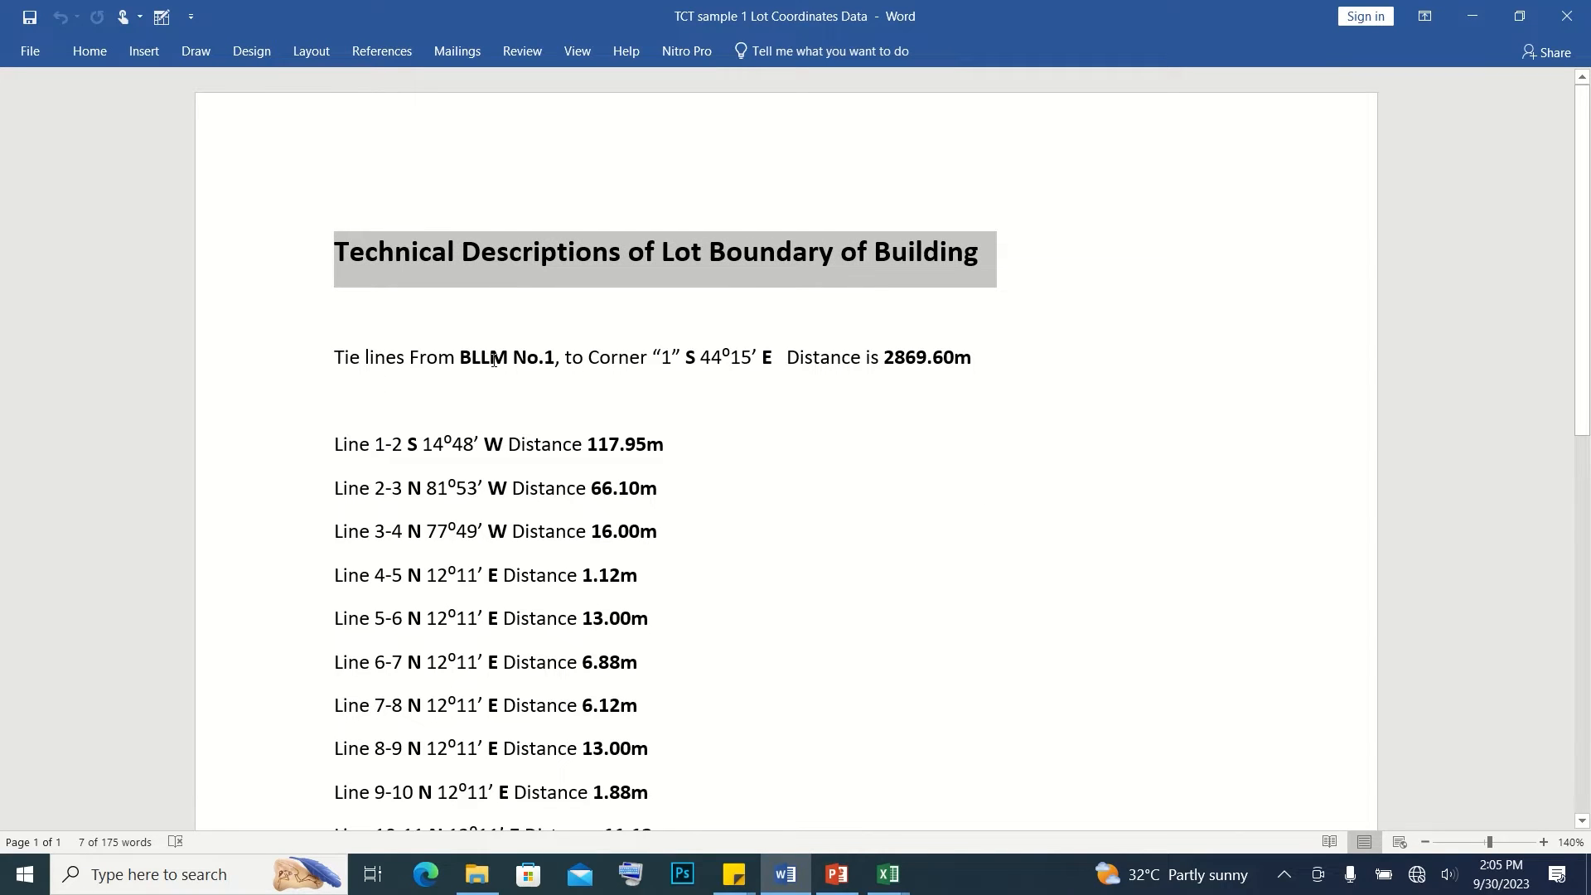
pyautogui.moveTo(409, 356); pyautogui.dragTo(554, 358)
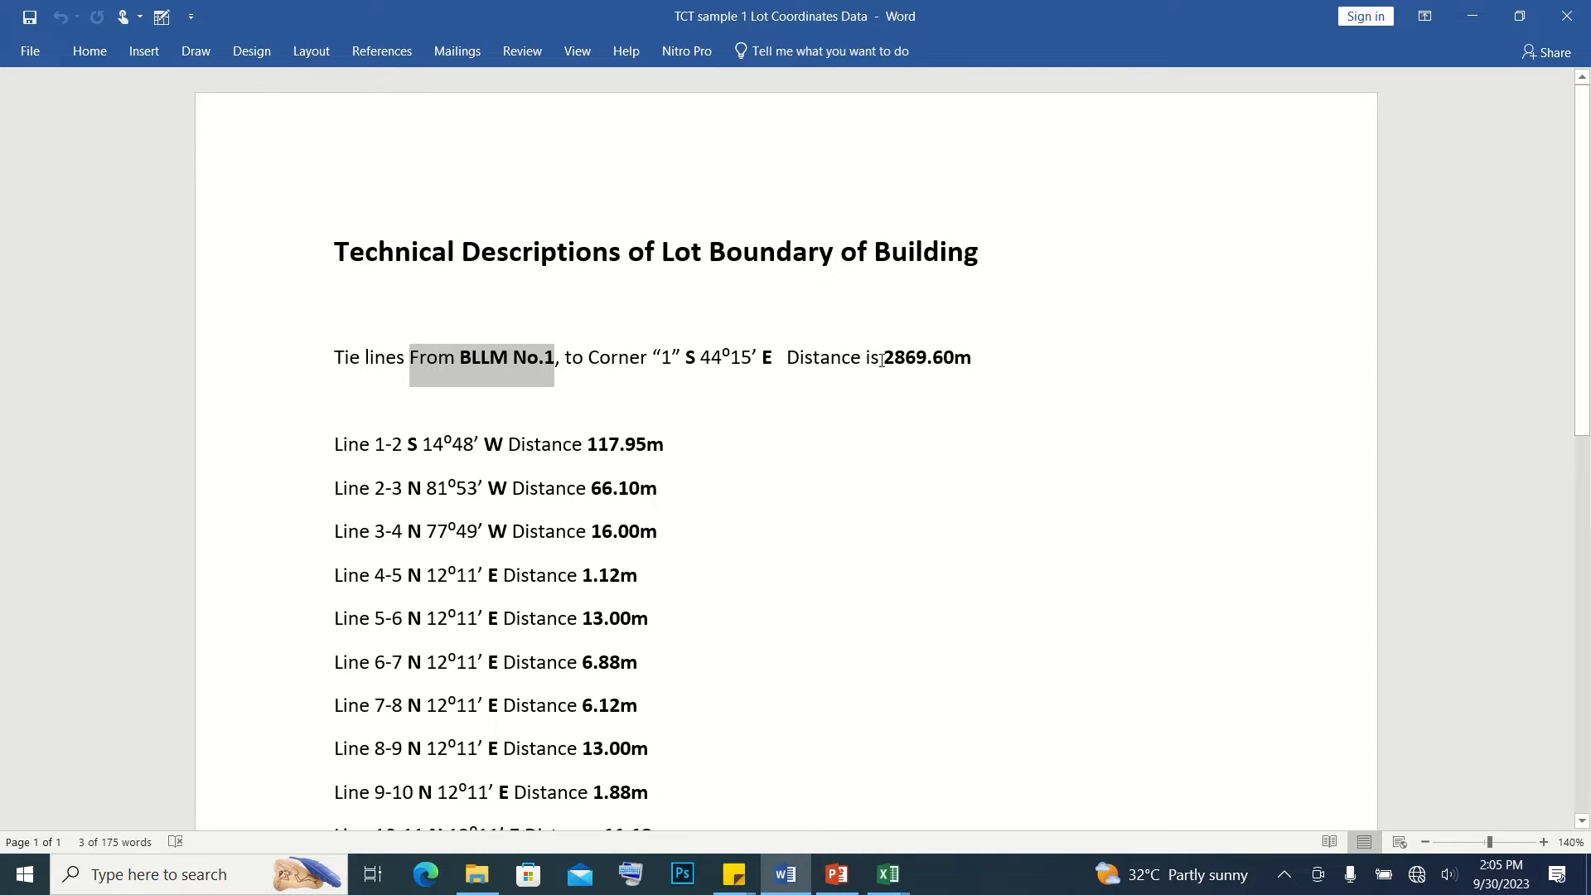
pyautogui.moveTo(872, 361); pyautogui.dragTo(934, 362)
pyautogui.scroll(-3, 431, 389)
pyautogui.moveTo(376, 237); pyautogui.dragTo(374, 280)
pyautogui.scroll(-6, 377, 551)
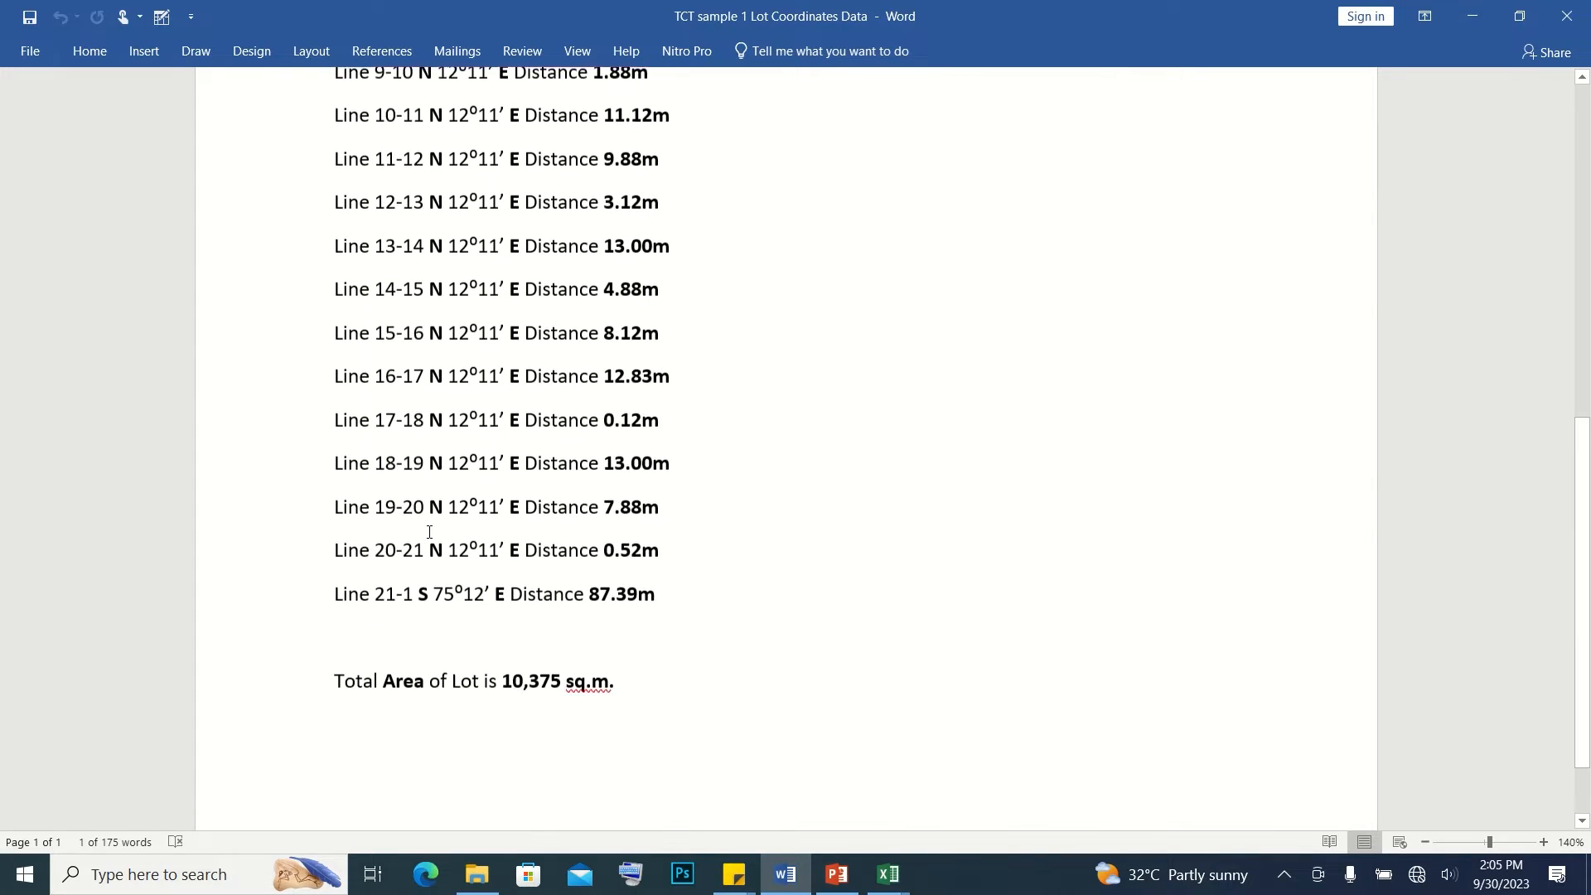
pyautogui.moveTo(377, 551); pyautogui.dragTo(403, 545)
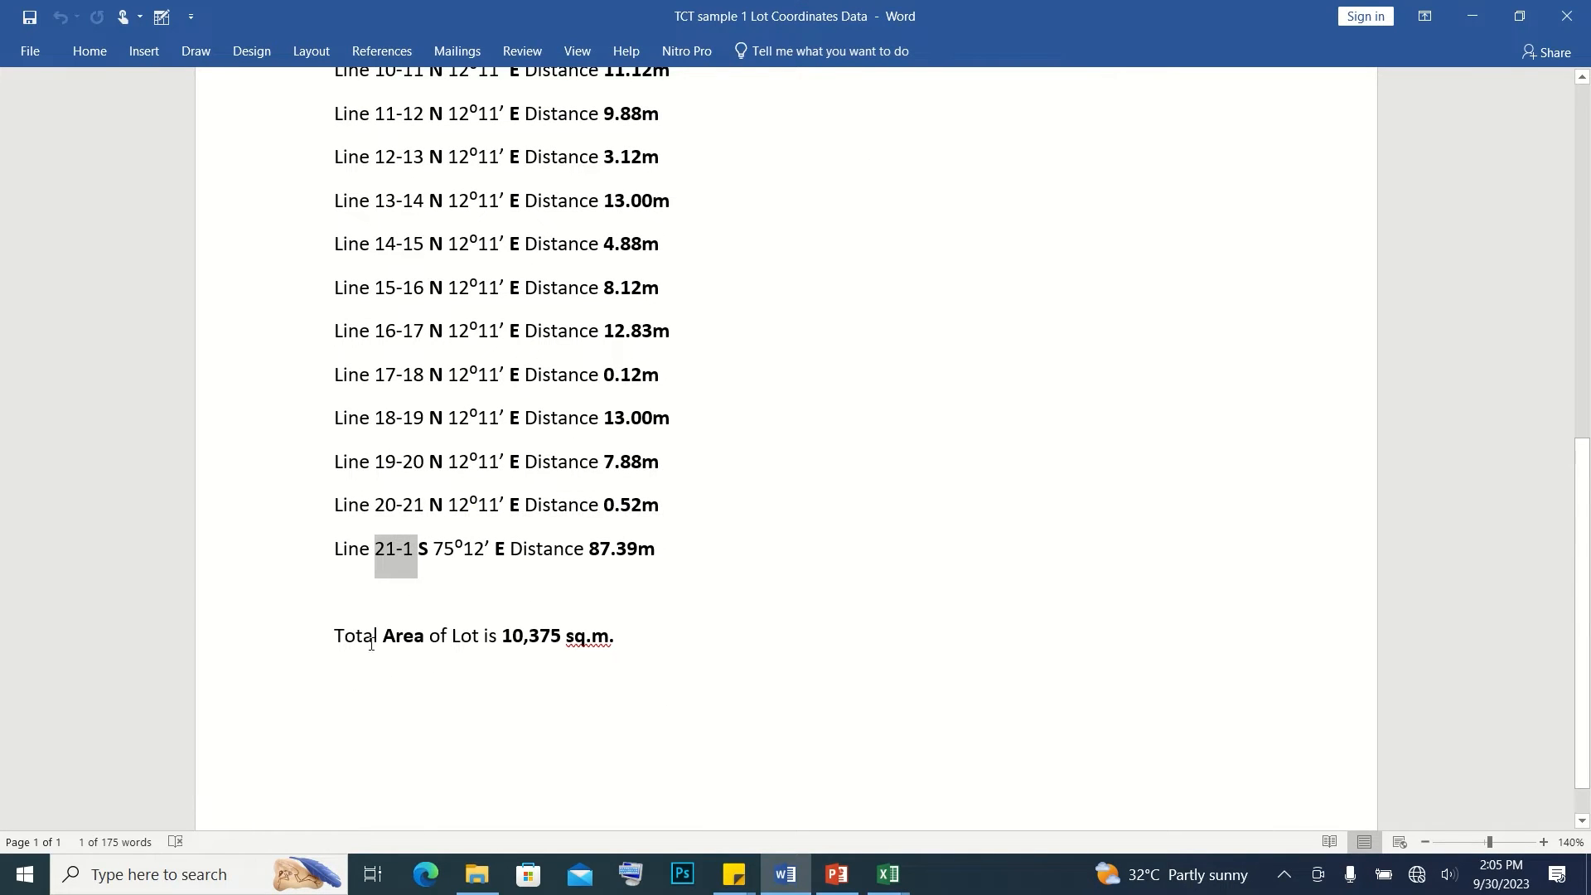
# Copy the total lot area 10,375 from the Word document into the Area cell N11 of the Excel sheet
pyautogui.moveTo(329, 637); pyautogui.dragTo(614, 637)
pyautogui.moveTo(502, 637); pyautogui.dragTo(561, 636)
pyautogui.hotkey('ctrl', 'c')
pyautogui.hotkey('alt', 'Tab')
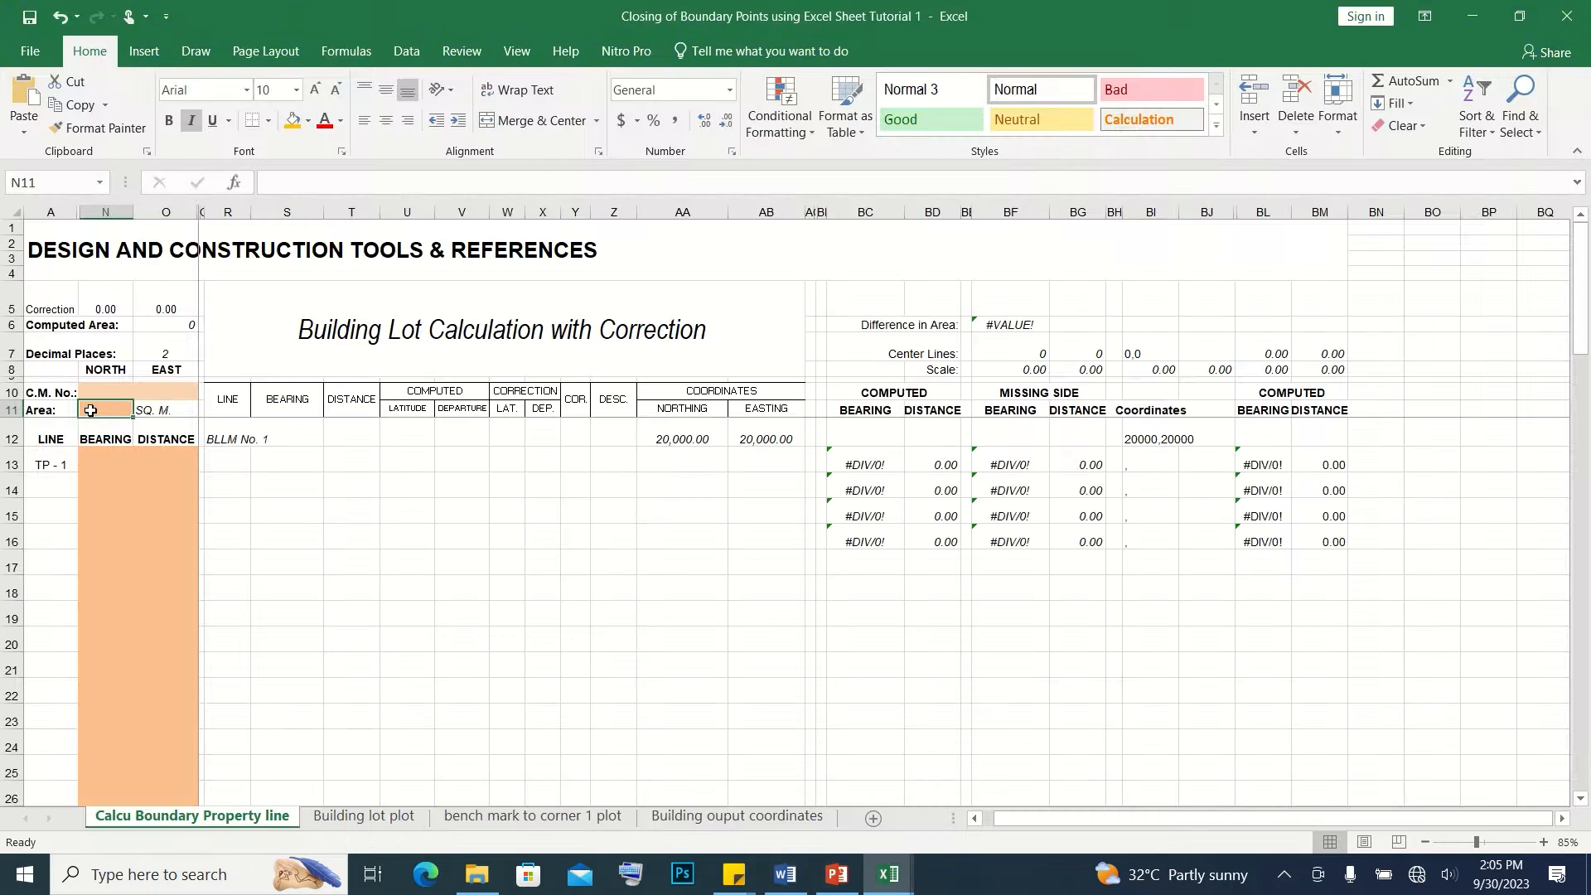
pyautogui.rightClick(90, 411)
pyautogui.click(163, 498)
# Look up the BLLM No.1 tie line in Word and enter bearing -44.15 and distance 2869.6 for line TP - 1 in Excel
pyautogui.click(784, 874)
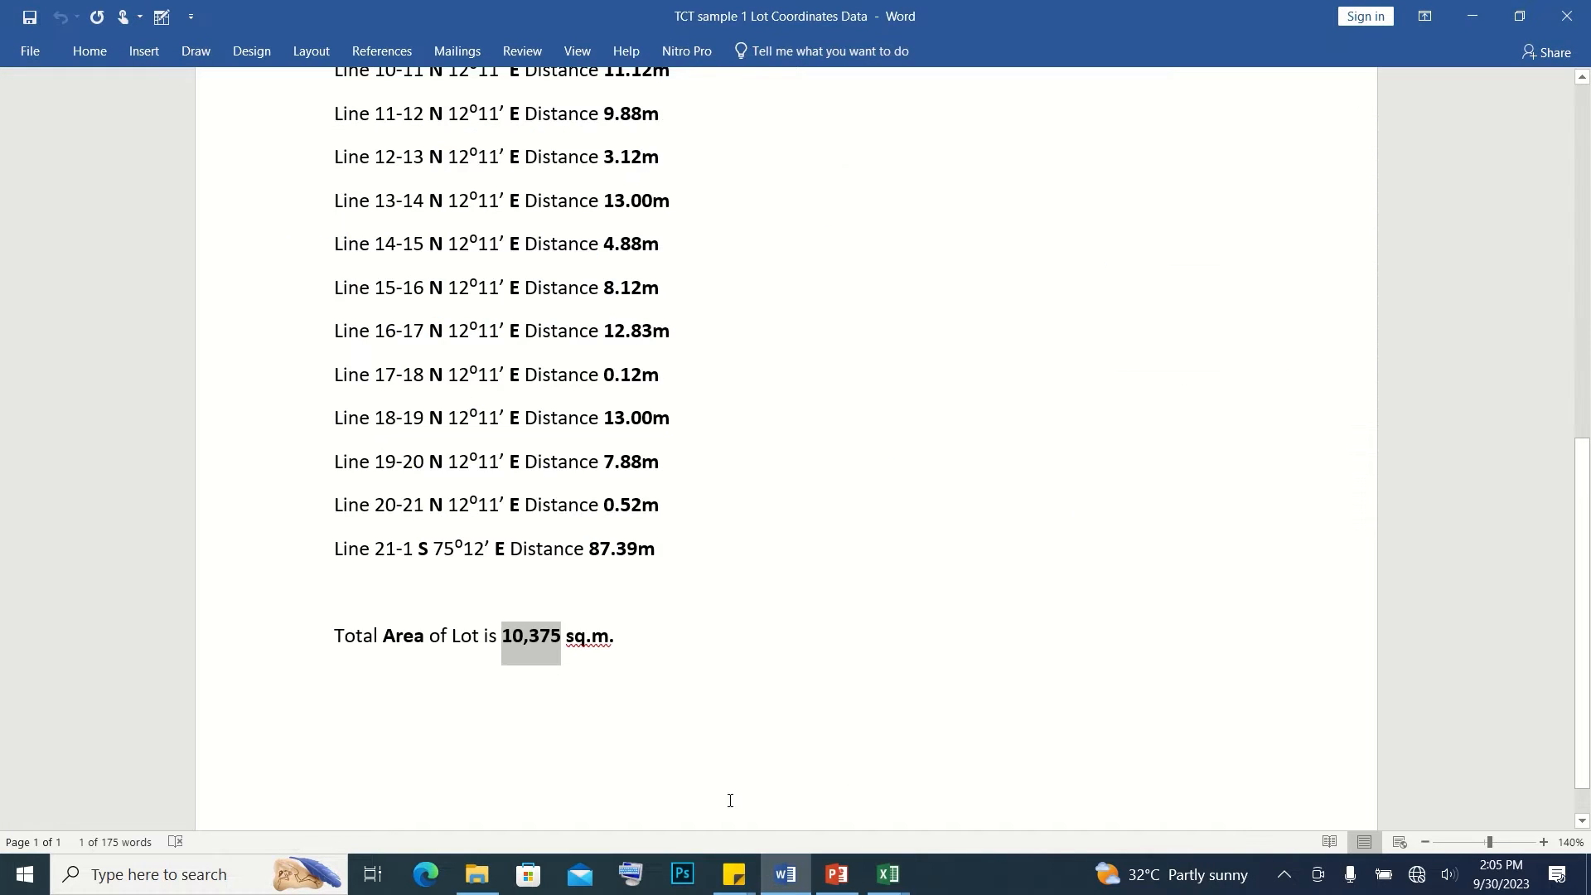
pyautogui.scroll(6, 656, 595)
pyautogui.scroll(-1, 713, 707)
pyautogui.moveTo(701, 288); pyautogui.dragTo(786, 288)
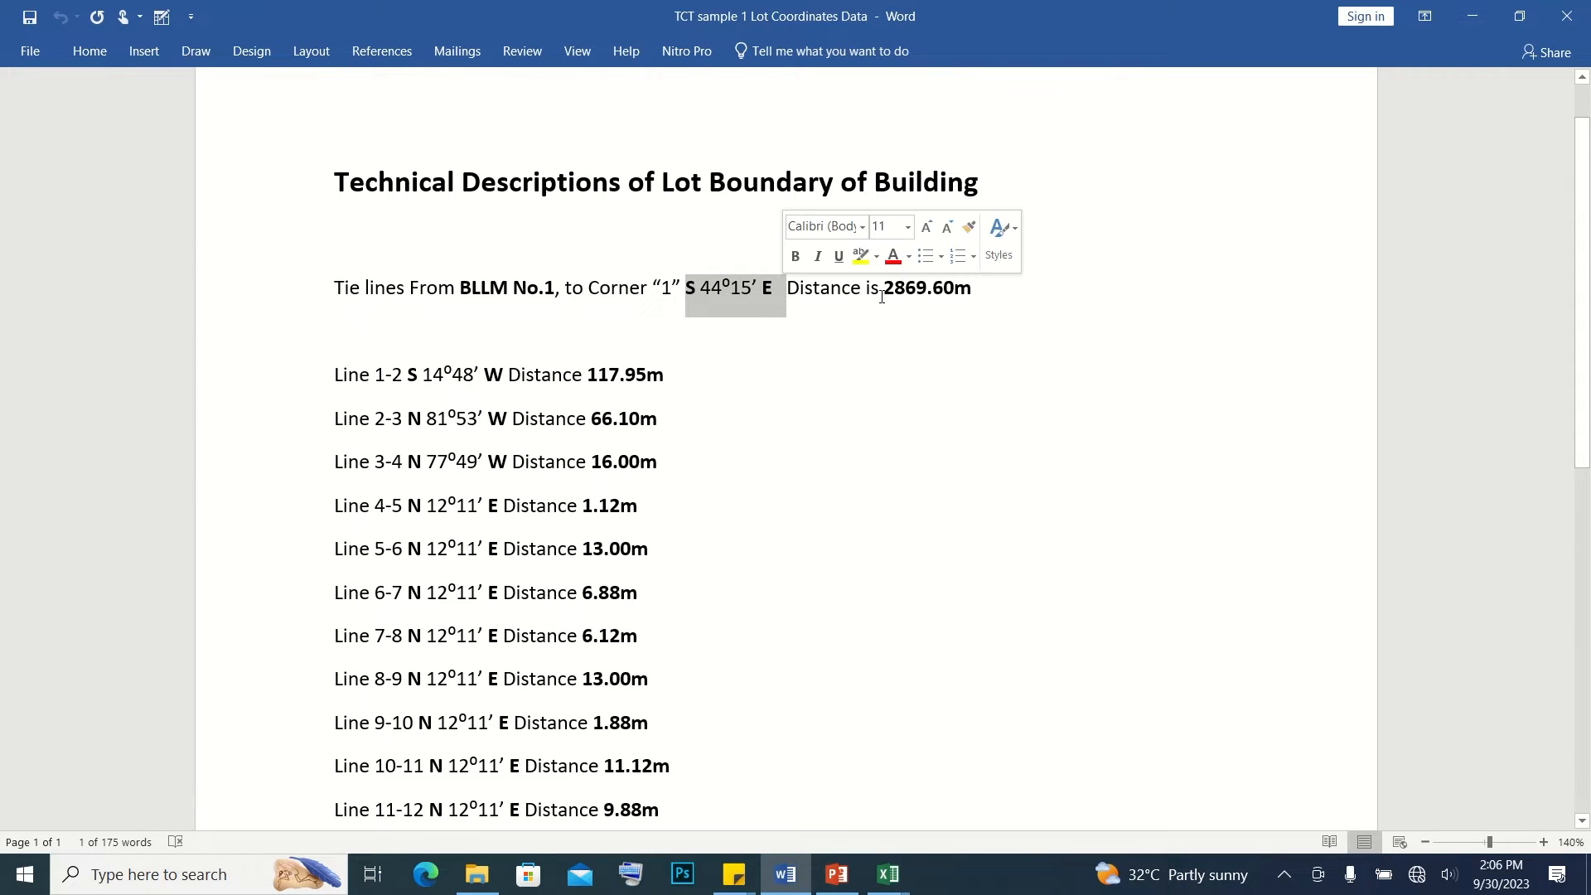
pyautogui.moveTo(885, 287); pyautogui.dragTo(971, 287)
pyautogui.click(888, 874)
pyautogui.click(106, 460)
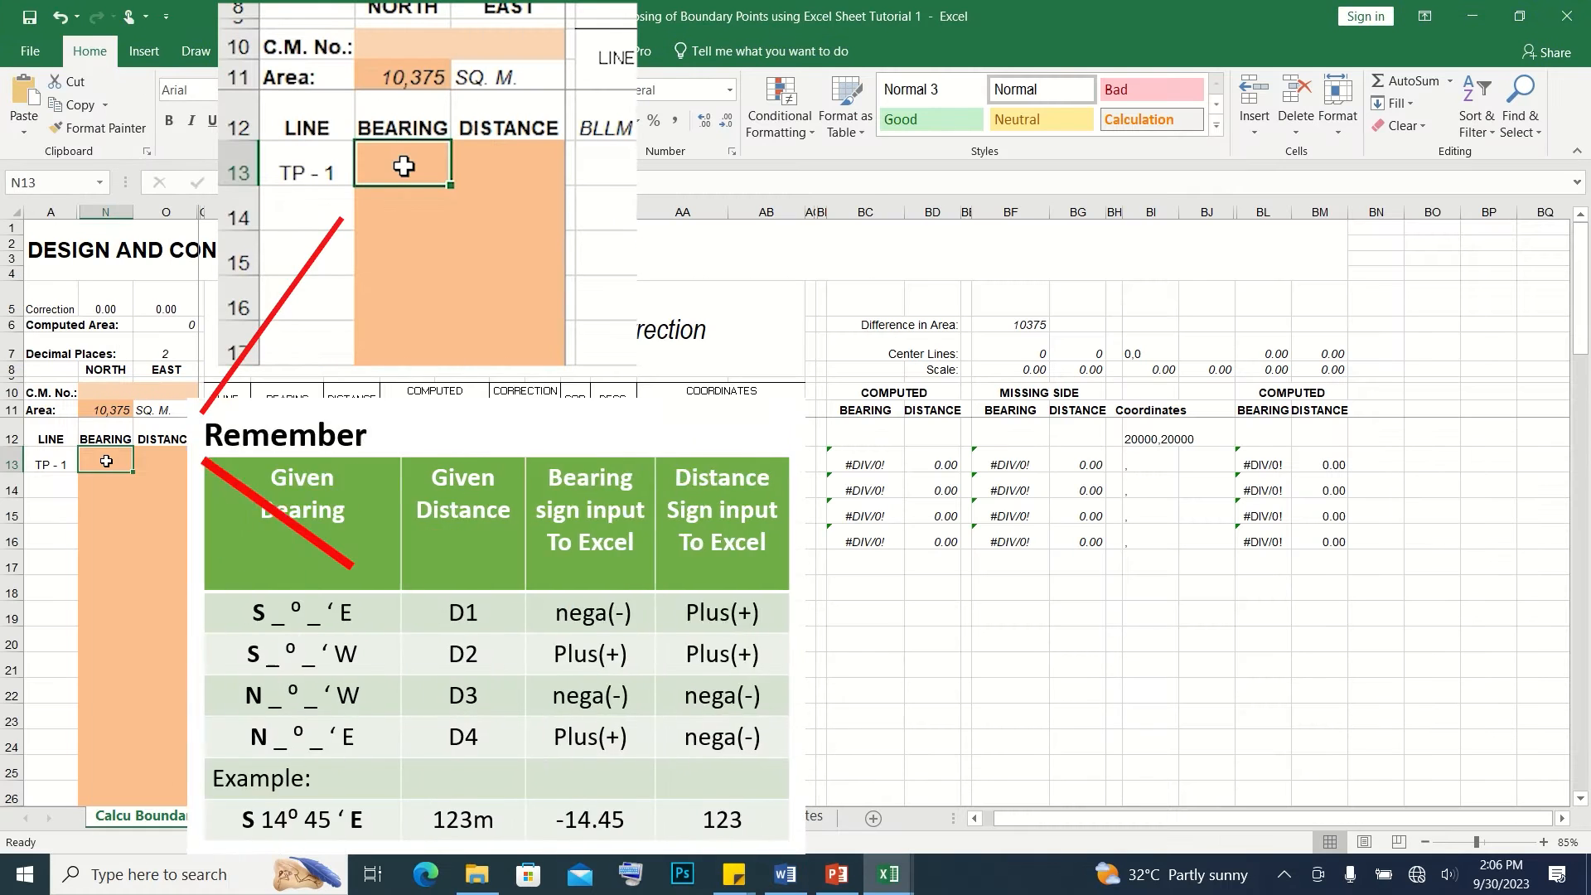
pyautogui.write('-44.15')
pyautogui.click(166, 462)
pyautogui.write('28')
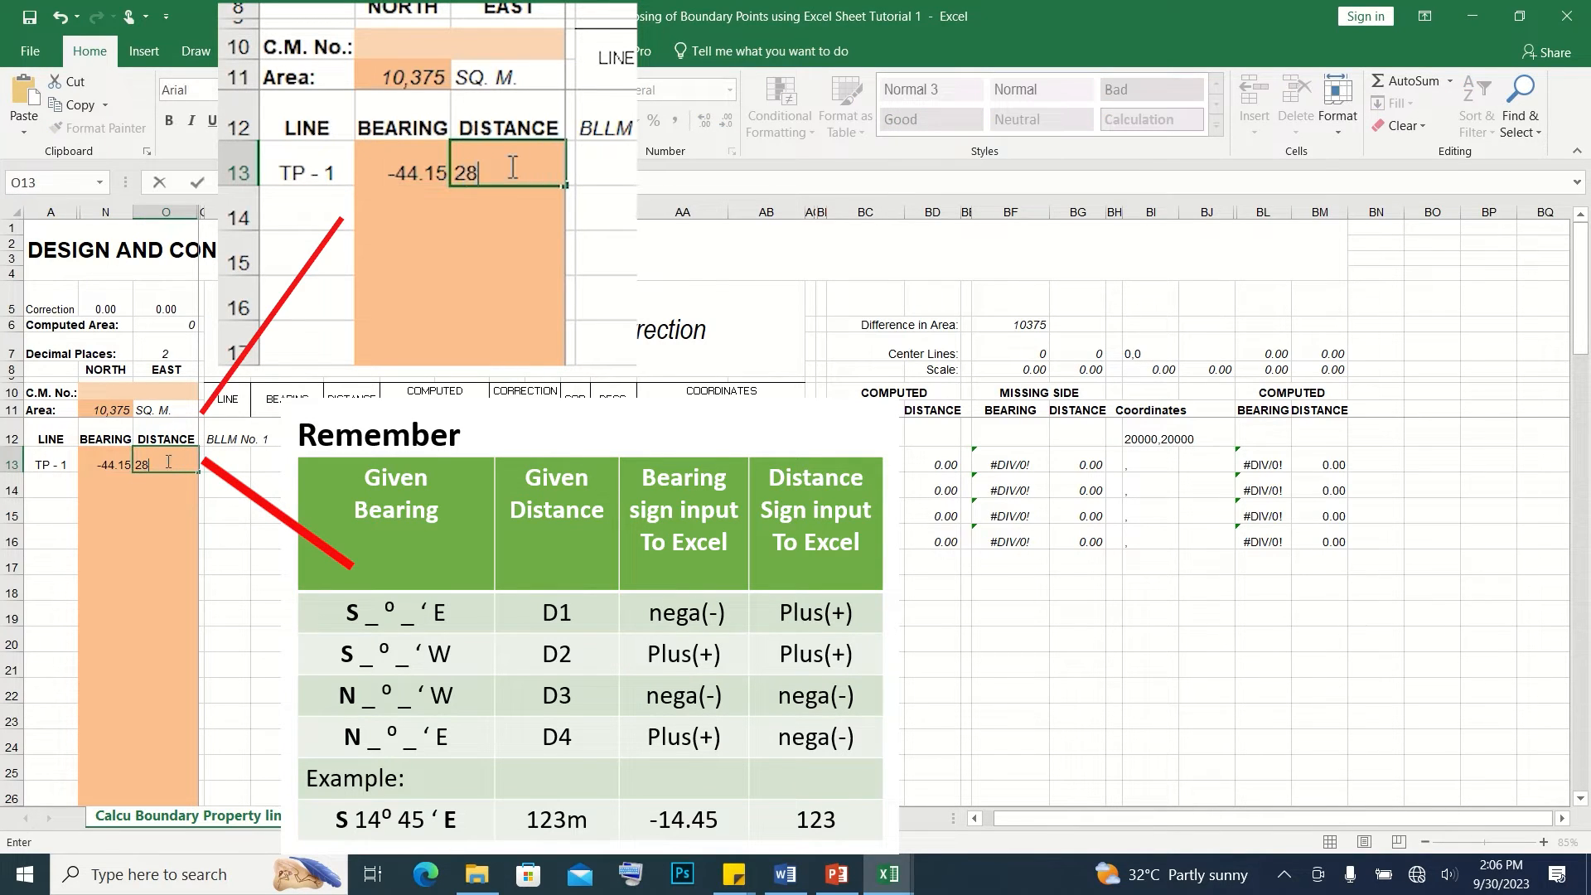
pyautogui.write('69.6')
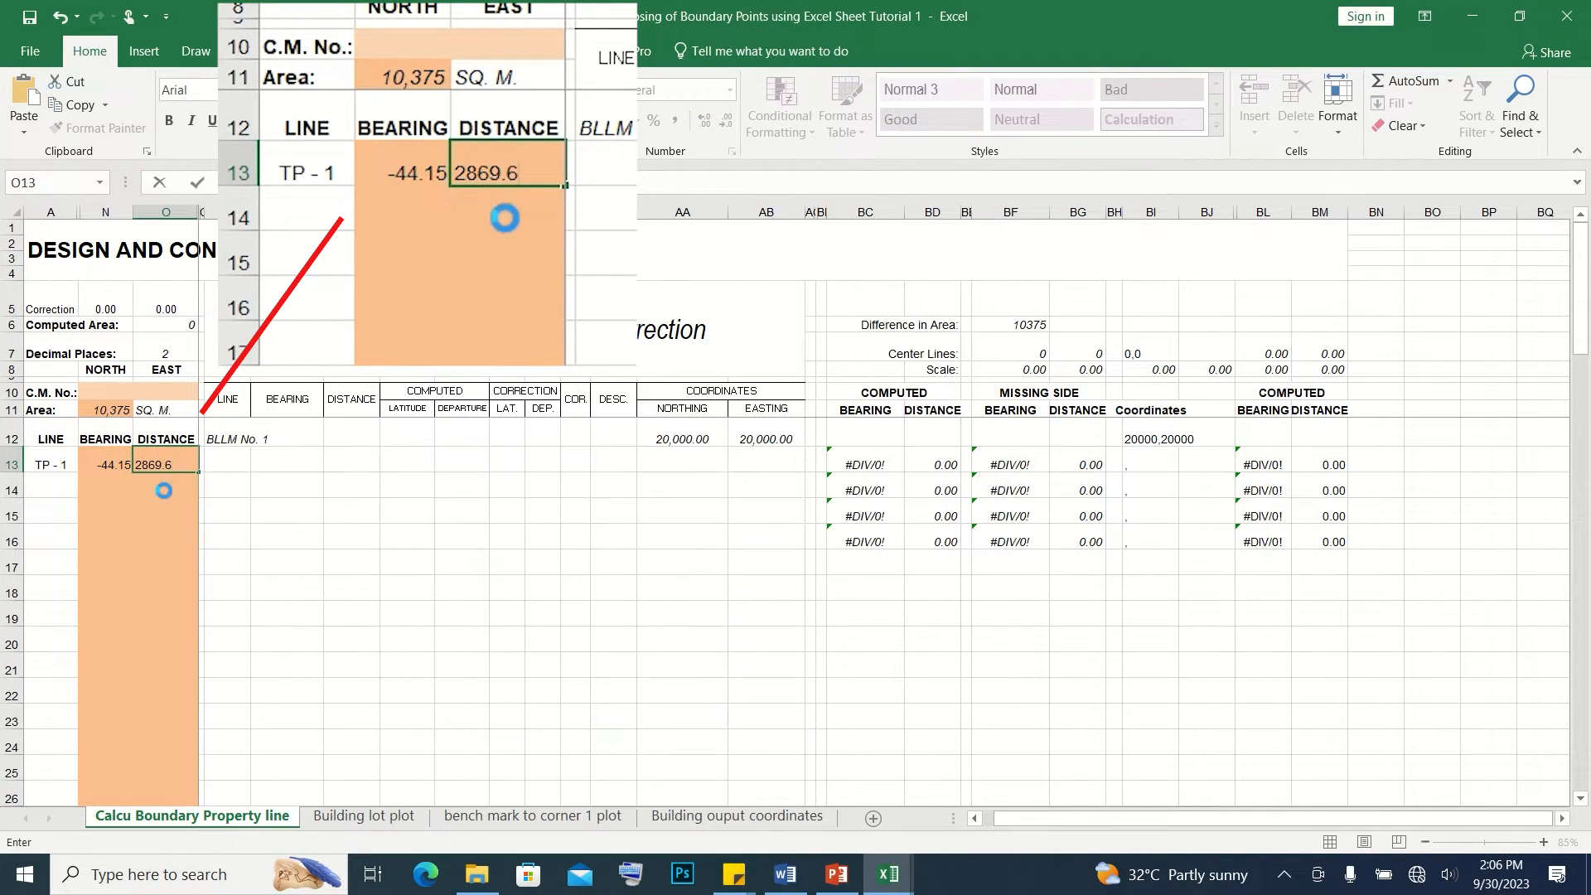
pyautogui.click(164, 480)
# Examine the TP - 1 row's computed latitude, departure and coordinates, along with its computed and missing-side bearings and distances
pyautogui.moveTo(223, 464); pyautogui.dragTo(457, 468)
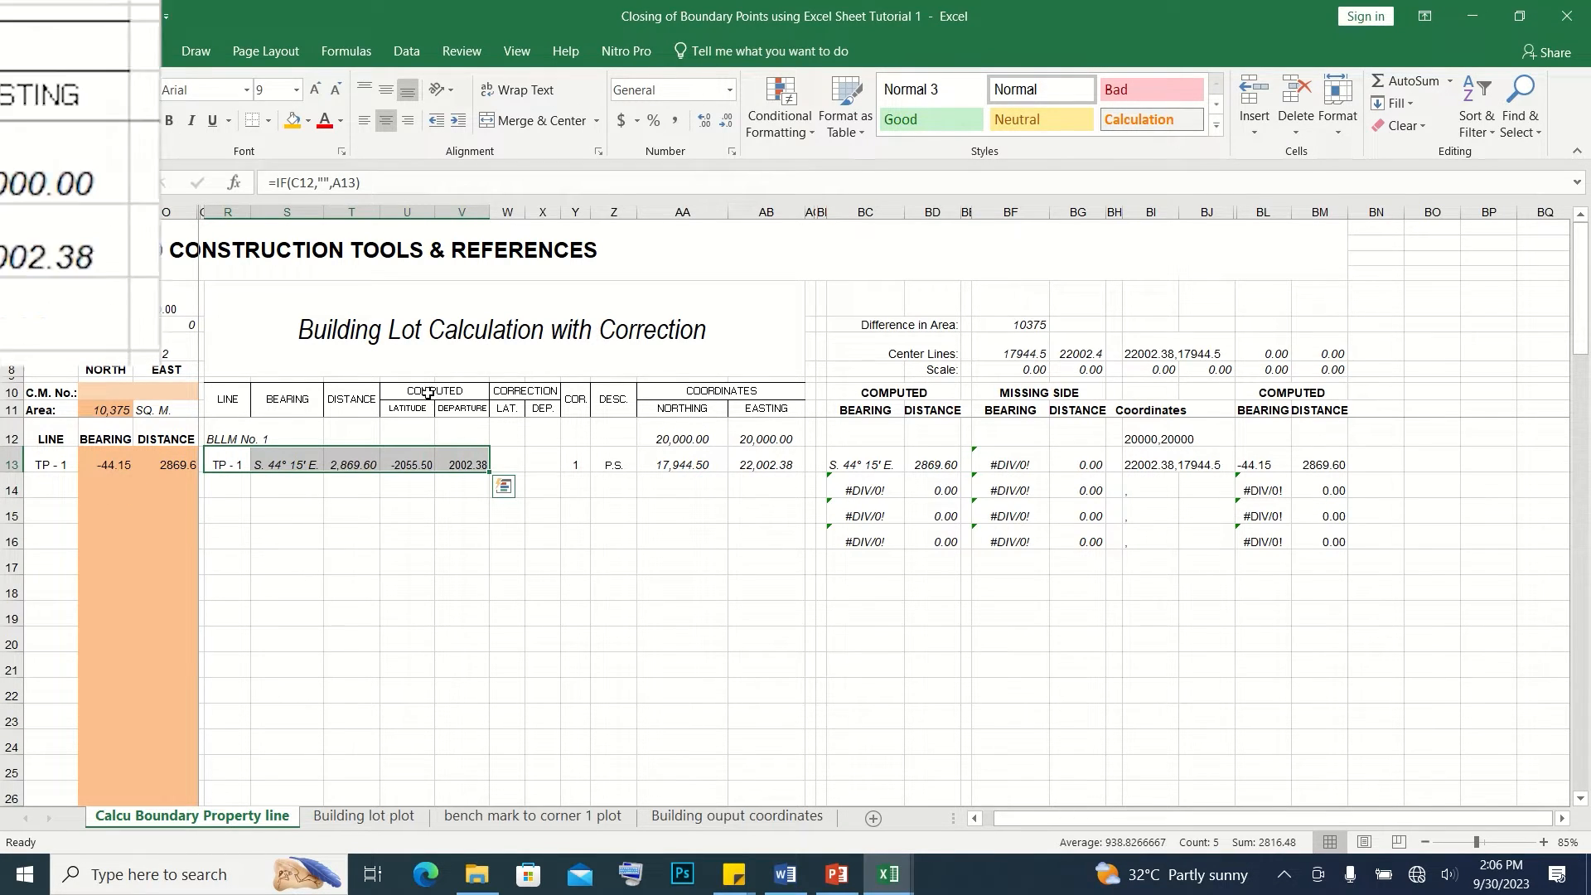
pyautogui.moveTo(430, 392); pyautogui.dragTo(476, 461)
pyautogui.moveTo(714, 391); pyautogui.dragTo(926, 465)
pyautogui.moveTo(878, 394); pyautogui.dragTo(905, 409)
pyautogui.moveTo(875, 464); pyautogui.dragTo(920, 464)
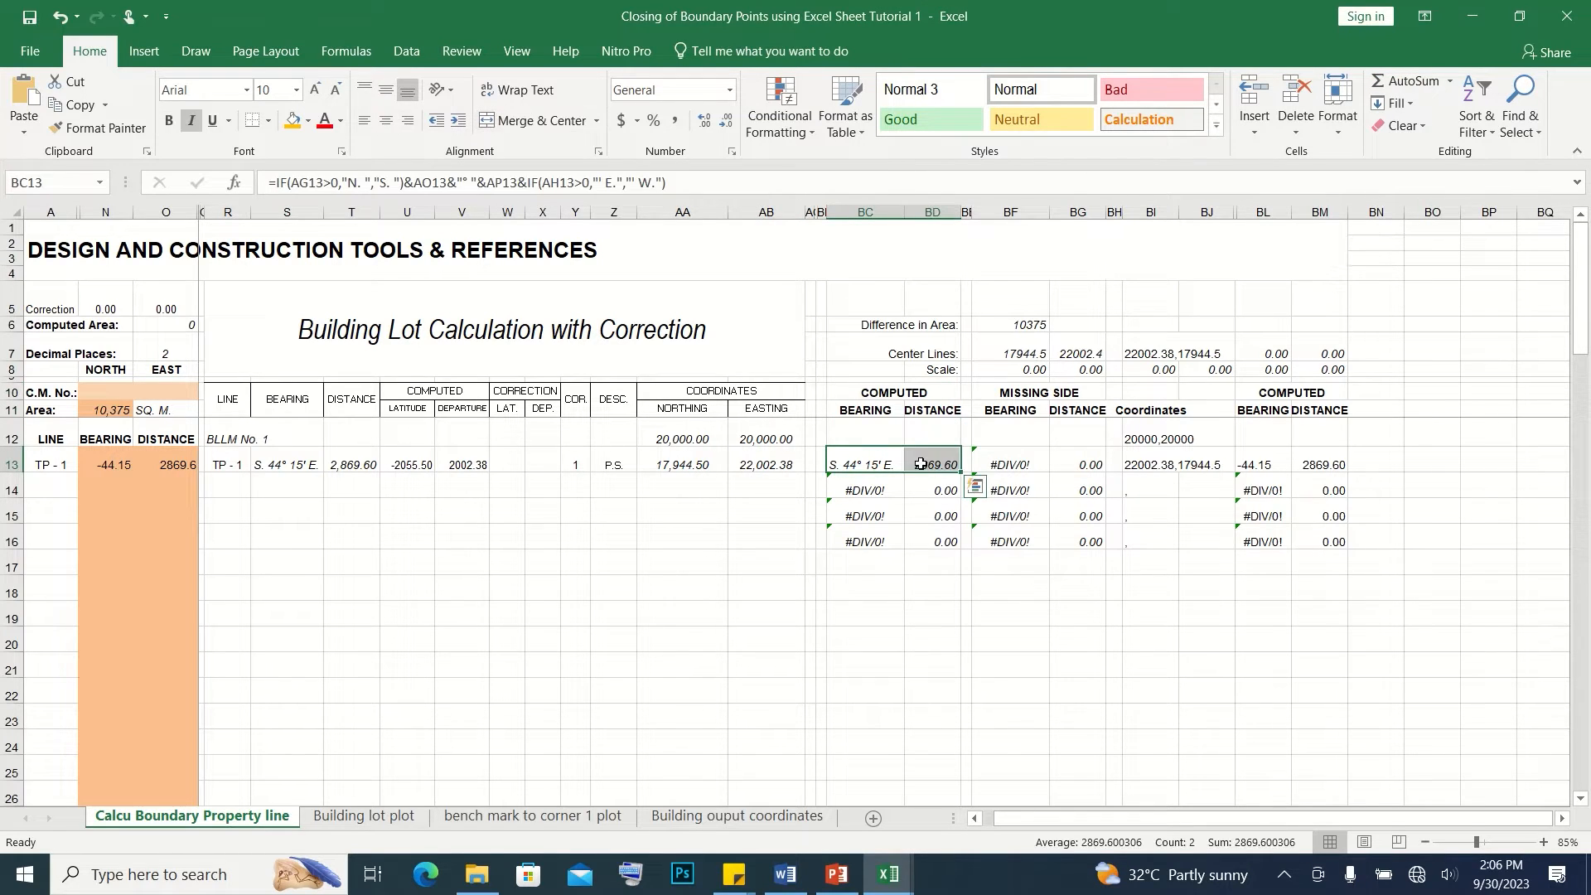
pyautogui.moveTo(1028, 389); pyautogui.dragTo(1043, 401)
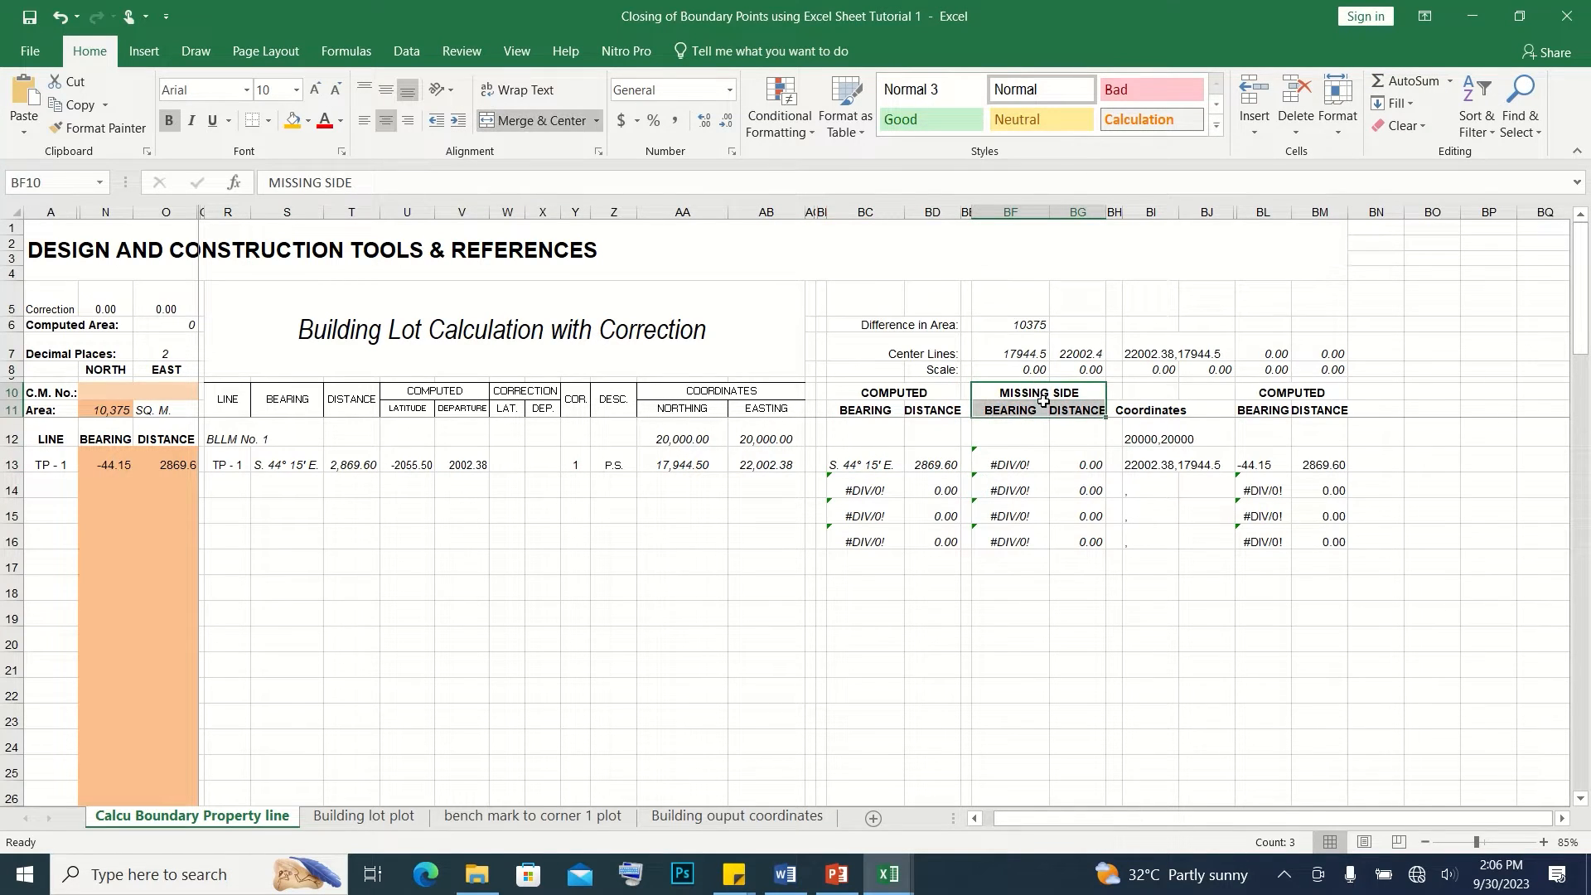
pyautogui.click(1012, 463)
pyautogui.click(1149, 437)
pyautogui.moveTo(1147, 410); pyautogui.dragTo(1195, 461)
# Look up Line 1-2 in Word and enter its bearing 14.48 and distance 117.95 in row 14 in Excel
pyautogui.click(114, 485)
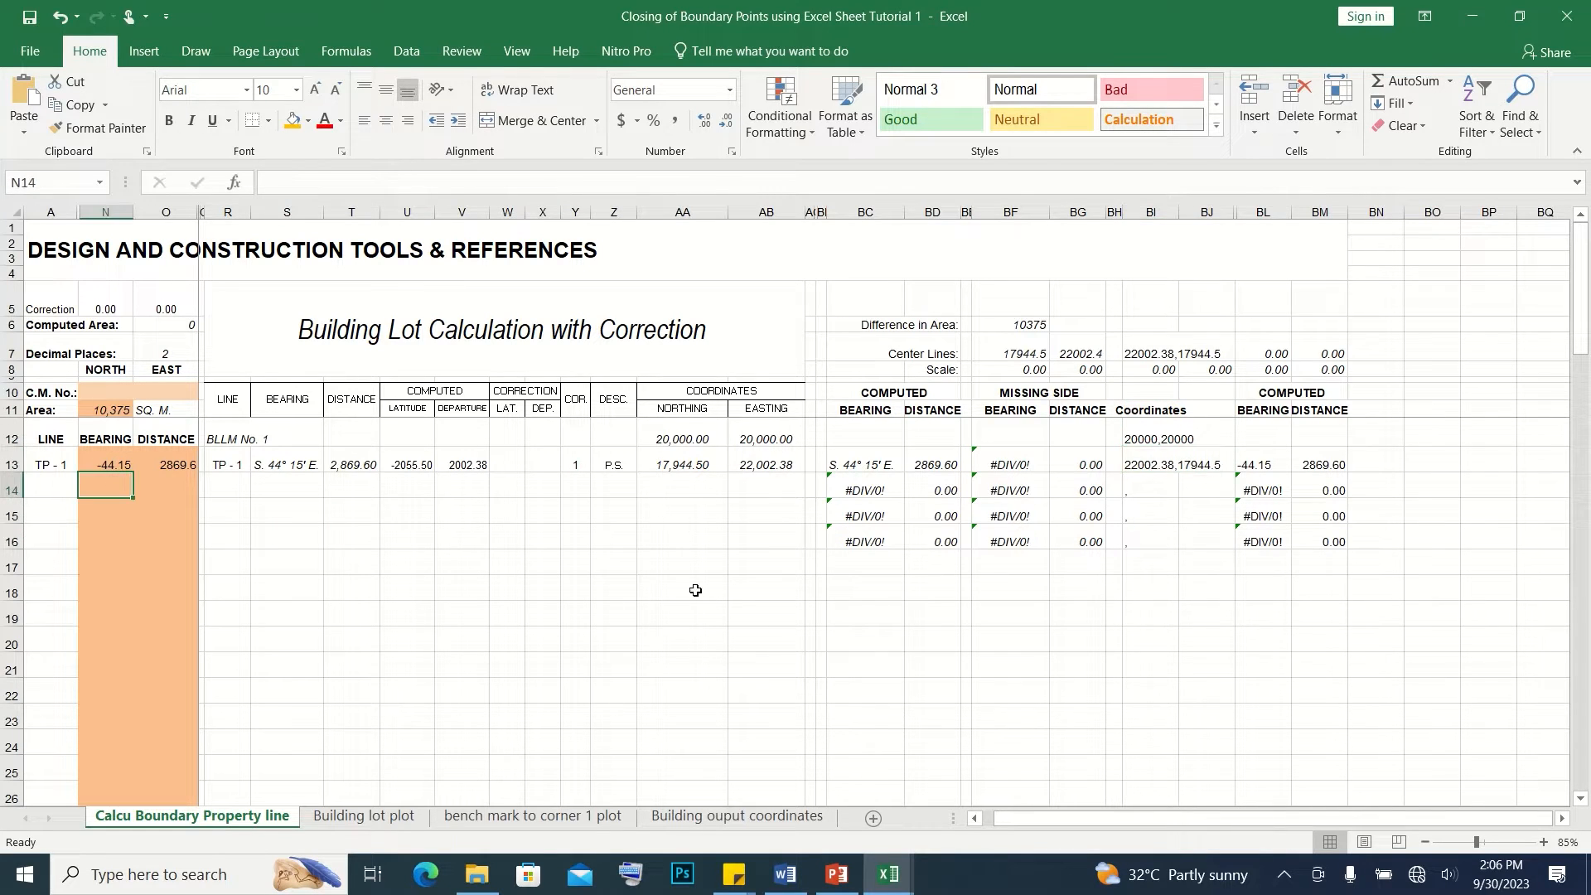
pyautogui.click(786, 874)
pyautogui.click(442, 391)
pyautogui.moveTo(411, 375); pyautogui.dragTo(502, 376)
pyautogui.hotkey('alt', 'Tab')
pyautogui.write('1')
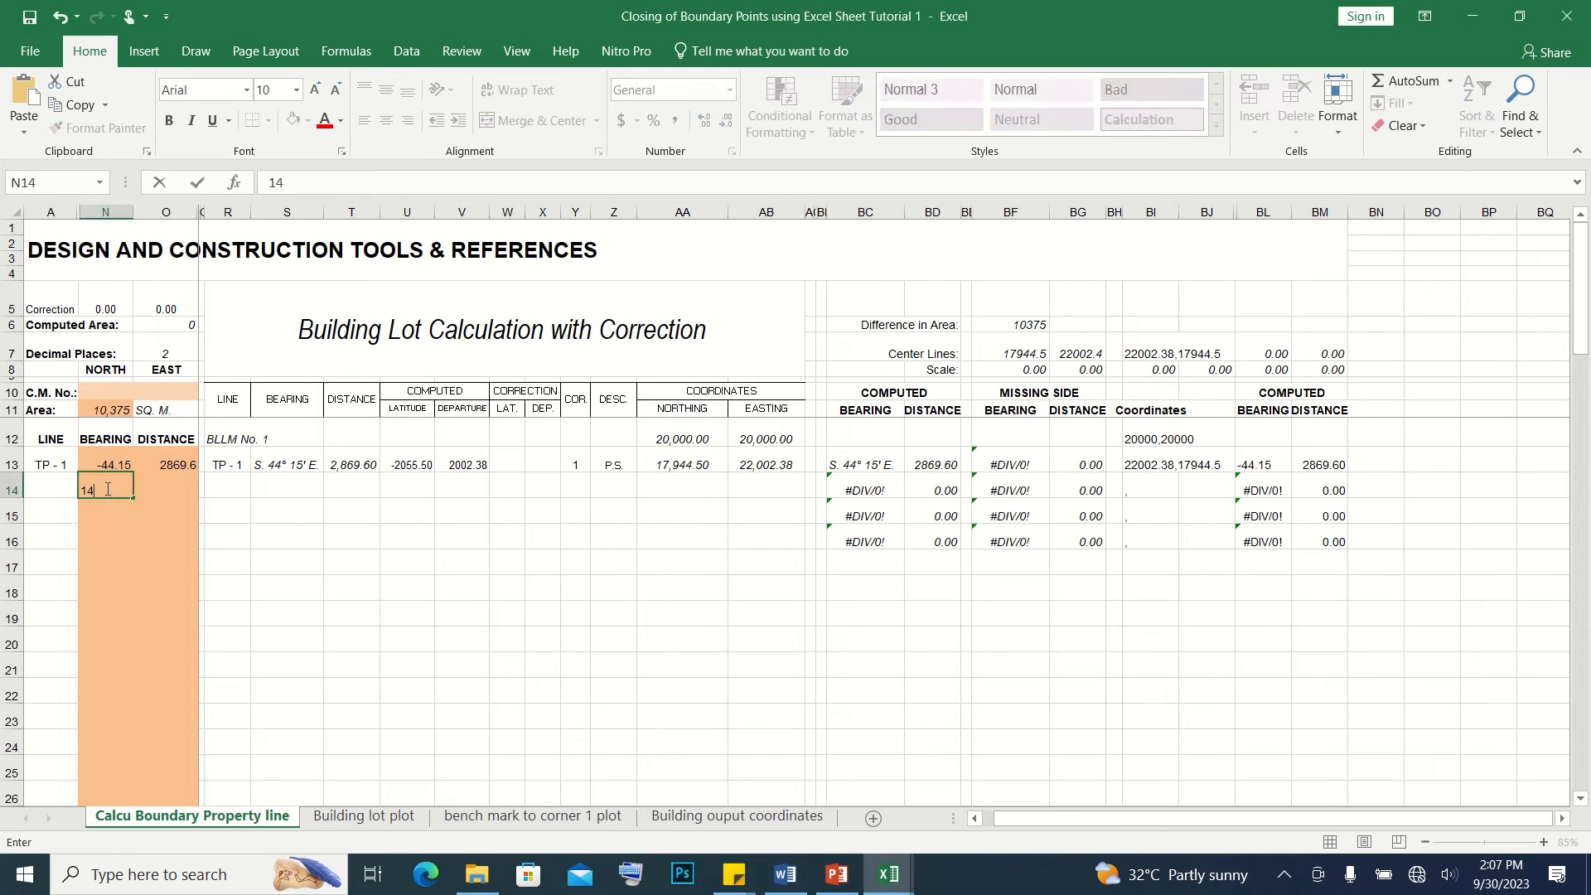
pyautogui.press('Return')
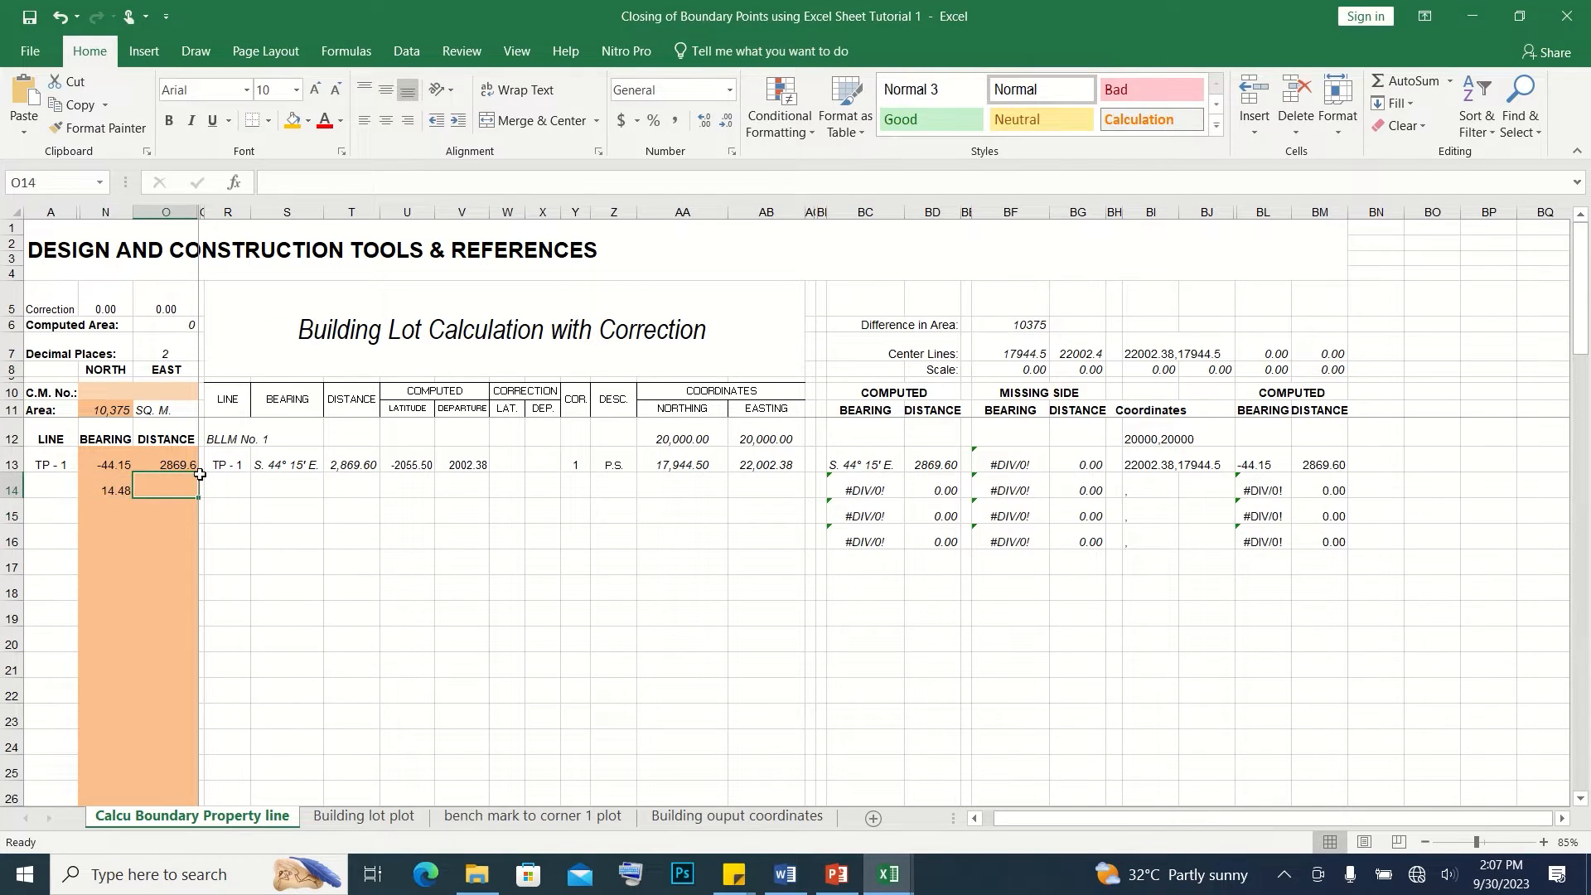
pyautogui.hotkey('alt', 'Tab')
pyautogui.hotkey('alt', 'Tab')
pyautogui.write('117.95')
pyautogui.press('Return')
pyautogui.click(168, 482)
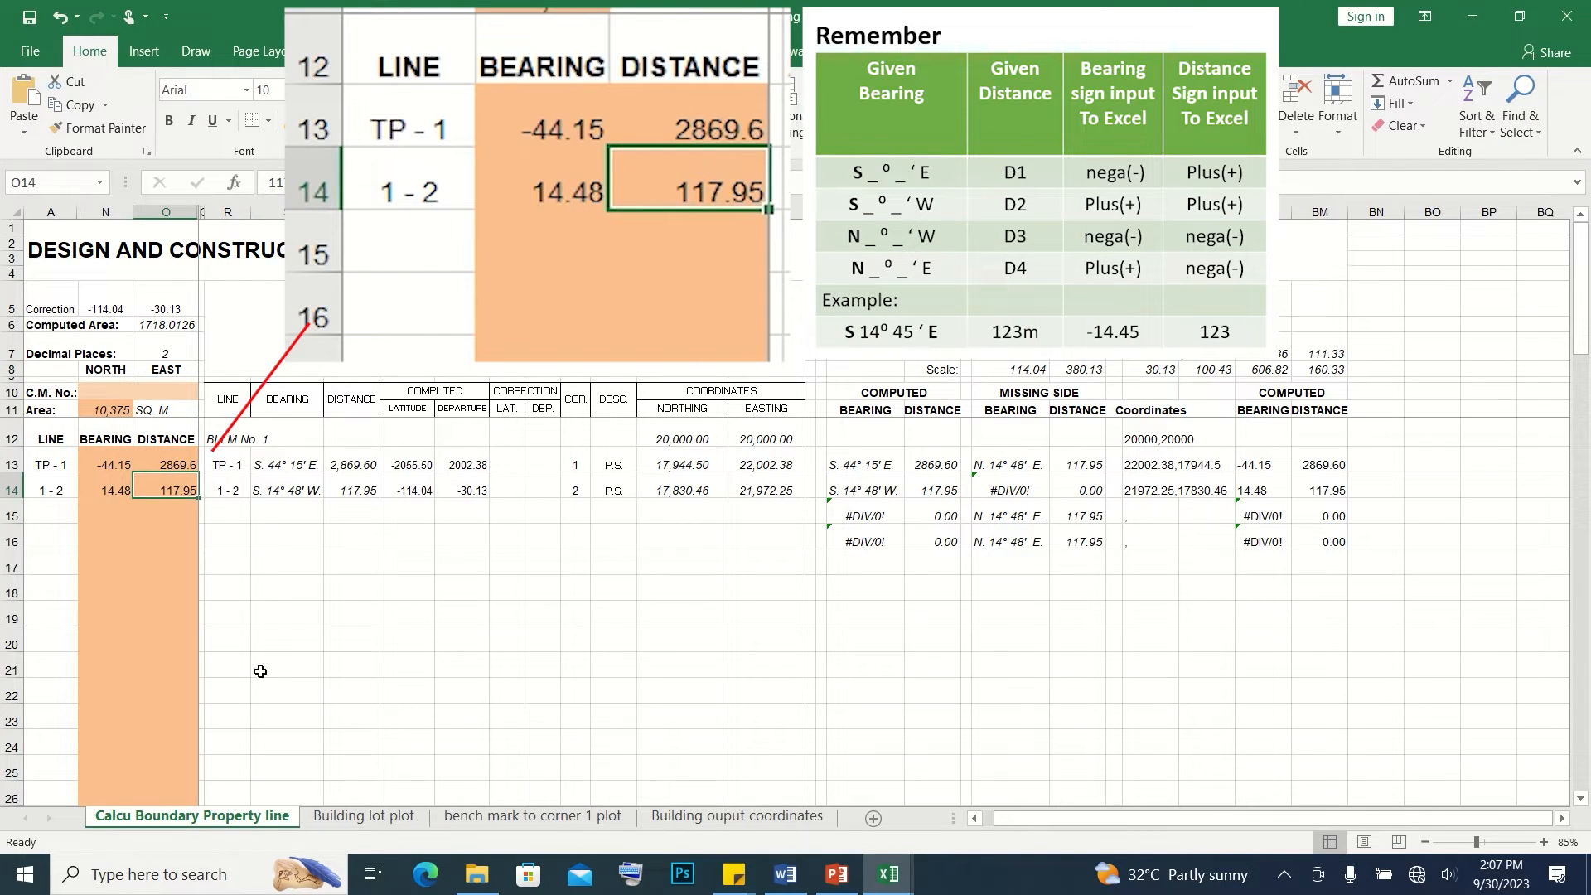
# Enter bearing -81.53 and distance -66.1 for Line 2-3 in row 15
pyautogui.click(115, 504)
pyautogui.write('-81.53')
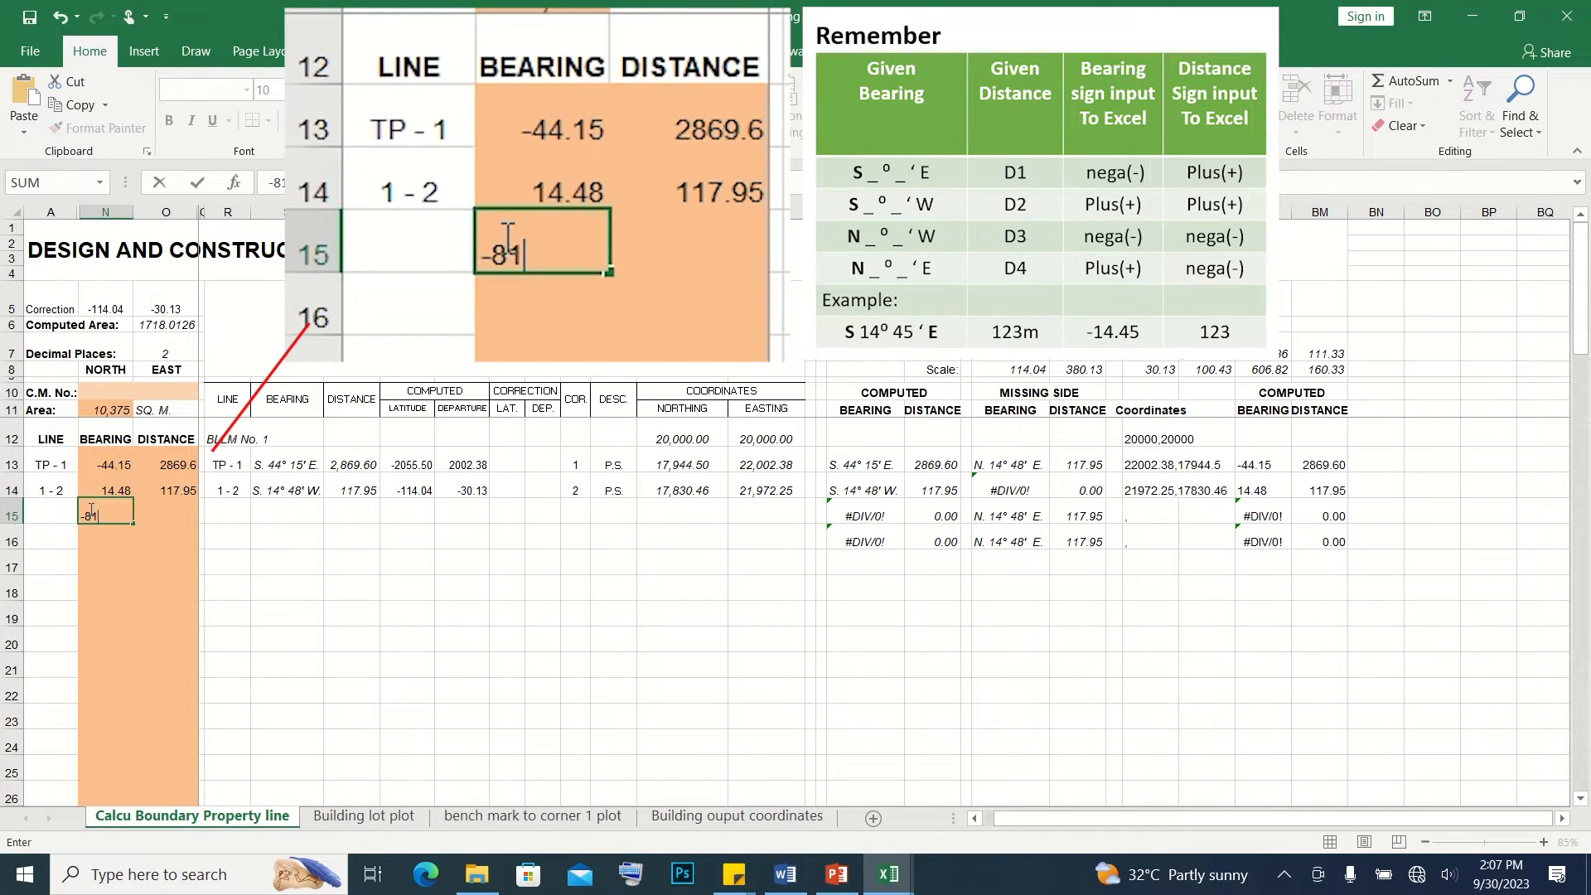
pyautogui.click(181, 516)
pyautogui.write('-66.1')
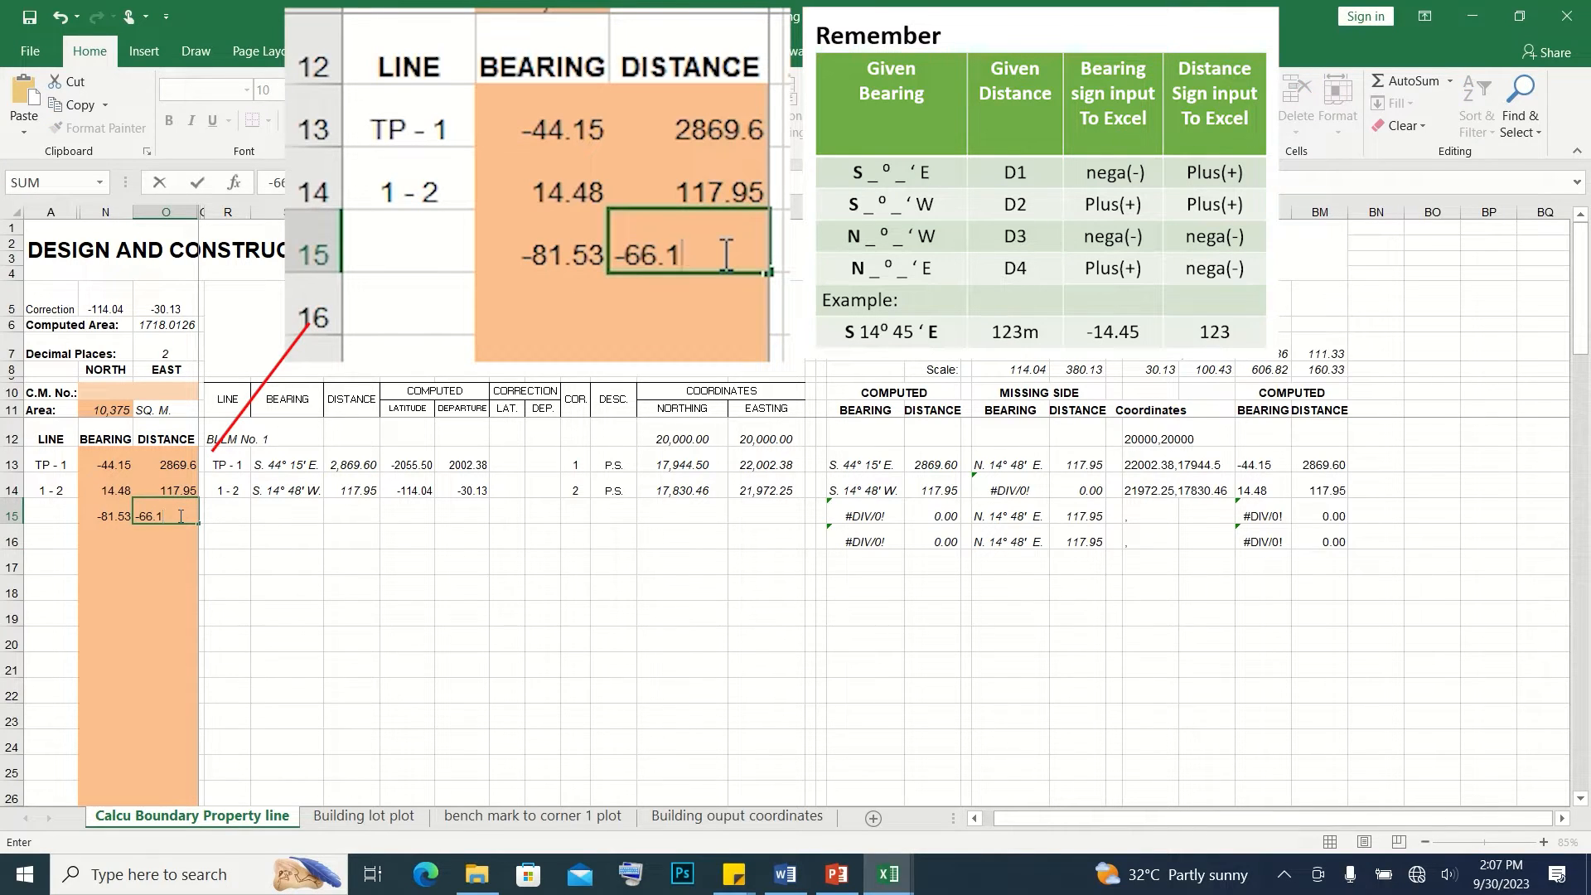
pyautogui.press('Return')
# Enter bearing -77.49 and distance -16 for Line 3-4 in row 16
pyautogui.click(116, 538)
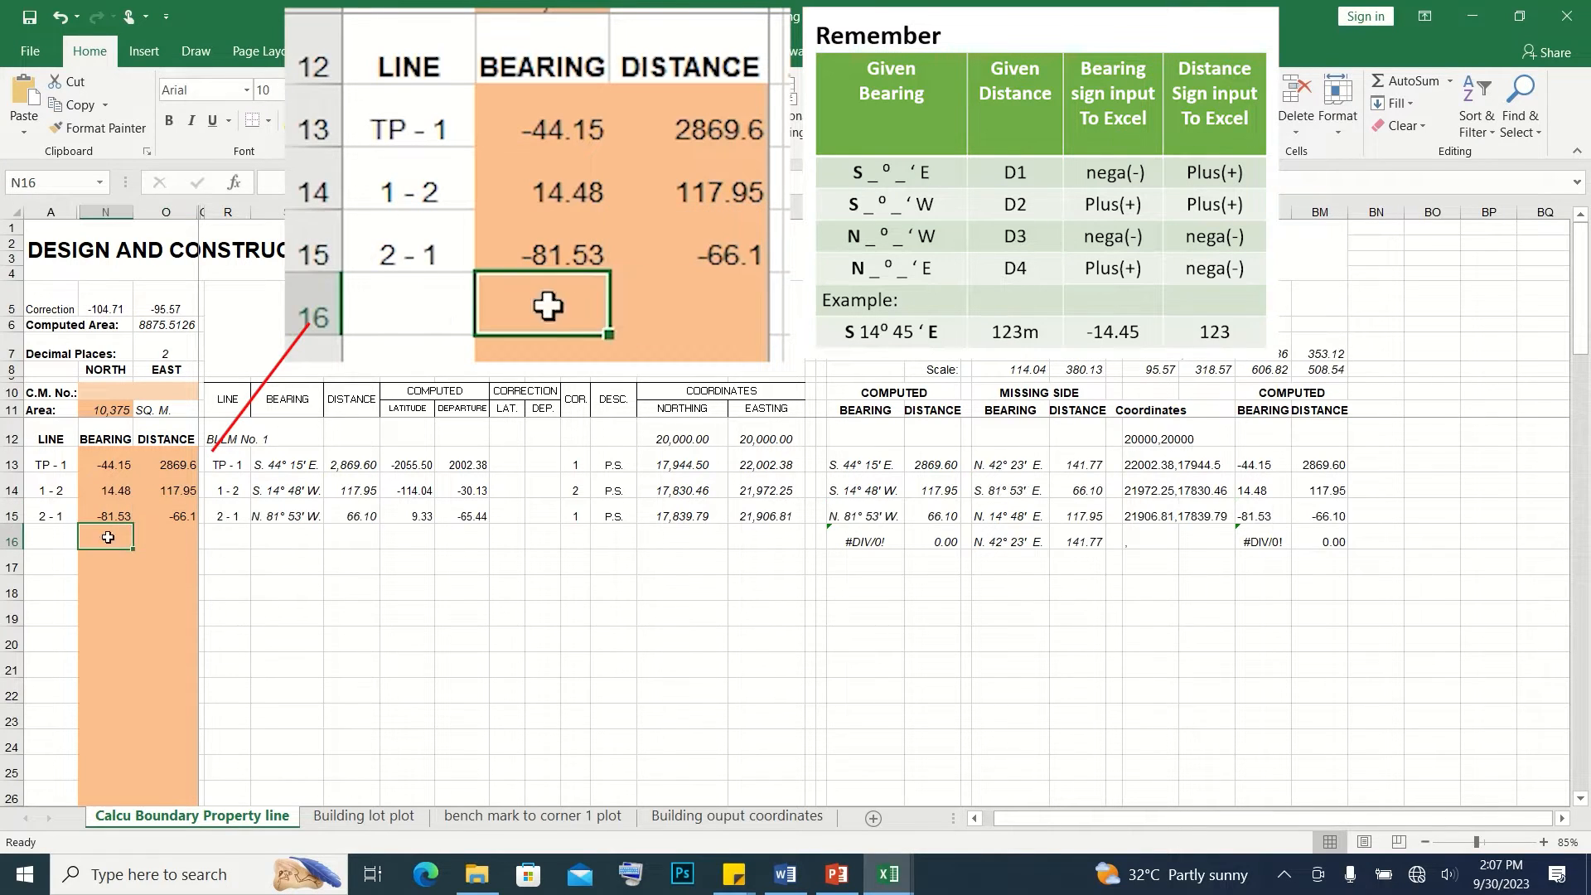
pyautogui.write('-77.49')
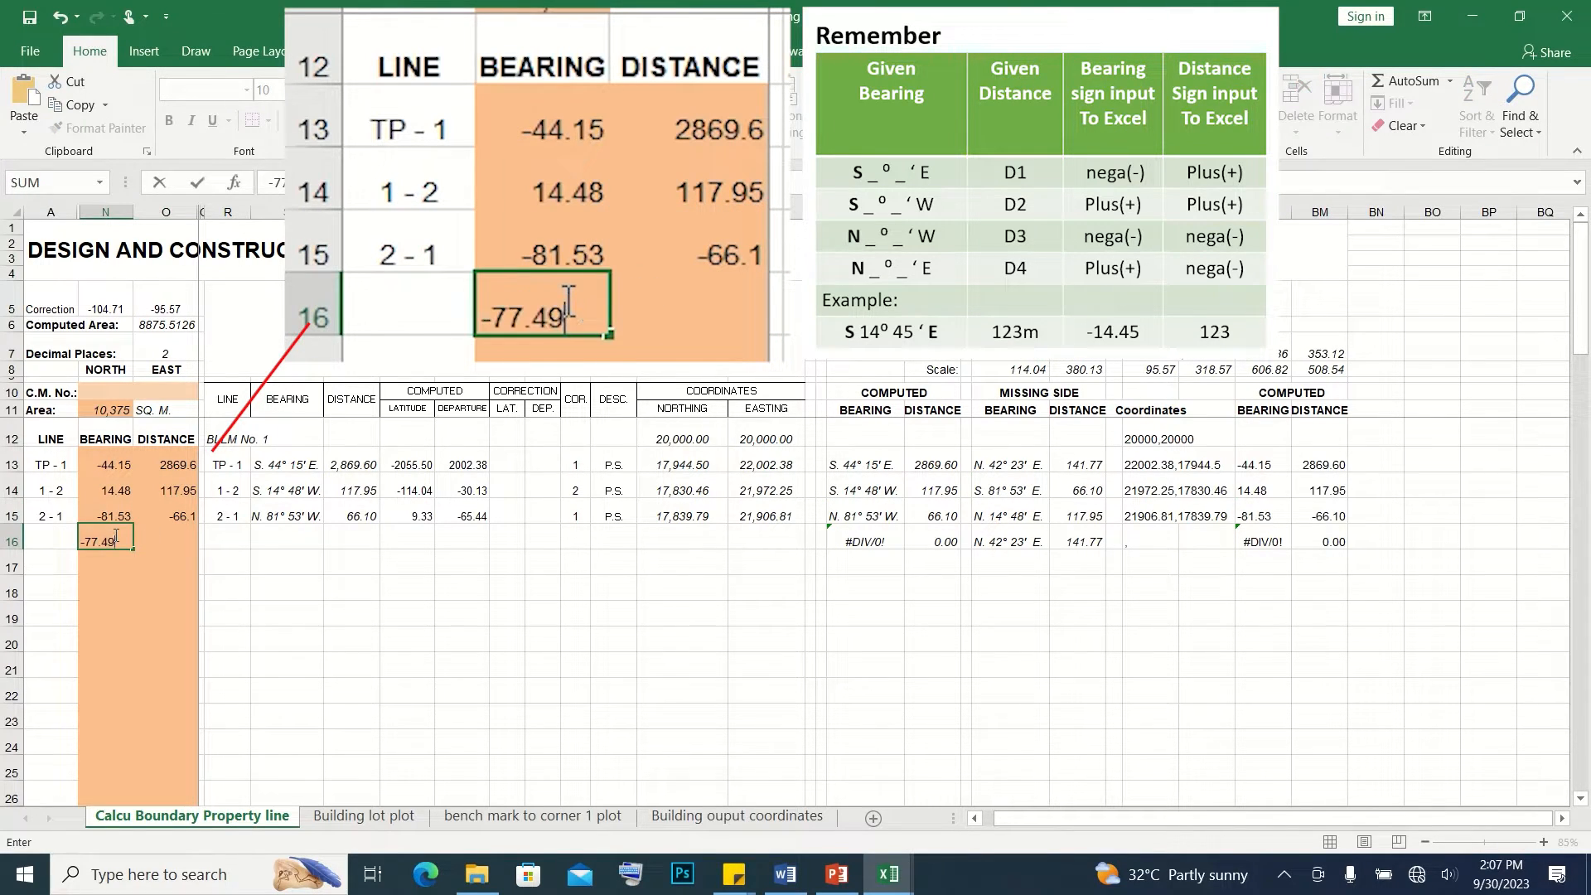
pyautogui.click(162, 541)
pyautogui.write('-16')
pyautogui.press('Return')
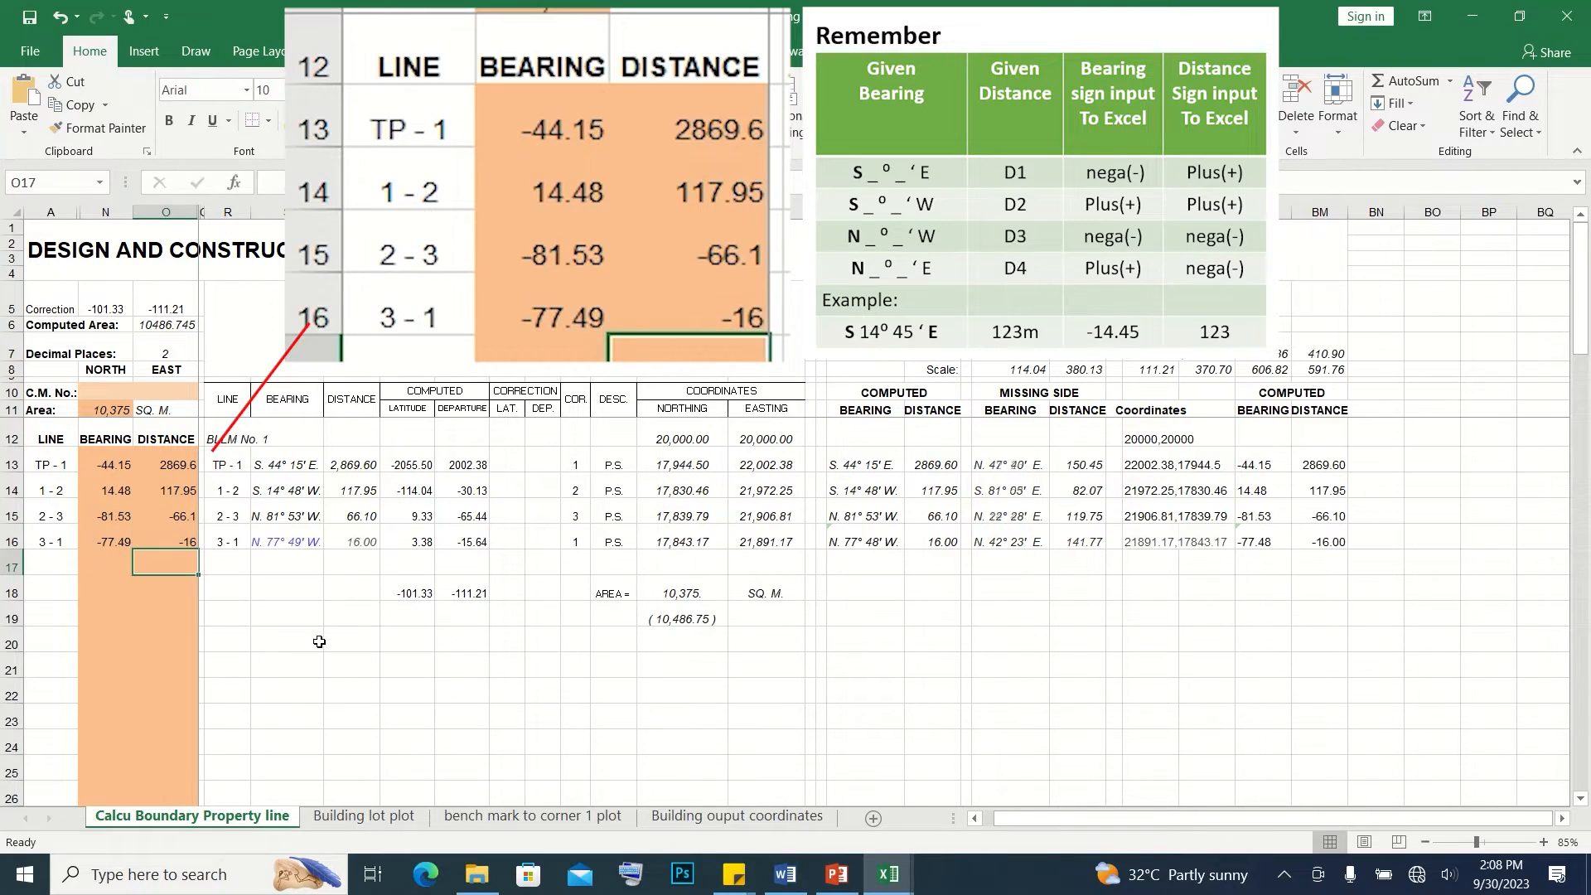
# Paste the remaining signed bearings and distances, from Line 4-5 through Line 21-1, into the entry columns starting at N17
pyautogui.click(784, 874)
pyautogui.hotkey('alt', 'Tab')
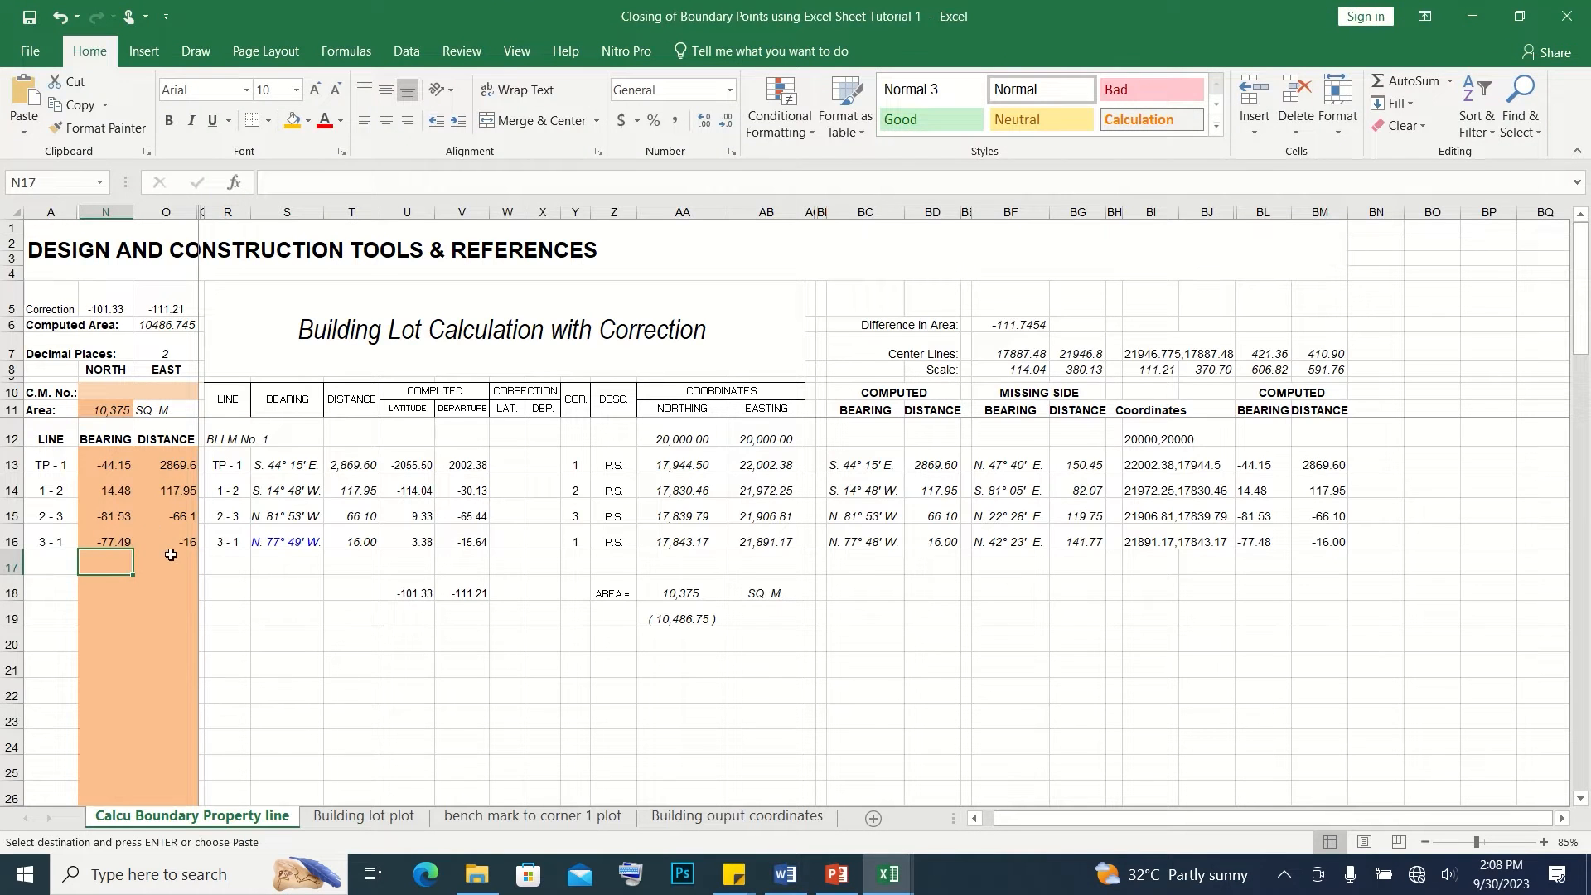
pyautogui.hotkey('ctrl', 'v')
# Review all lines' entered bearings and distances, computed latitudes and departures, and northing and easting coordinates
pyautogui.click(102, 464)
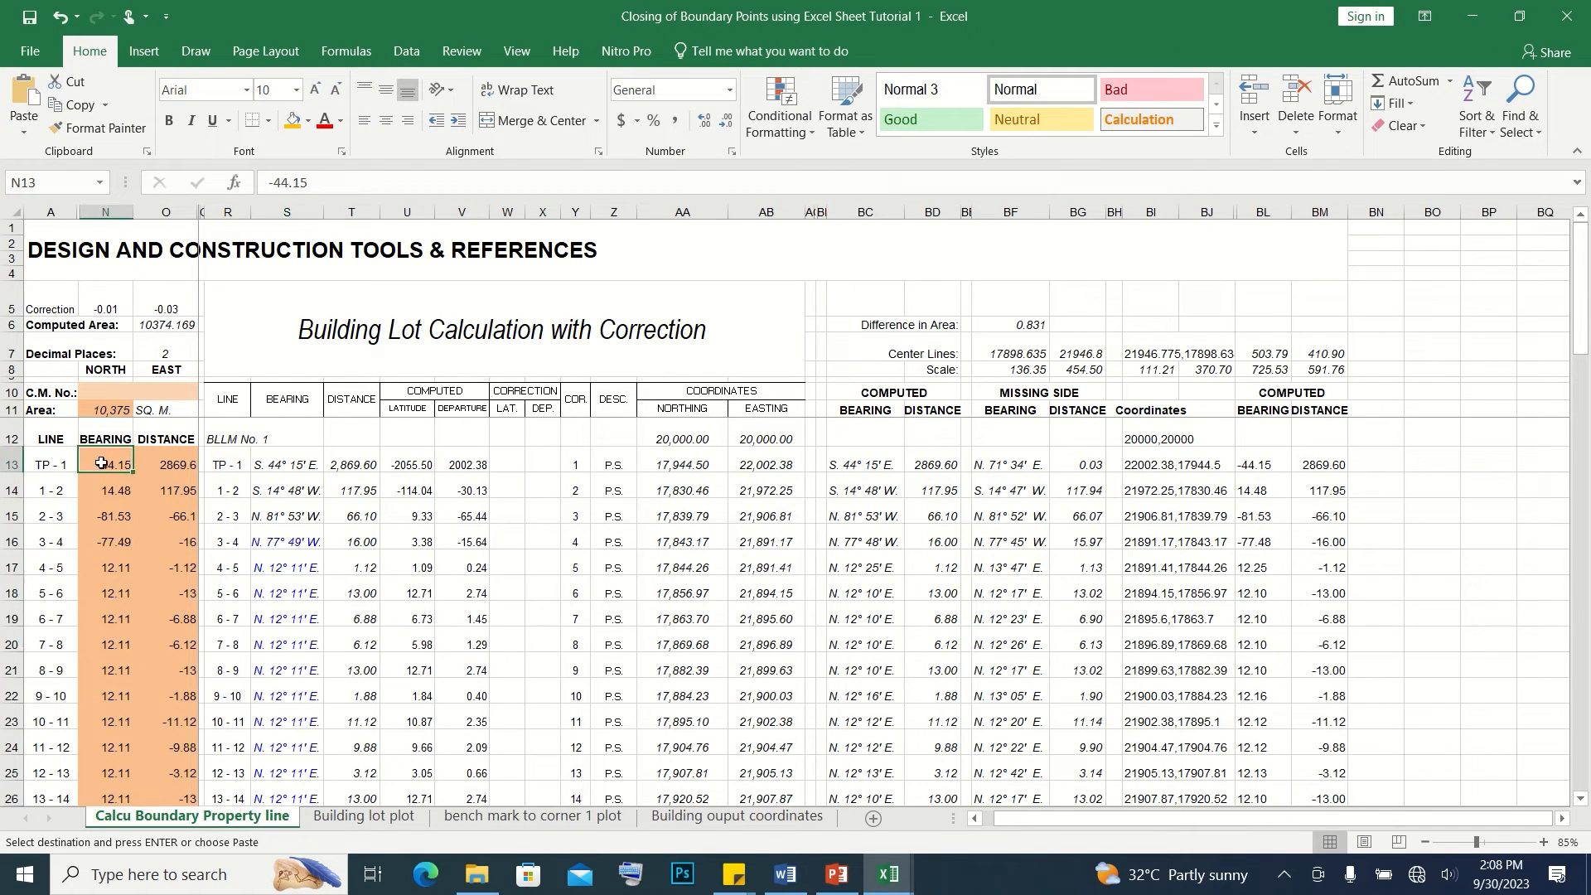
pyautogui.moveTo(132, 465); pyautogui.dragTo(174, 768)
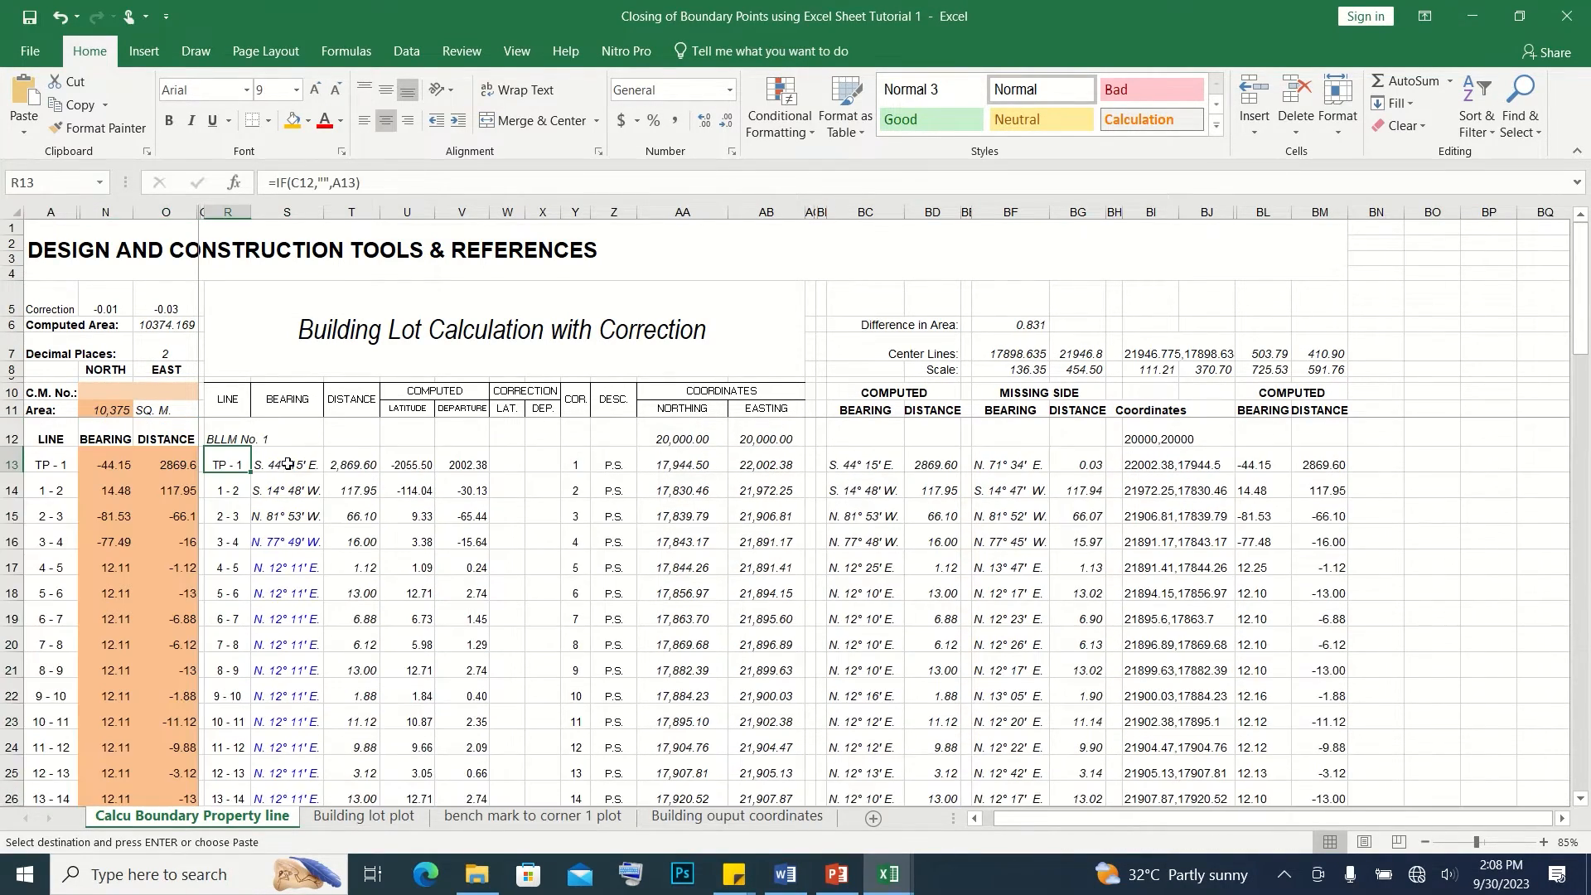
pyautogui.moveTo(288, 464); pyautogui.dragTo(351, 716)
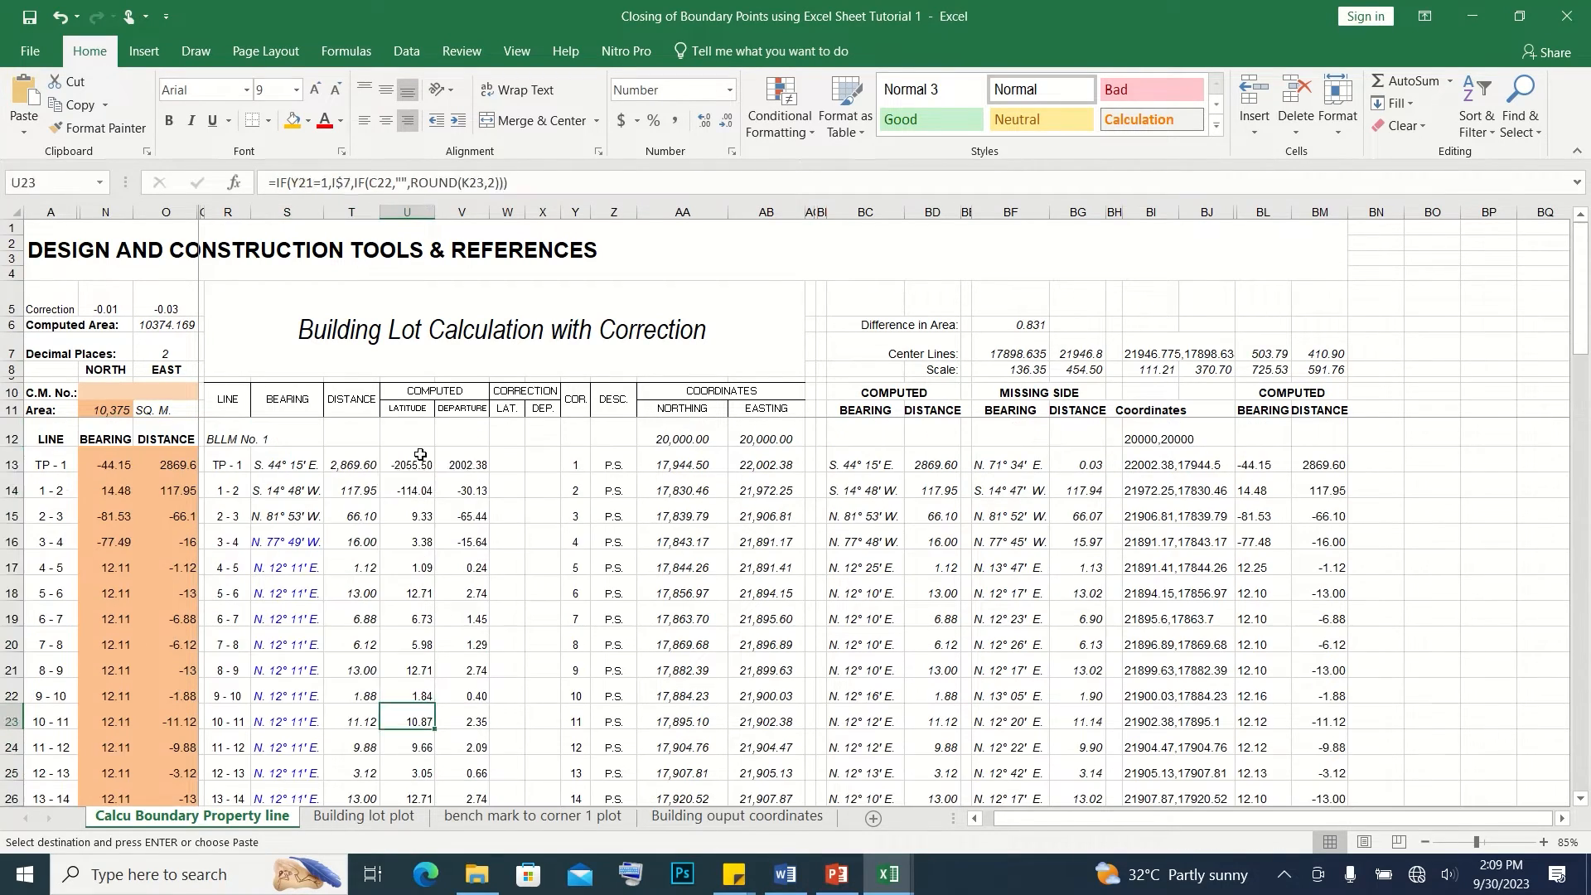
pyautogui.moveTo(420, 455); pyautogui.dragTo(479, 718)
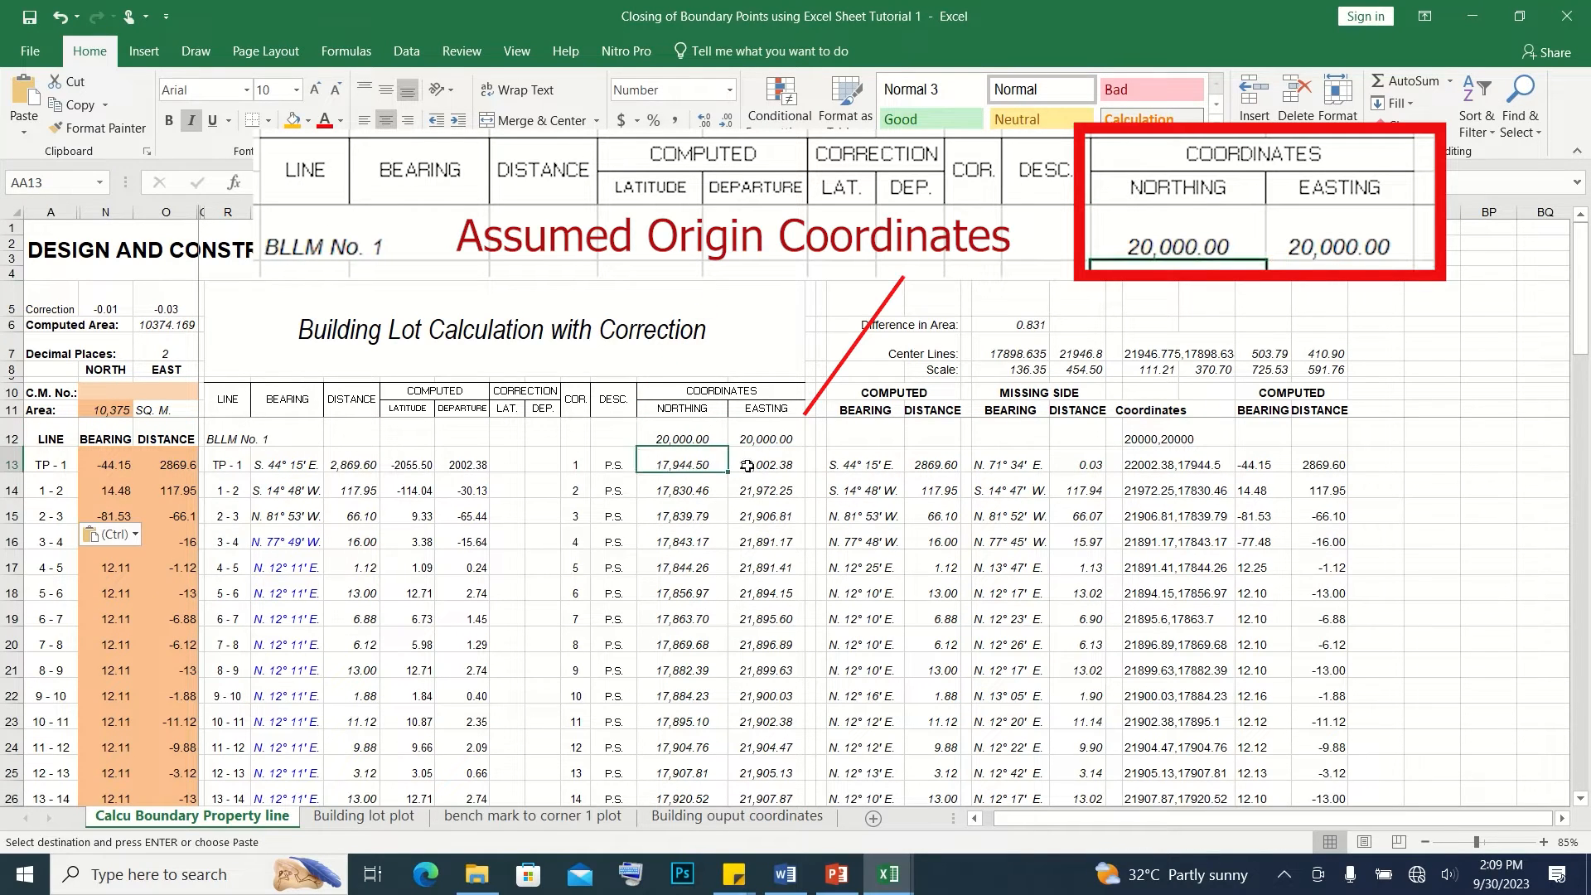
pyautogui.click(785, 436)
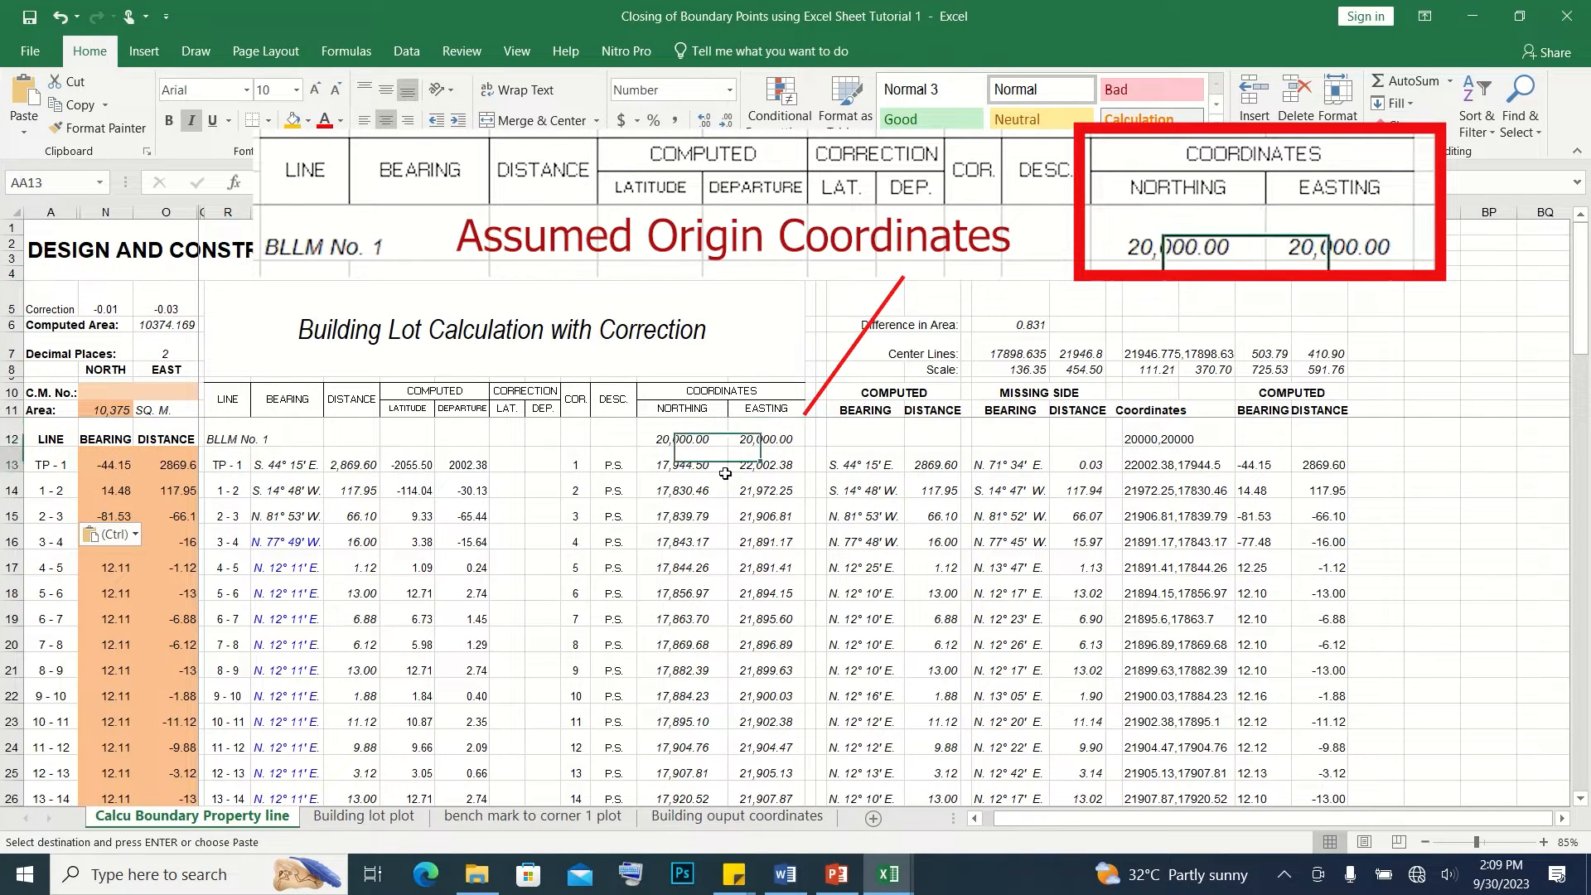
pyautogui.moveTo(718, 464); pyautogui.dragTo(792, 692)
pyautogui.scroll(4, 793, 688)
# Compare the computed bearings and distances with the given ones, checking the bearing of line 3 - 4 in both tables
pyautogui.moveTo(883, 395); pyautogui.dragTo(945, 716)
pyautogui.scroll(4, 734, 553)
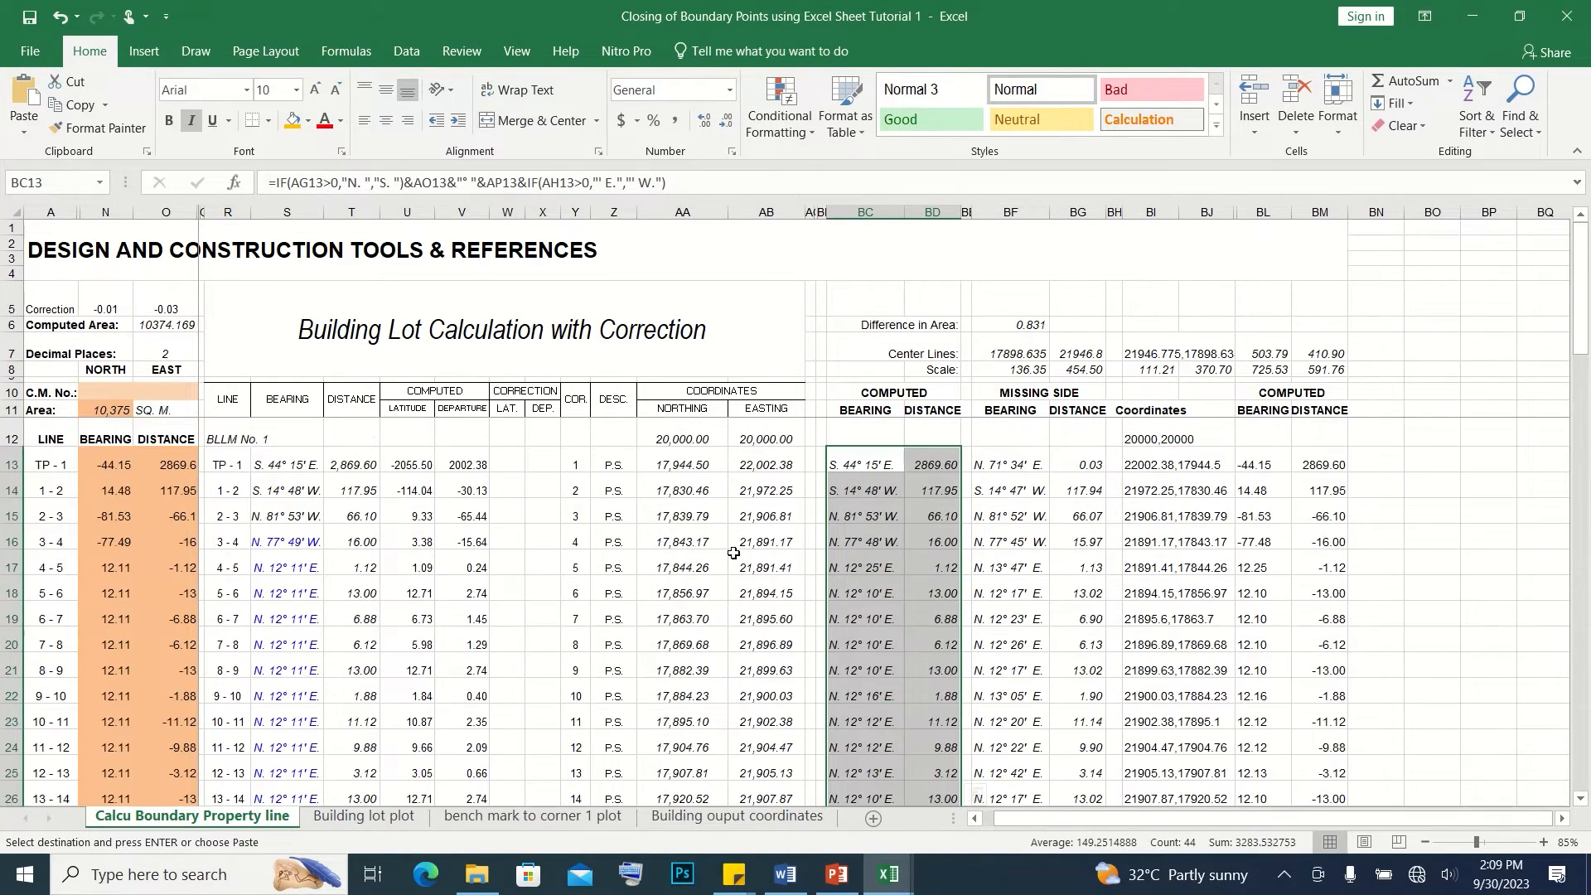
pyautogui.click(270, 540)
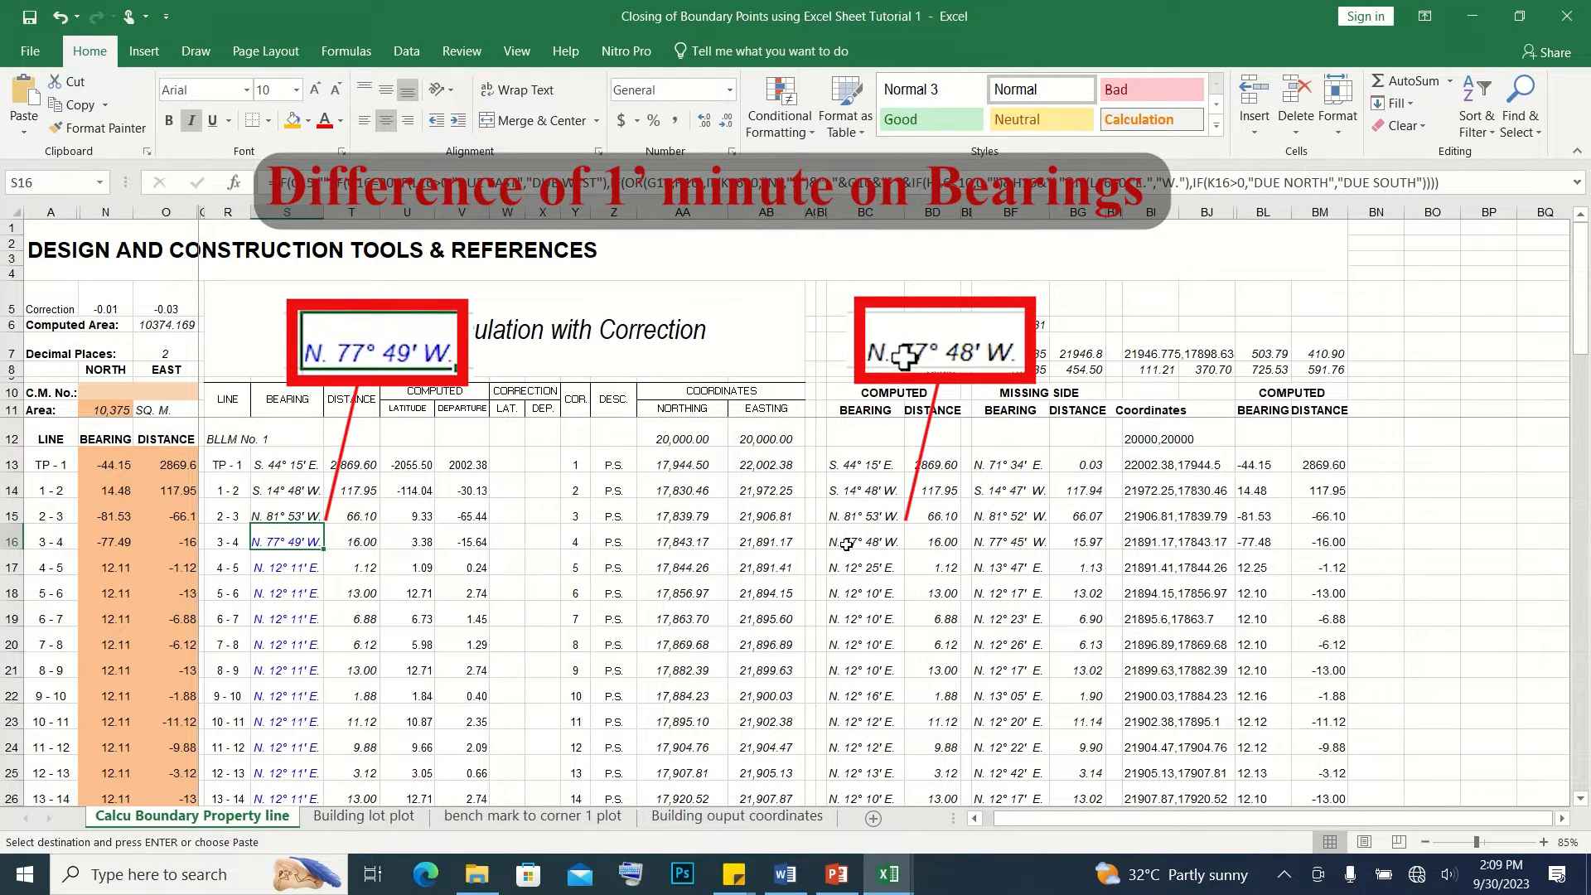
pyautogui.click(887, 540)
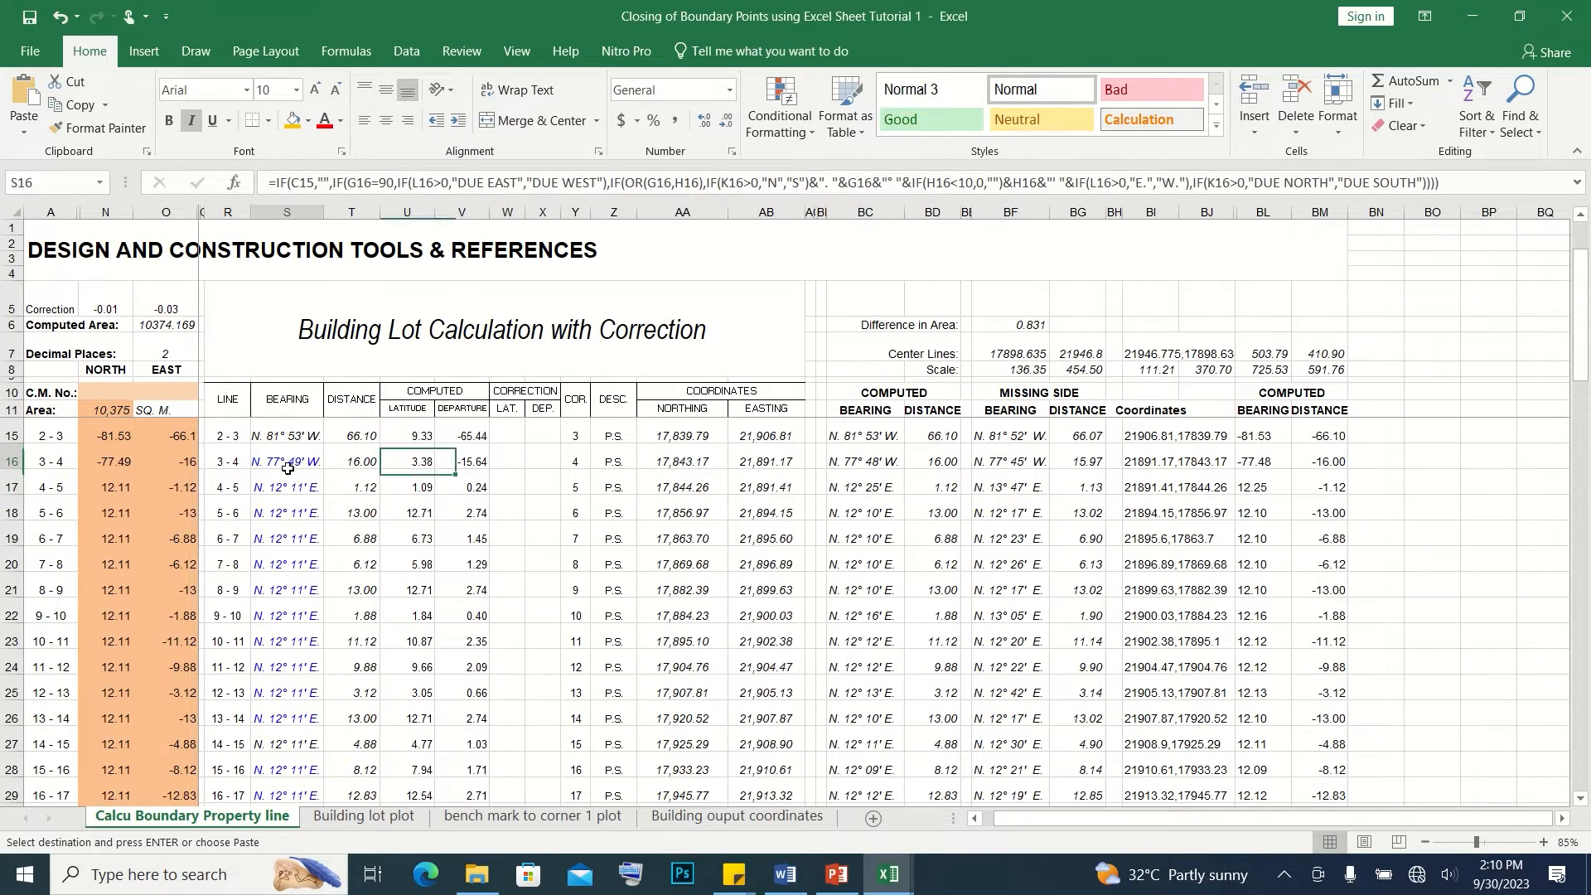
# Compare the given bearings with the computed bearings and the missing-side values from line 3 - 4 downward
pyautogui.moveTo(285, 461); pyautogui.dragTo(312, 771)
pyautogui.moveTo(880, 461); pyautogui.dragTo(893, 769)
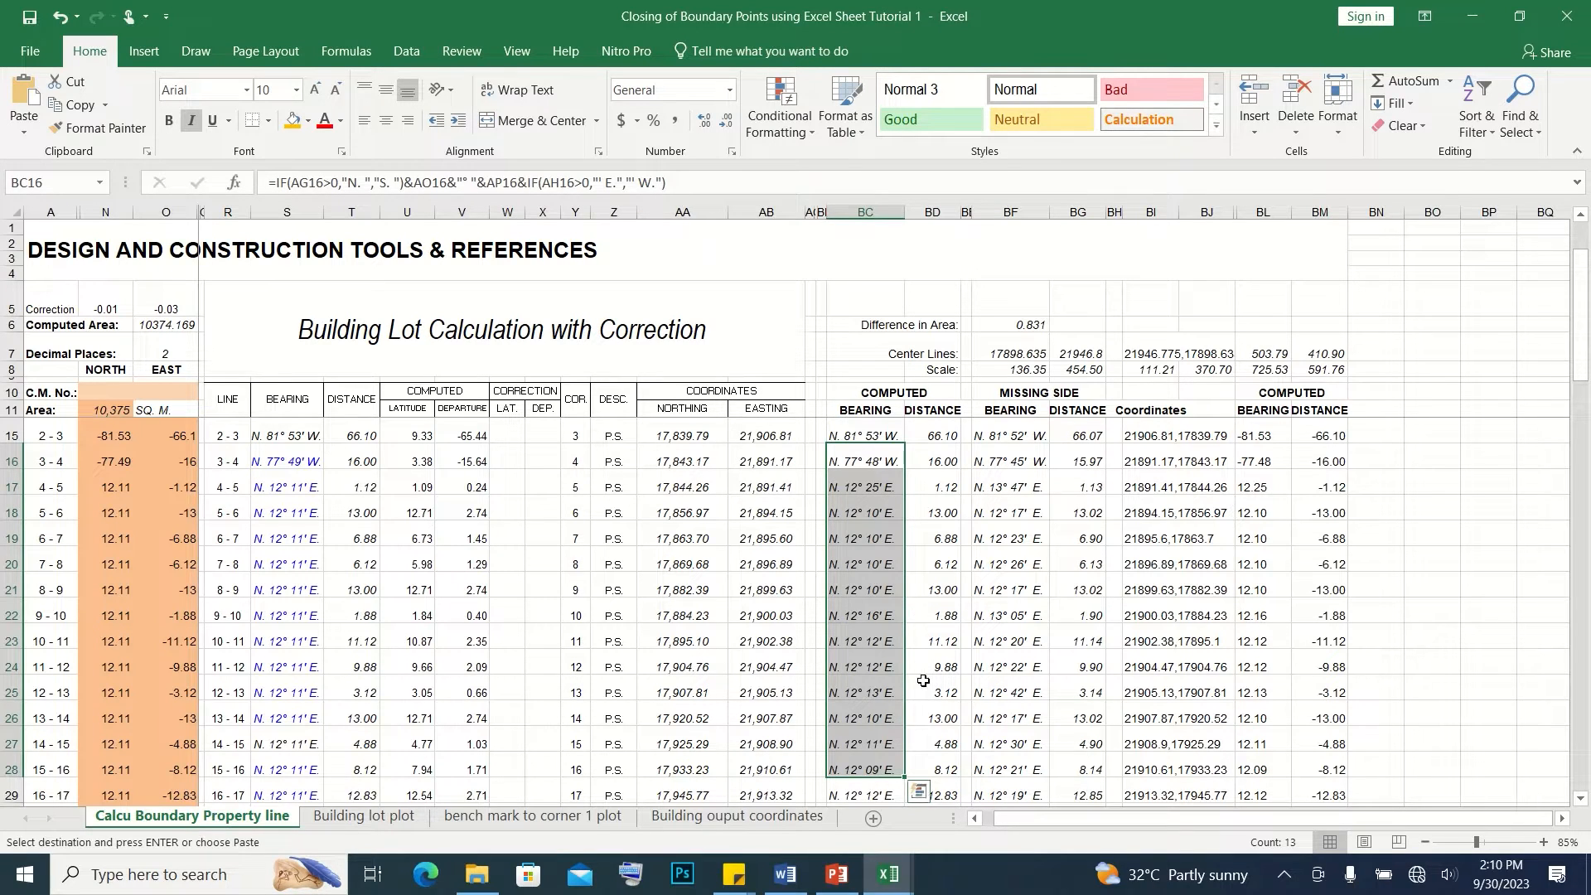
pyautogui.click(1011, 461)
pyautogui.click(1078, 462)
pyautogui.click(866, 462)
# Examine the latitude and departure correction columns and the total latitude and departure errors in the Correction row
pyautogui.click(508, 457)
pyautogui.click(518, 378)
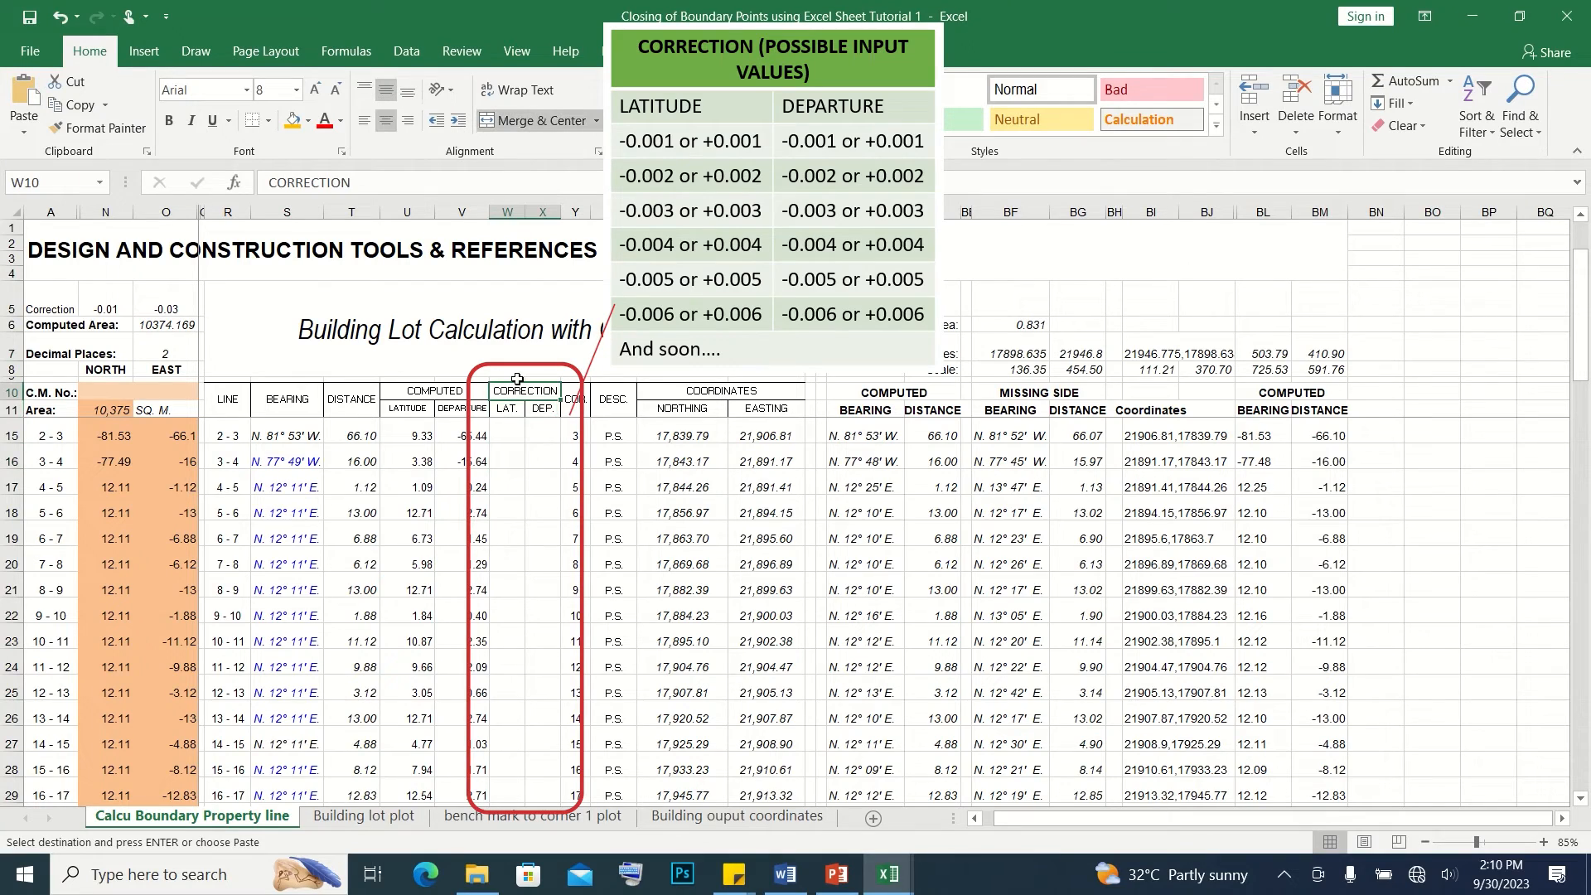
pyautogui.press('Escape')
pyautogui.click(512, 468)
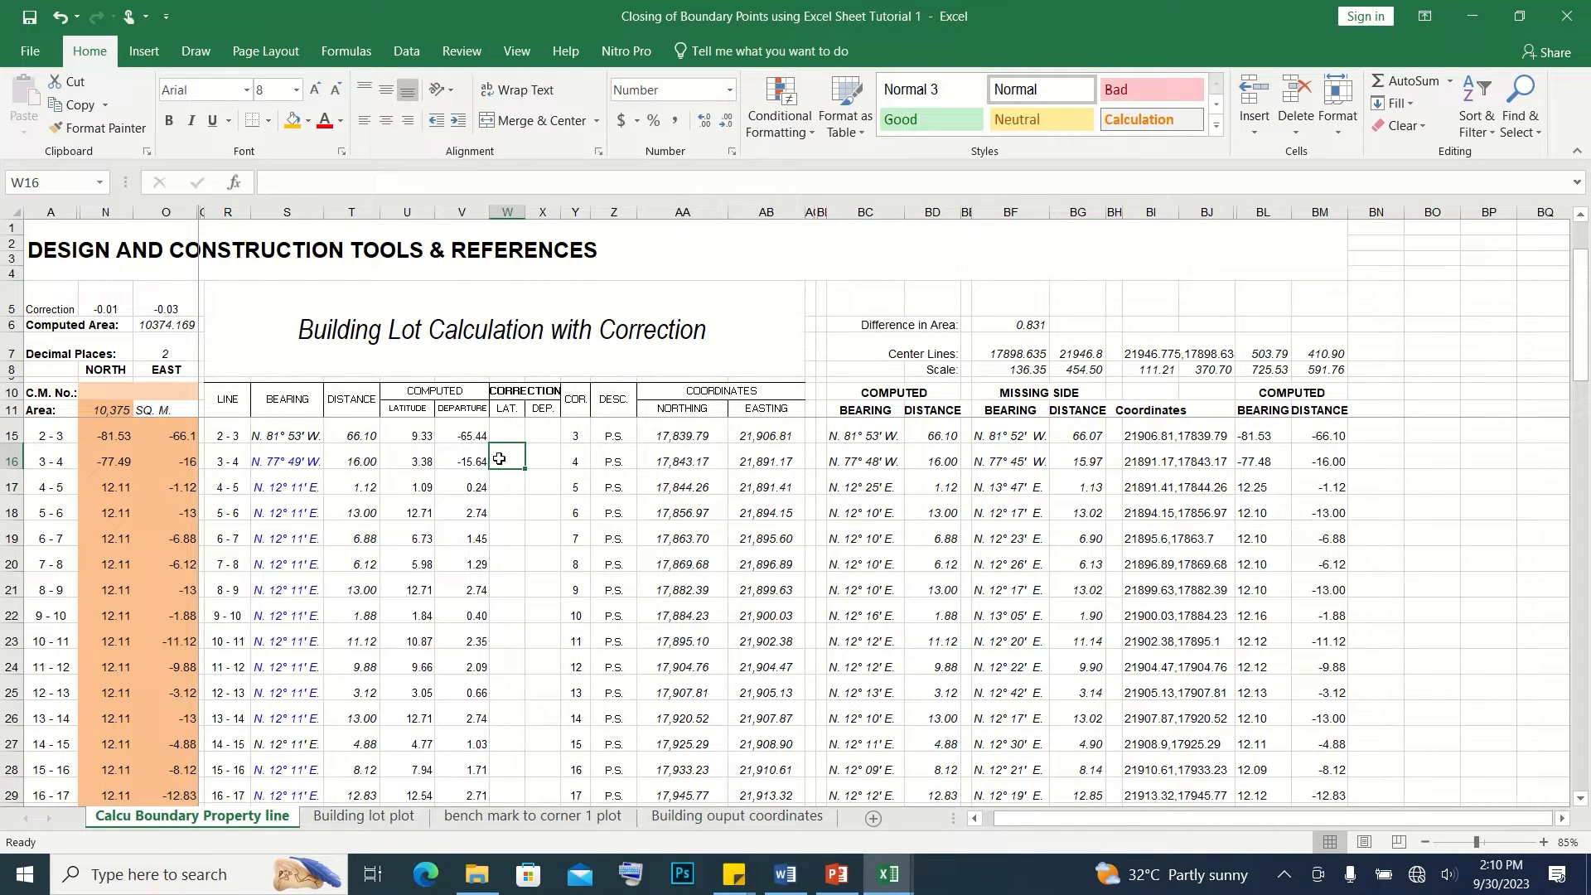
pyautogui.moveTo(61, 302); pyautogui.dragTo(162, 296)
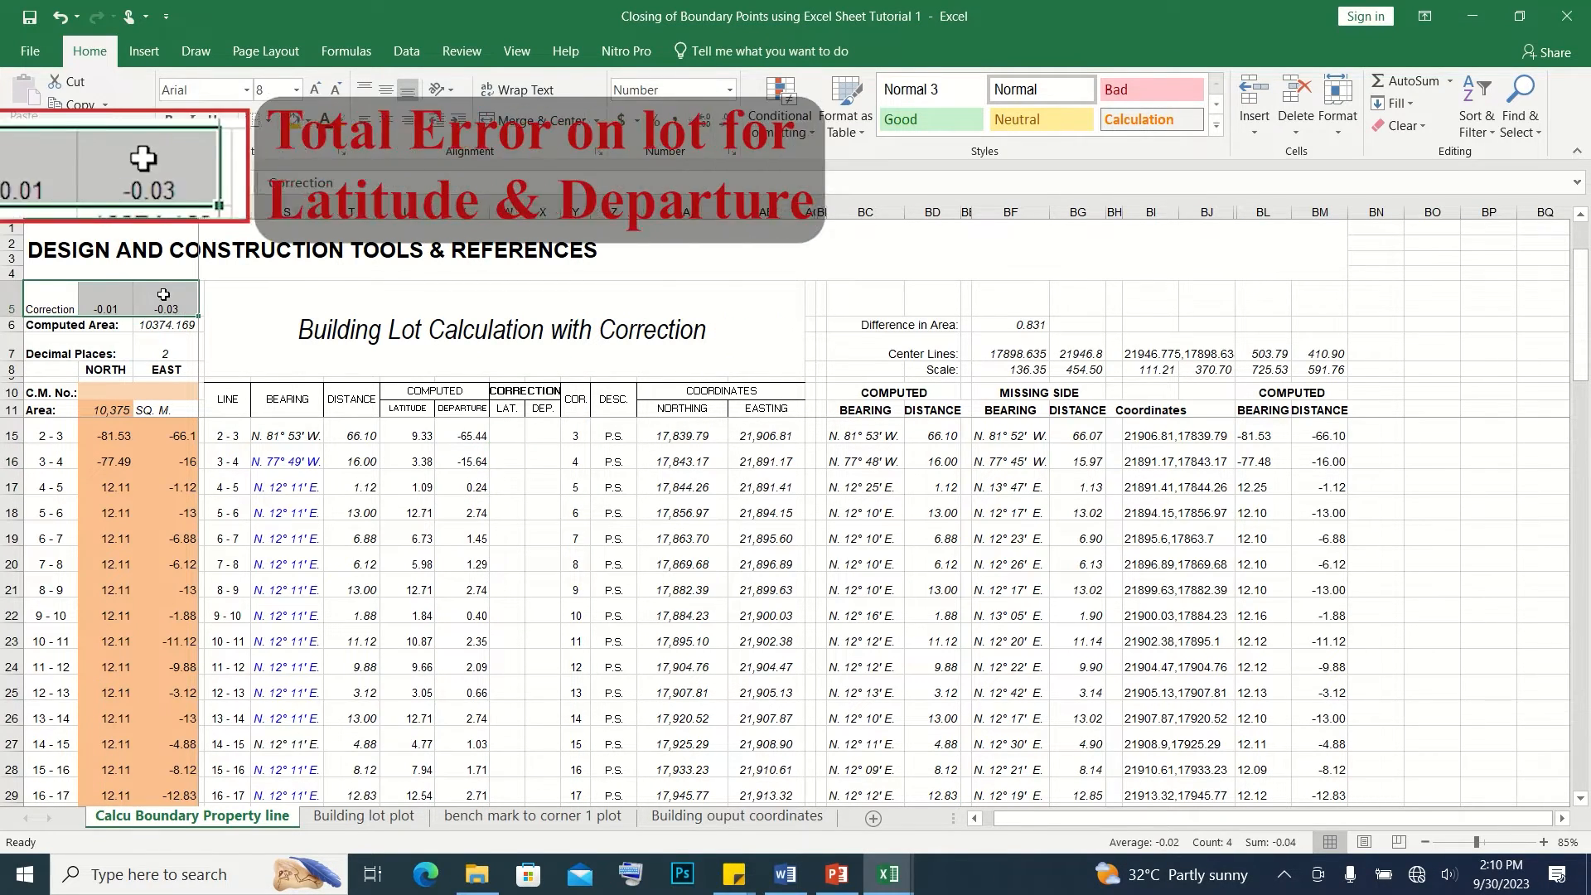
pyautogui.scroll(1, 116, 309)
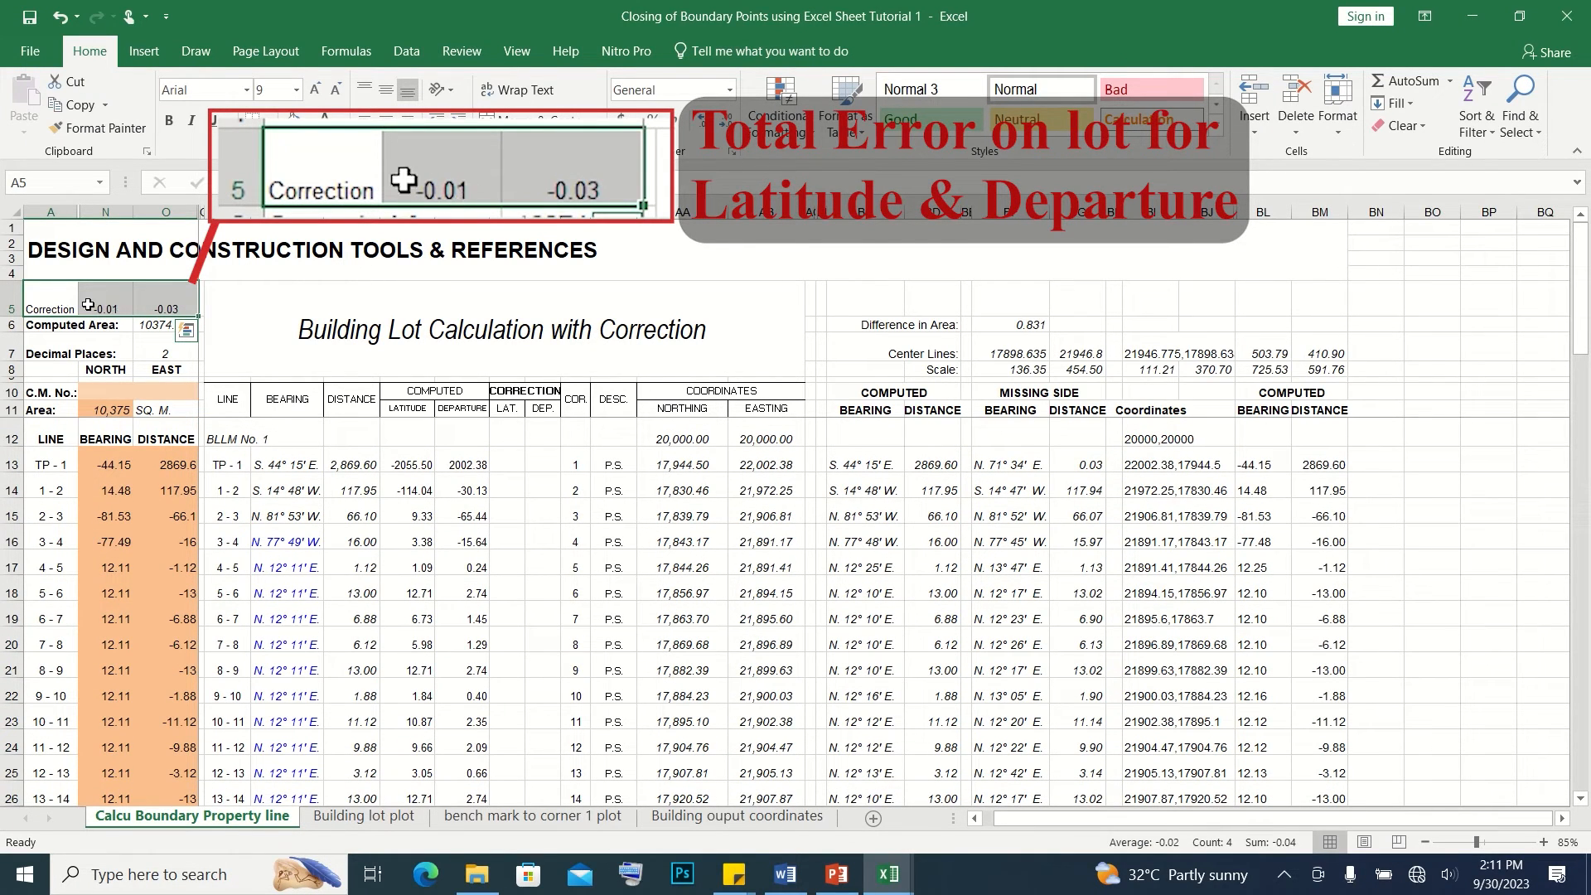
pyautogui.click(99, 303)
pyautogui.click(155, 304)
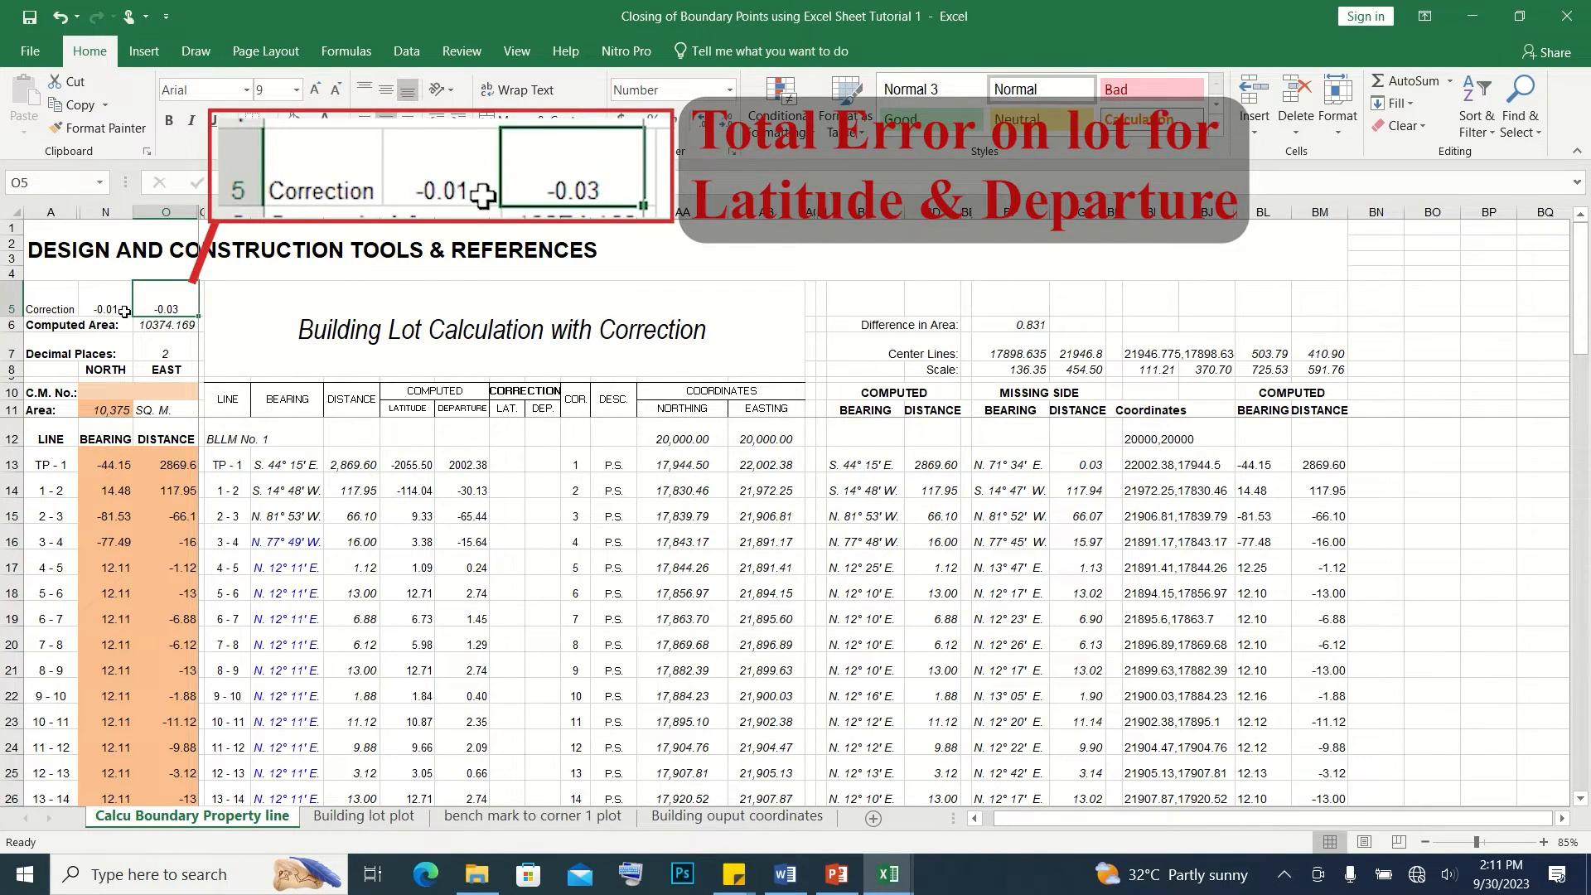
# Enter a latitude correction of -0.001 for line 3 - 4 and compare its computed bearing with the given one
pyautogui.click(508, 540)
pyautogui.write('-0')
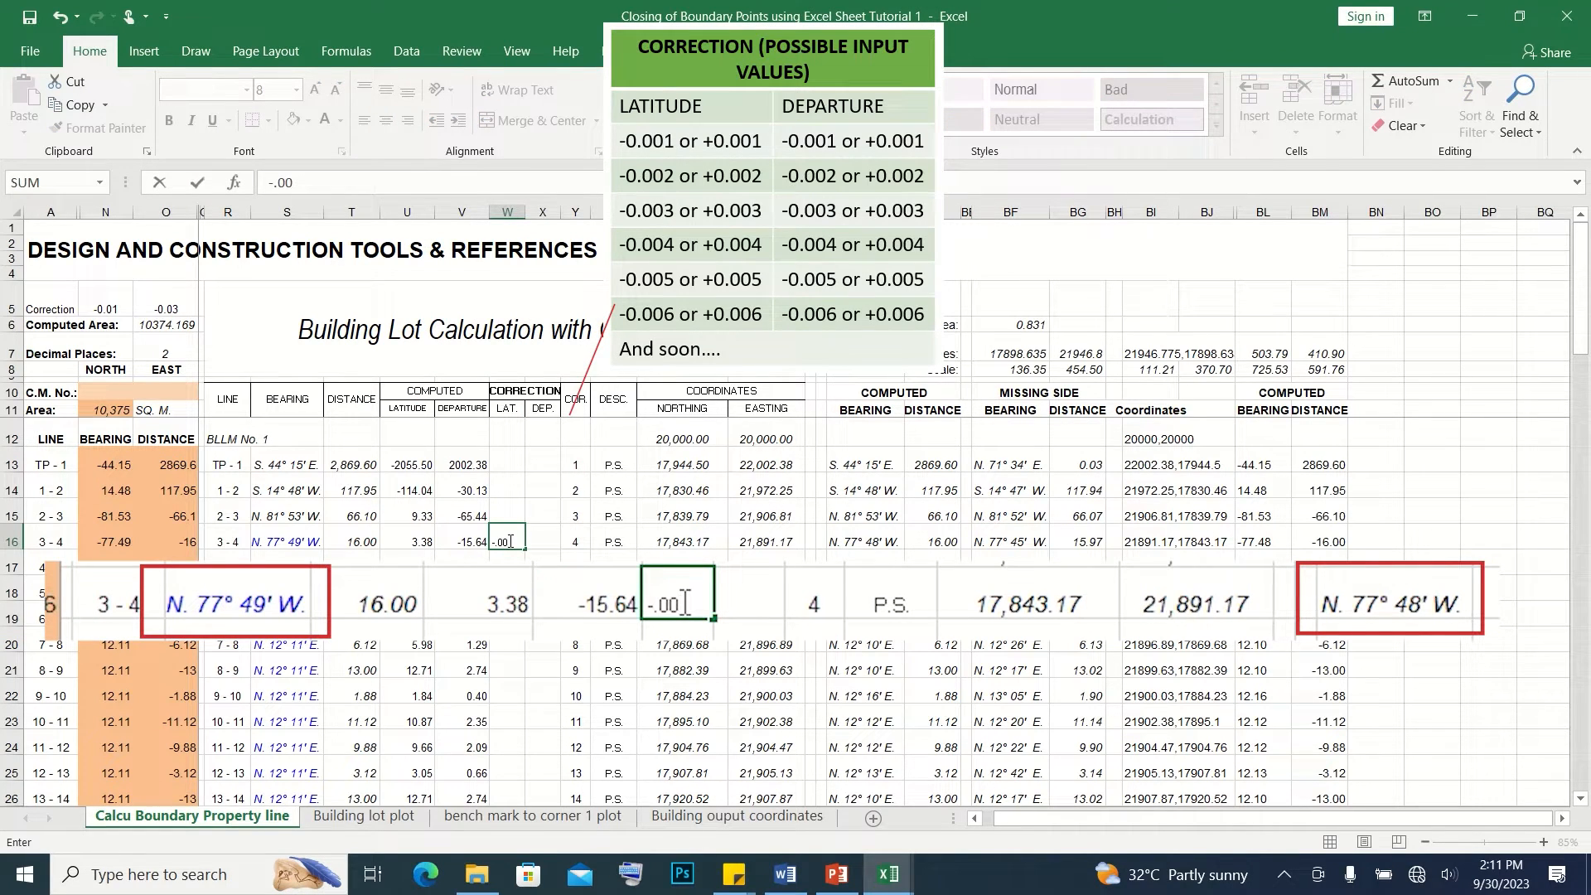
pyautogui.write('.001')
pyautogui.click(865, 537)
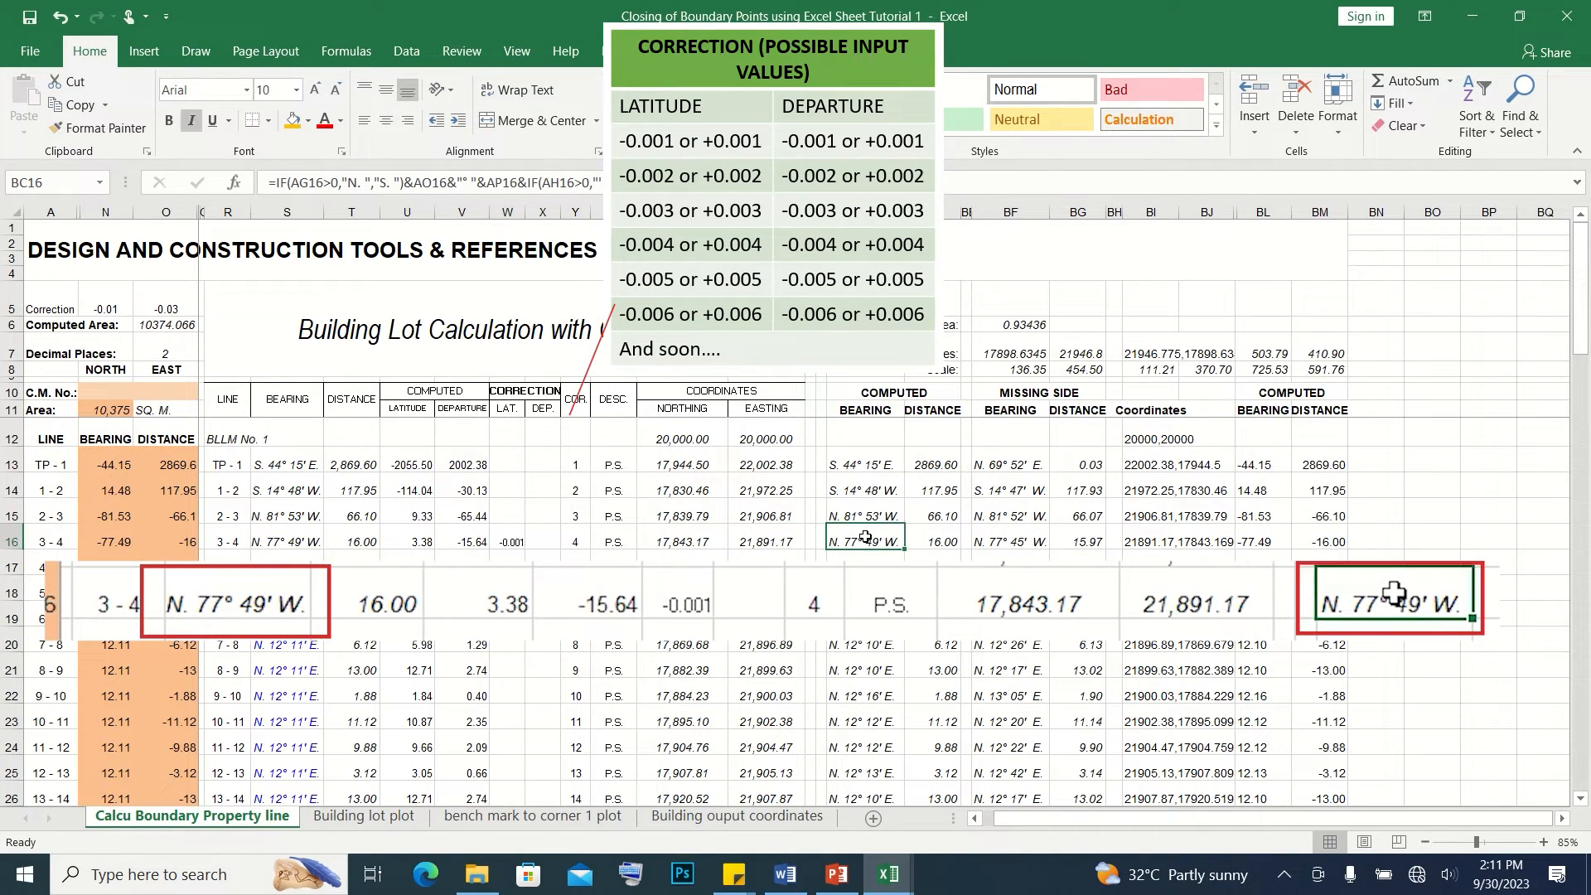
pyautogui.click(304, 539)
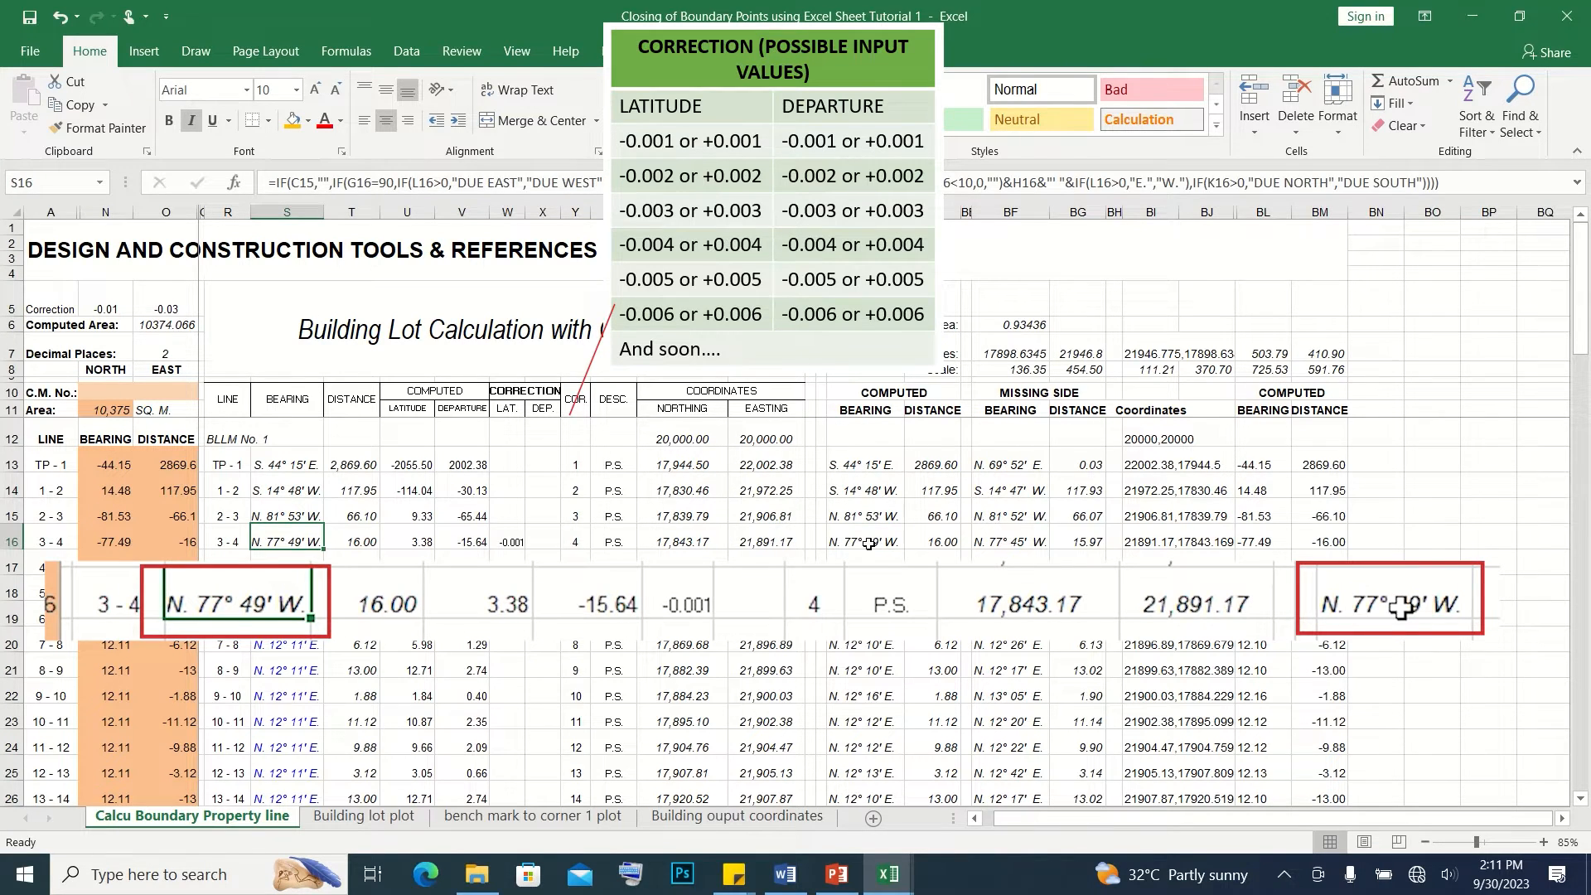
# Try departure corrections of 0.002 and -0.002 for line 4 - 5
pyautogui.click(540, 568)
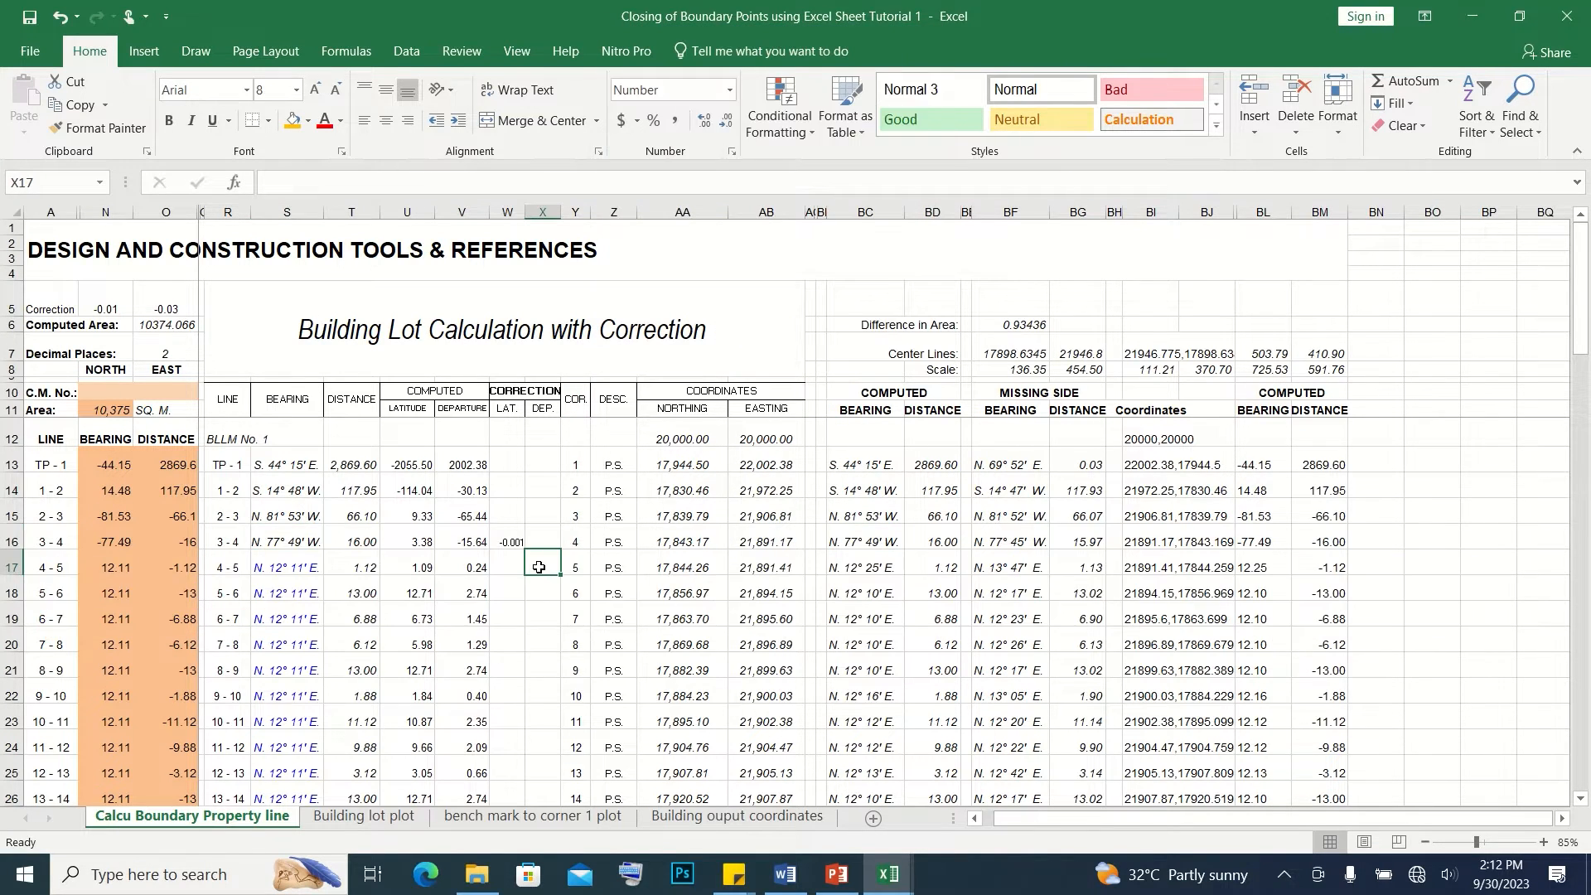
pyautogui.write('.002')
pyautogui.press('Return')
pyautogui.click(539, 567)
pyautogui.write('-0')
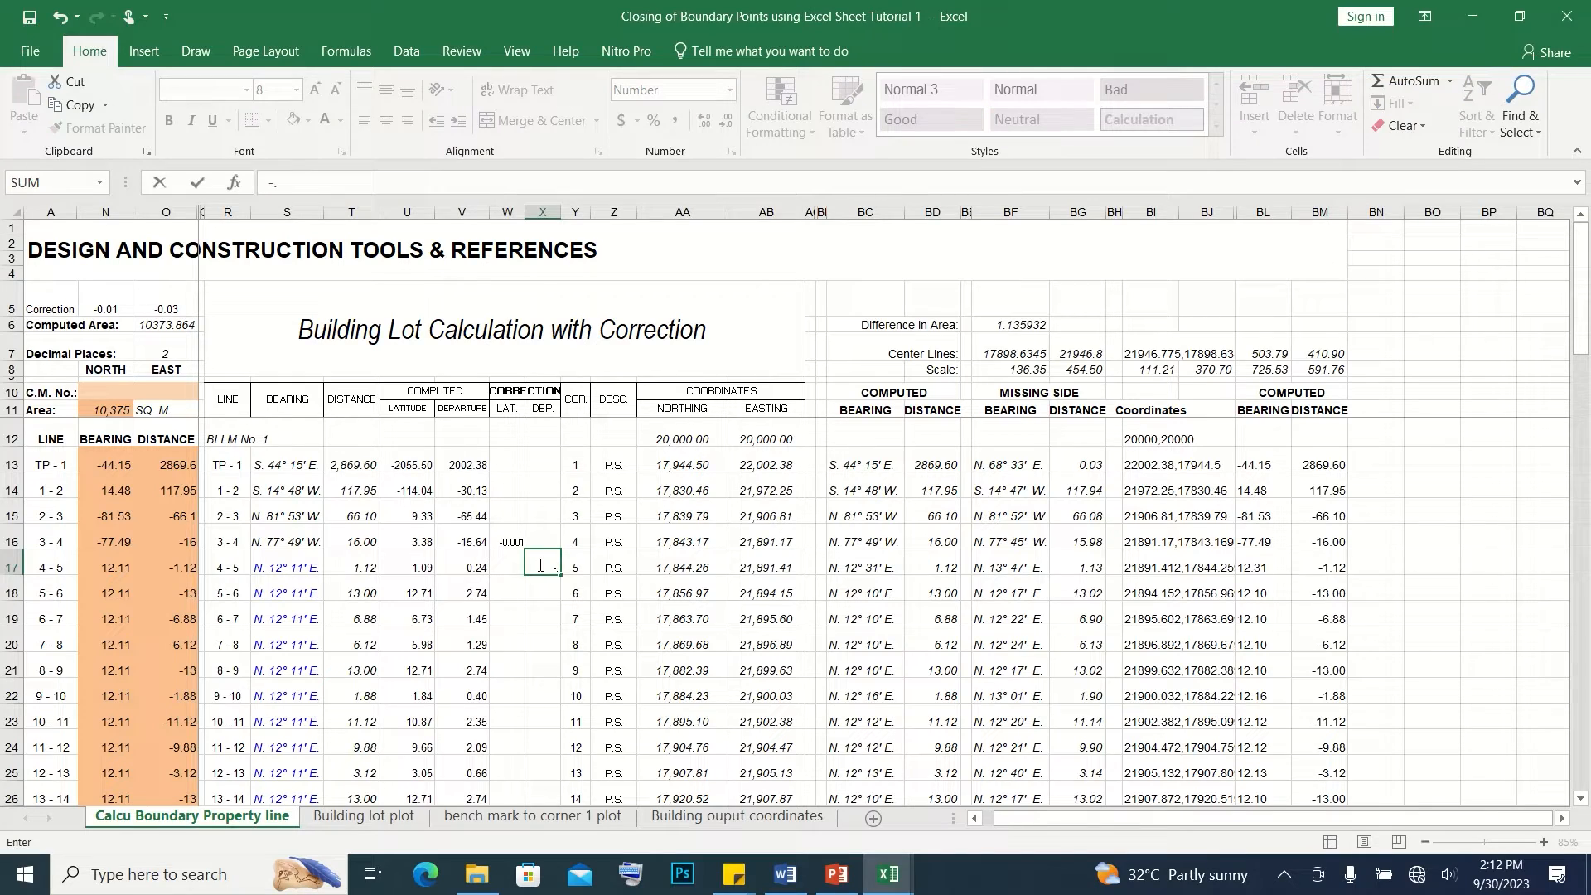
pyautogui.write('.002')
pyautogui.press('Return')
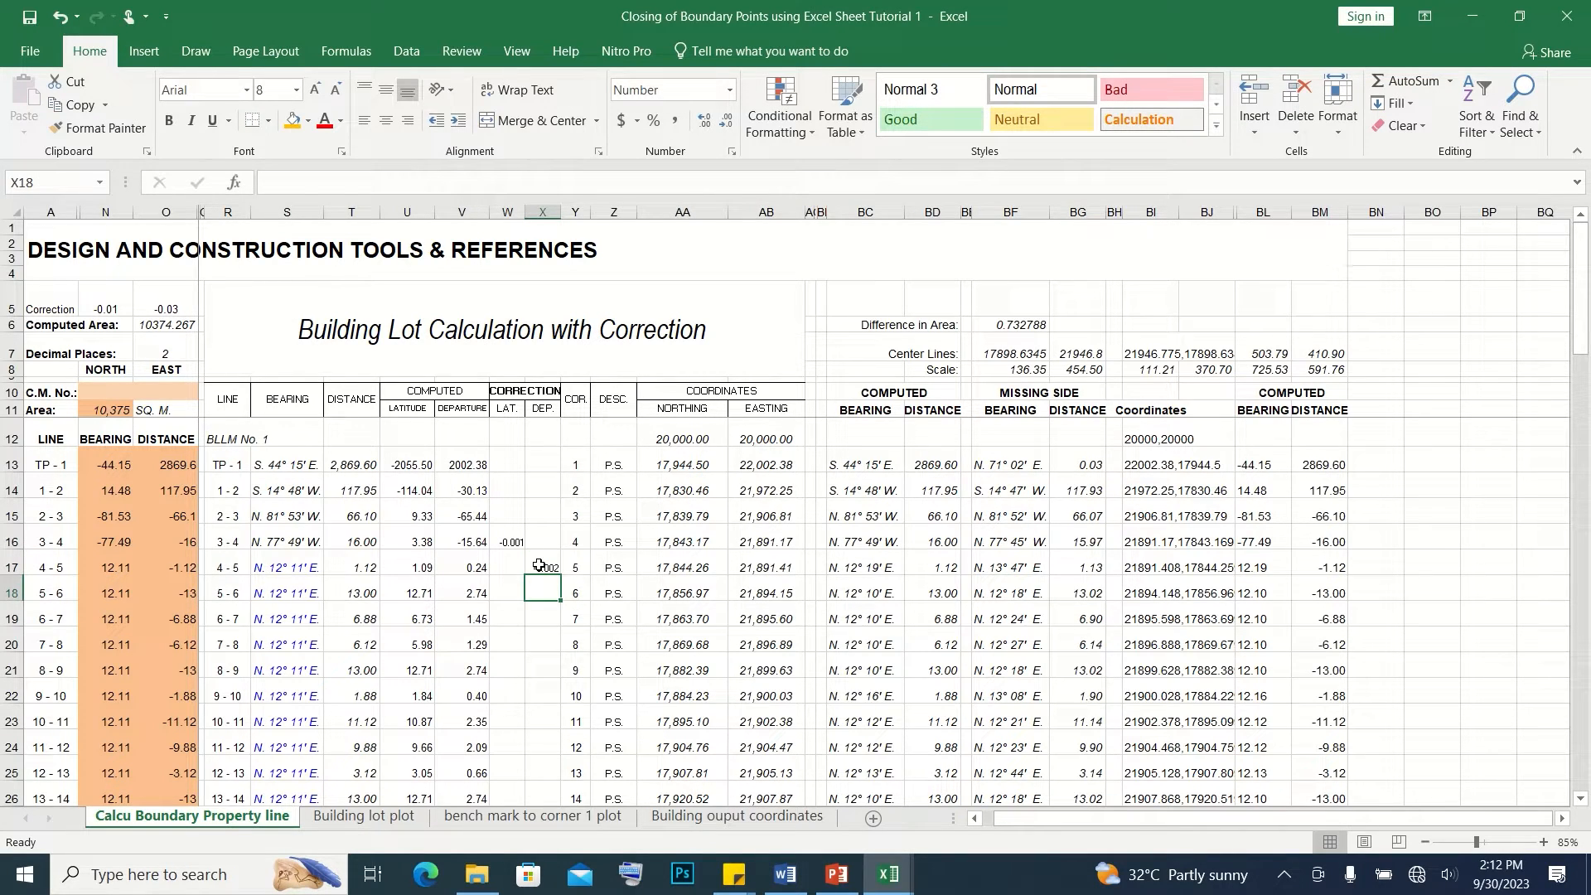
# Set the departure correction of line 4 - 5 to -0.005, and fine-tune it to -0.0045
pyautogui.click(539, 566)
pyautogui.write('-.005')
pyautogui.press('Return')
pyautogui.doubleClick(545, 565)
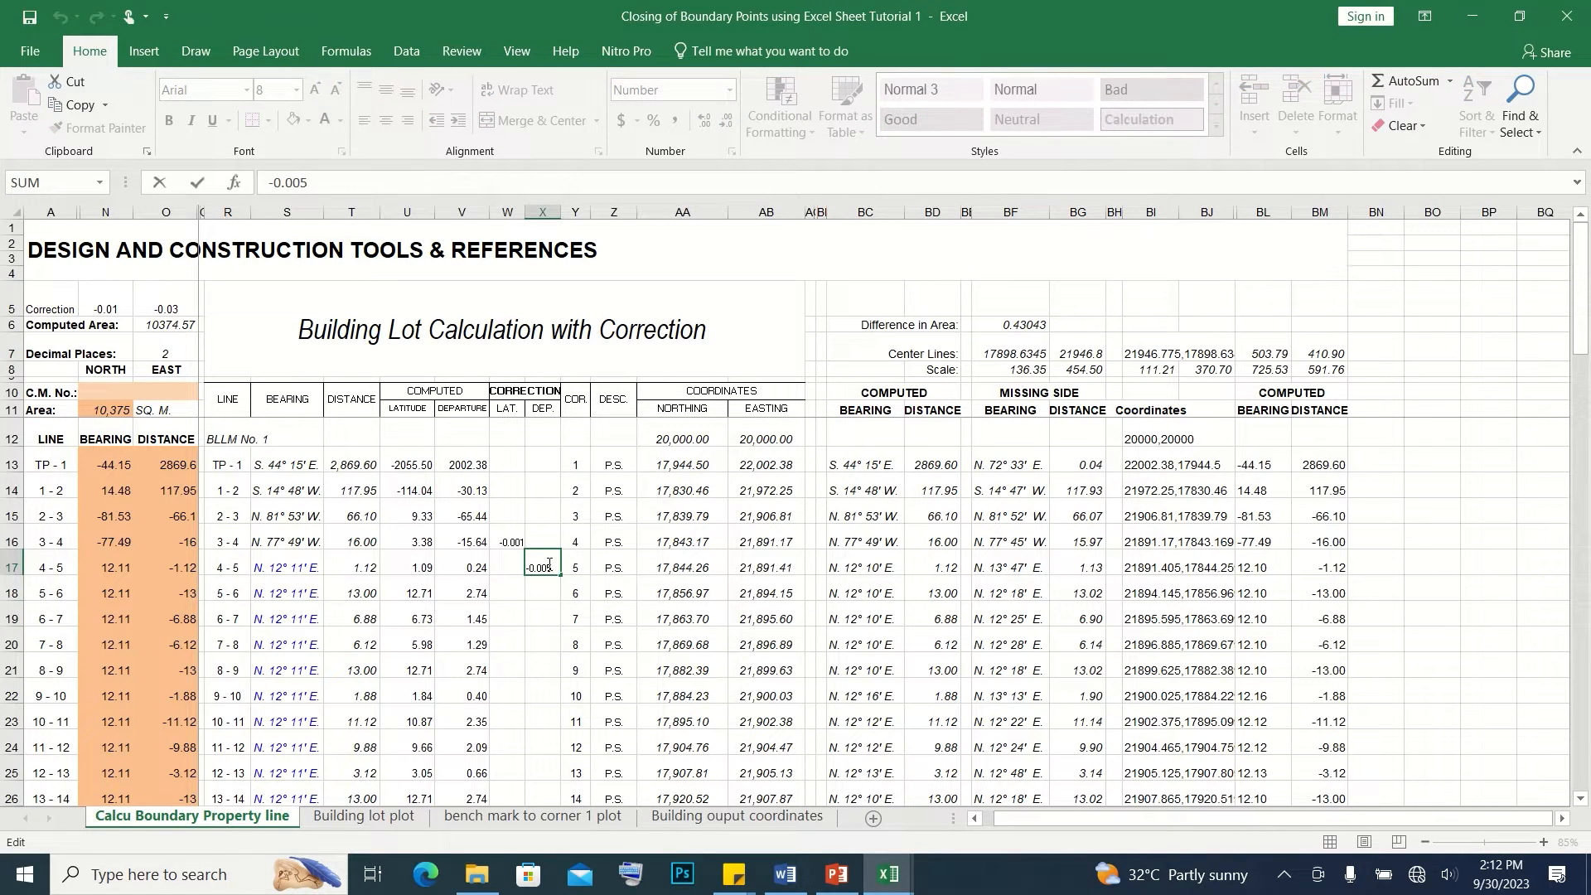
pyautogui.write('5')
pyautogui.press('Return')
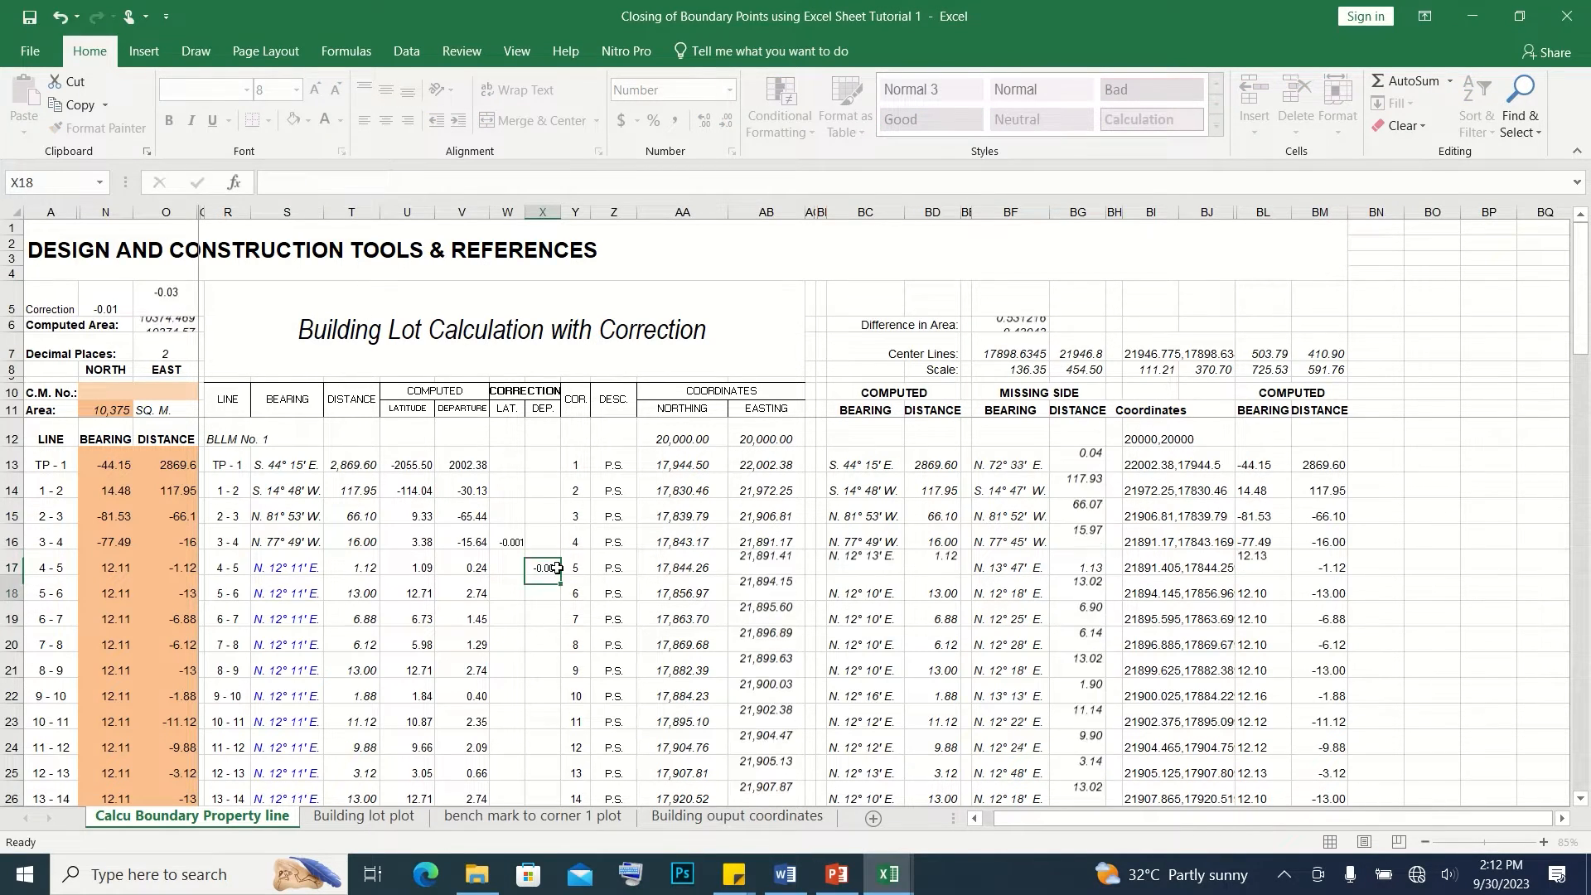
# Check the closing corner's coordinates, the latitude and departure totals, and the given and computed areas below the table
pyautogui.scroll(-4, 559, 572)
pyautogui.click(656, 744)
pyautogui.moveTo(619, 743); pyautogui.dragTo(764, 744)
pyautogui.click(671, 772)
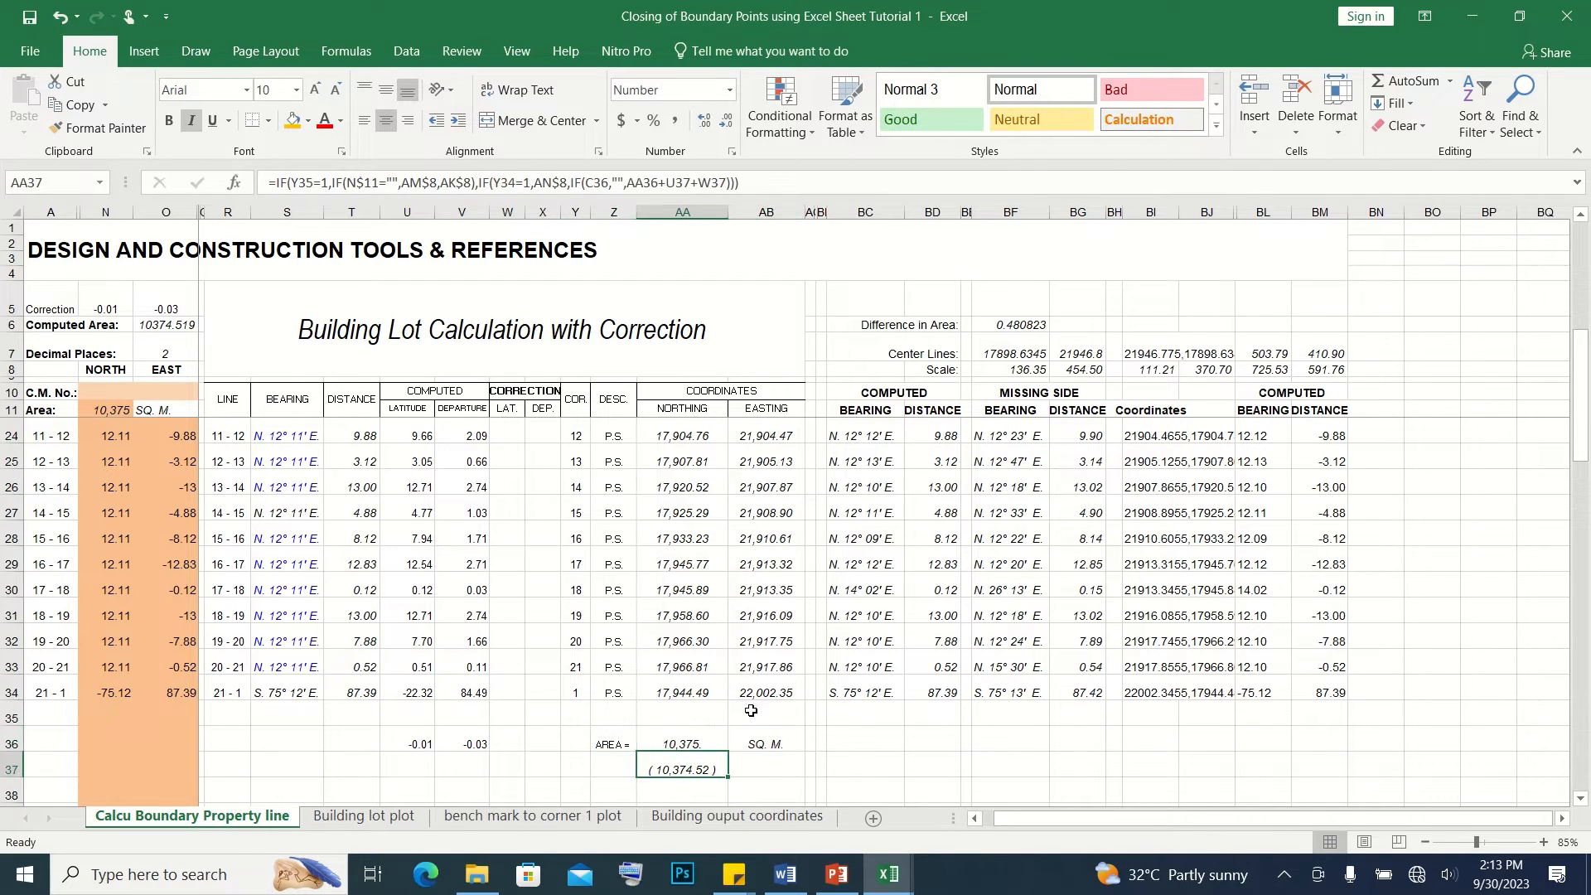
pyautogui.scroll(-1, 580, 667)
# View the building lot plot and the bench mark to corner 1 plot
pyautogui.hotkey('ctrl', 'z')
pyautogui.click(363, 816)
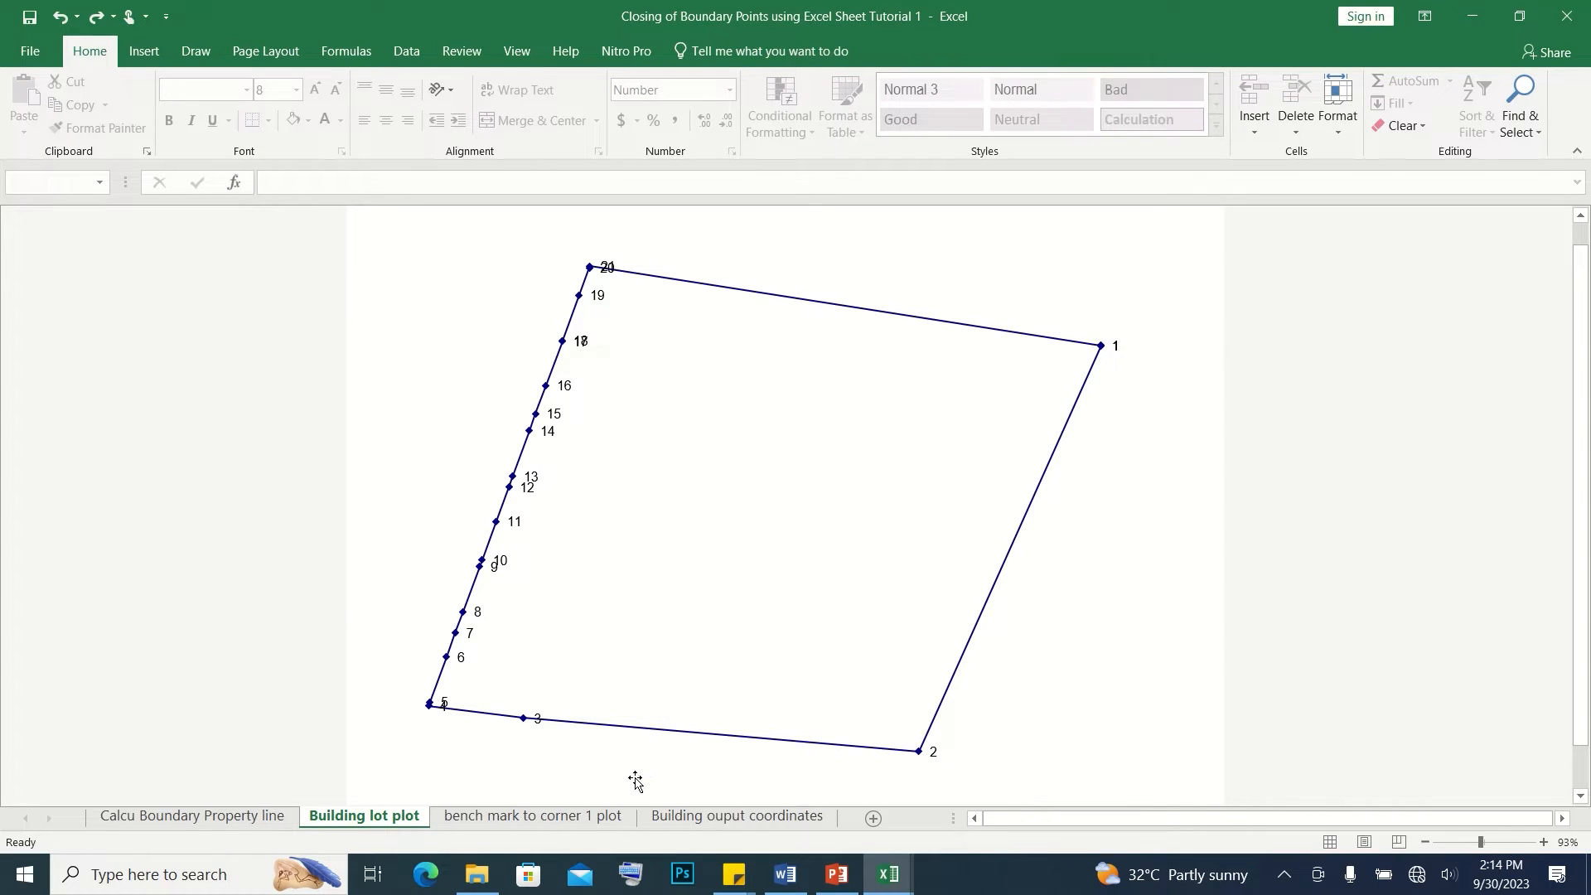
pyautogui.click(613, 817)
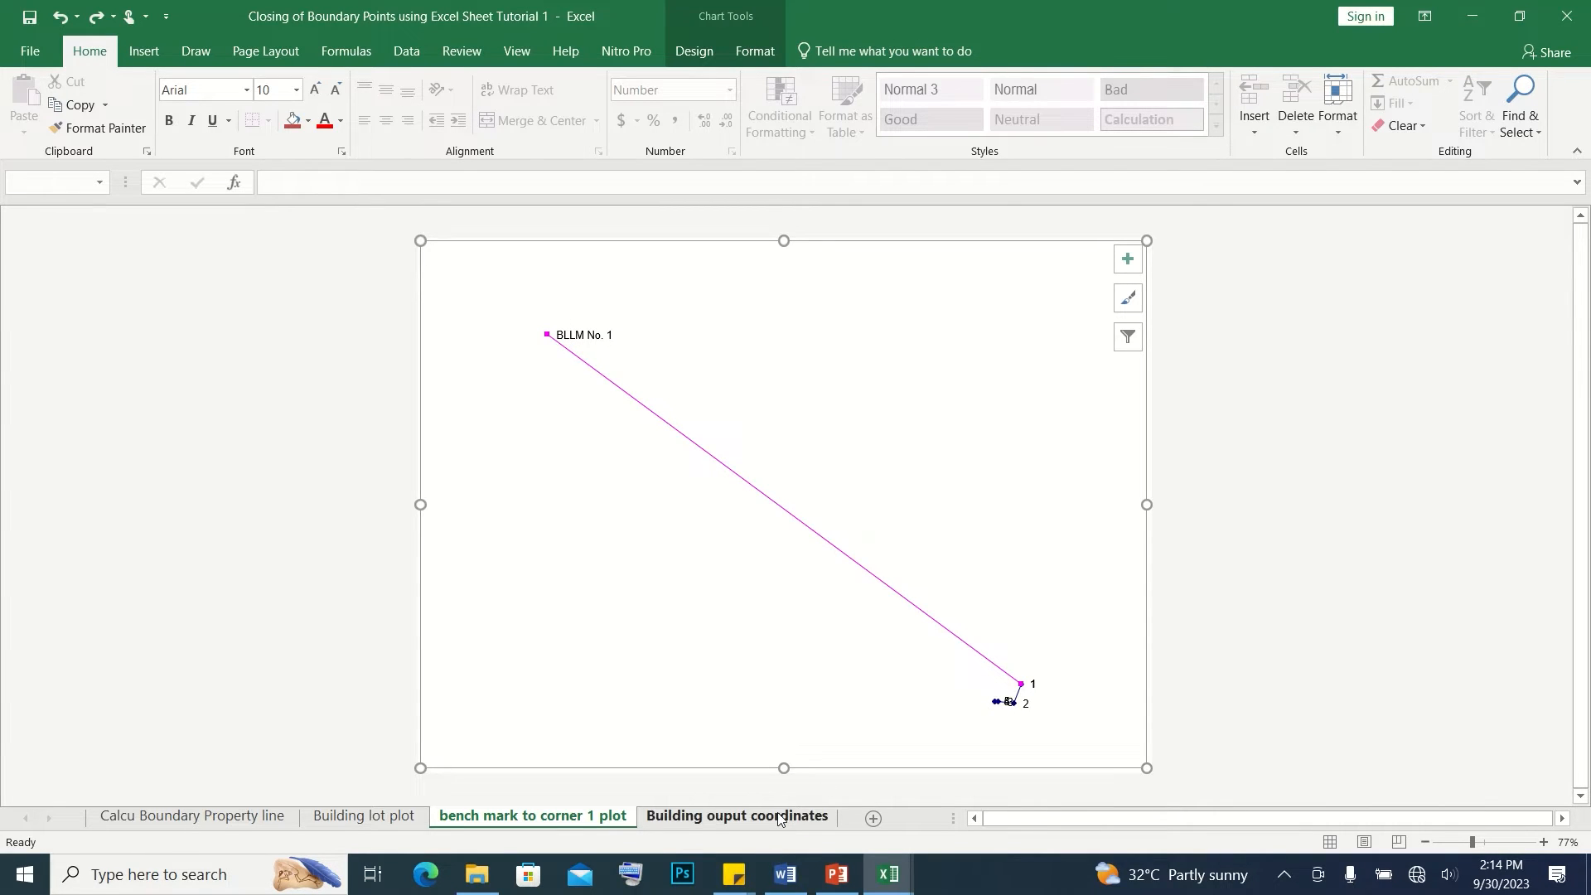
# Copy the PO point commands from 22002.38,17944.5 through 22002.3455,17944.489 on the Building ouput coordinates sheet
pyautogui.click(736, 817)
pyautogui.moveTo(111, 252); pyautogui.dragTo(285, 670)
pyautogui.moveTo(486, 275)
pyautogui.mouseDown()
pyautogui.moveTo(580, 291)
pyautogui.moveTo(591, 657)
pyautogui.mouseUp()
pyautogui.moveTo(488, 270); pyautogui.dragTo(581, 658)
pyautogui.hotkey('ctrl', 'c')
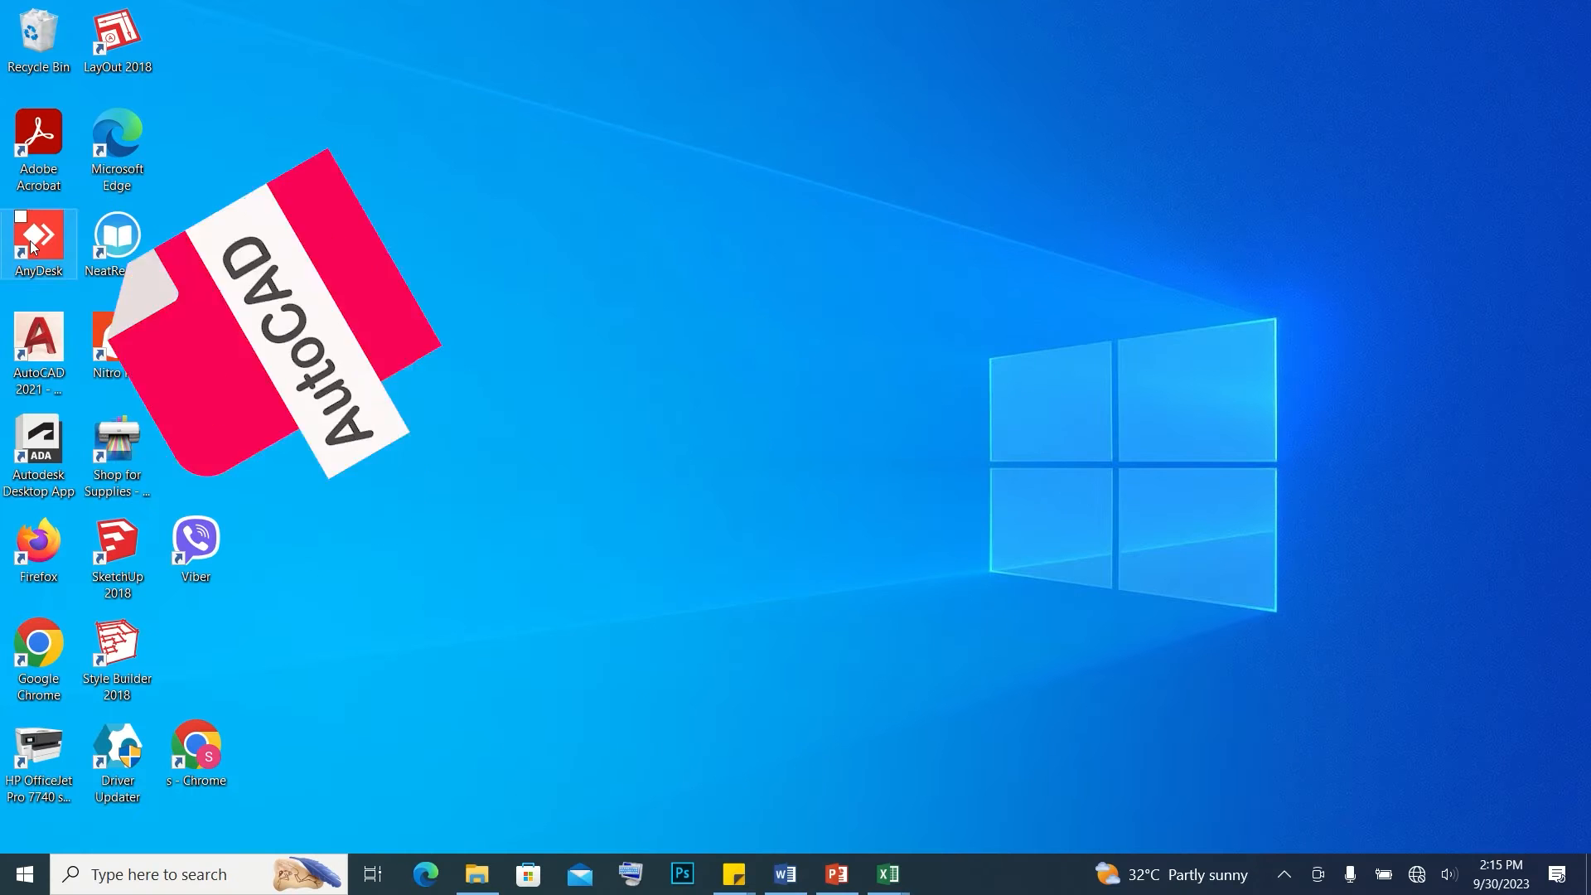
# Switch to AutoCAD and turn off the grid in the empty drawing
pyautogui.doubleClick(37, 352)
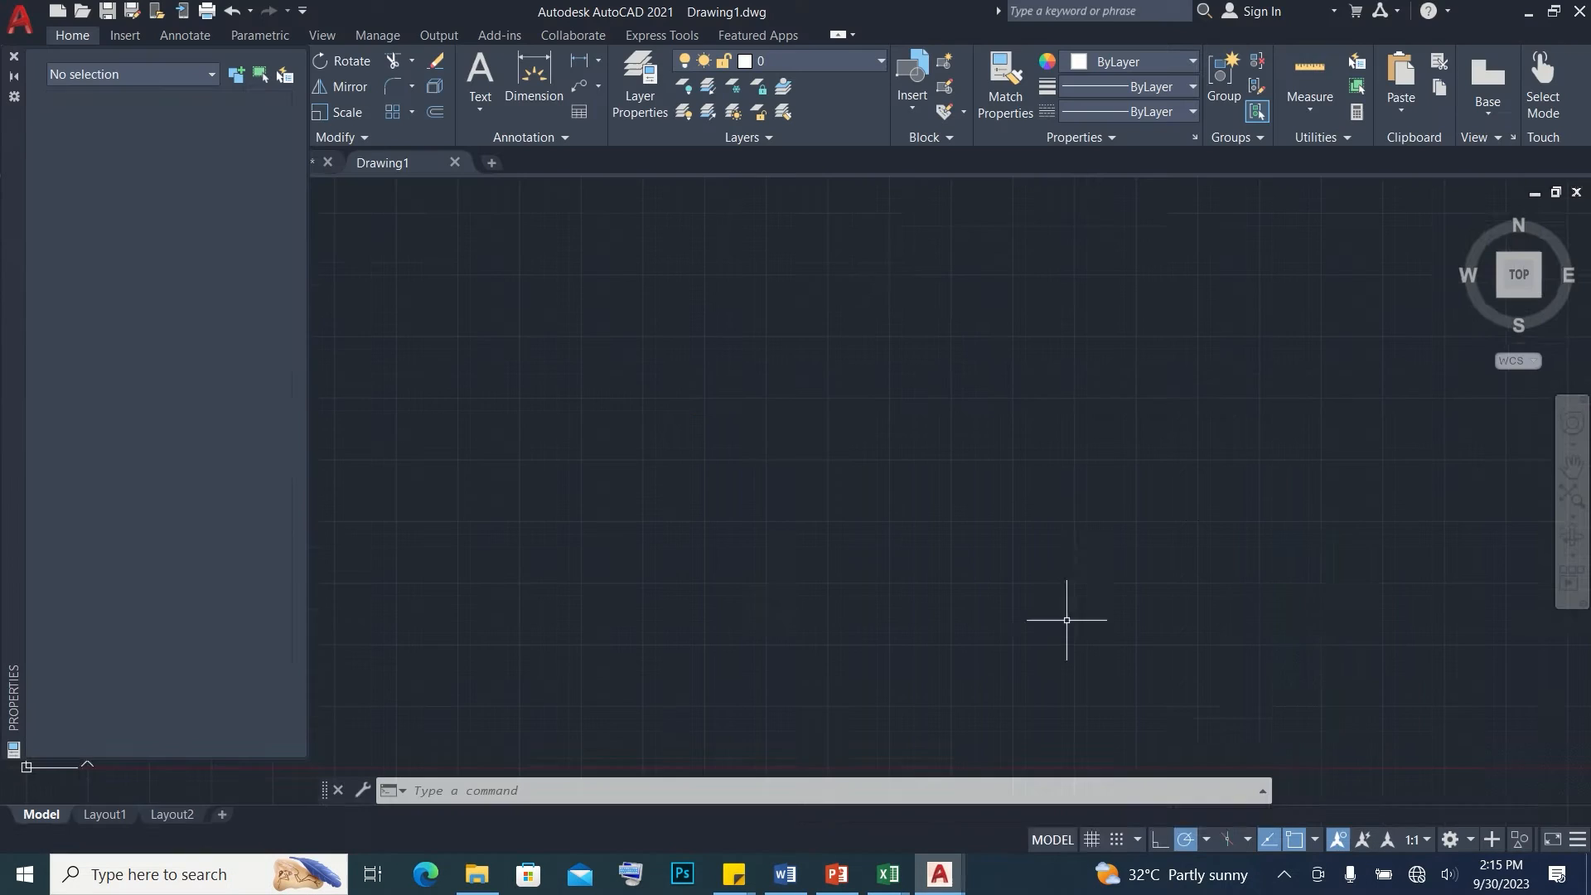
pyautogui.click(1091, 840)
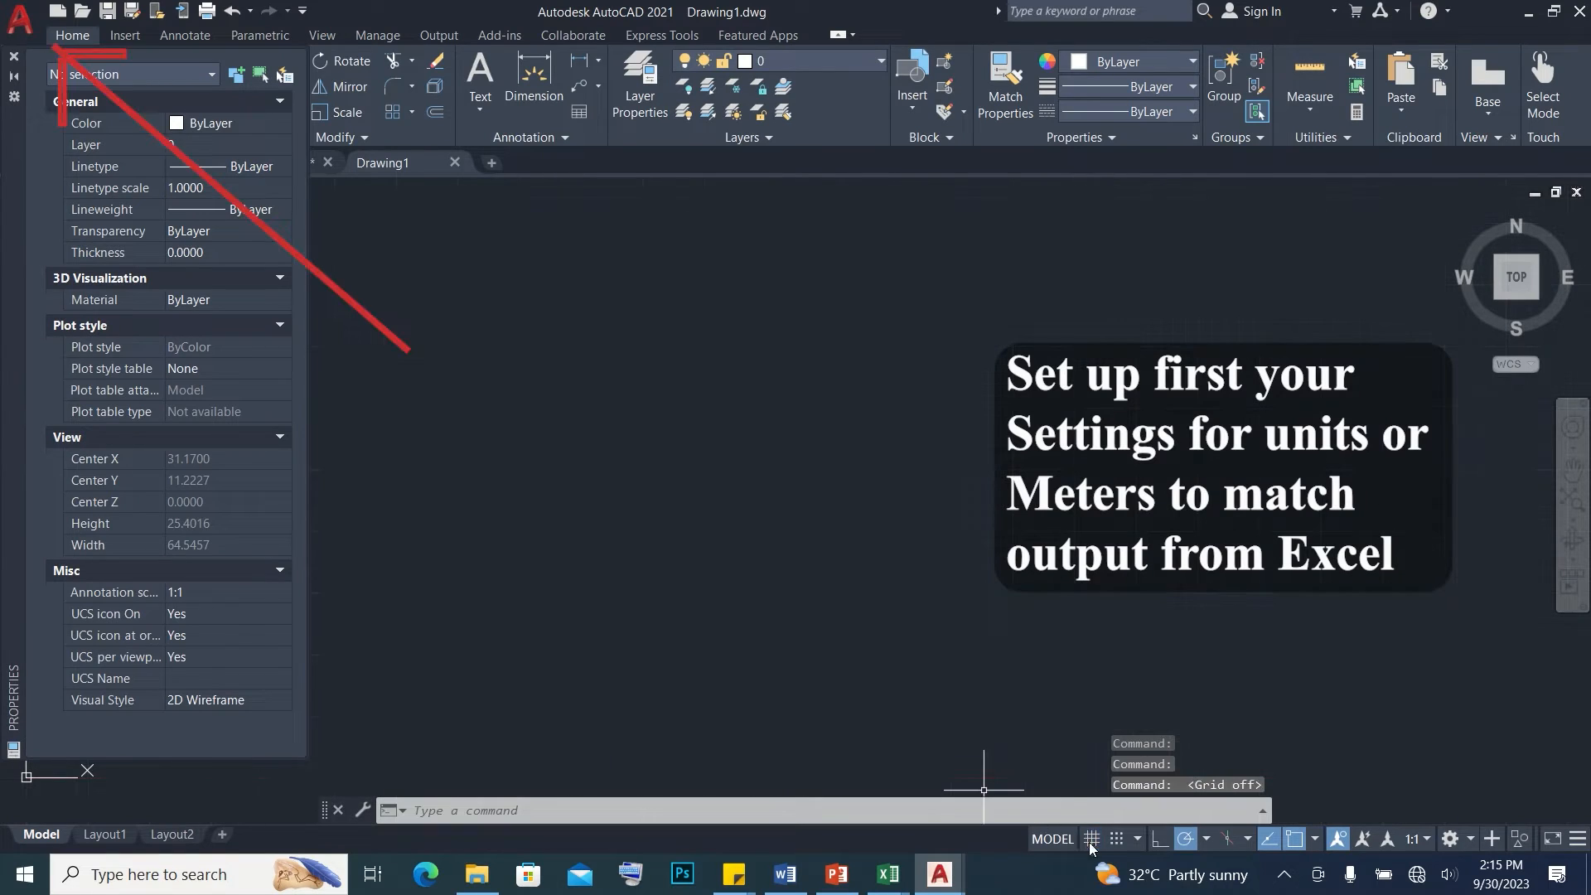
# Set the drawing's insertion units to Meters and the length precision to 0.000
pyautogui.click(15, 23)
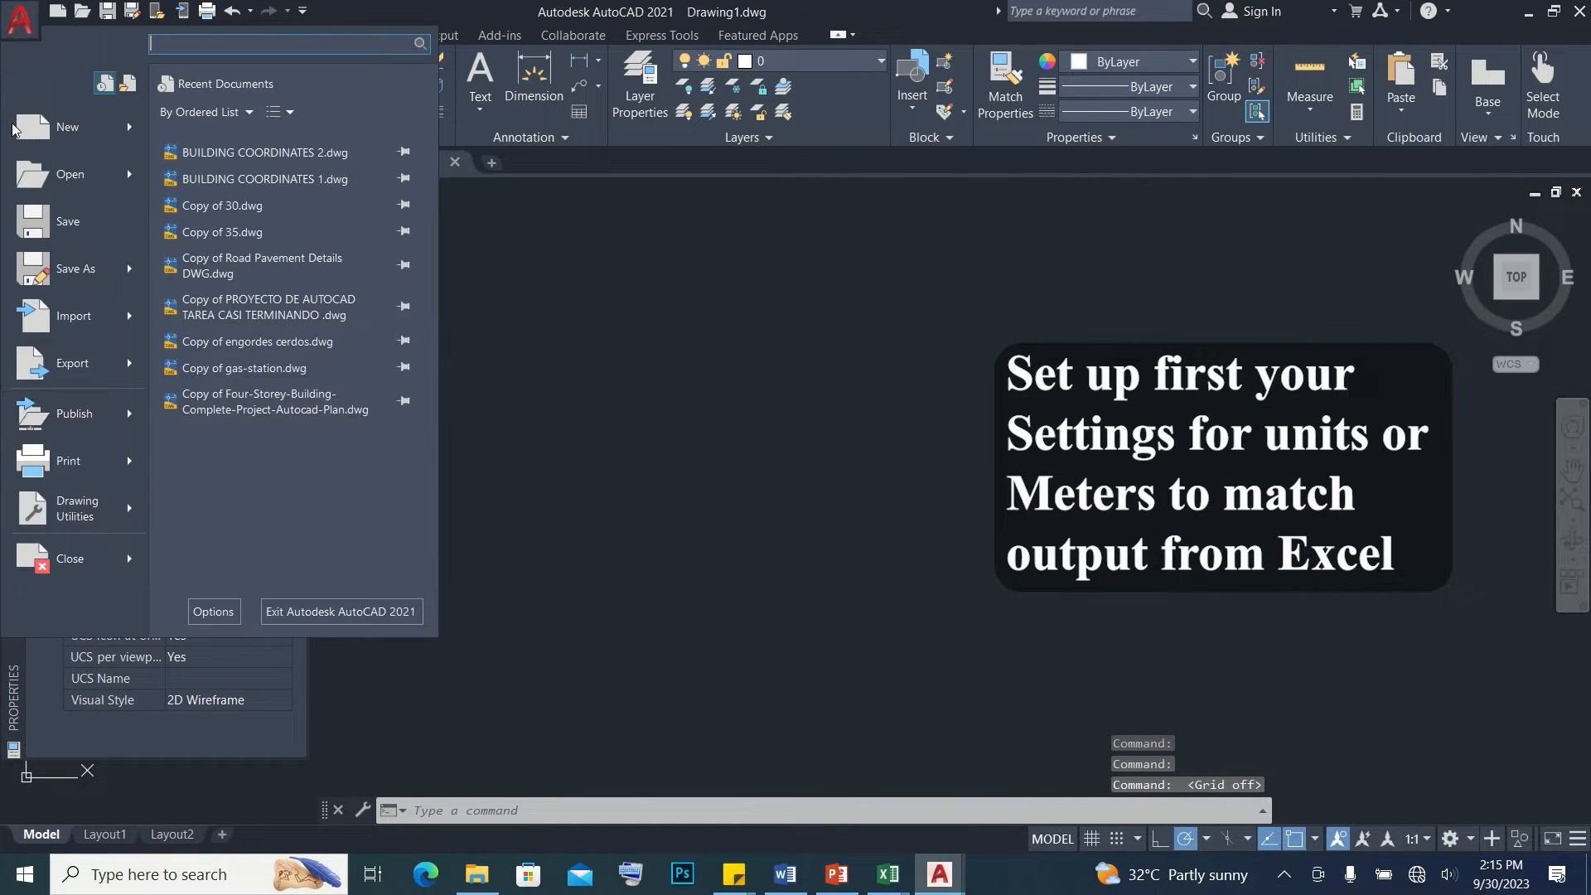
pyautogui.moveTo(79, 508)
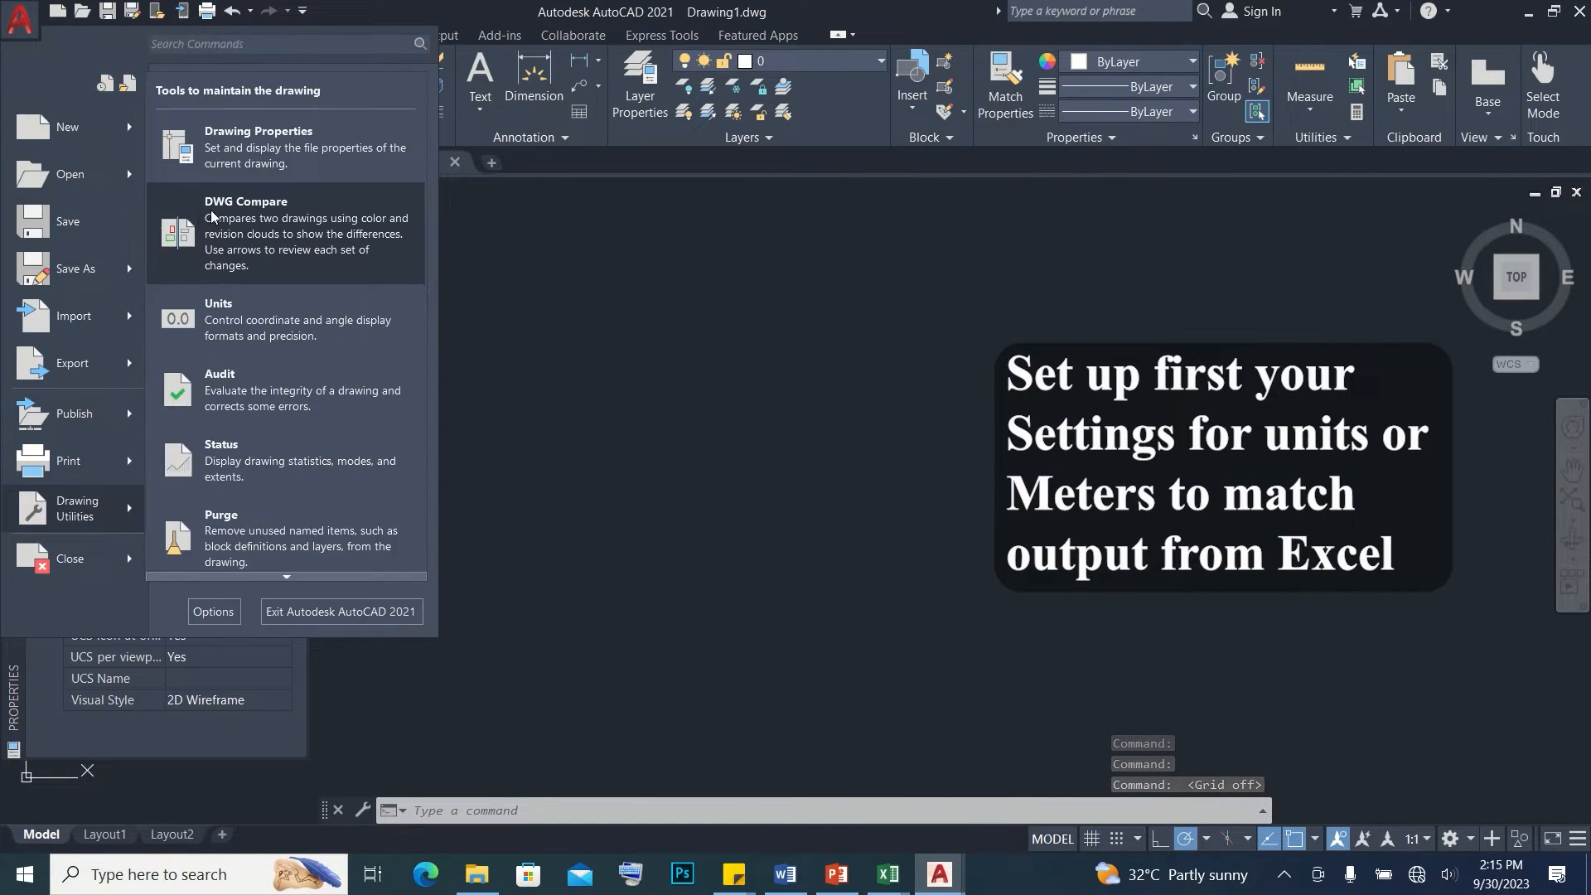
pyautogui.click(493, 309)
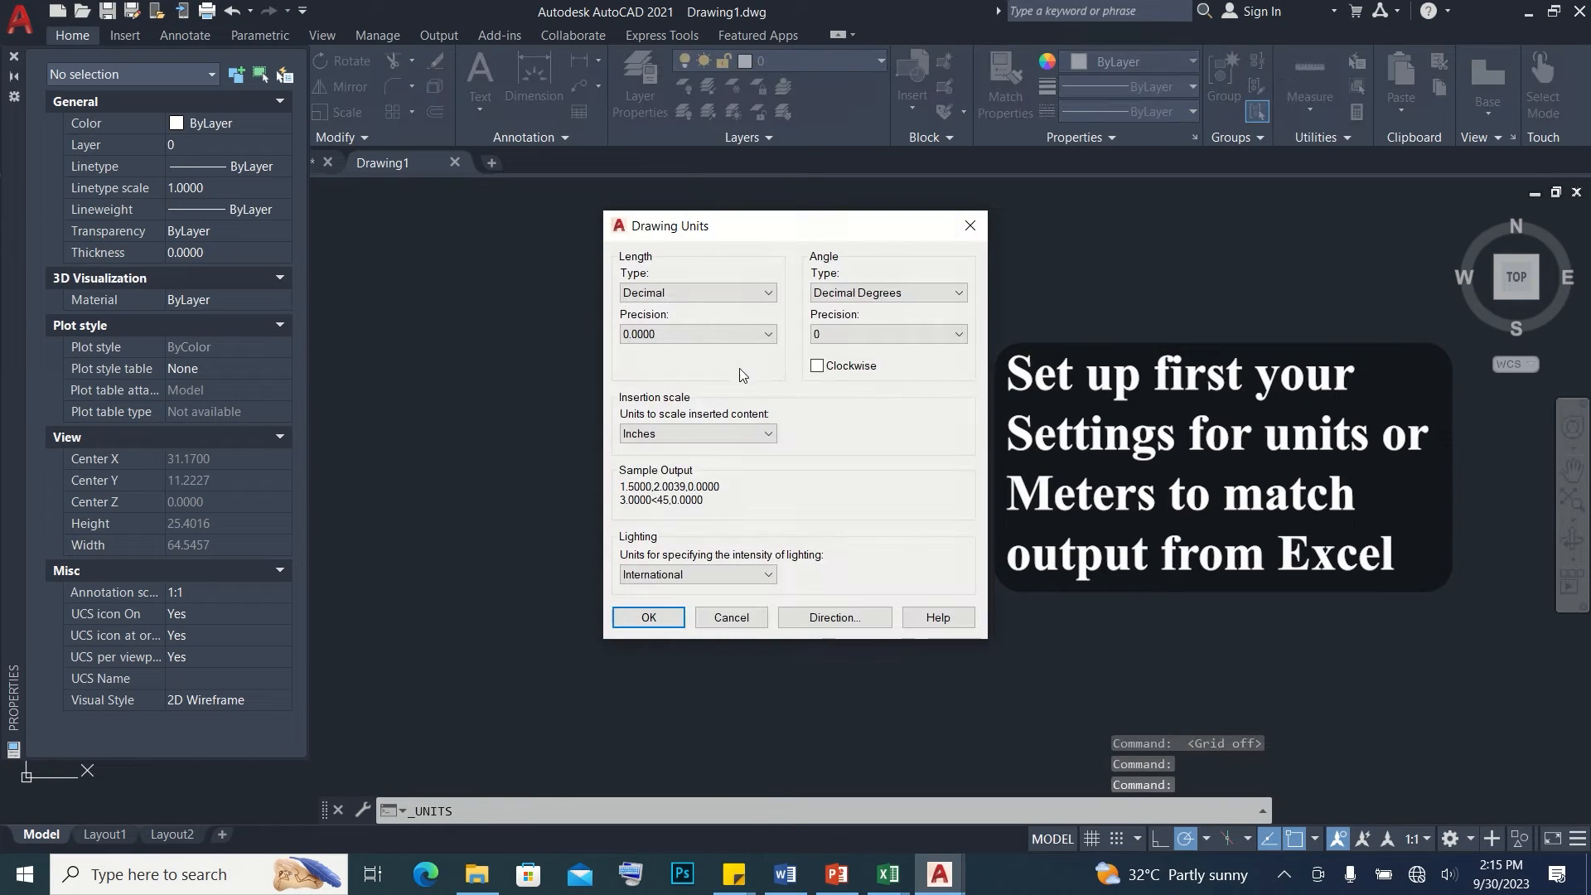
pyautogui.click(689, 432)
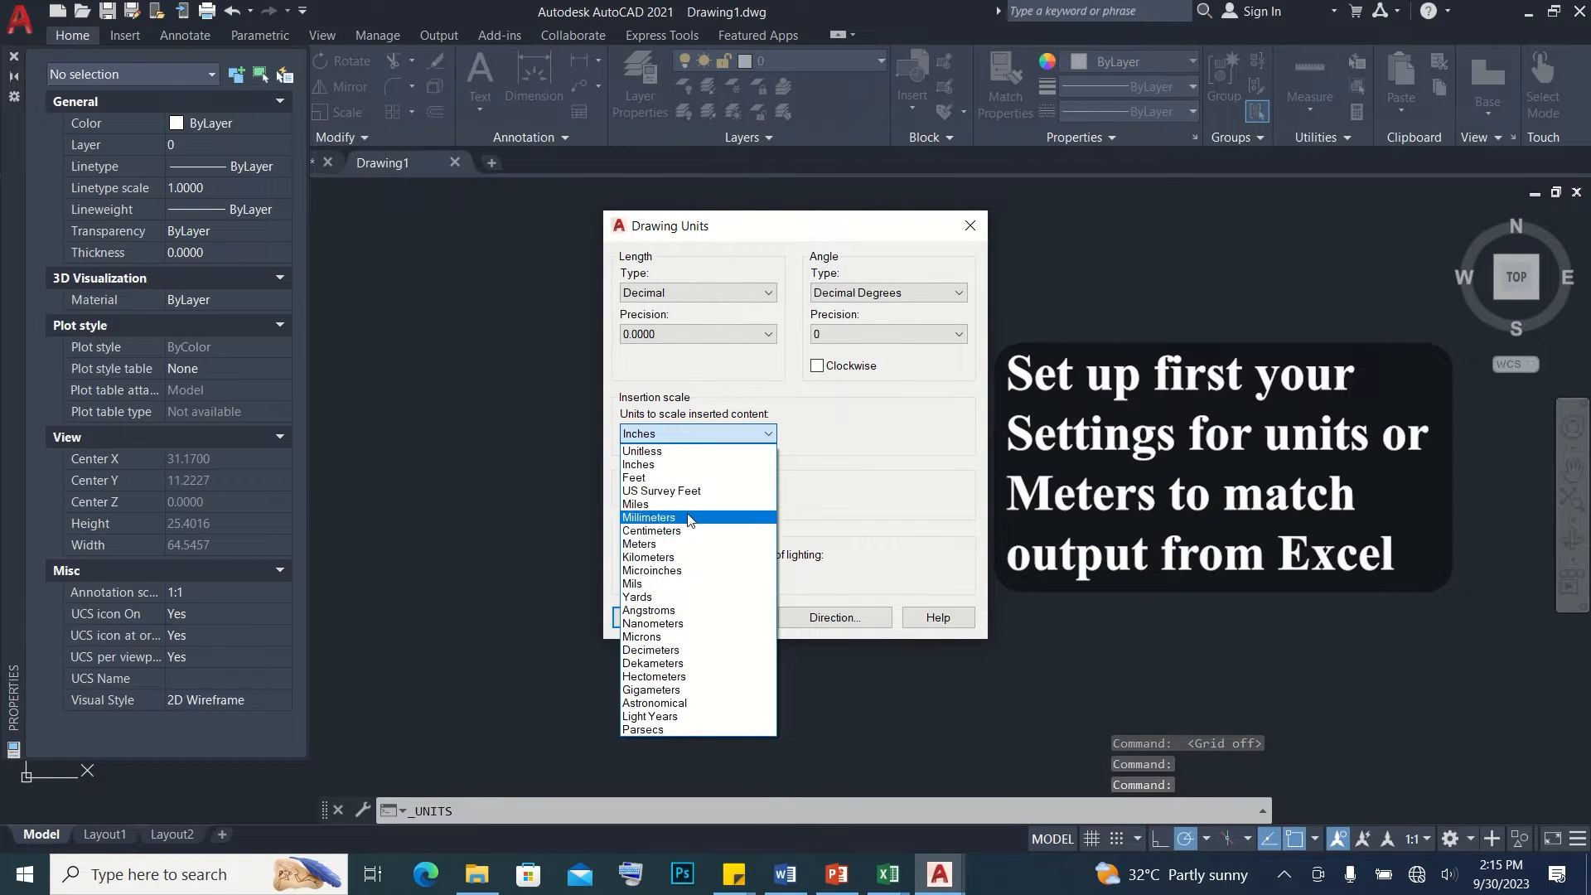
pyautogui.click(688, 543)
pyautogui.click(696, 334)
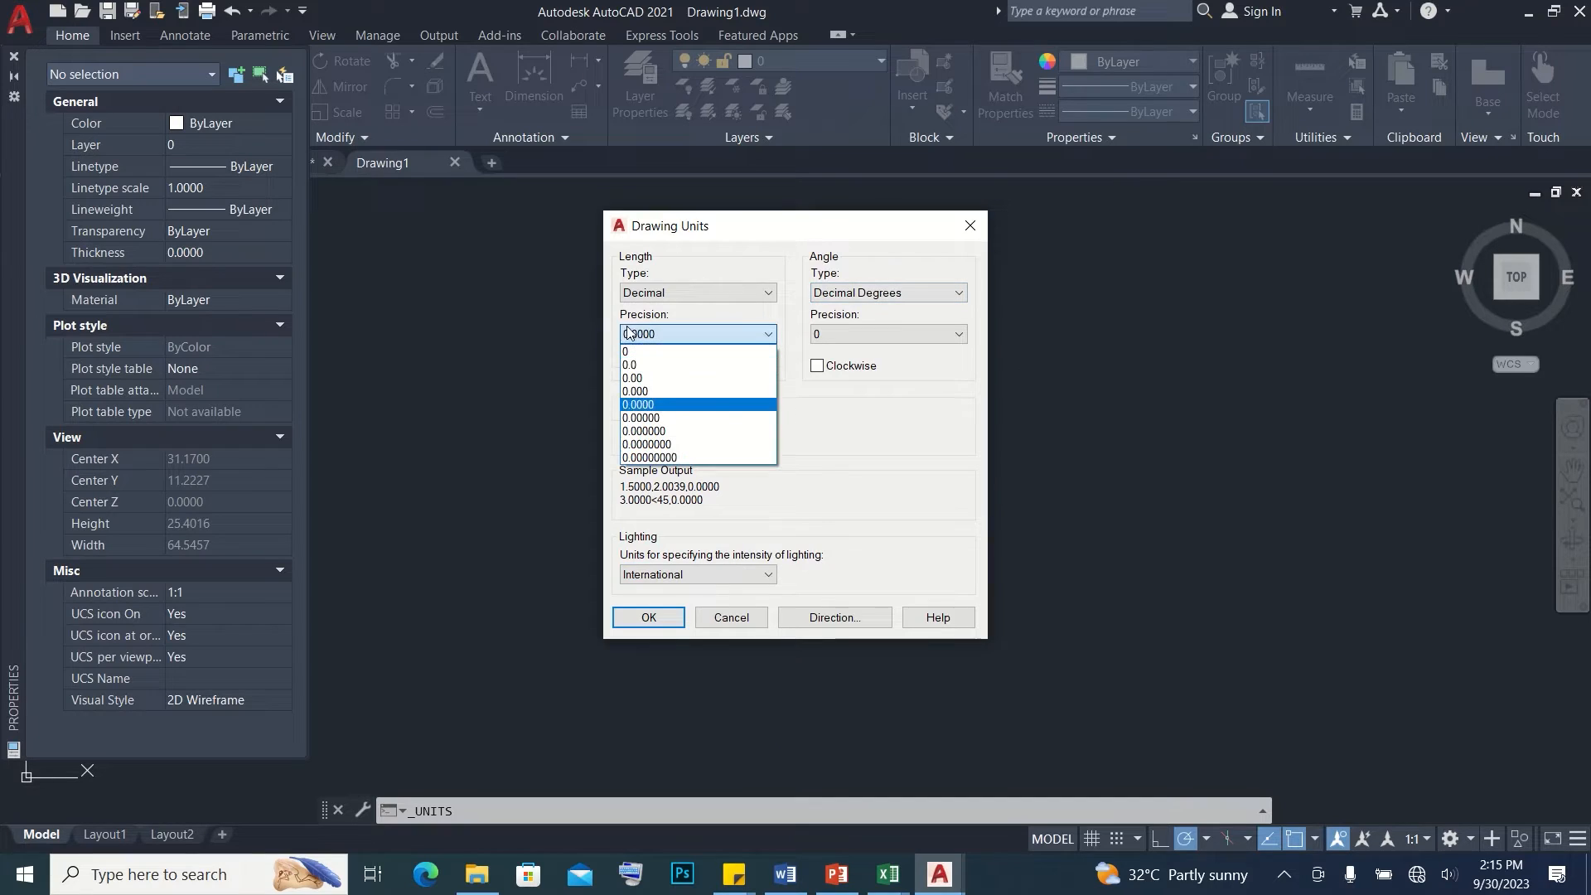
pyautogui.click(661, 391)
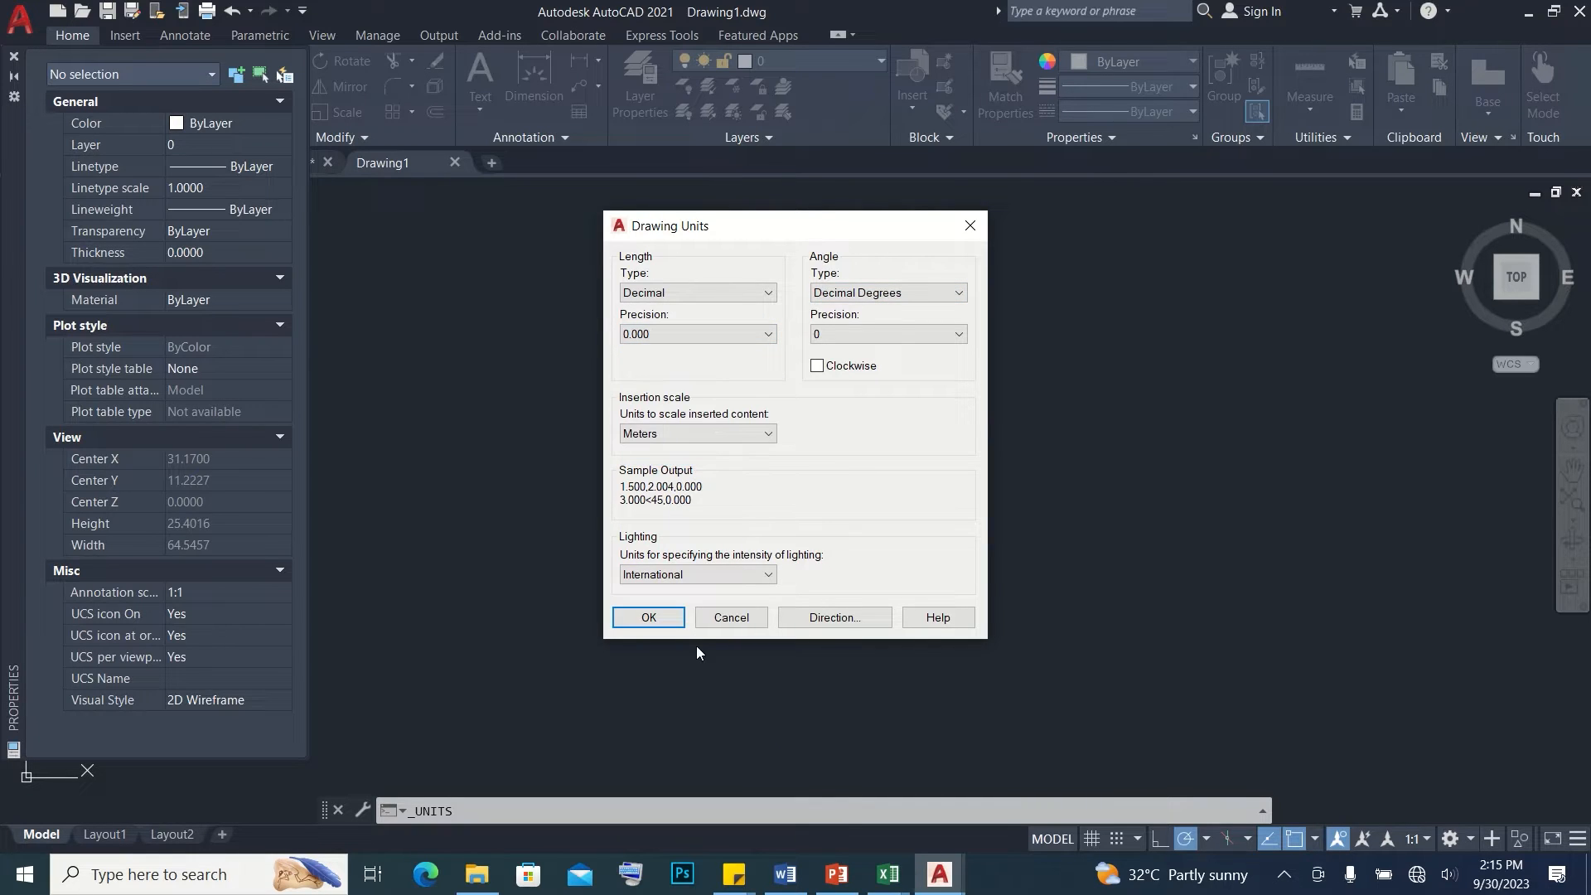
pyautogui.click(651, 617)
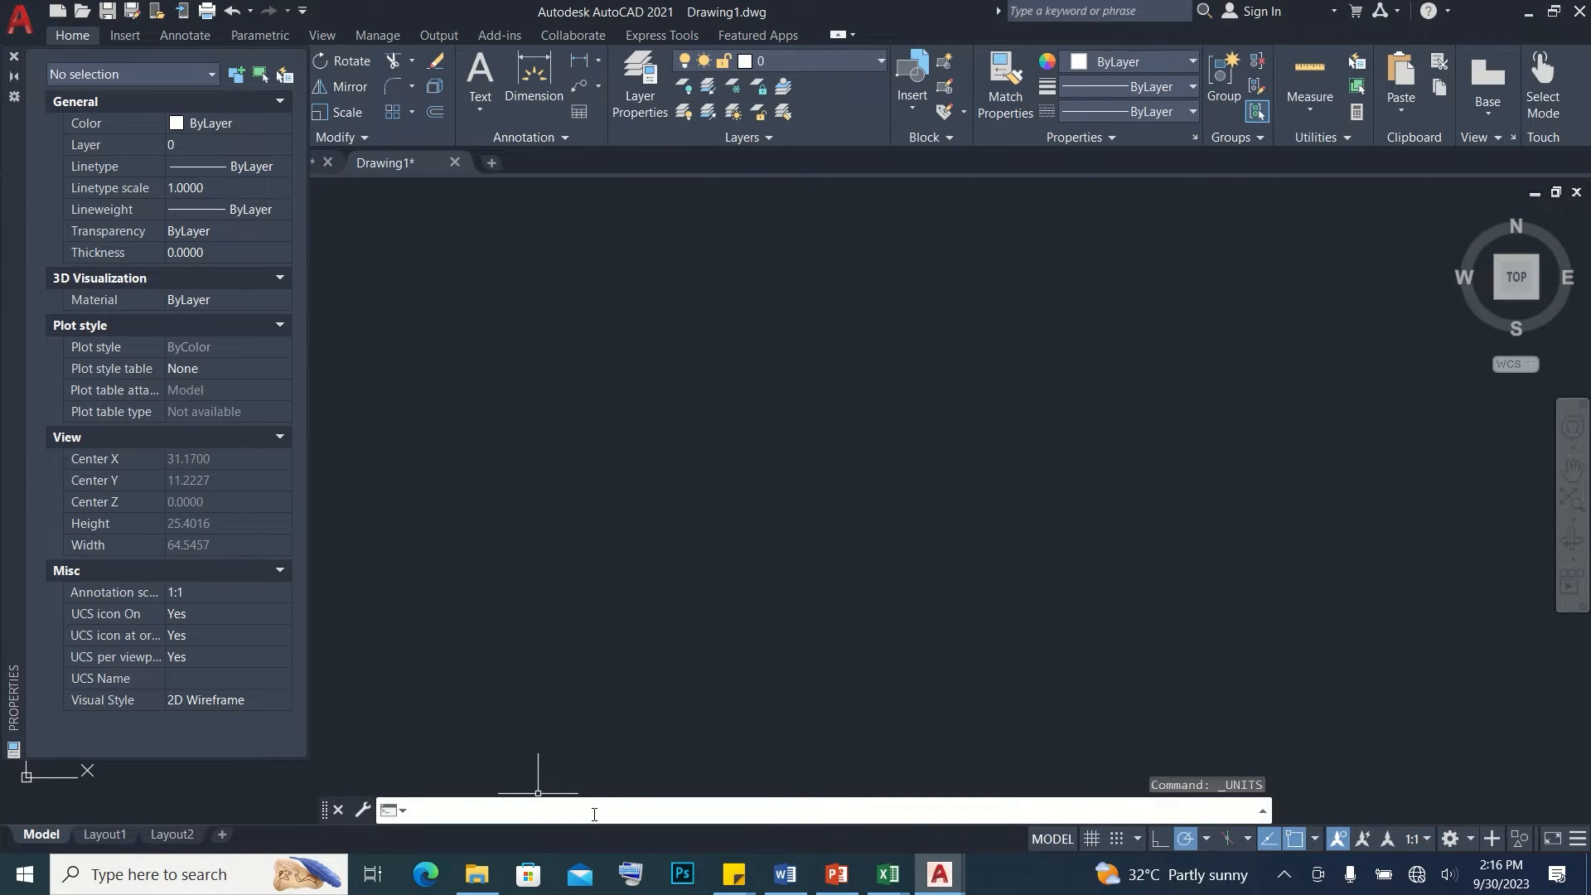
# Plot the boundary points by pasting the copied PO coordinates into the command line, and zoom to the drawing's extents
pyautogui.hotkey('ctrl', 'v')
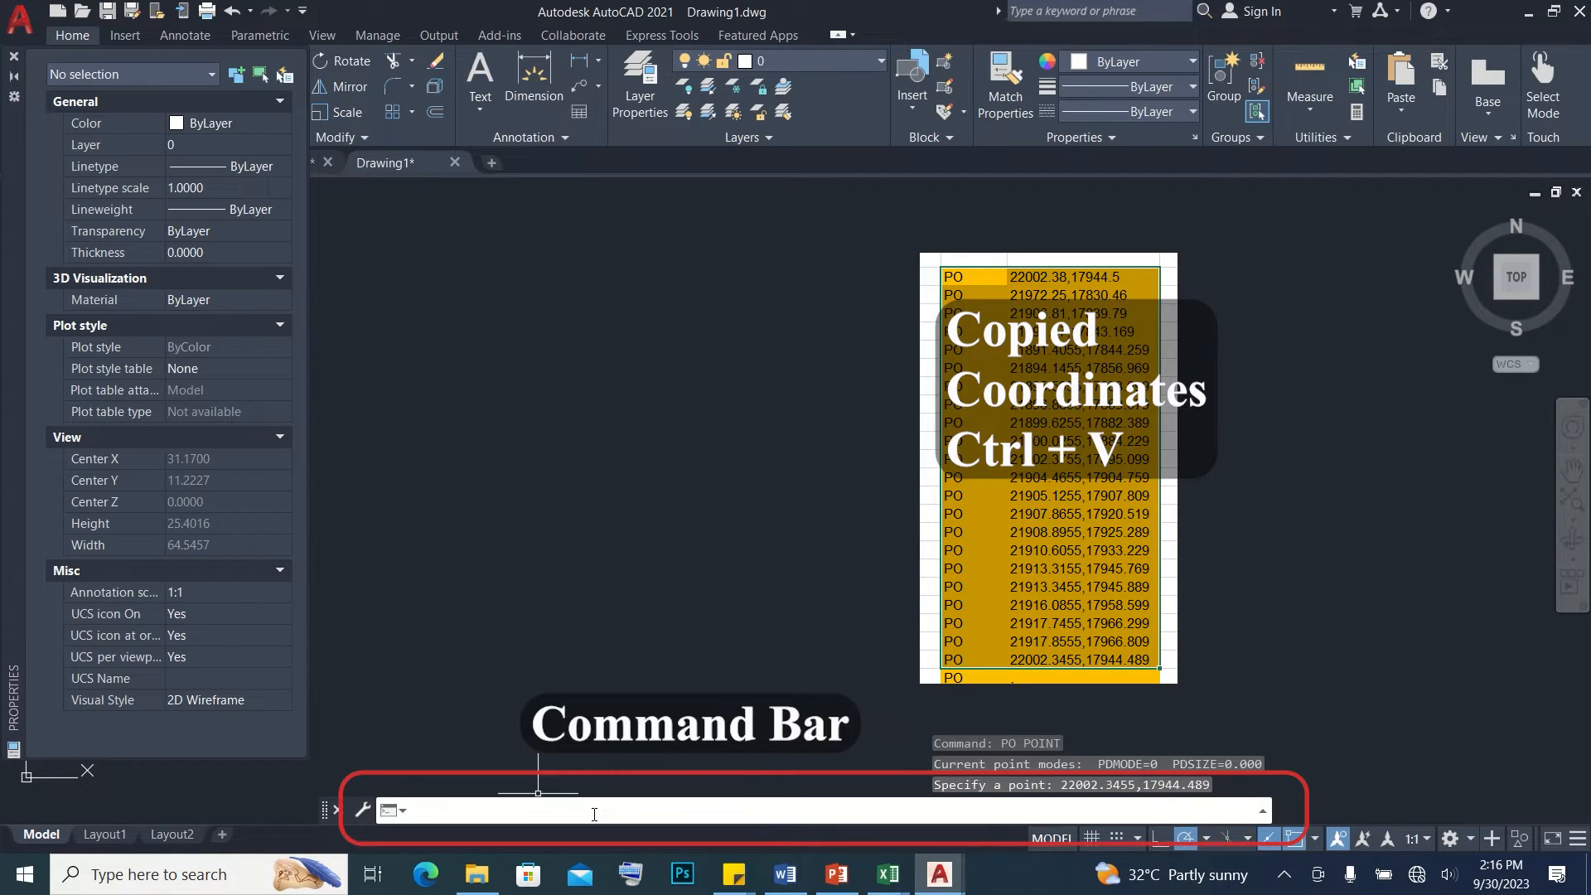
pyautogui.click(1263, 810)
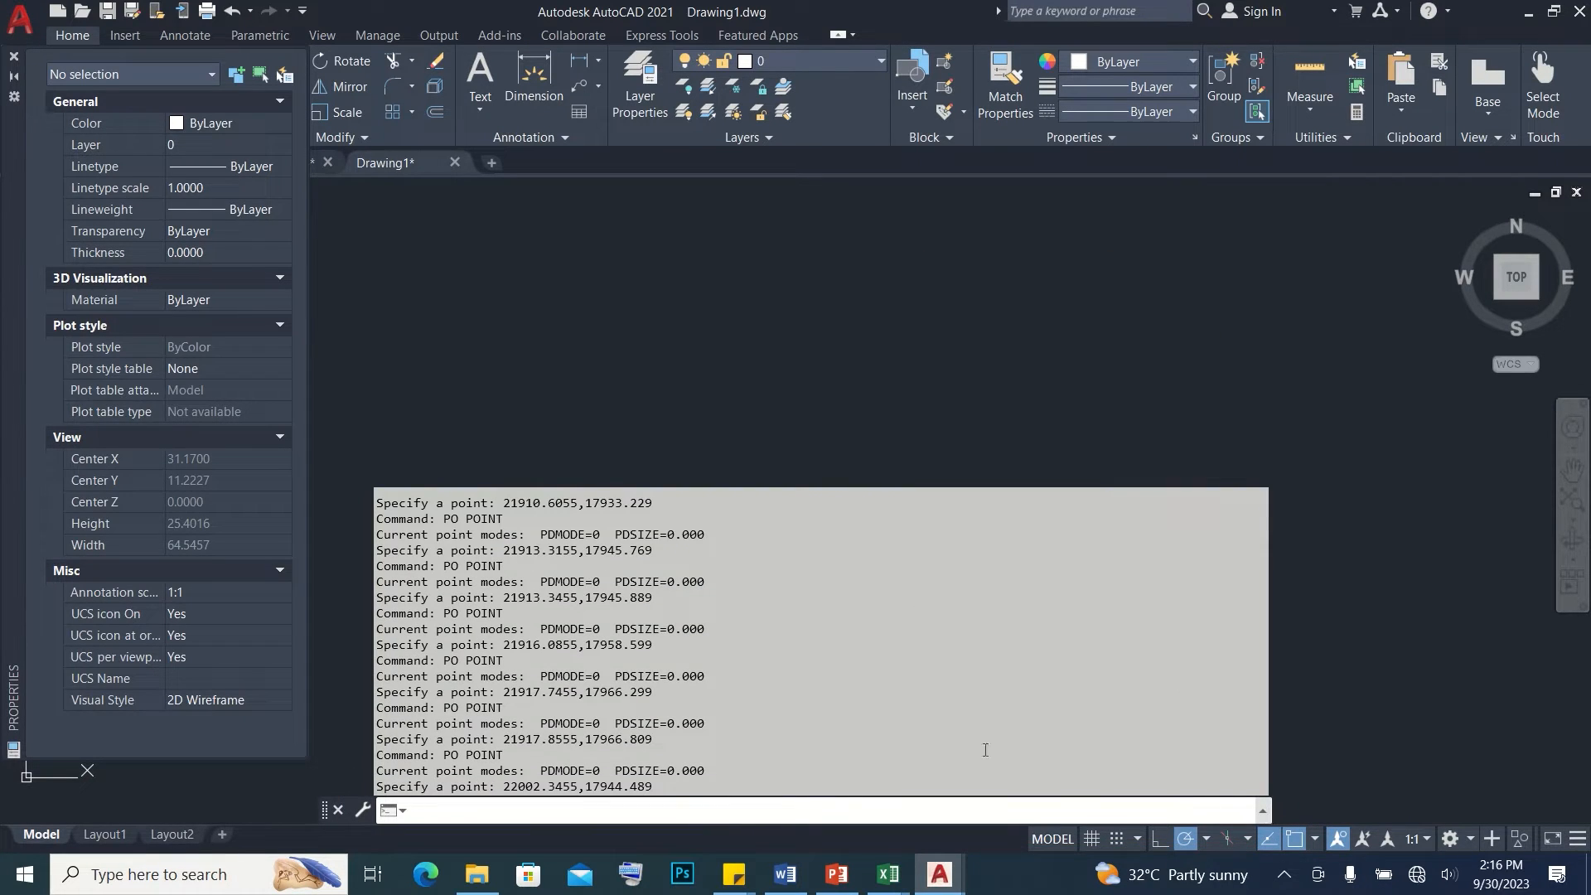
pyautogui.middleClick(806, 448)
pyautogui.middleClick(806, 447)
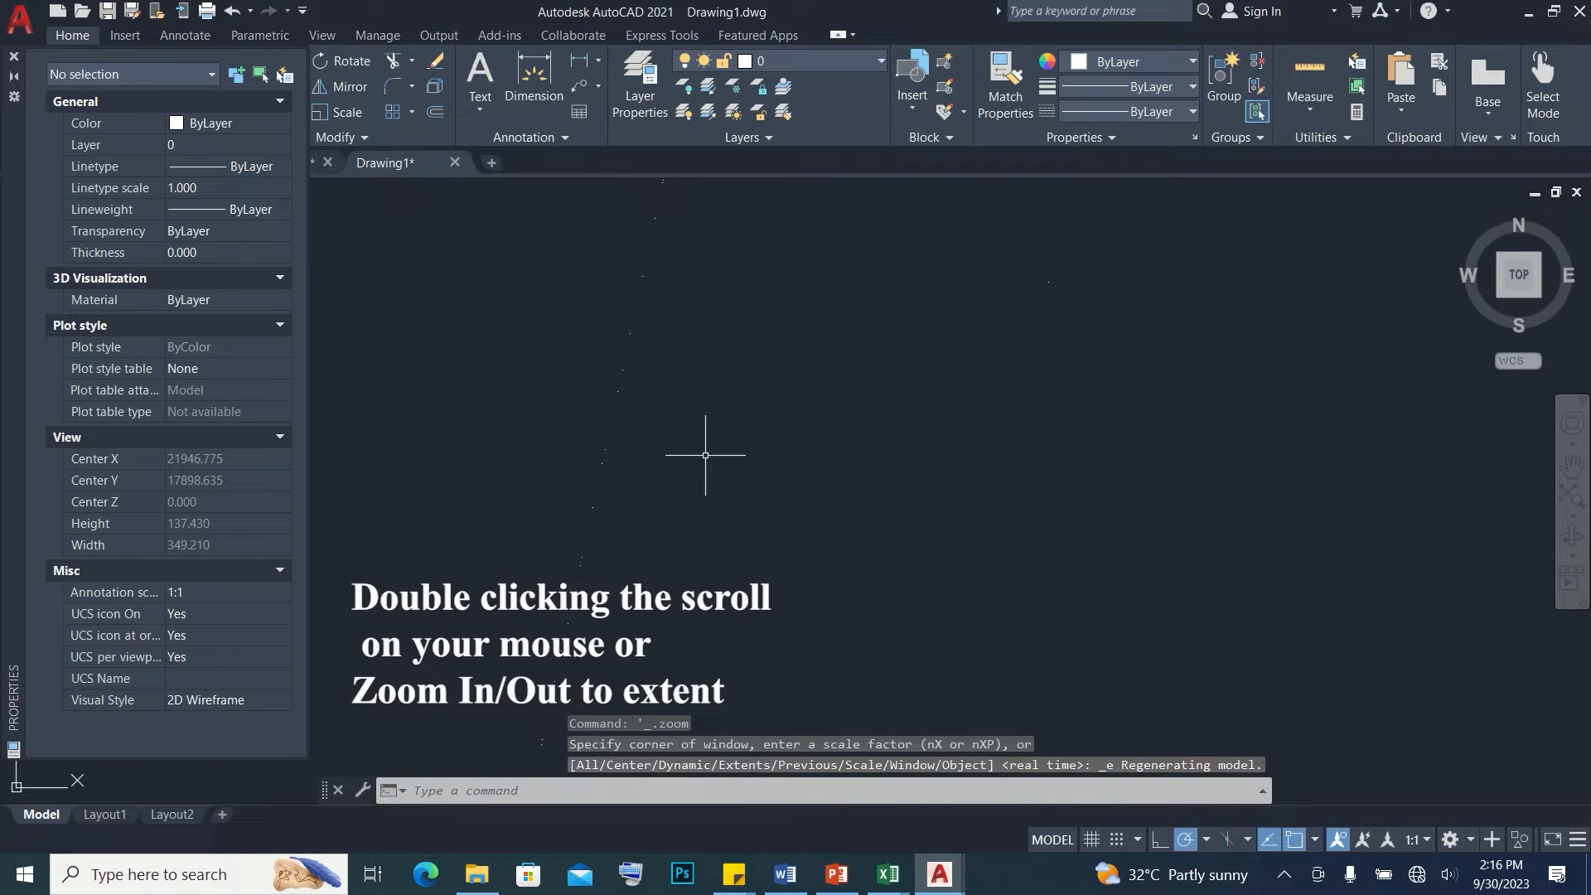
pyautogui.scroll(-4, 706, 454)
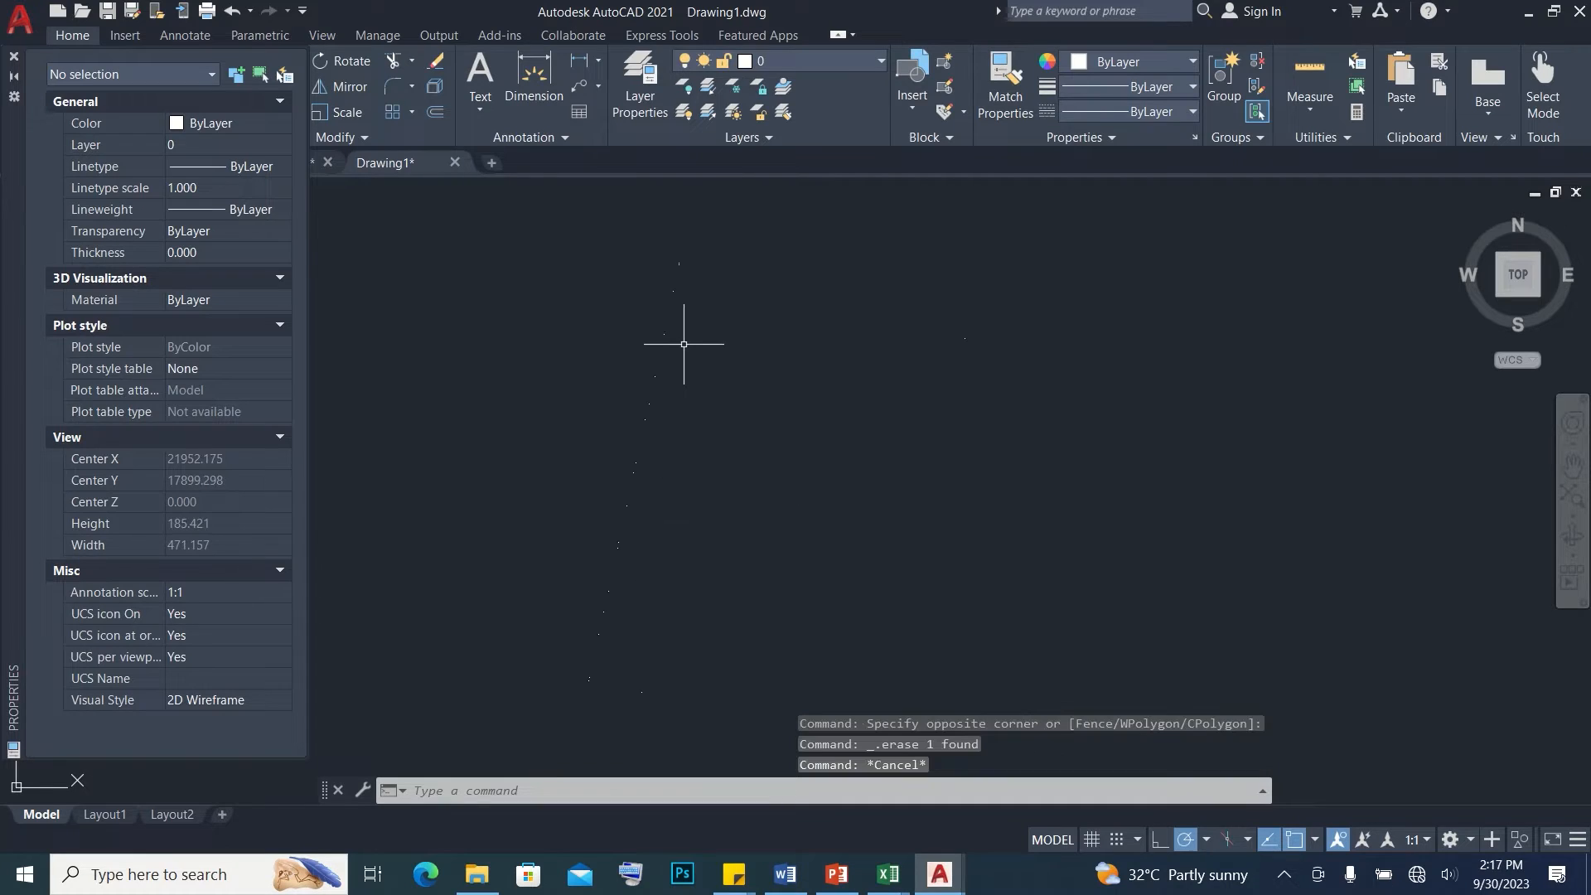
# Create a new layer named POINTS and set its color to magenta
pyautogui.write('la')
pyautogui.press('space')
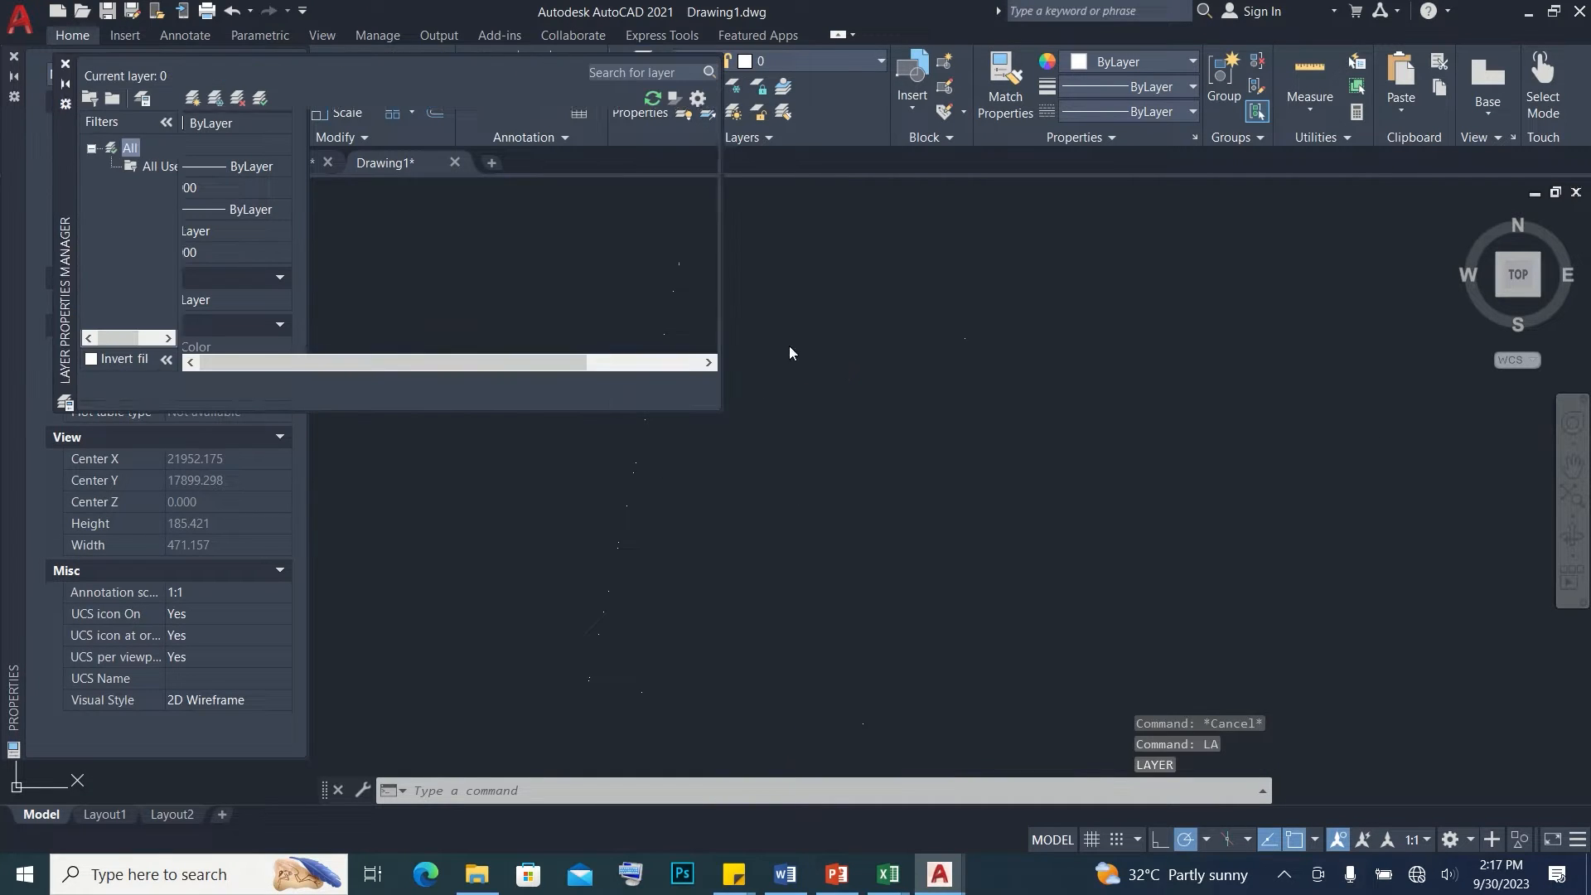
pyautogui.rightClick(246, 147)
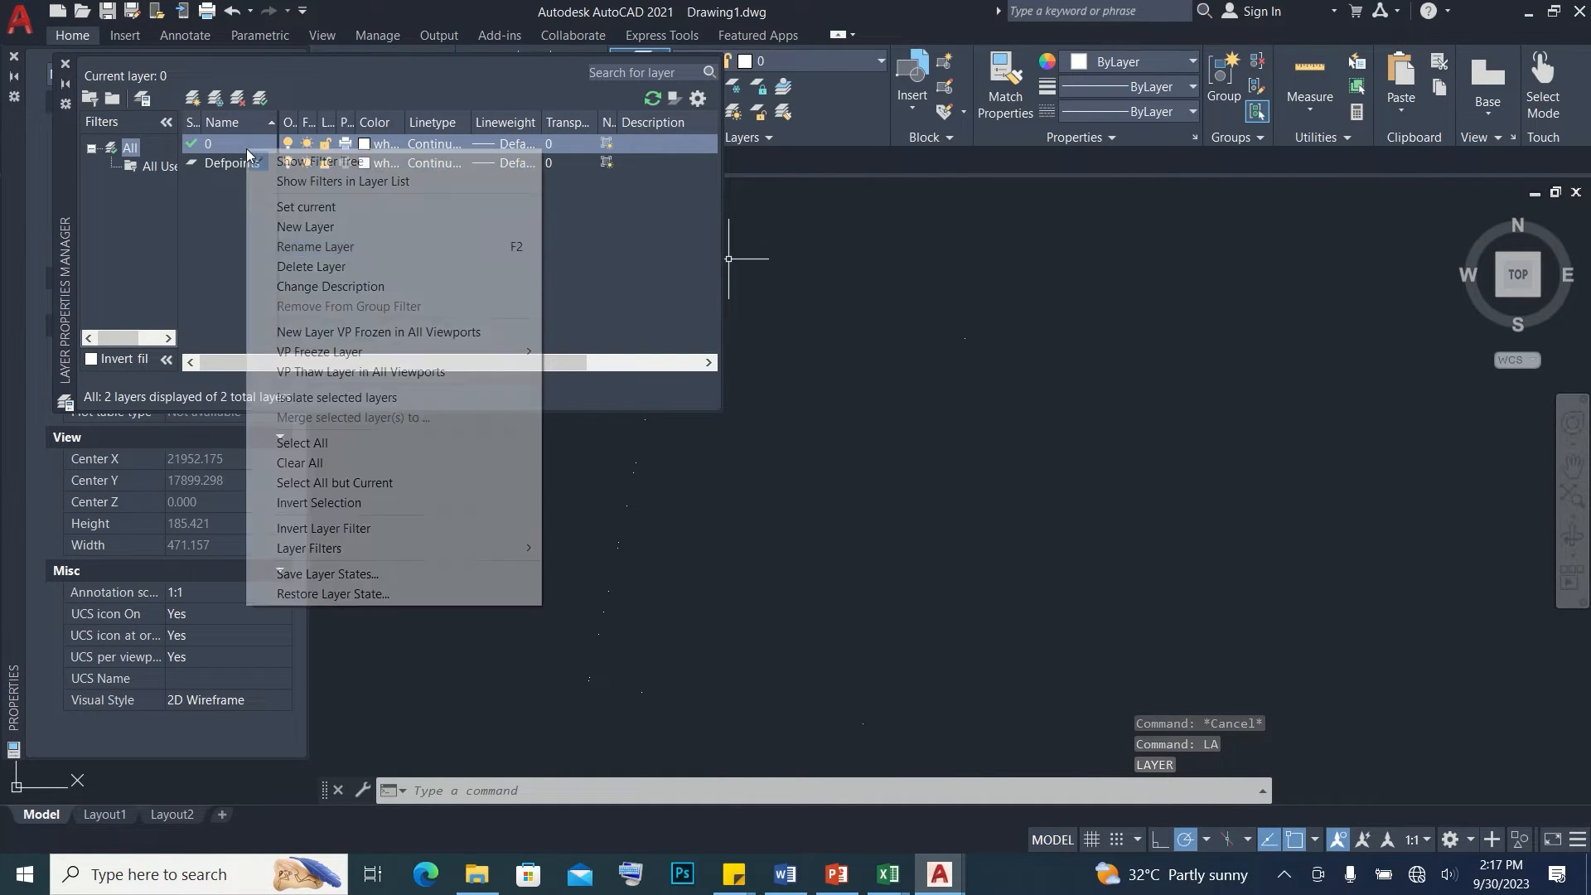
pyautogui.click(329, 230)
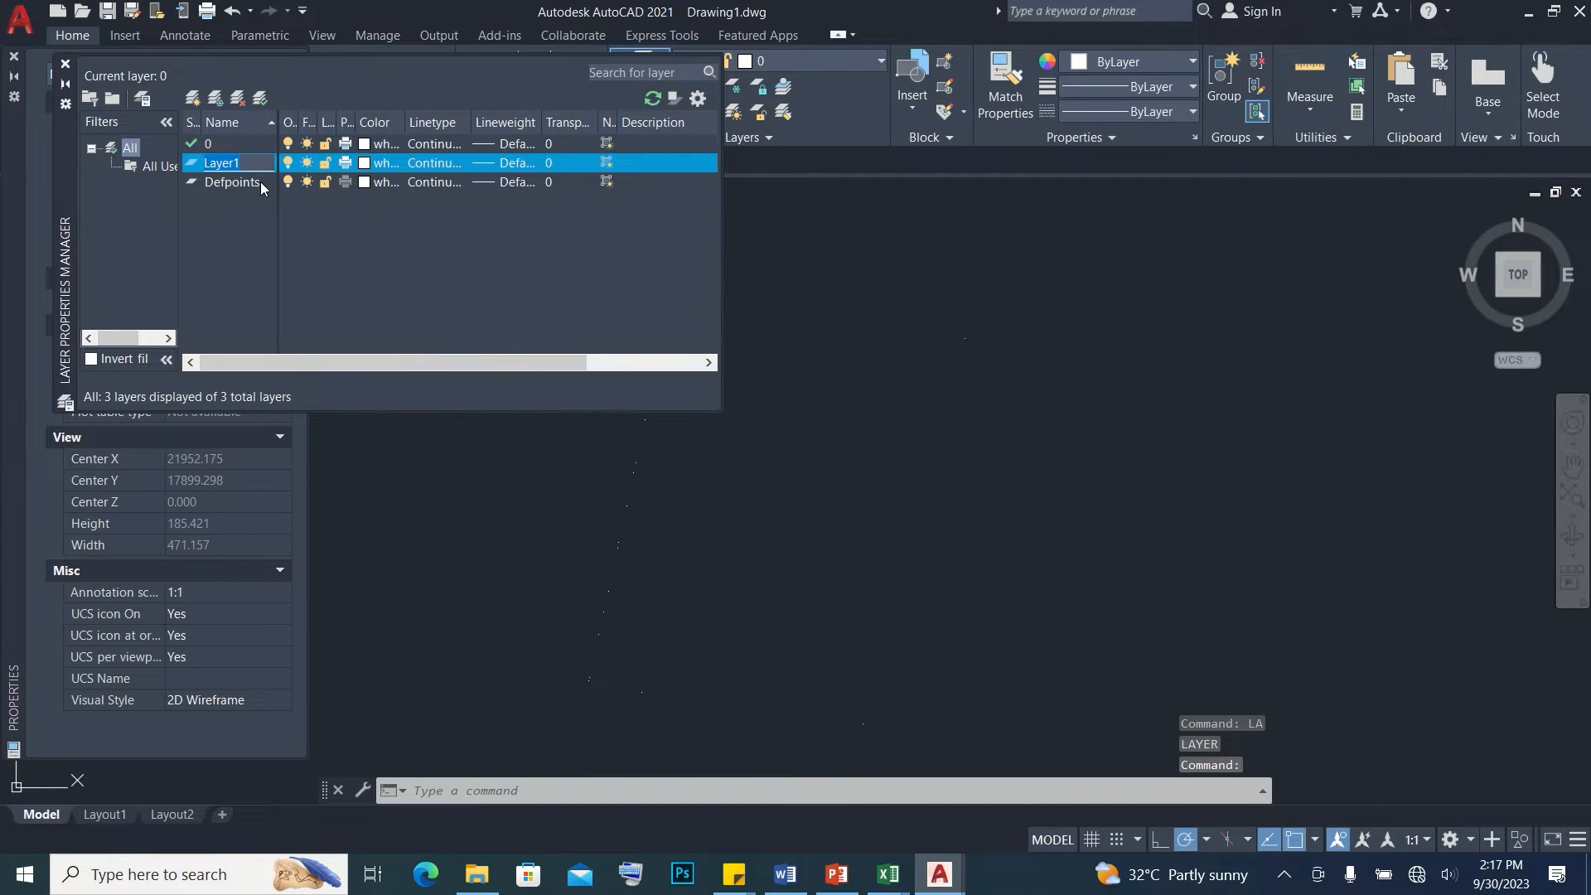
pyautogui.write('POINTS')
pyautogui.click(364, 163)
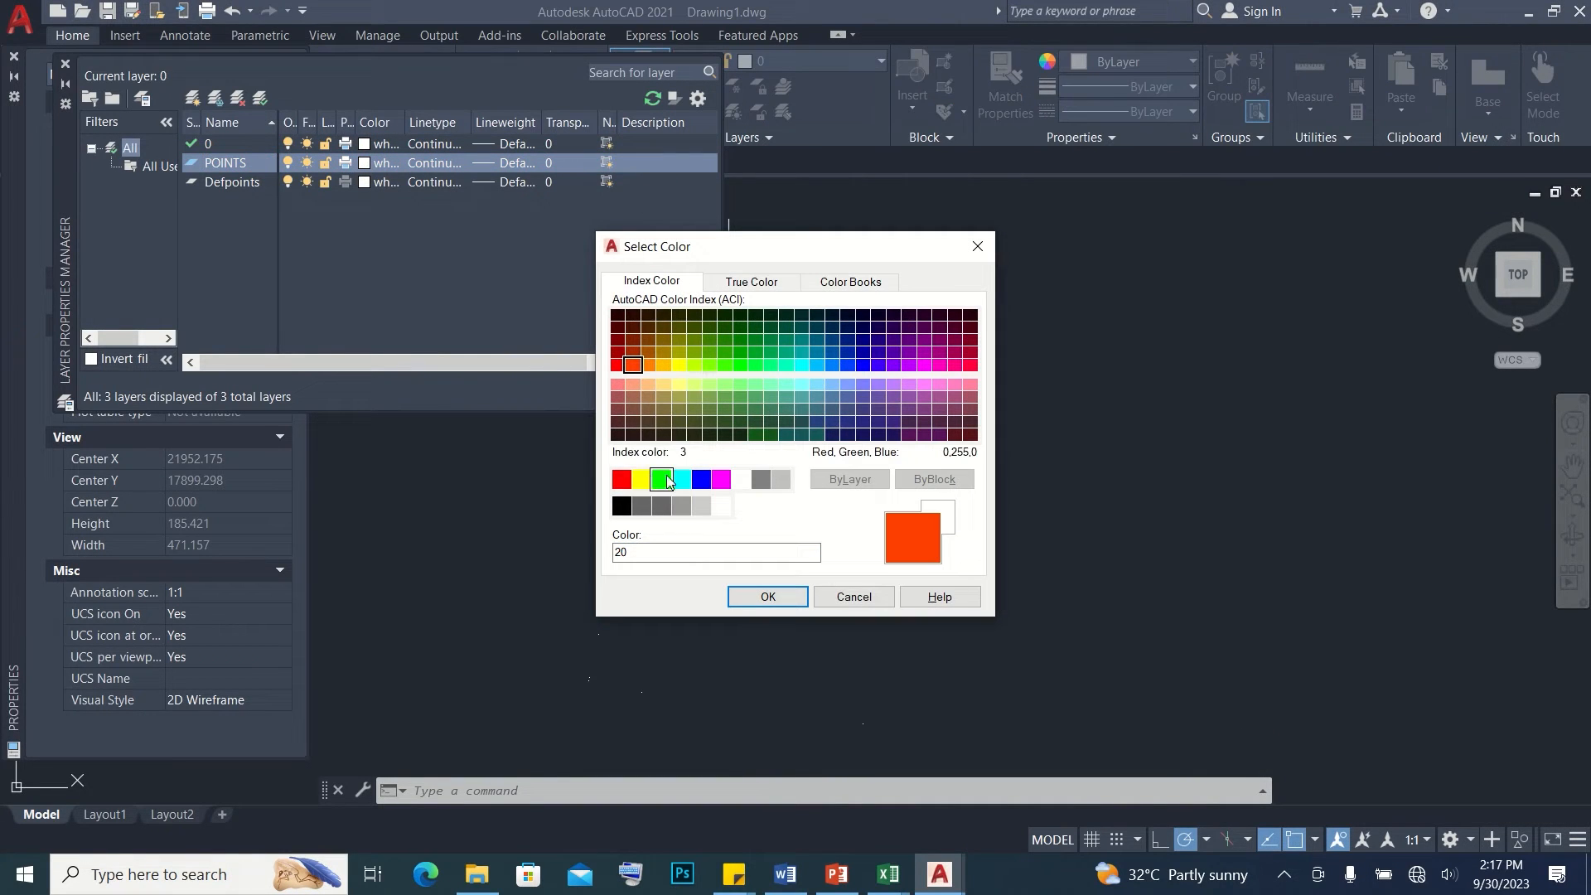
pyautogui.click(721, 479)
pyautogui.click(767, 596)
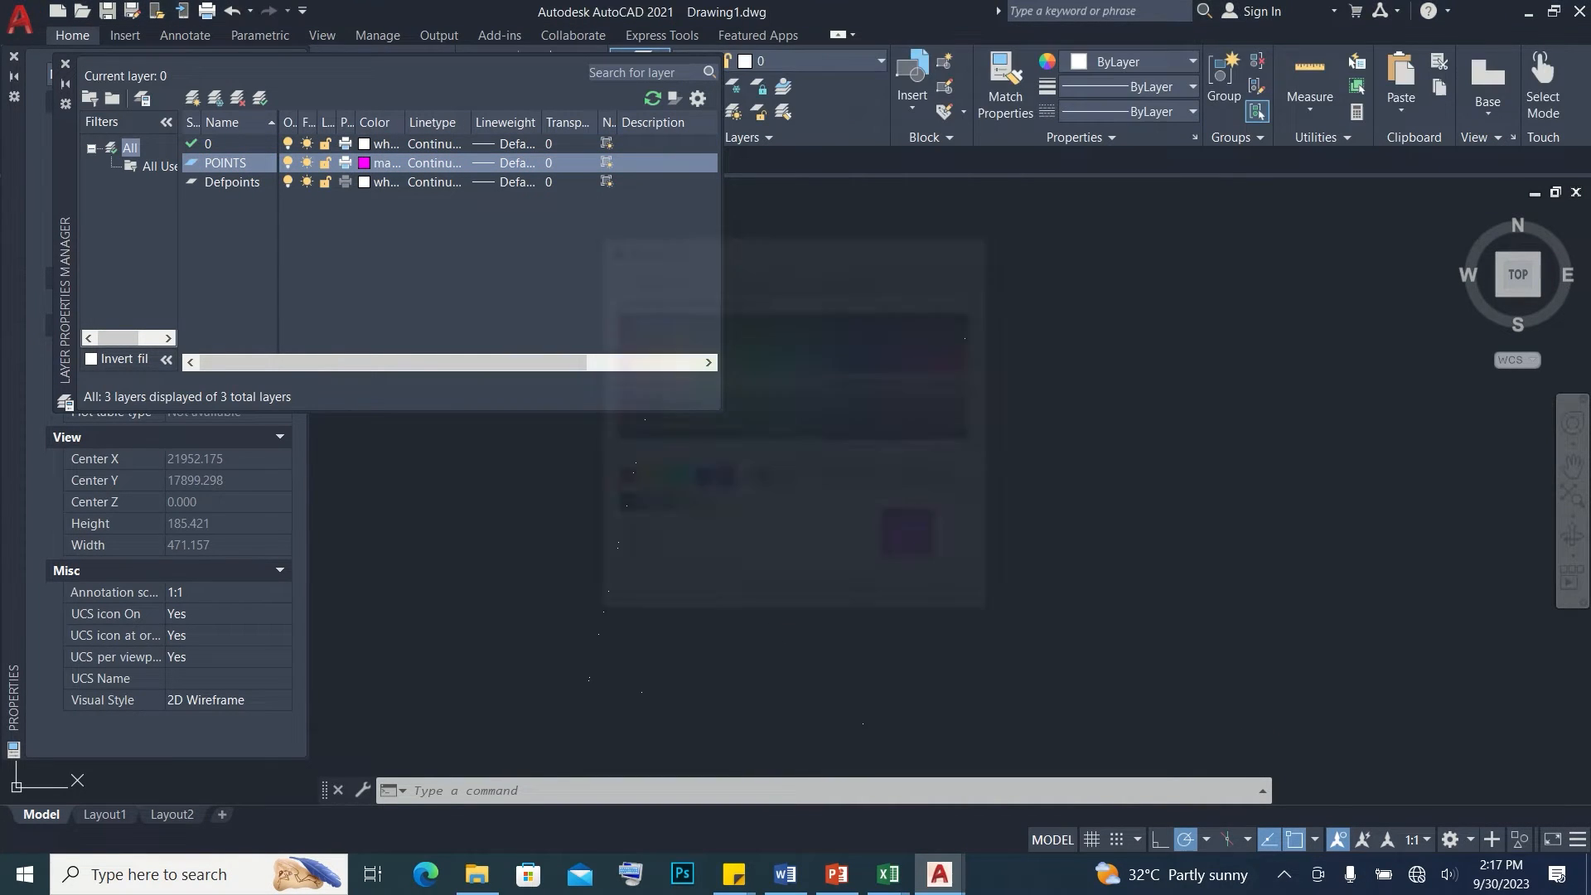
# Move all the plotted boundary points to the POINTS layer and clear the selection
pyautogui.click(801, 357)
pyautogui.click(1076, 660)
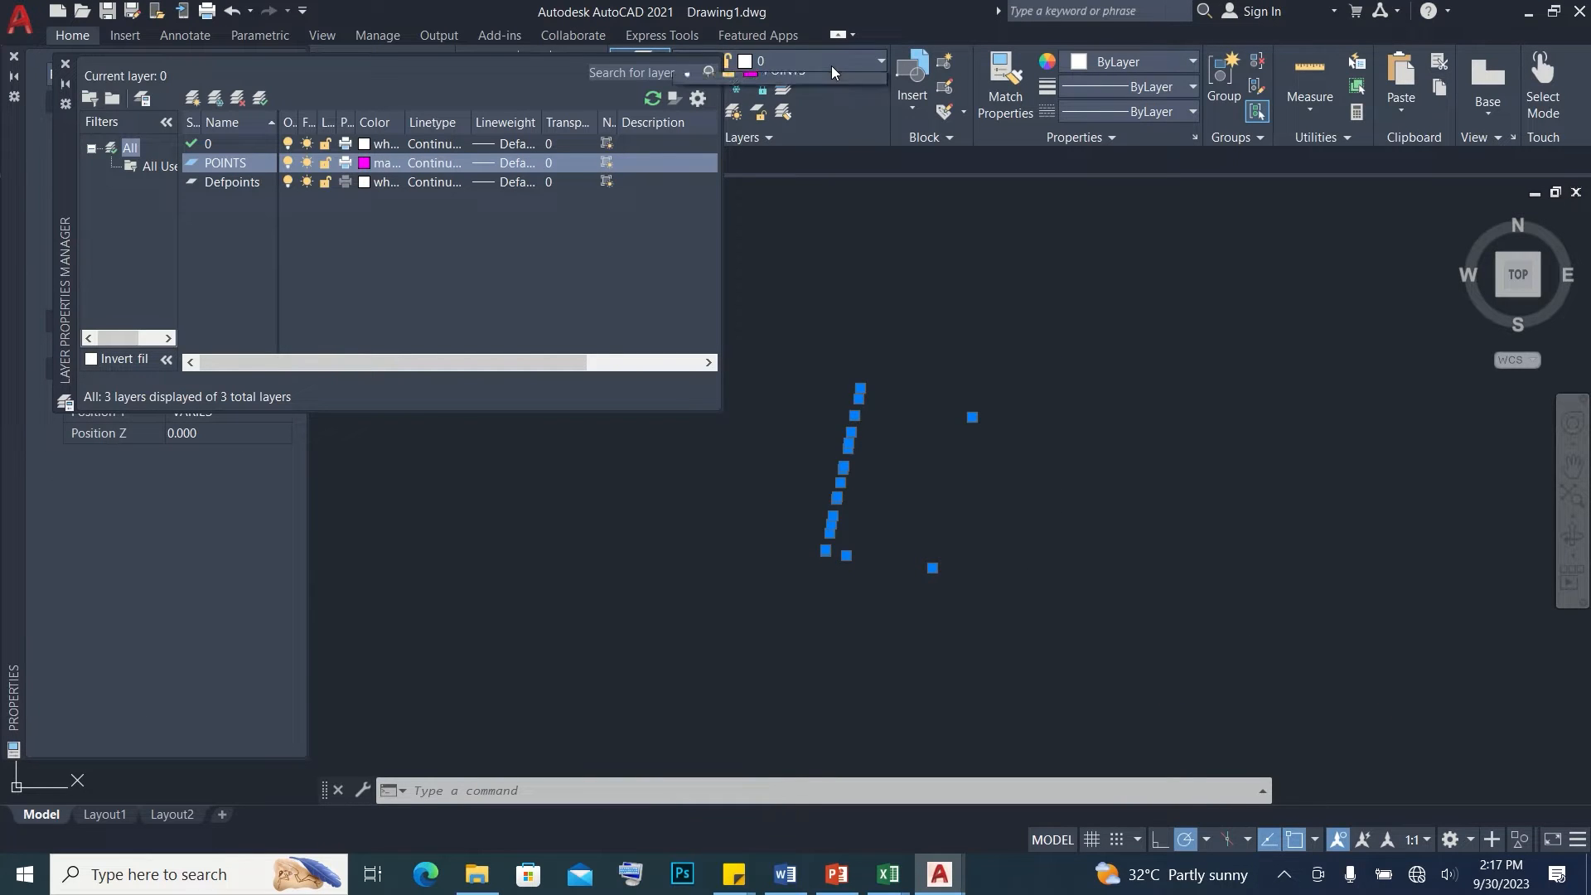
pyautogui.click(832, 67)
pyautogui.click(818, 136)
pyautogui.press('Escape')
# Create a new layer named LINES with color 42 and close the layer manager
pyautogui.rightClick(380, 142)
pyautogui.click(423, 248)
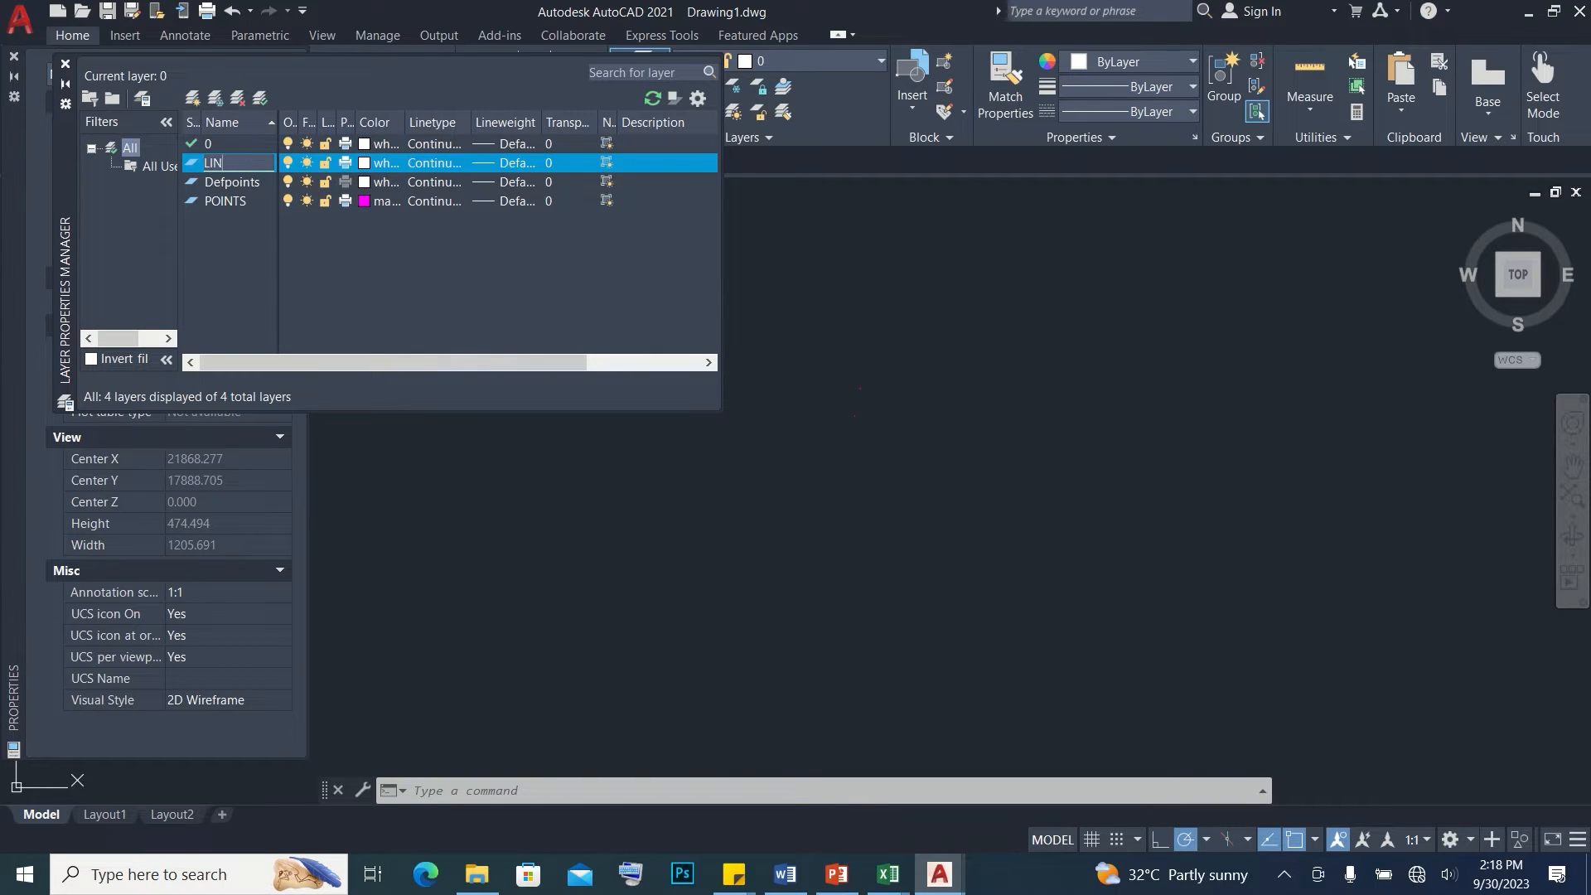
pyautogui.click(365, 163)
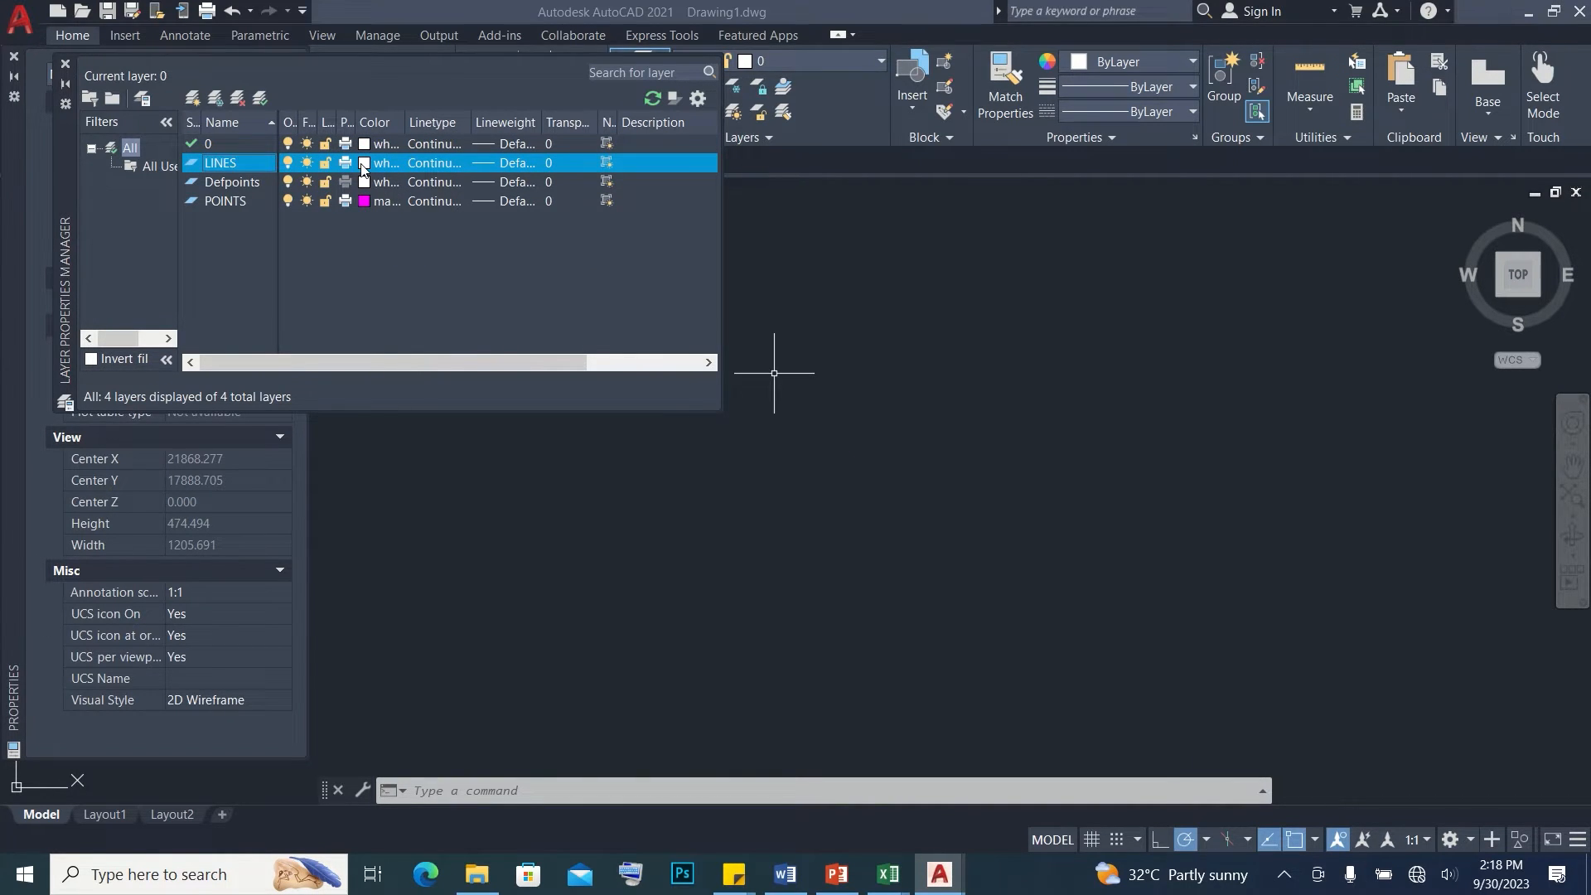
pyautogui.click(663, 351)
pyautogui.click(767, 597)
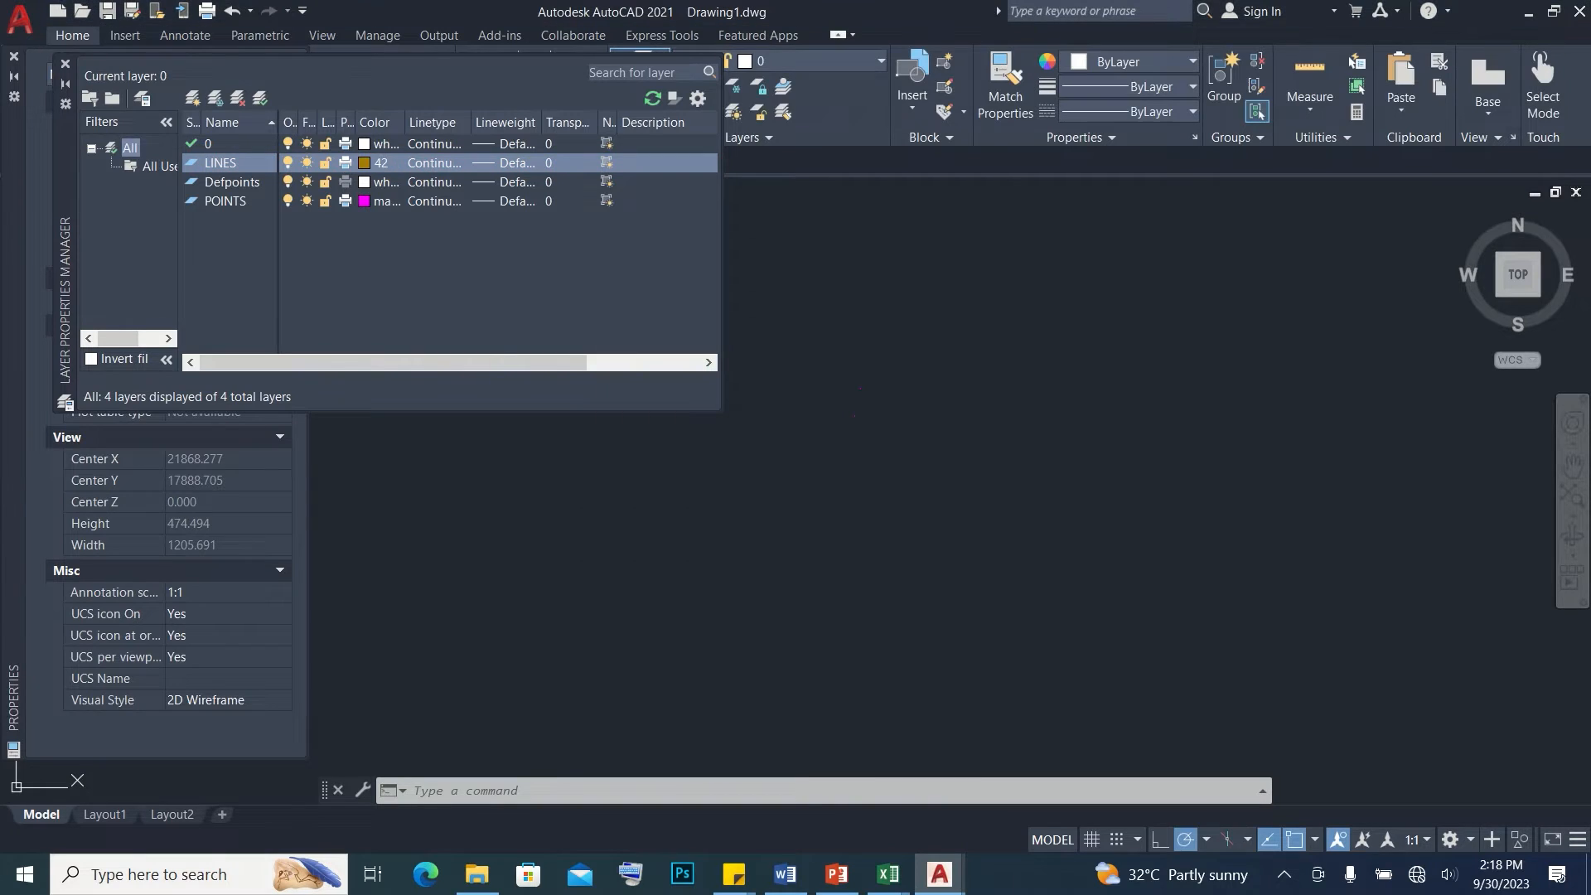
pyautogui.click(225, 201)
pyautogui.click(65, 65)
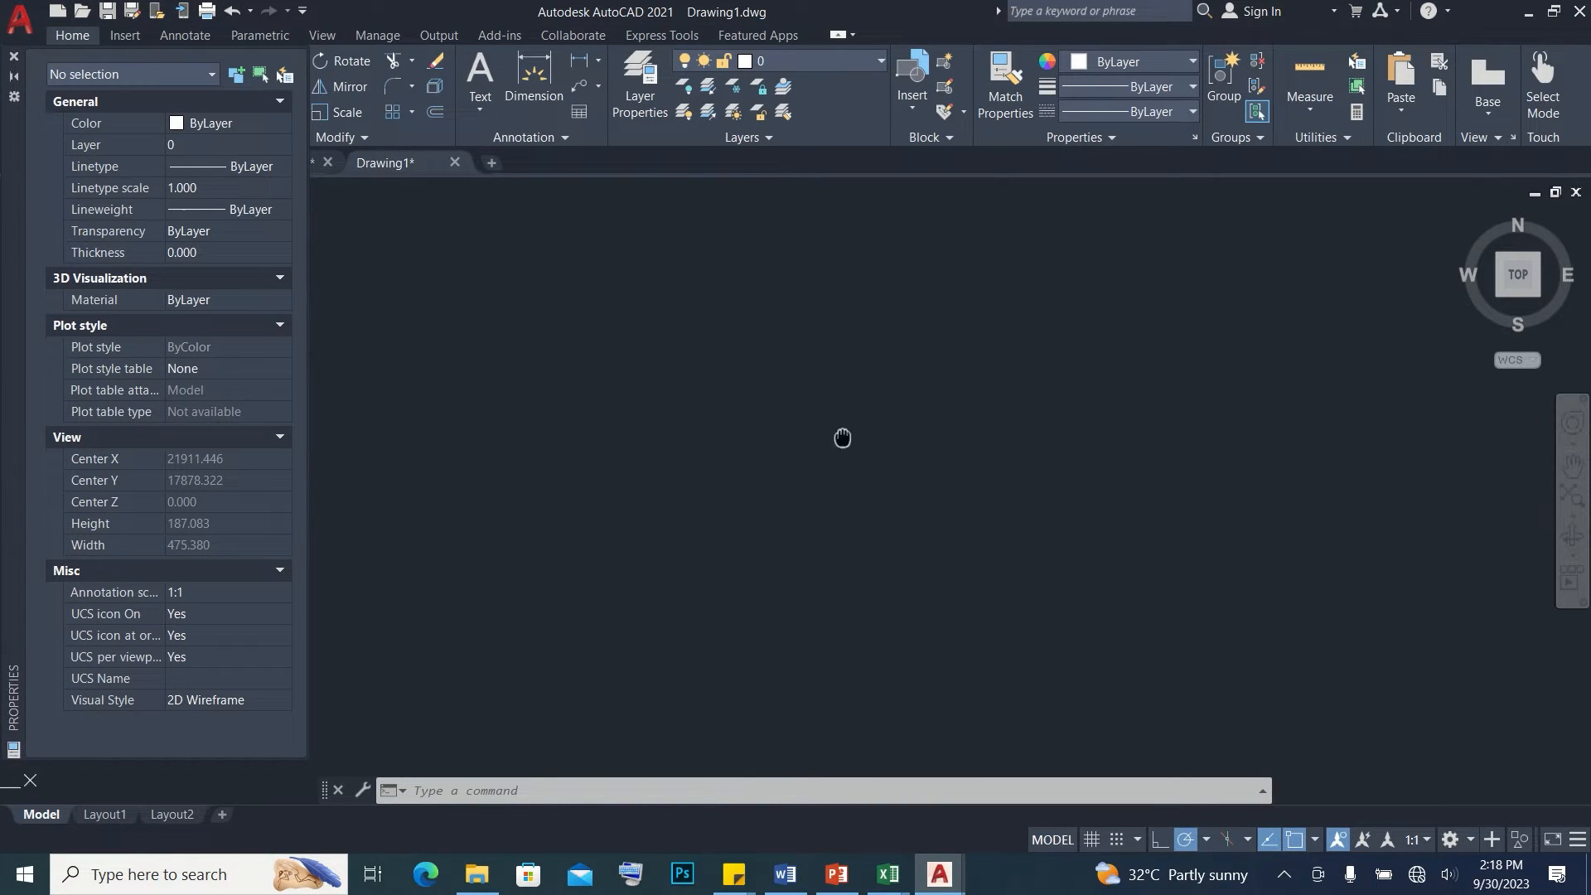
# Make LINES the current layer and start a polyline from the lot's upper-right boundary point to its lower-right point
pyautogui.click(800, 61)
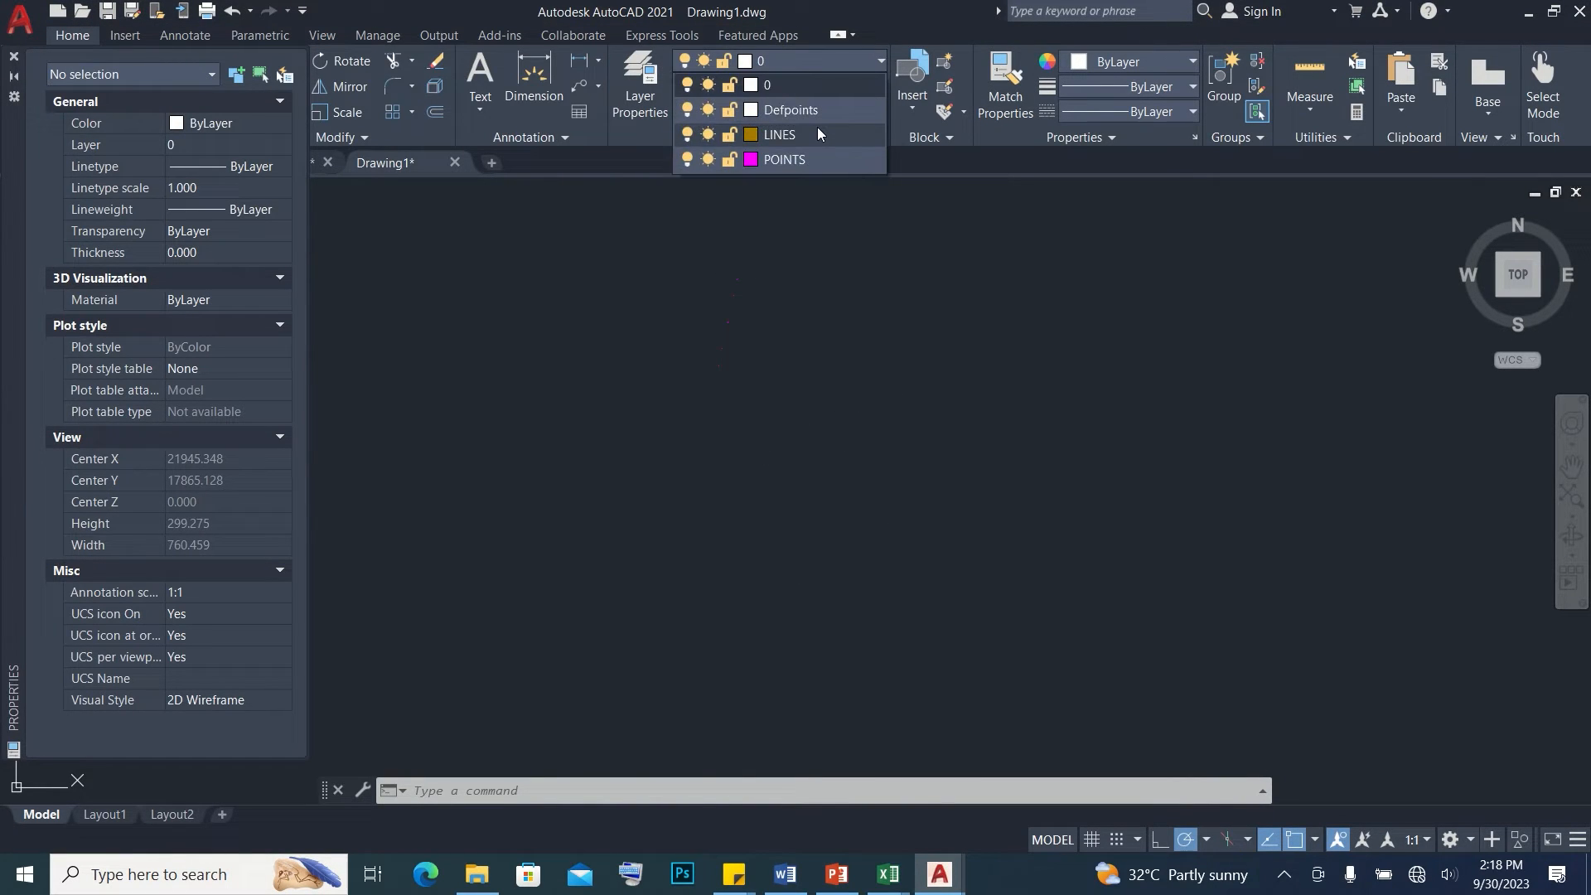
pyautogui.click(817, 126)
pyautogui.scroll(2, 986, 501)
pyautogui.write('pl')
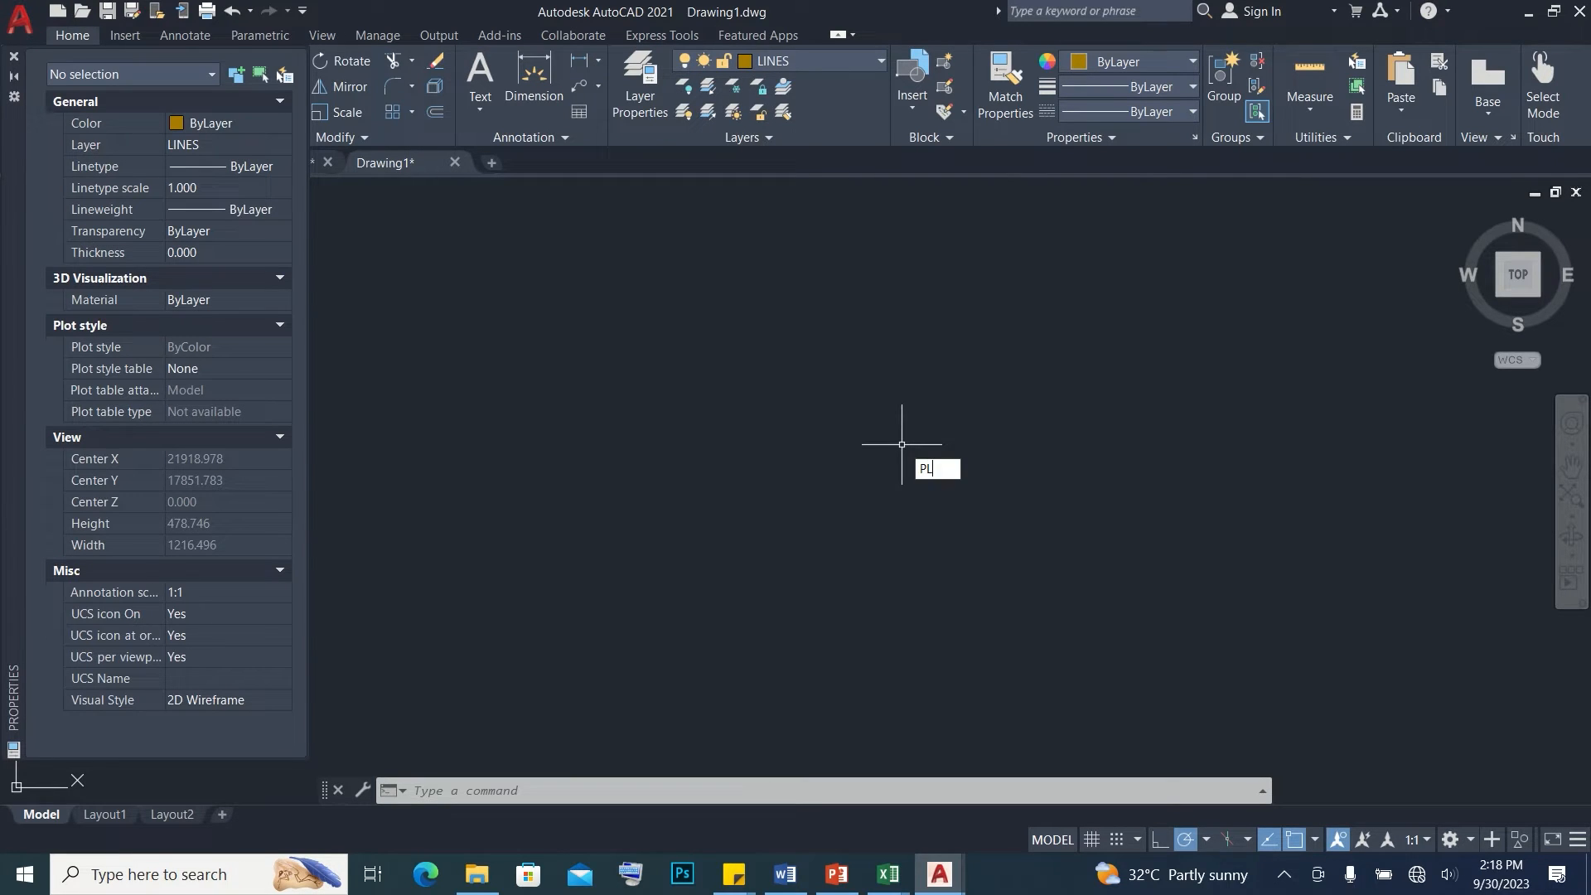
pyautogui.press('Return')
pyautogui.scroll(2, 904, 406)
pyautogui.scroll(15, 891, 276)
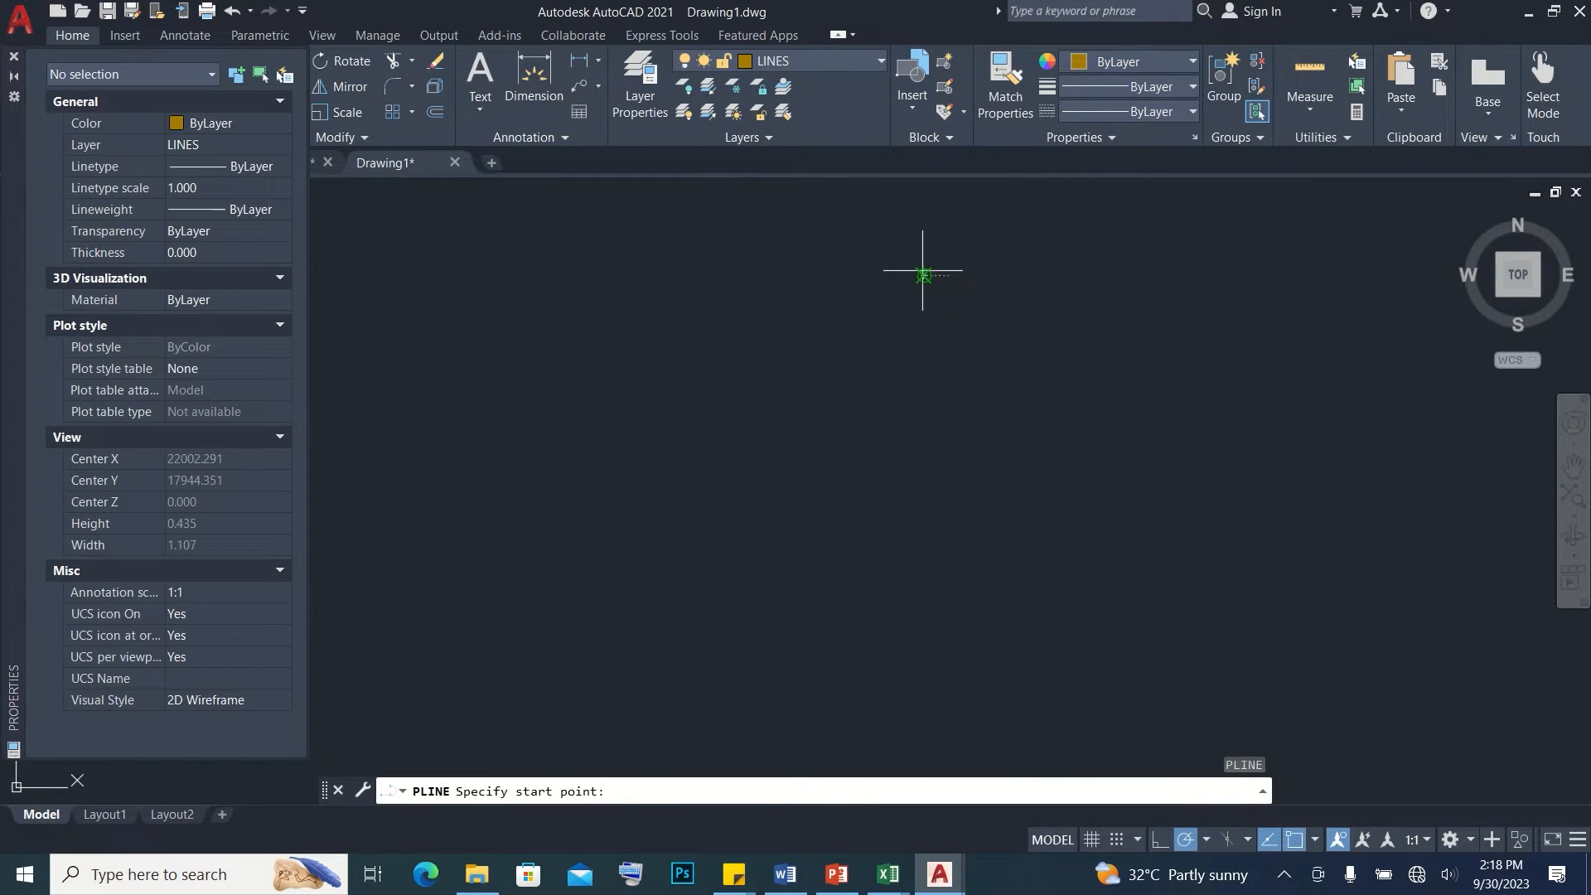
pyautogui.click(975, 269)
pyautogui.scroll(-13, 962, 292)
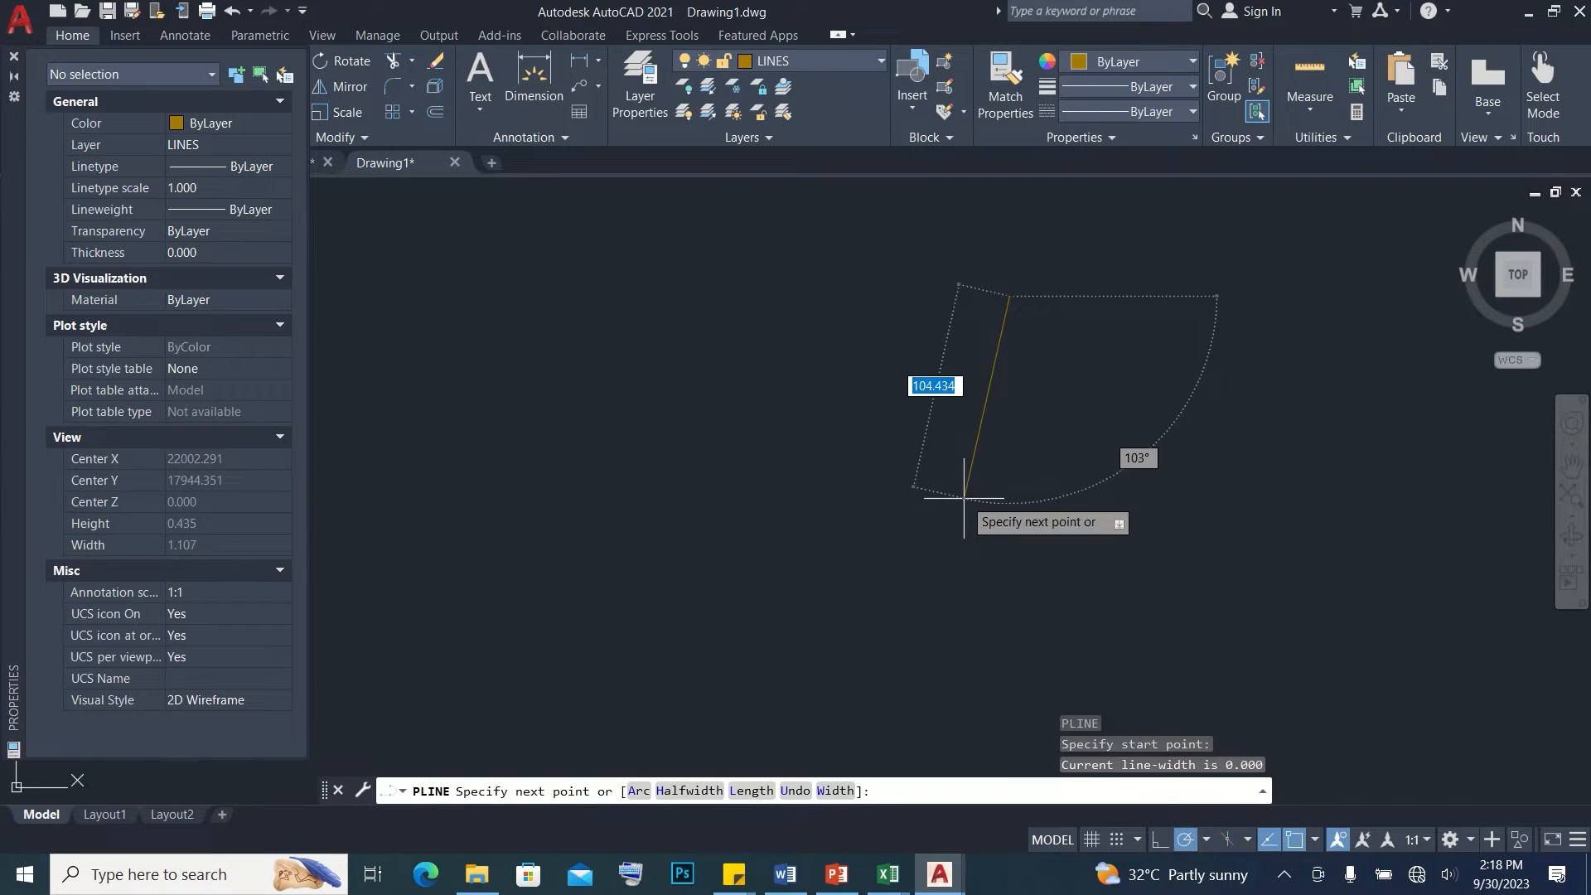
pyautogui.click(950, 520)
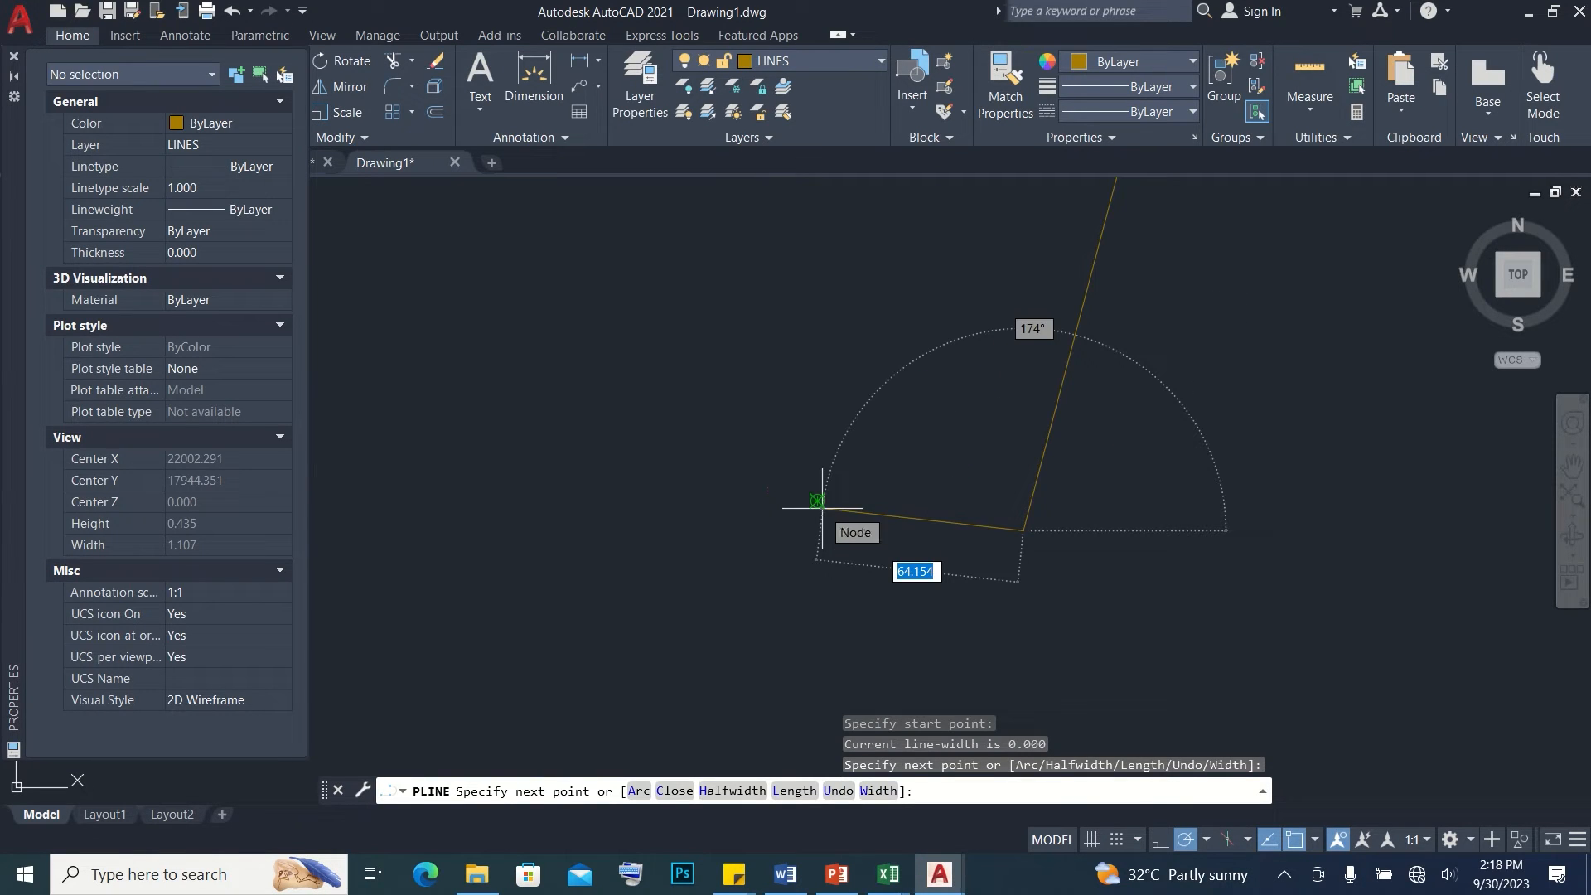
# Continue the polyline through the remaining boundary points along the lot's lower and left edges, and close it at its start
pyautogui.click(820, 503)
pyautogui.scroll(5, 796, 485)
pyautogui.click(789, 404)
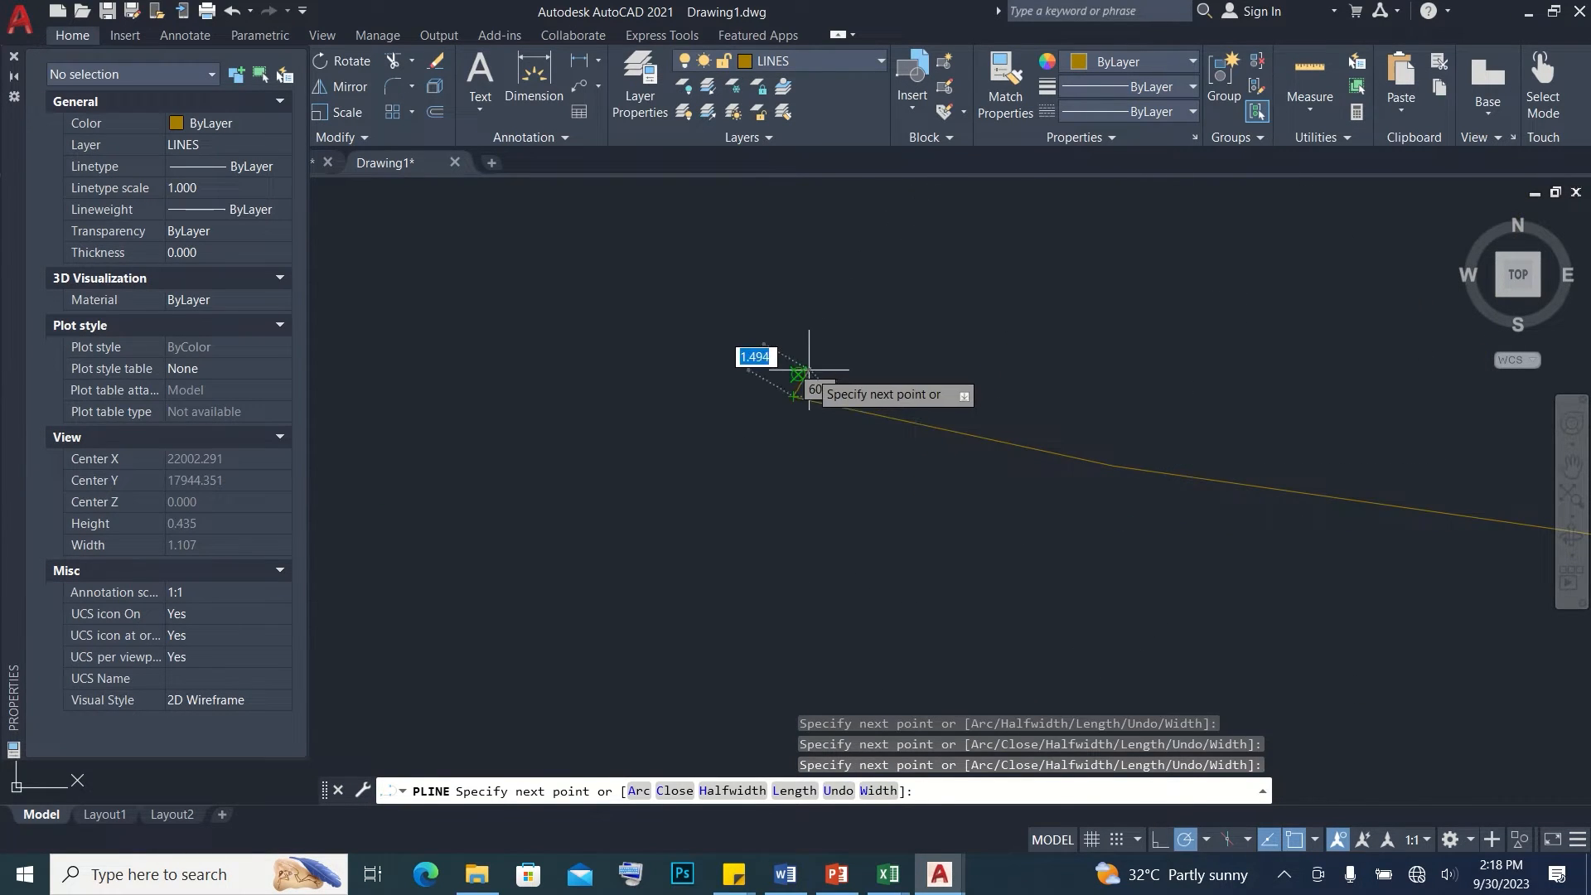
pyautogui.click(799, 373)
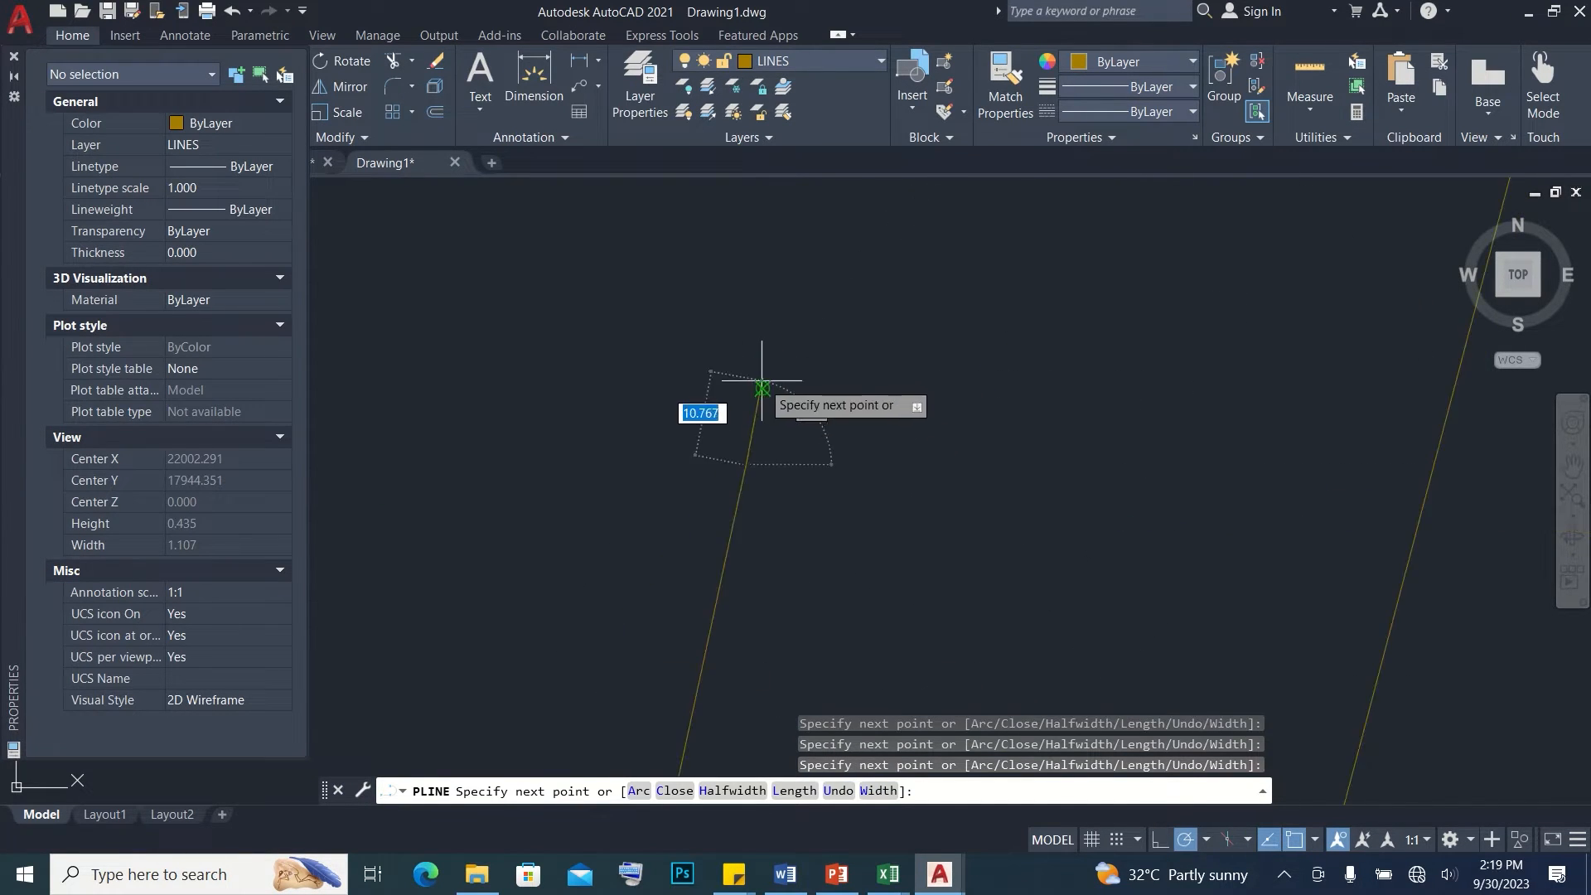
pyautogui.scroll(-2, 779, 386)
pyautogui.click(807, 381)
pyautogui.click(817, 313)
pyautogui.scroll(2, 823, 271)
pyautogui.click(822, 283)
pyautogui.scroll(-3, 655, 398)
pyautogui.write('C')
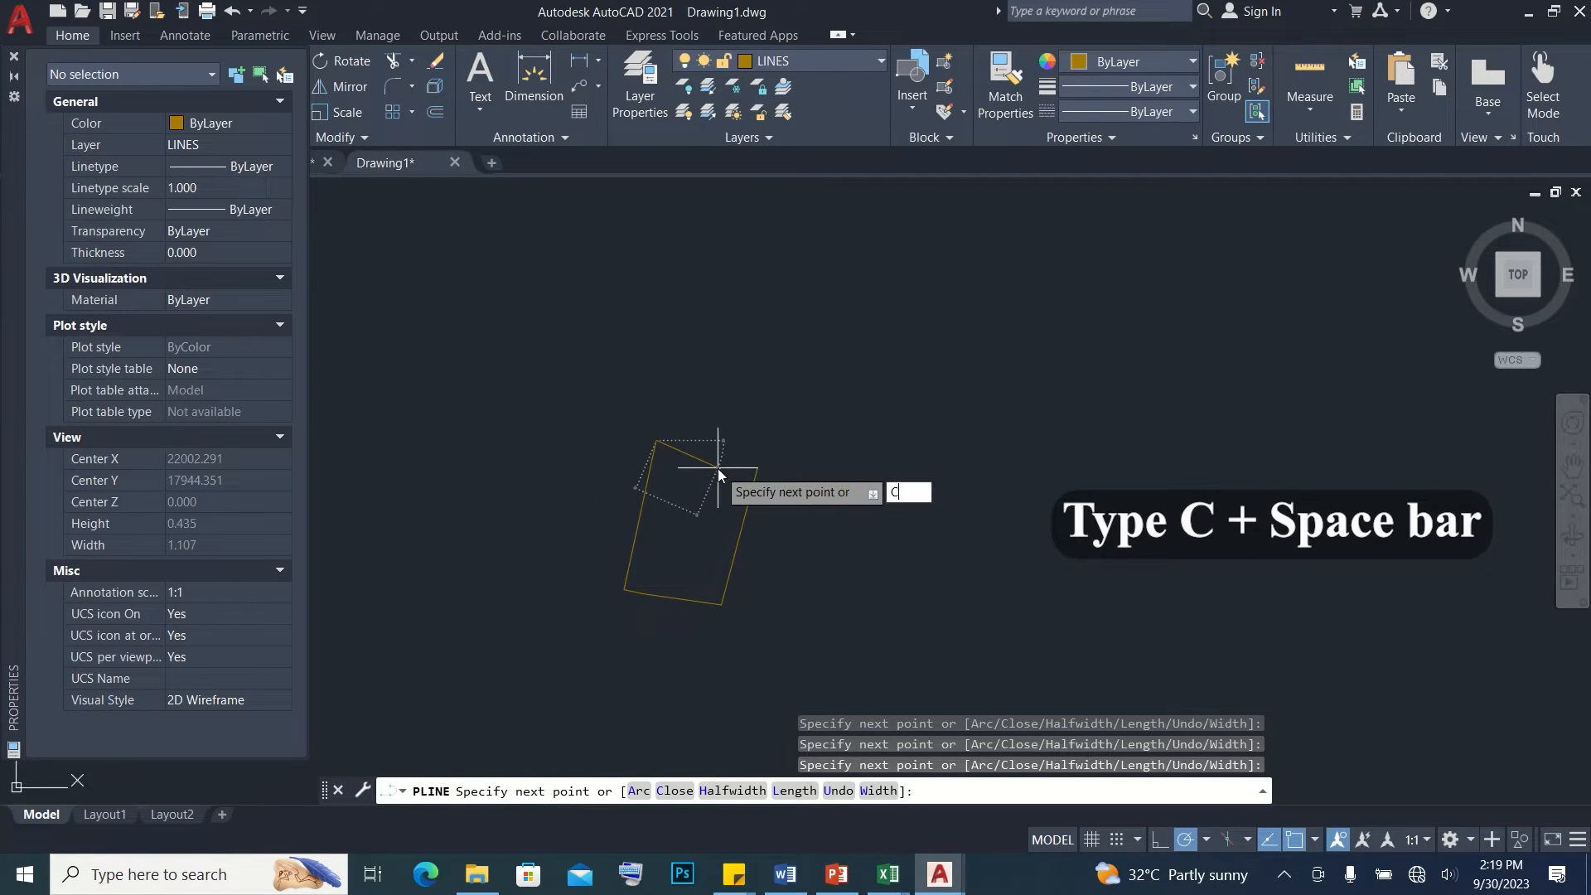
pyautogui.press('space')
# Change the point style to an X marker with a size of 10 in absolute units
pyautogui.scroll(2, 730, 452)
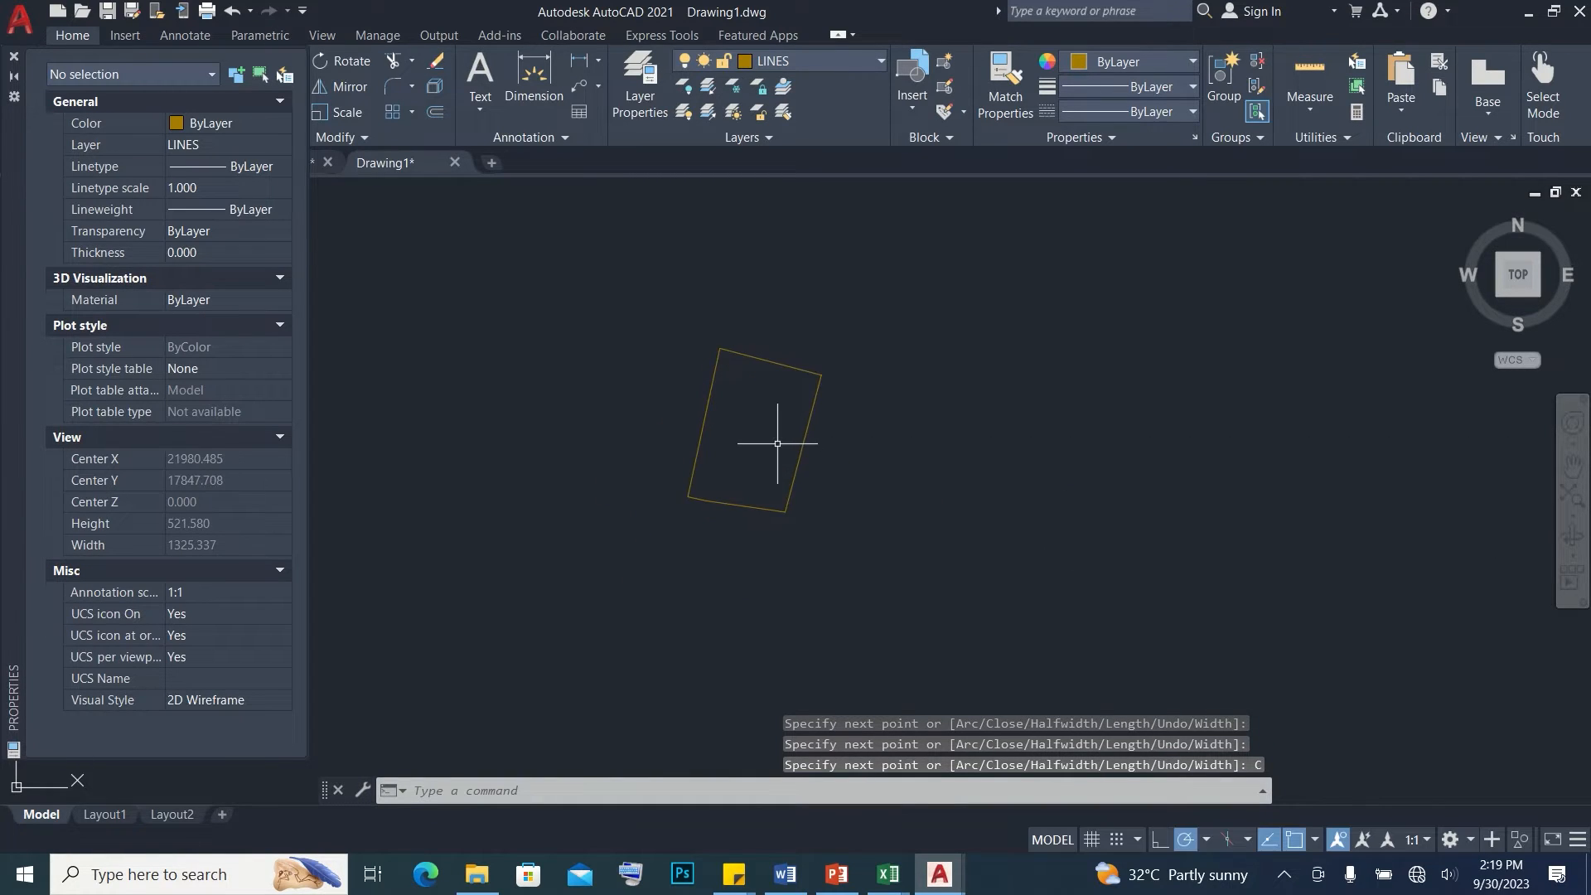
pyautogui.write('DDPTY')
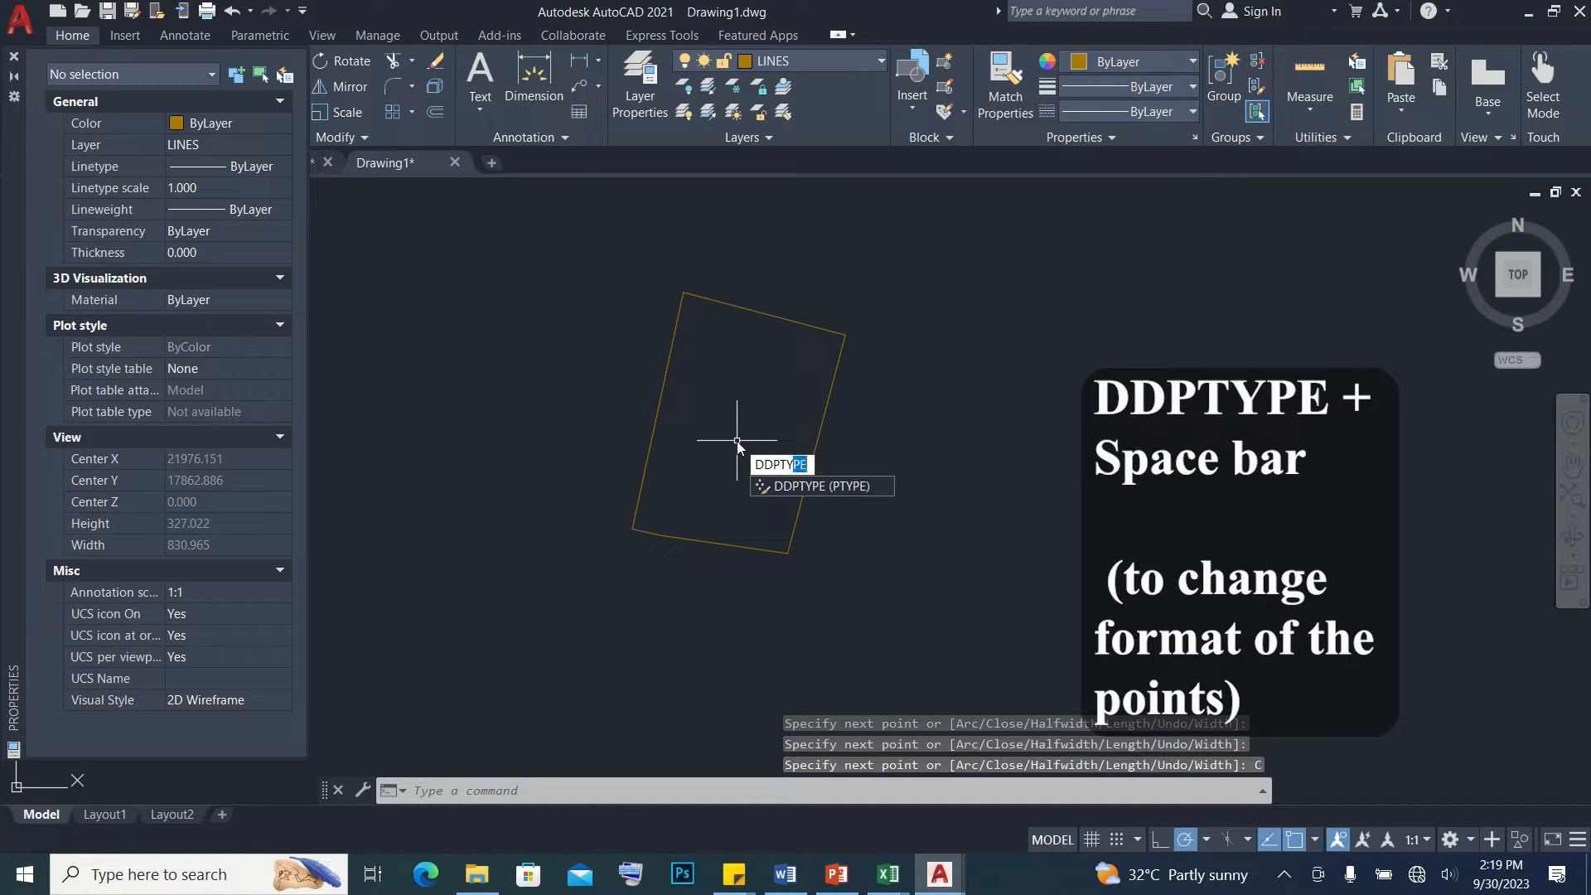
pyautogui.press('space')
pyautogui.click(849, 305)
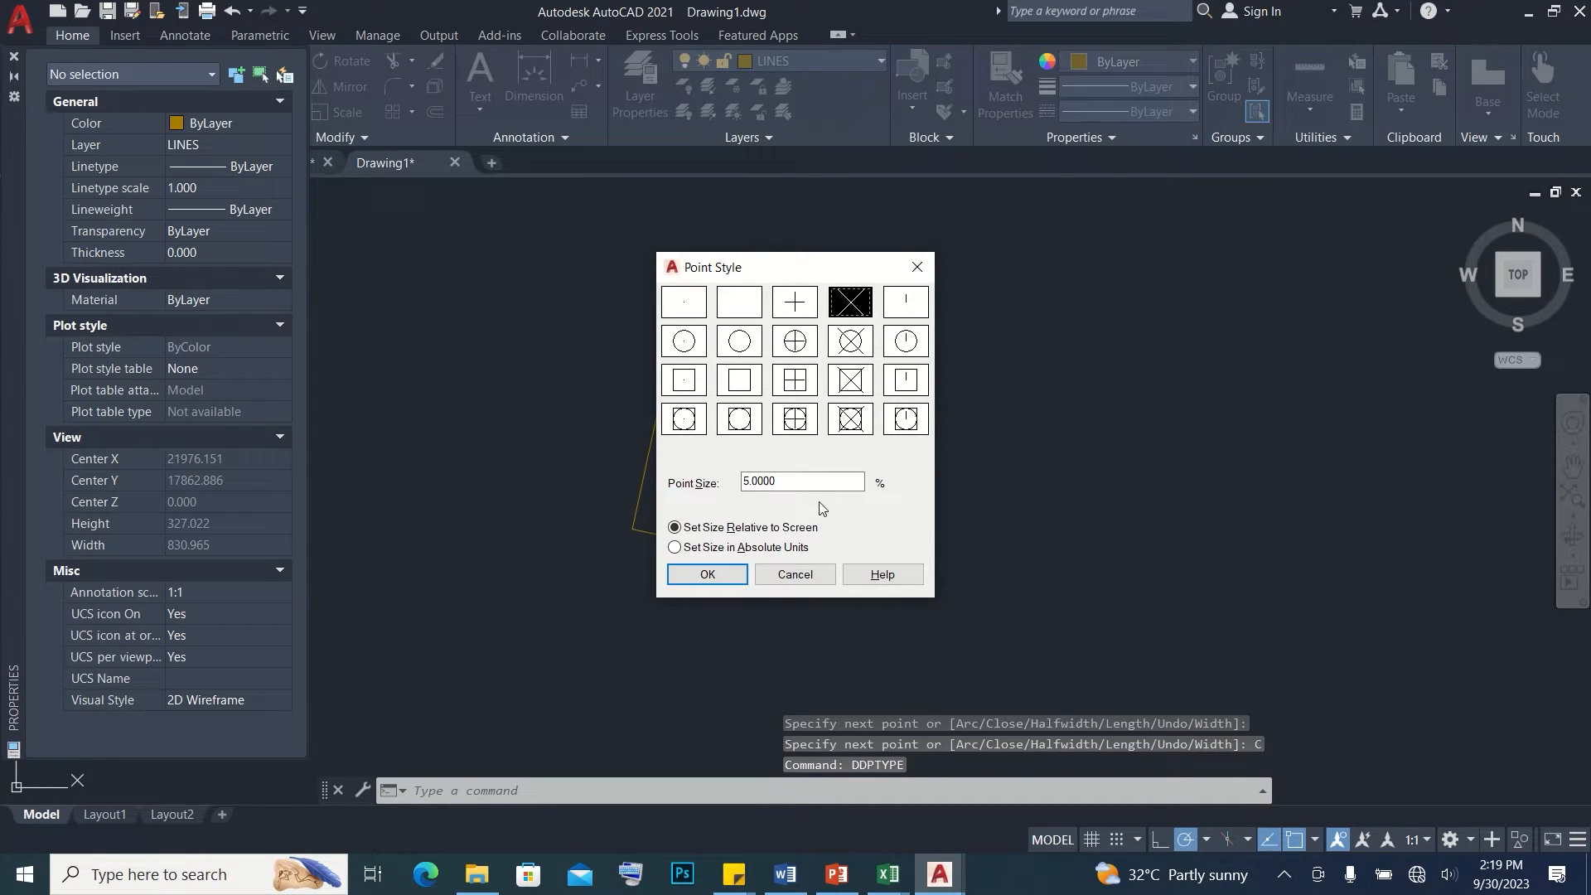
pyautogui.click(738, 547)
pyautogui.moveTo(796, 482); pyautogui.dragTo(719, 483)
pyautogui.write('10')
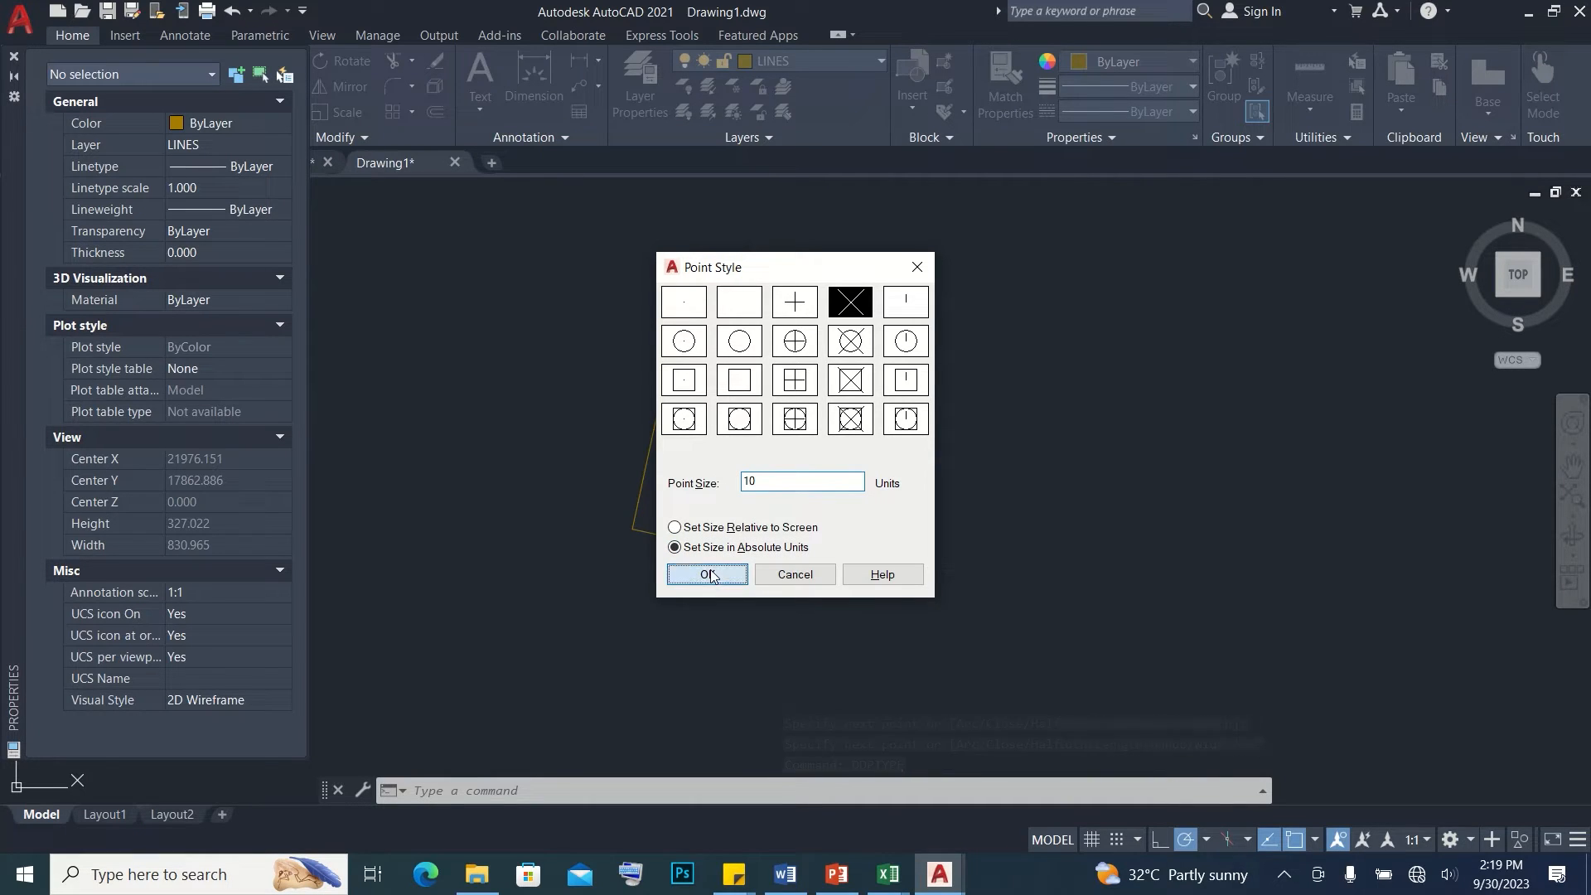
pyautogui.click(708, 574)
# Reduce the point marker size to 2 units
pyautogui.write('DDPTYPE')
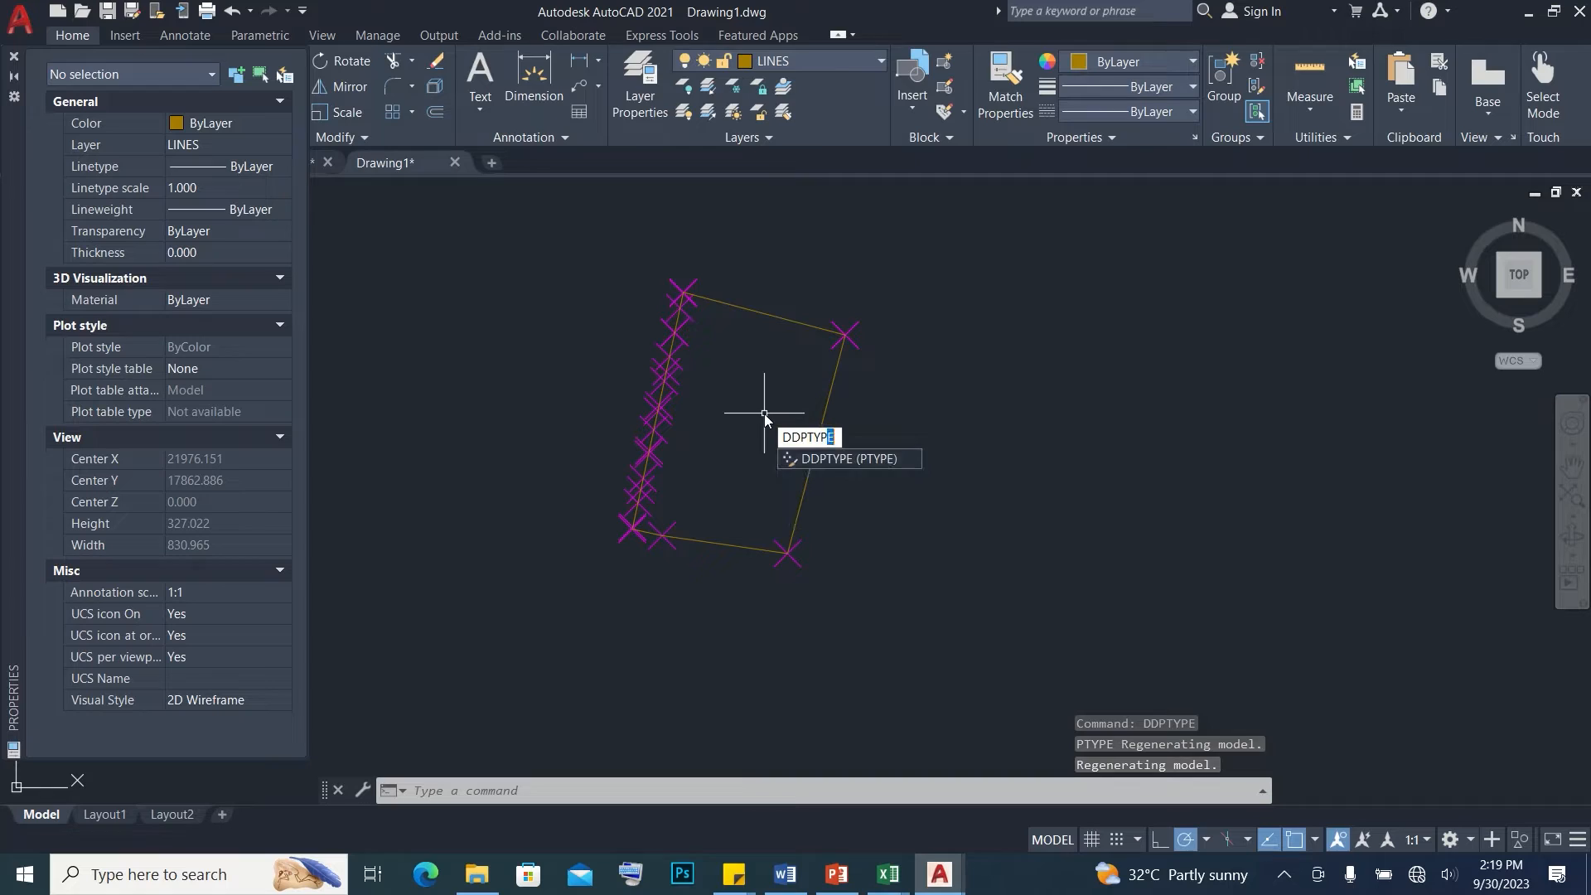
pyautogui.press('Return')
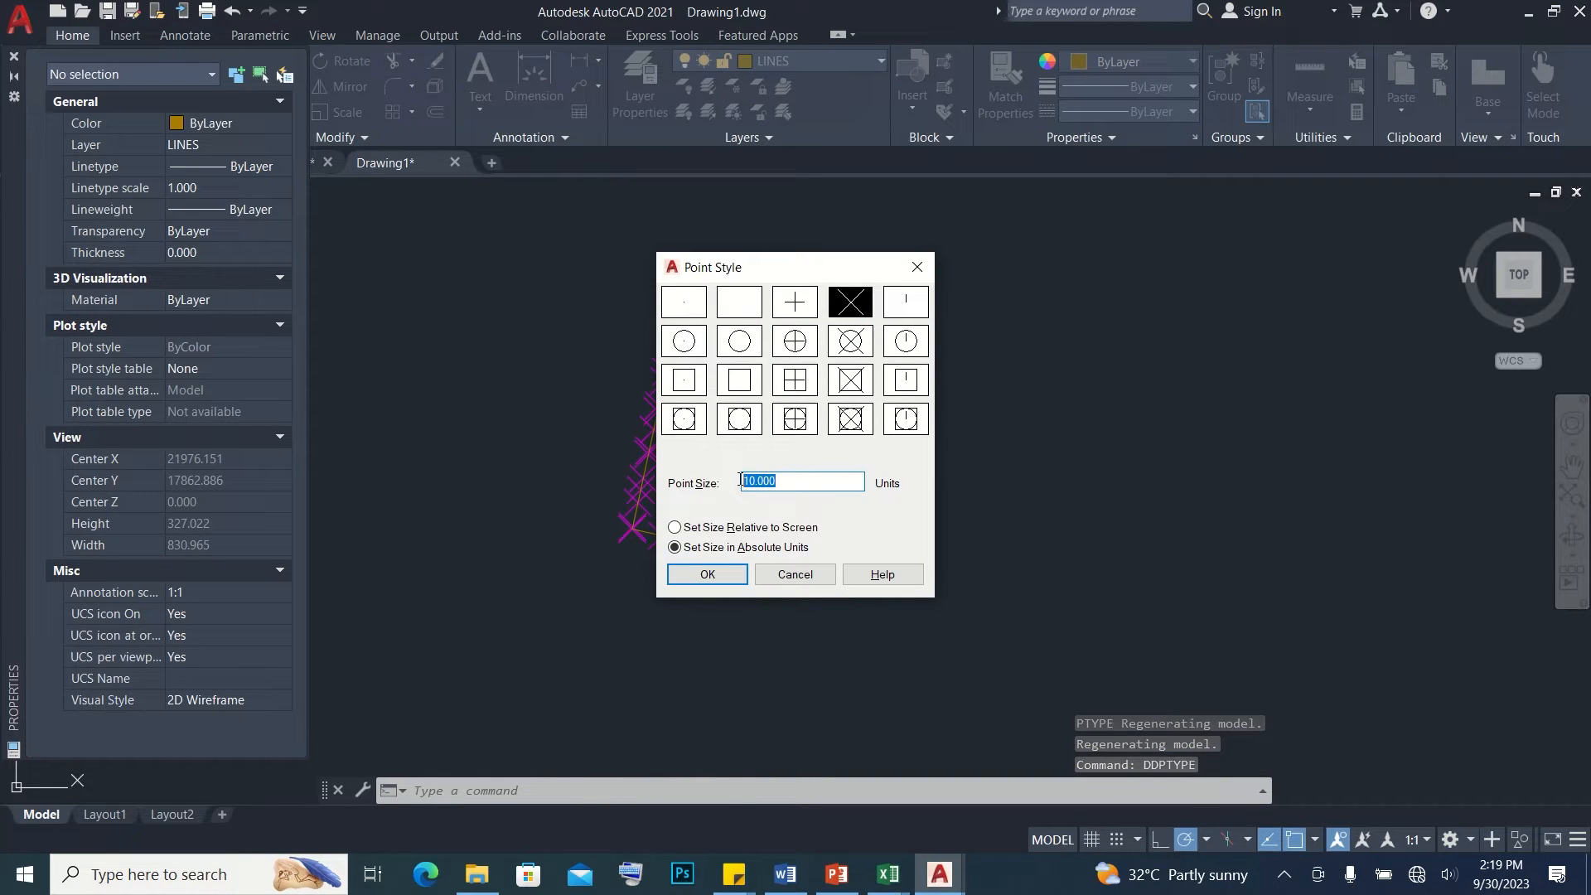
pyautogui.write('2')
pyautogui.click(729, 573)
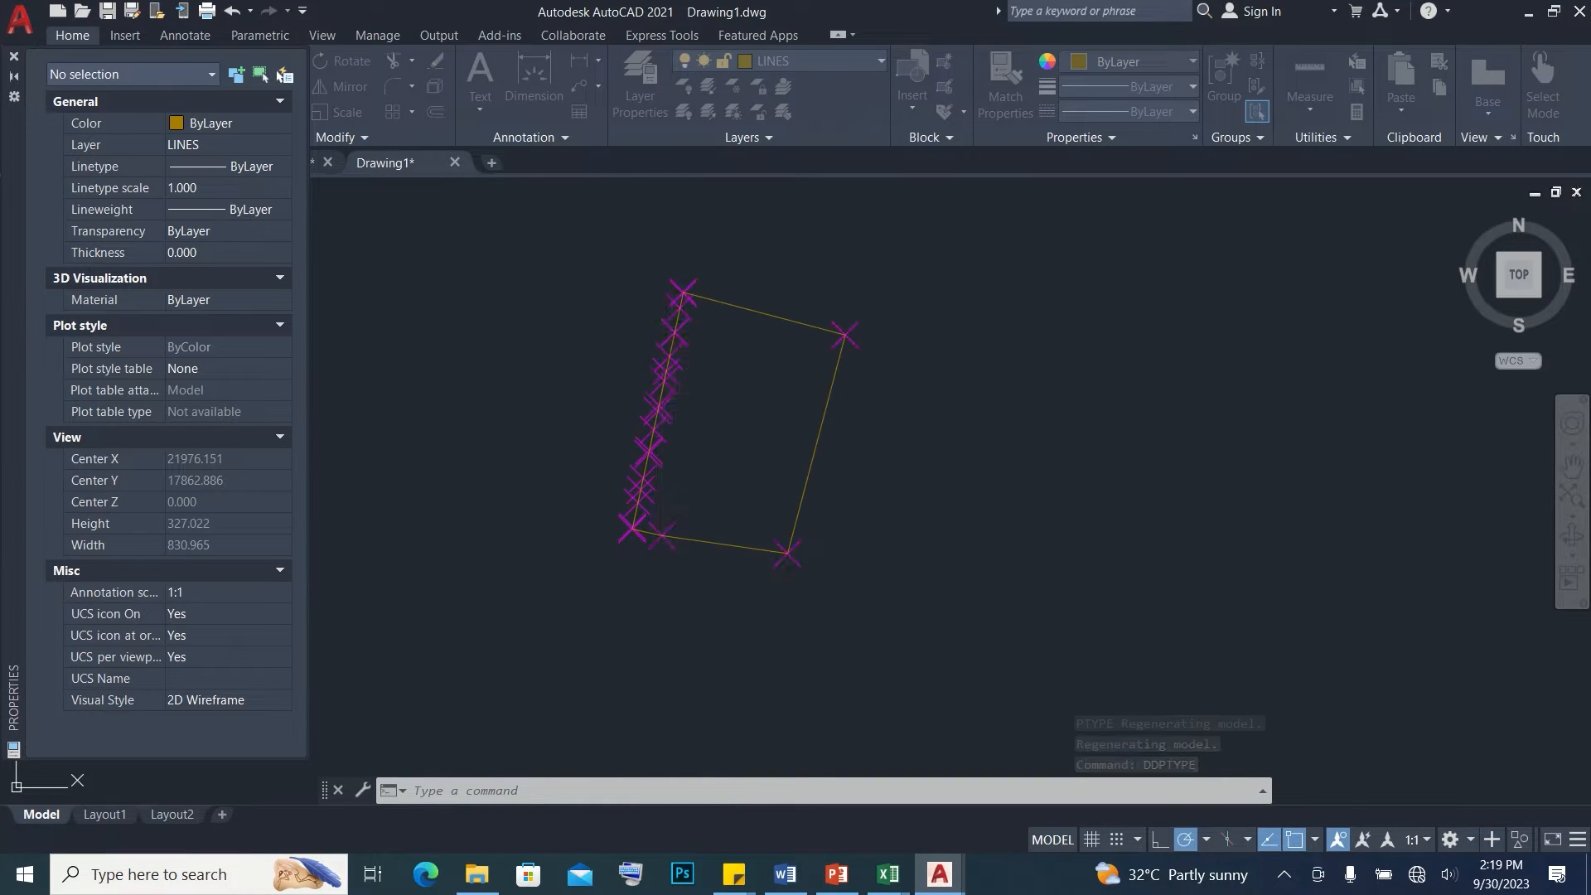
# Draw a small circle centered on the lot's upper-right corner point
pyautogui.scroll(2, 718, 524)
pyautogui.moveTo(695, 400)
pyautogui.mouseDown(button='middle')
pyautogui.moveTo(711, 460)
pyautogui.moveTo(757, 499)
pyautogui.mouseUp(button='middle')
pyautogui.write('c')
pyautogui.press('Return')
pyautogui.scroll(4, 977, 331)
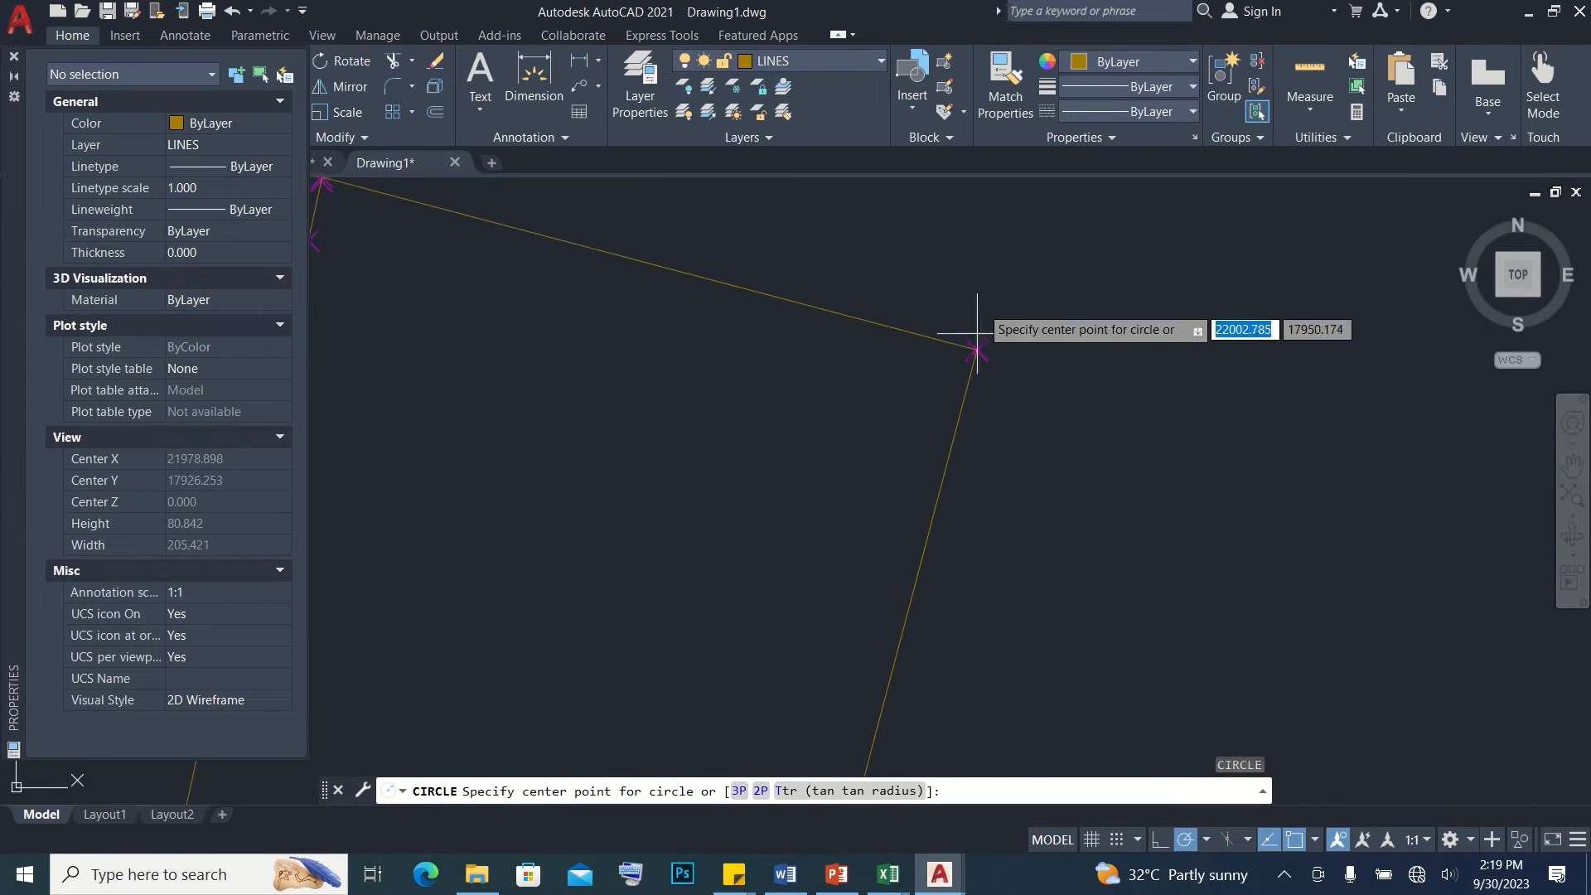
pyautogui.click(975, 348)
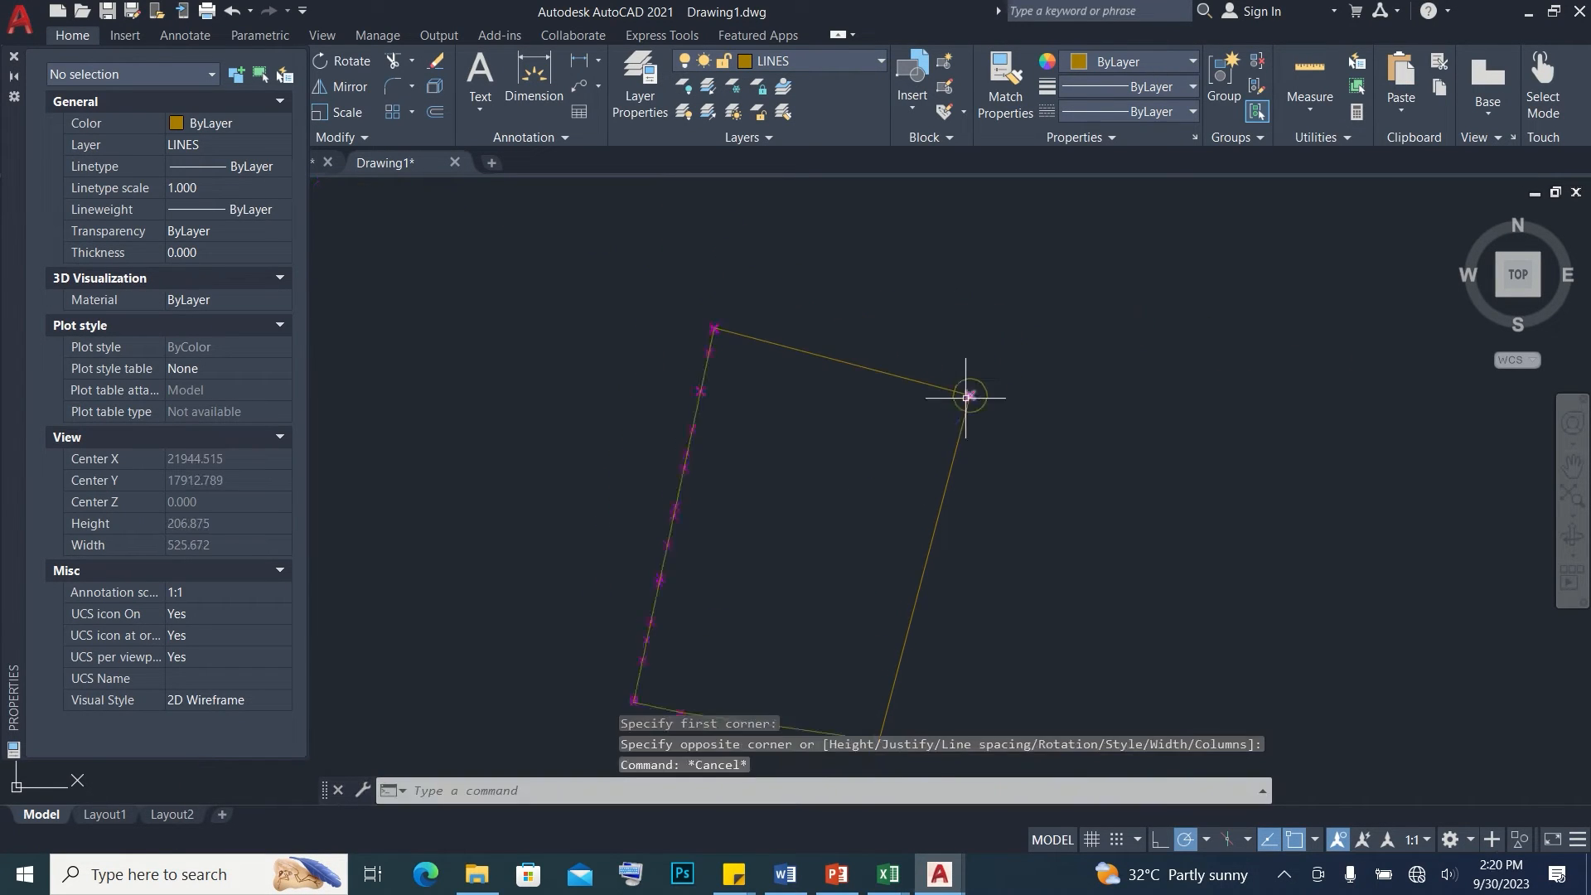
pyautogui.scroll(2, 968, 393)
pyautogui.press('Escape')
# Select the circled corner point, show its properties and copy its Position X value
pyautogui.scroll(4, 976, 388)
pyautogui.click(947, 400)
pyautogui.rightClick(957, 391)
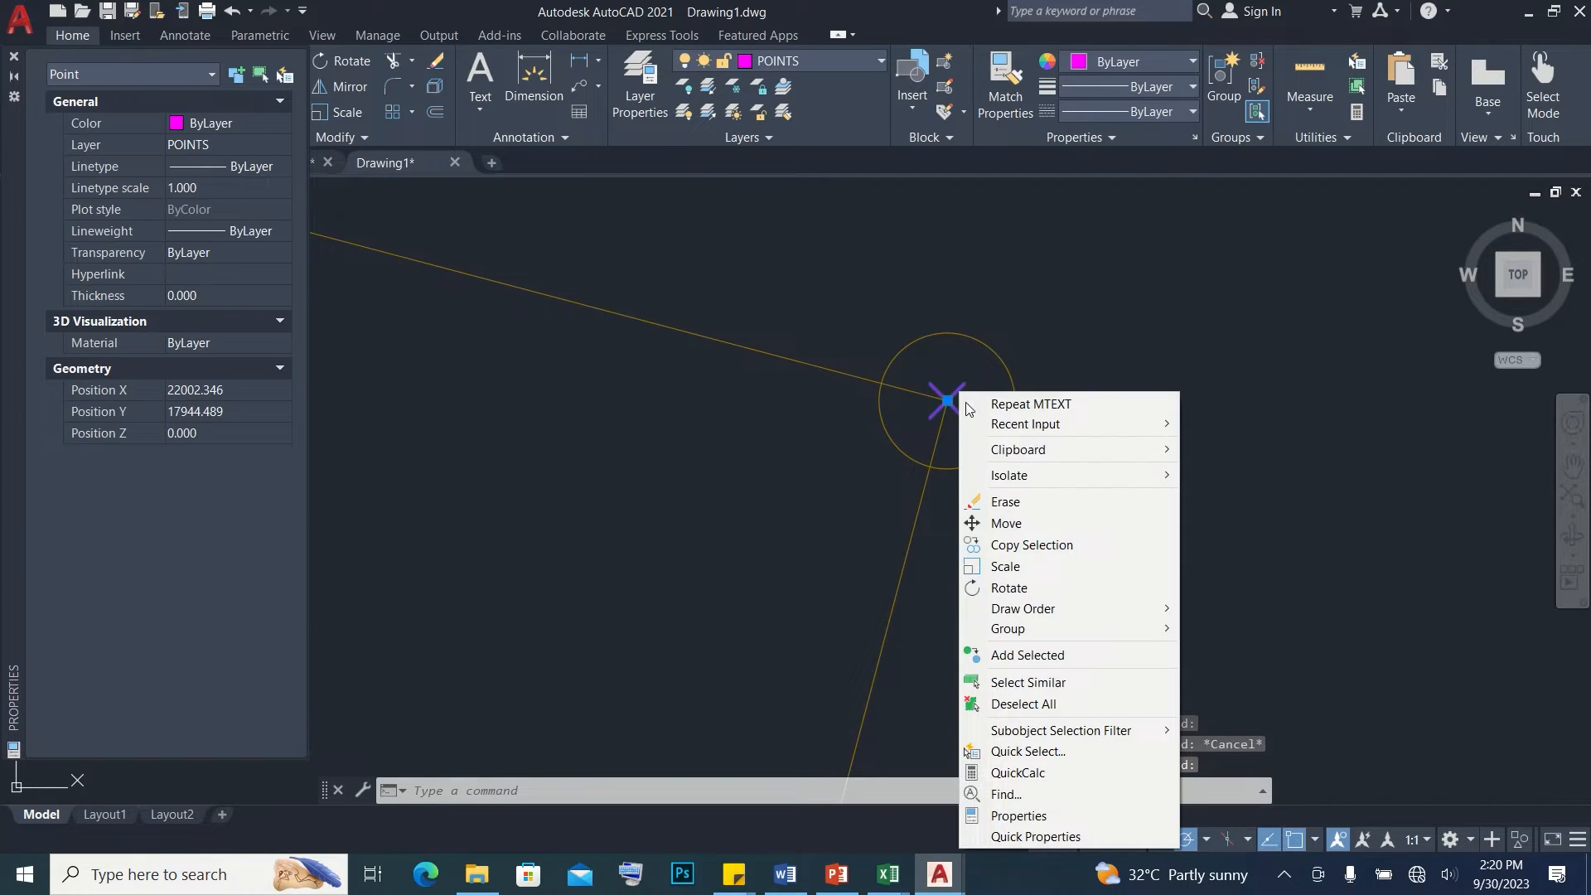
pyautogui.click(1032, 817)
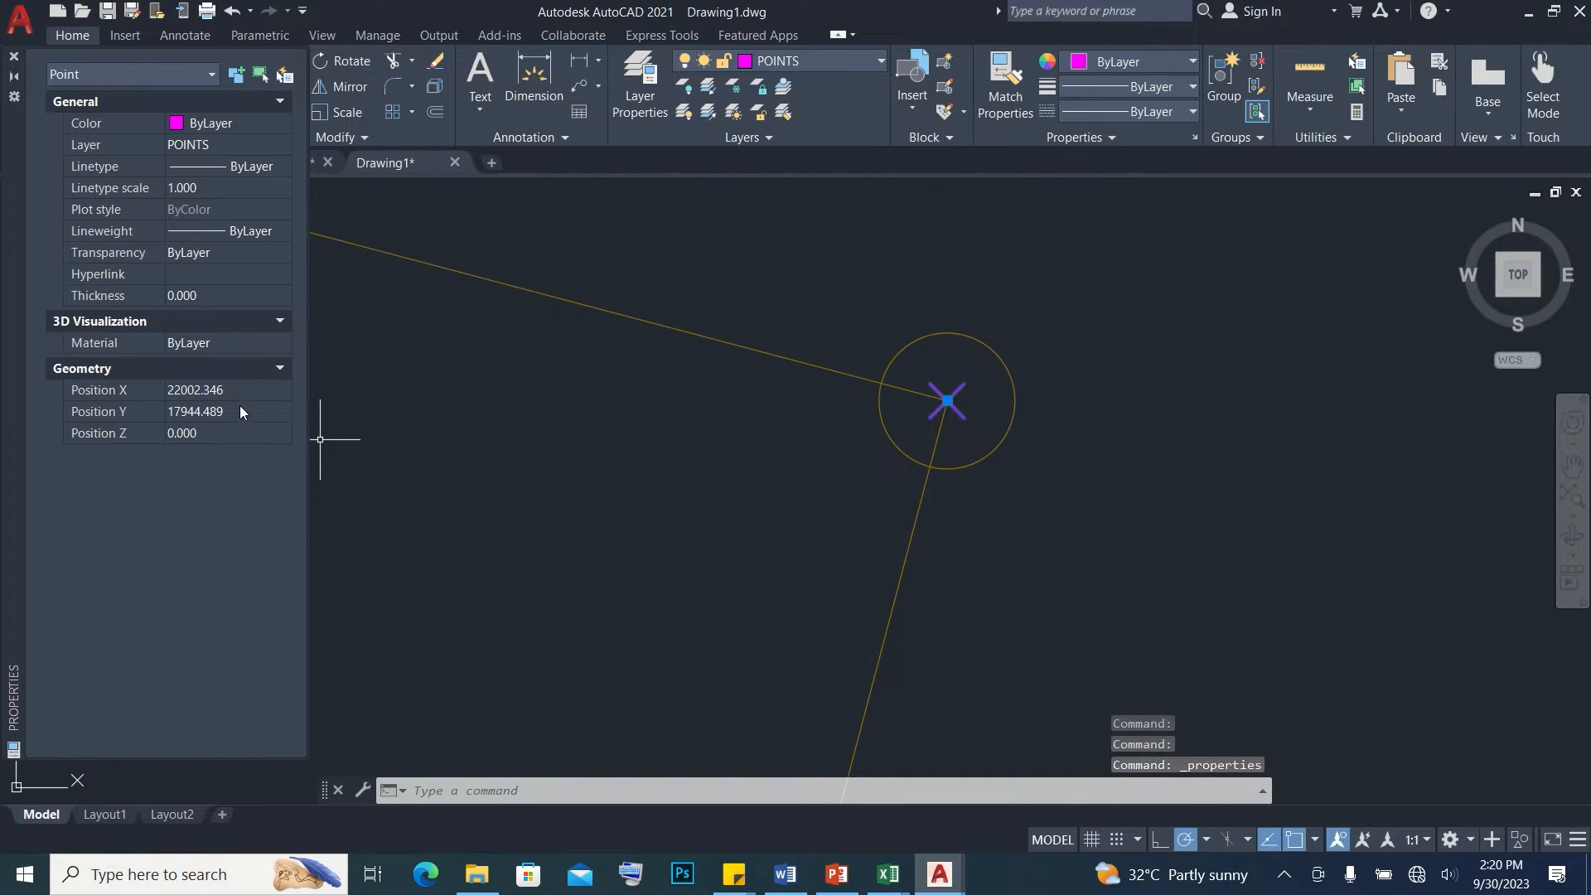
pyautogui.click(225, 389)
pyautogui.moveTo(227, 388); pyautogui.dragTo(139, 390)
pyautogui.hotkey('ctrl', 'c')
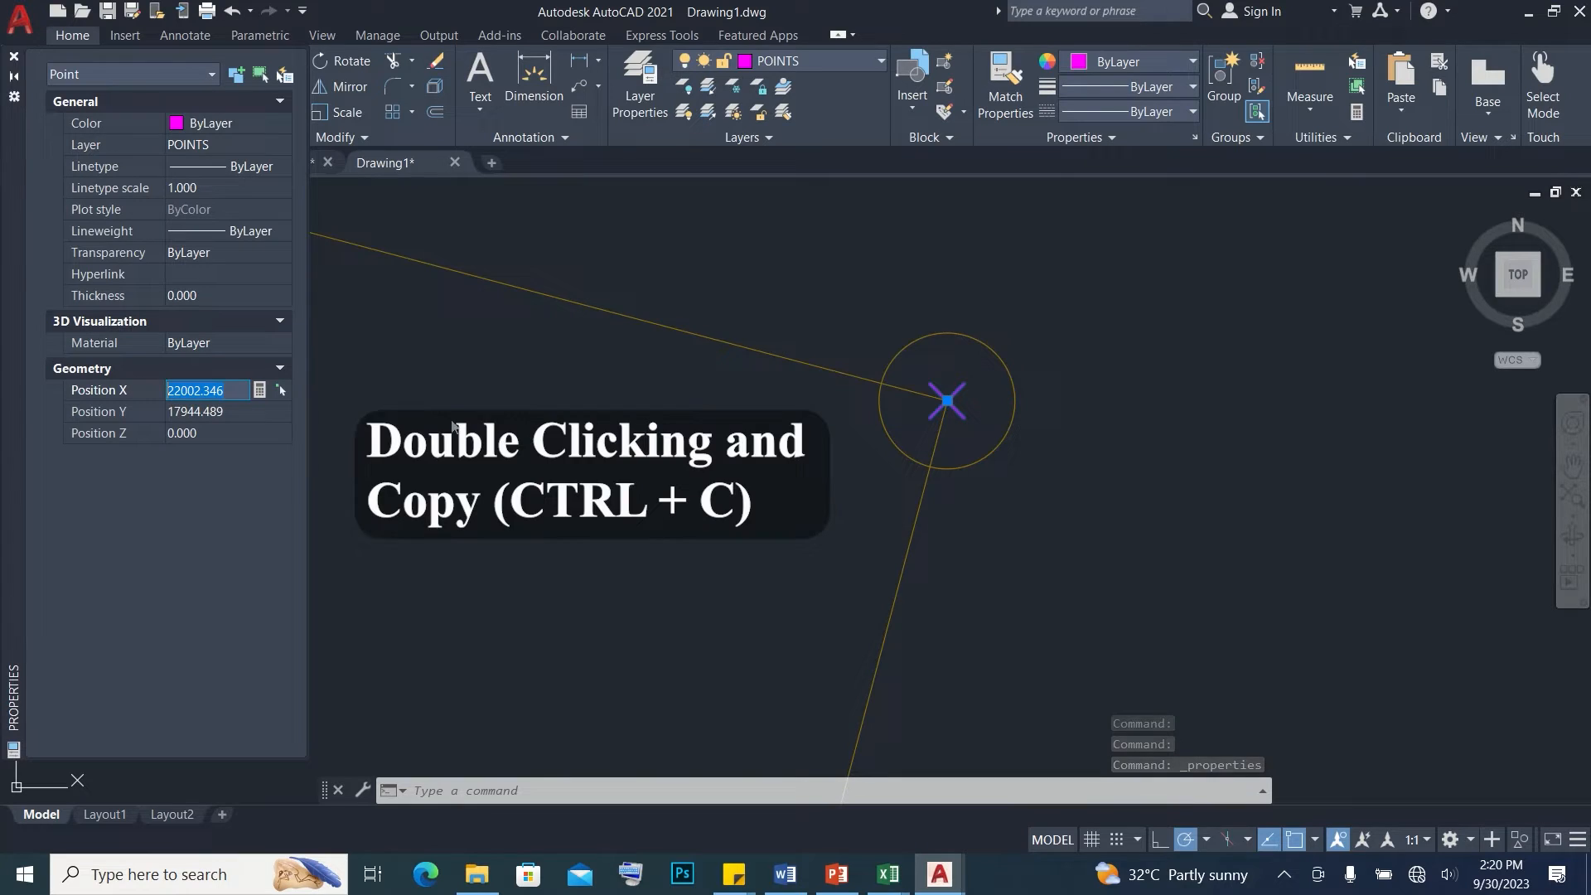
# Add a red multileader on layer 0 at the circled corner point with the text E22002.346
pyautogui.scroll(-2, 702, 368)
pyautogui.press('Escape')
pyautogui.scroll(-3, 788, 284)
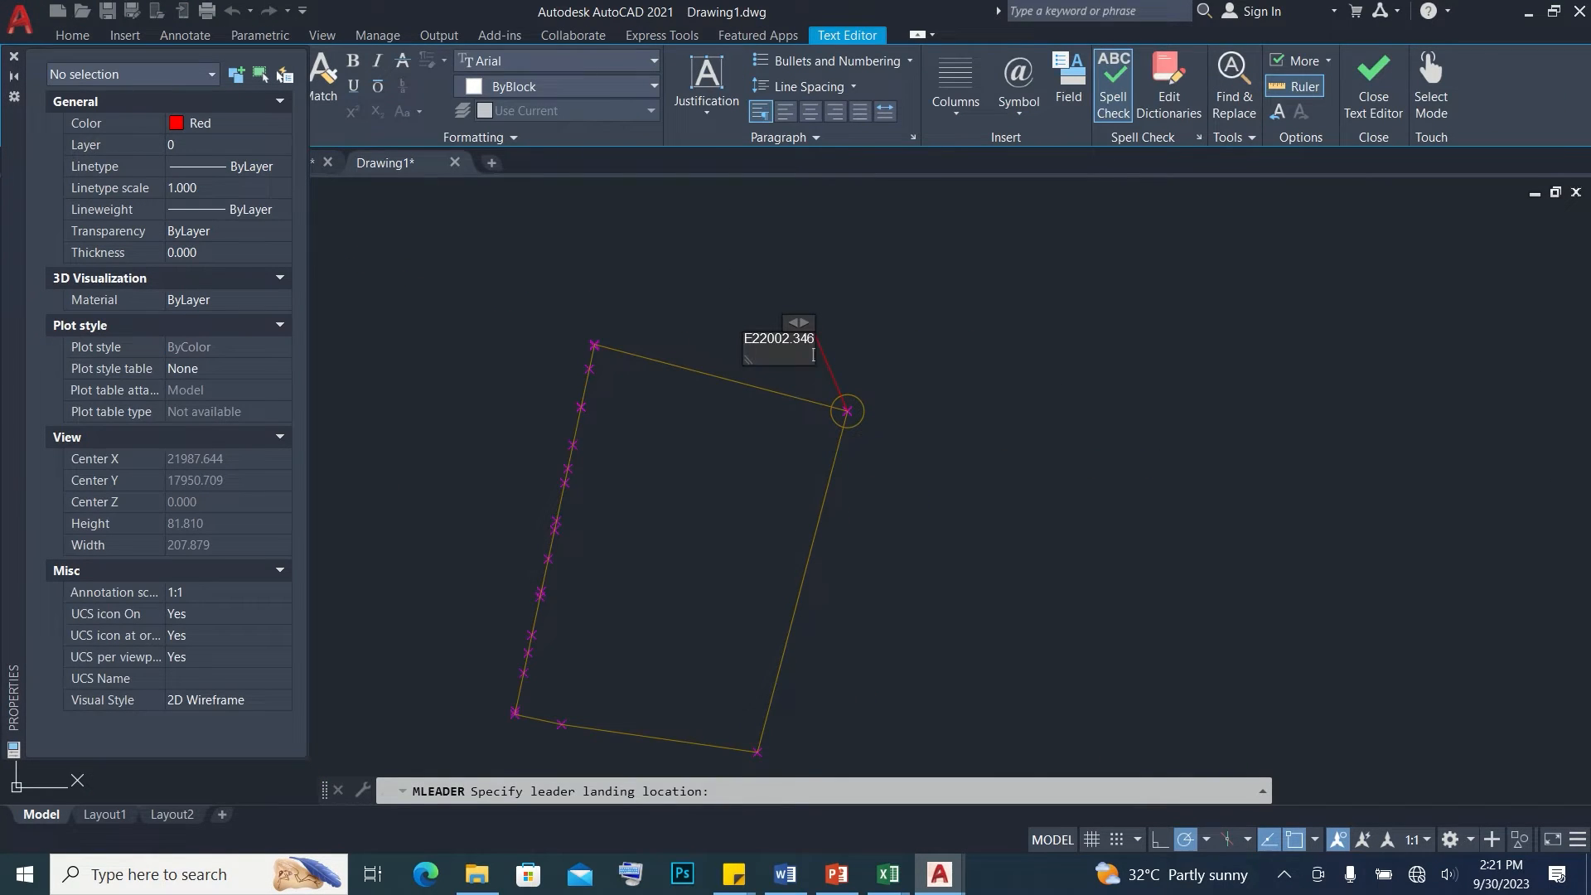
pyautogui.press('Escape')
# Copy the corner point's Position Y value and add N17944.489 as a second line of the multileader text
pyautogui.click(848, 411)
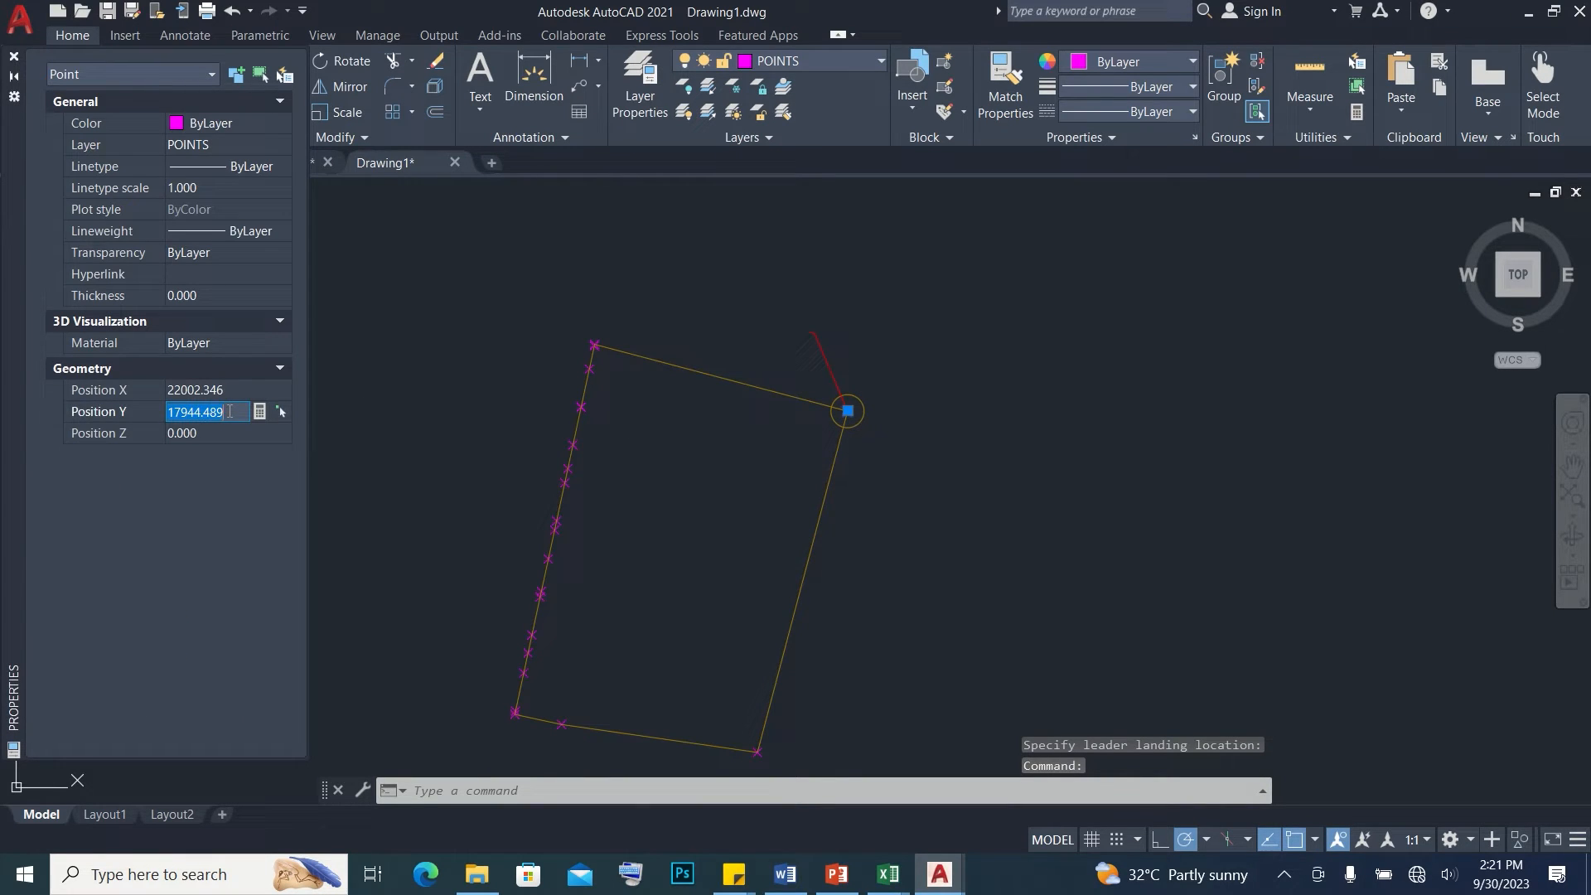
pyautogui.doubleClick(813, 335)
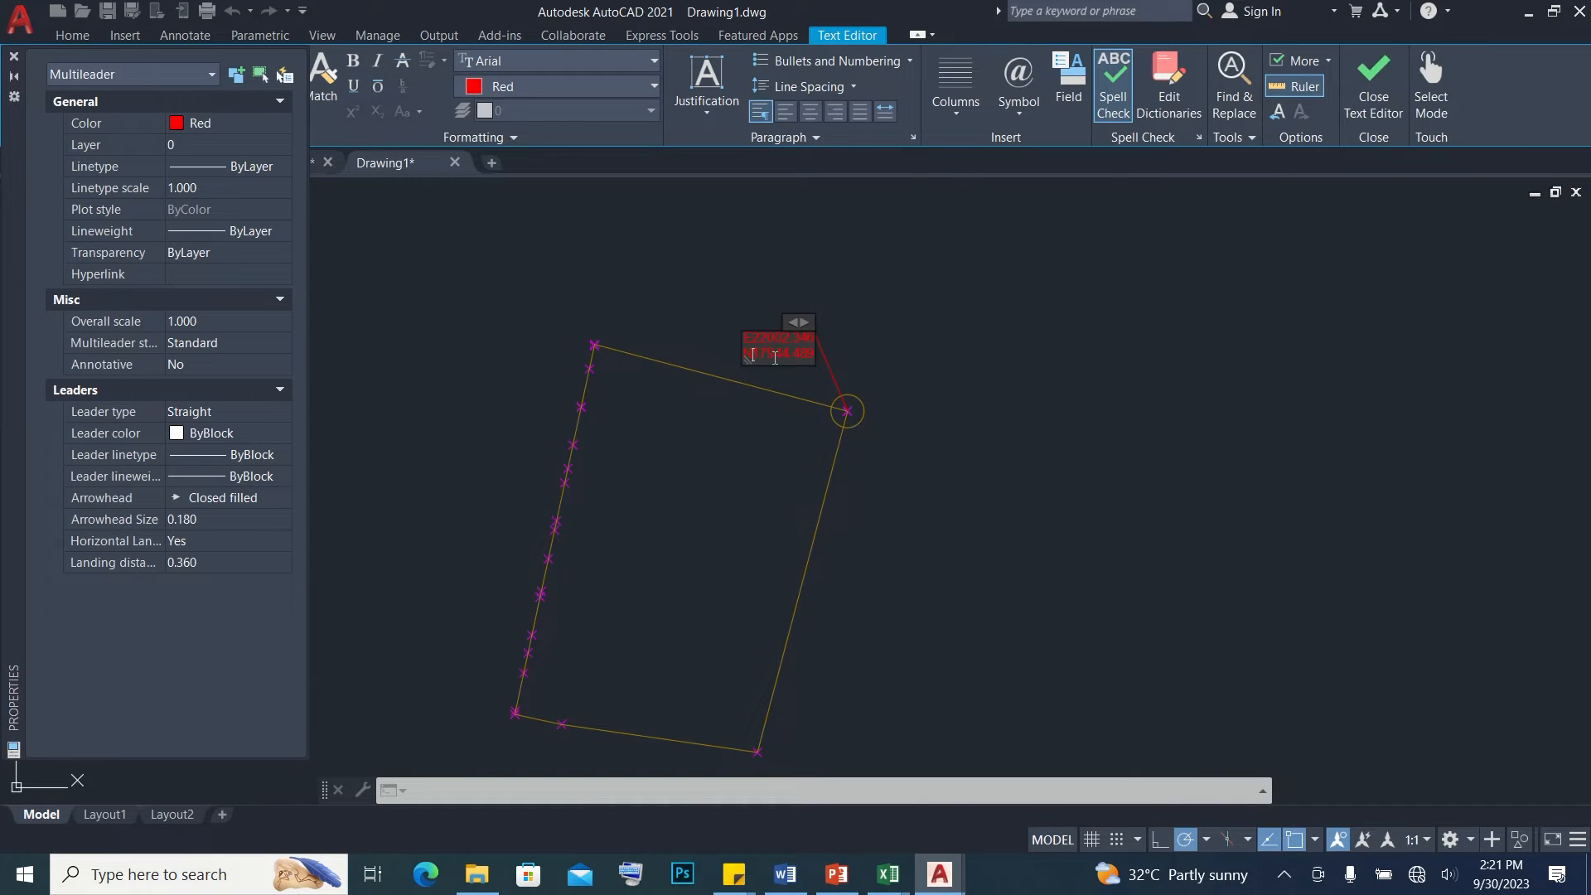
pyautogui.click(904, 355)
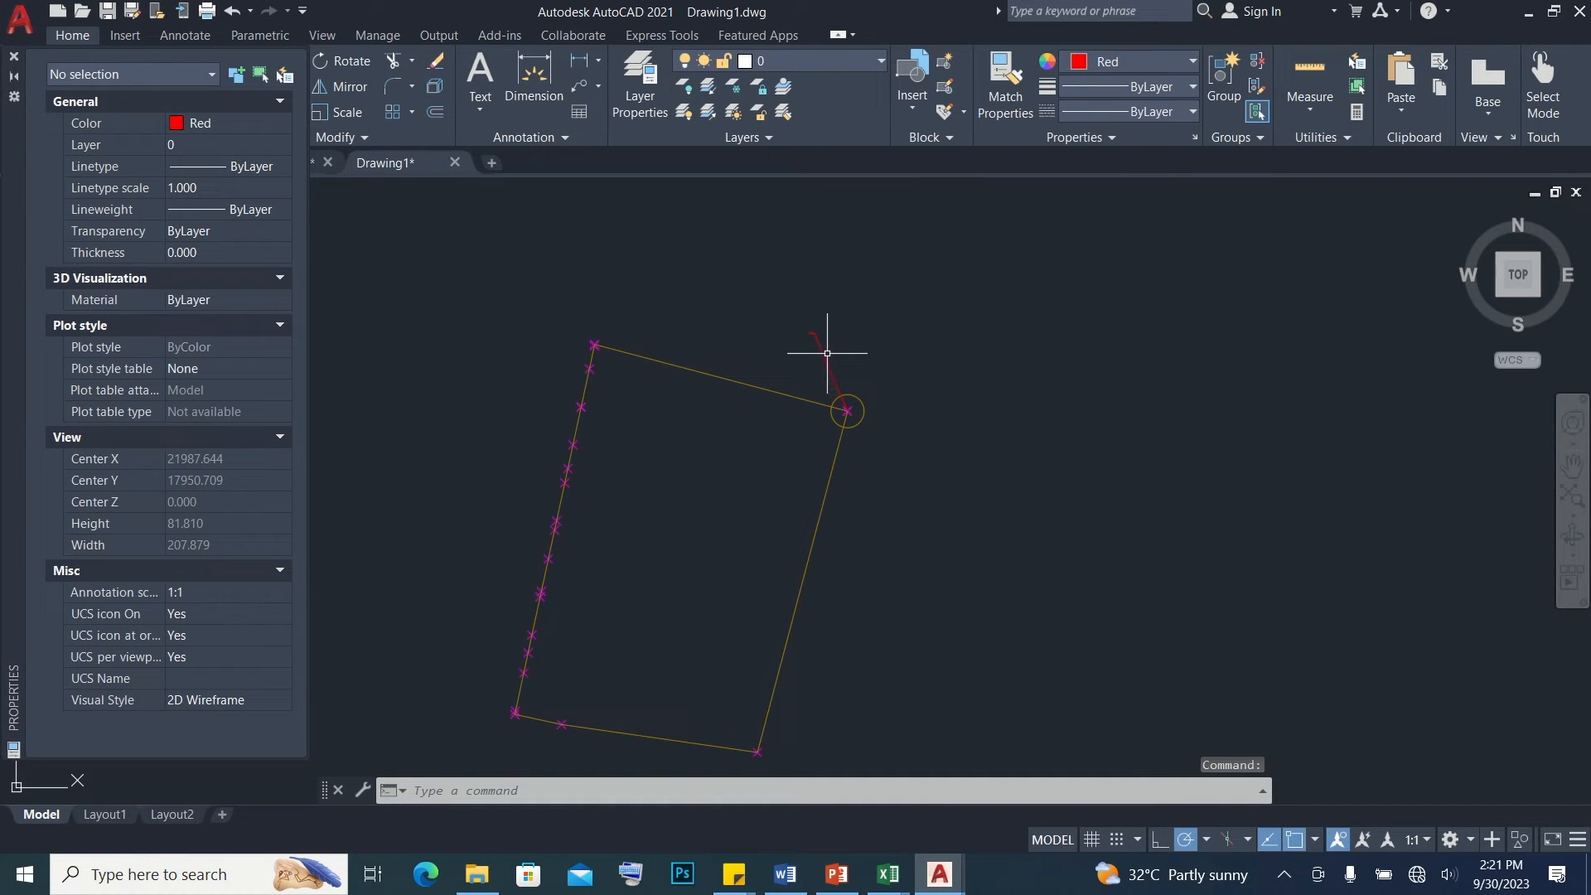
# Select the corner's multileader and set its arrowhead size and text height to 2
pyautogui.moveTo(842, 338); pyautogui.dragTo(768, 312)
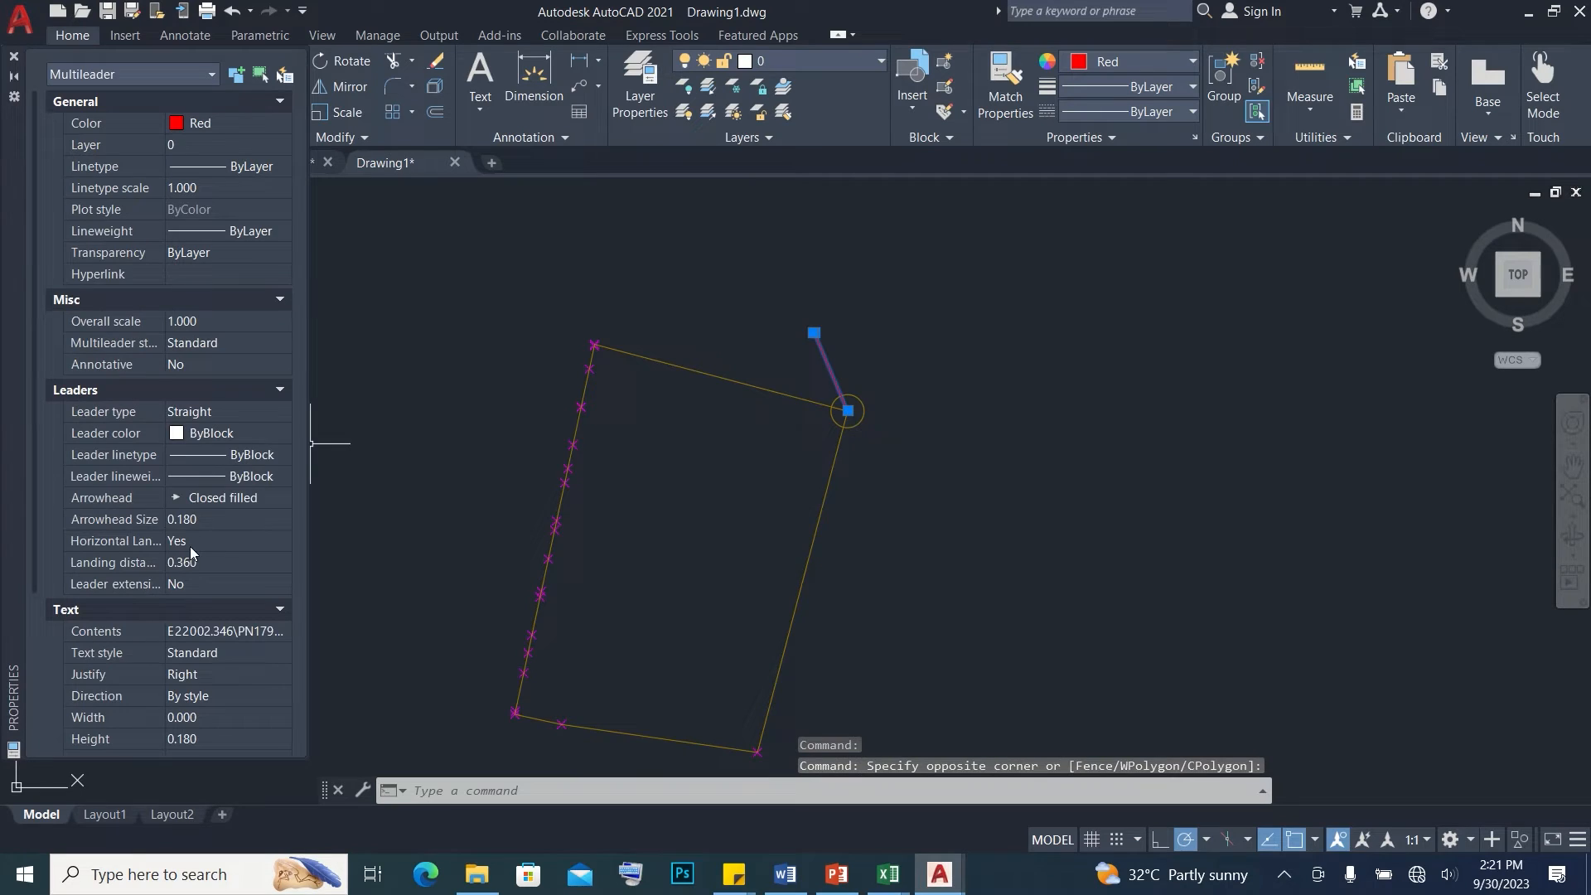
pyautogui.click(191, 519)
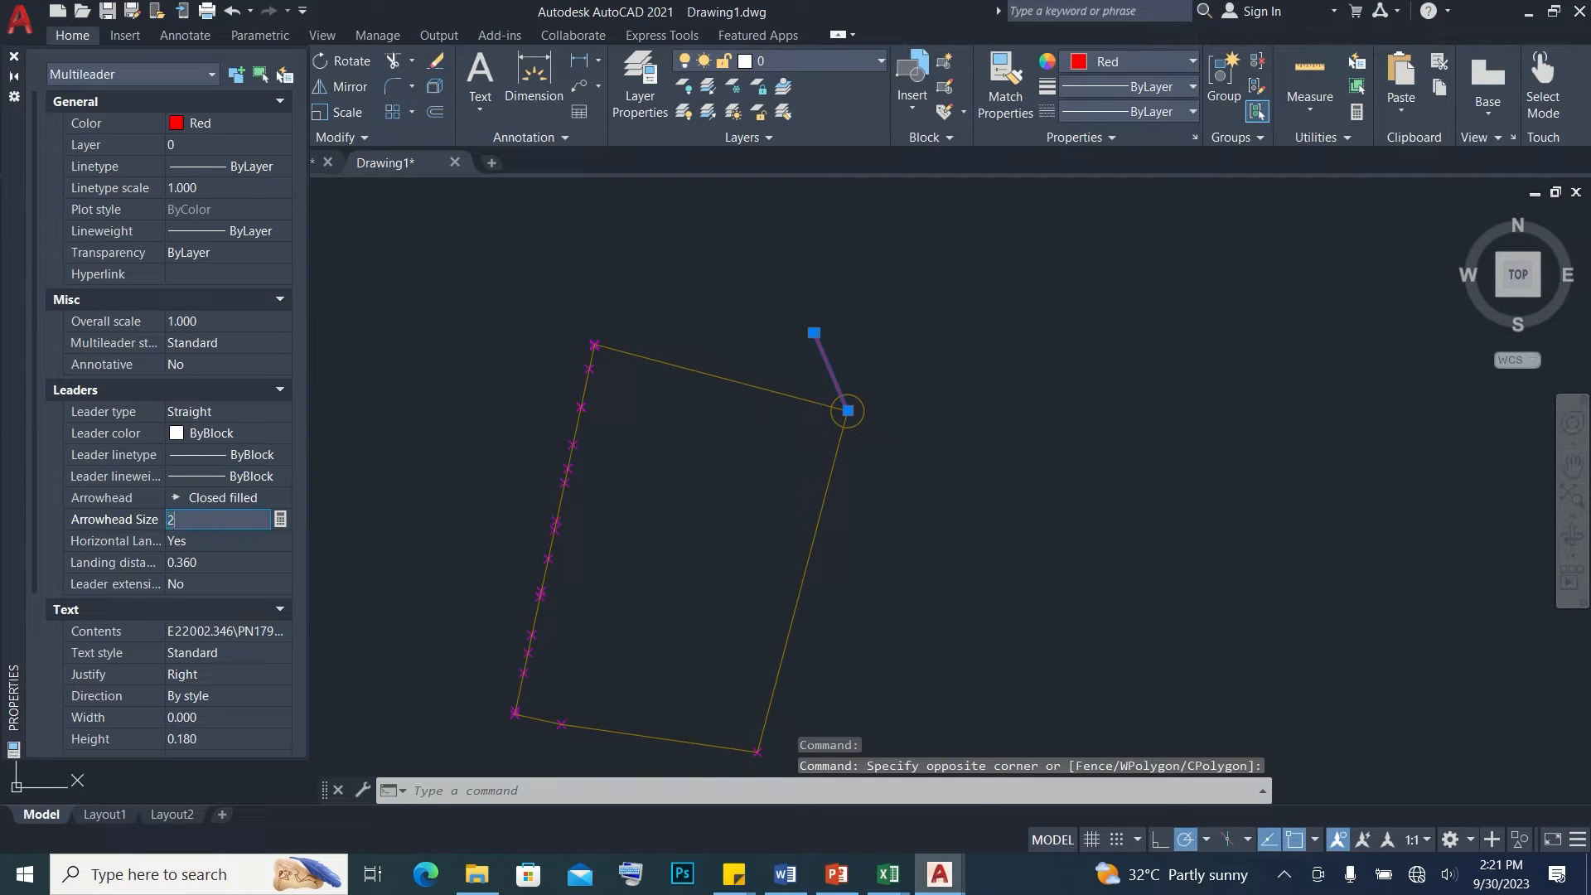
pyautogui.write('2')
pyautogui.press('Return')
pyautogui.click(204, 739)
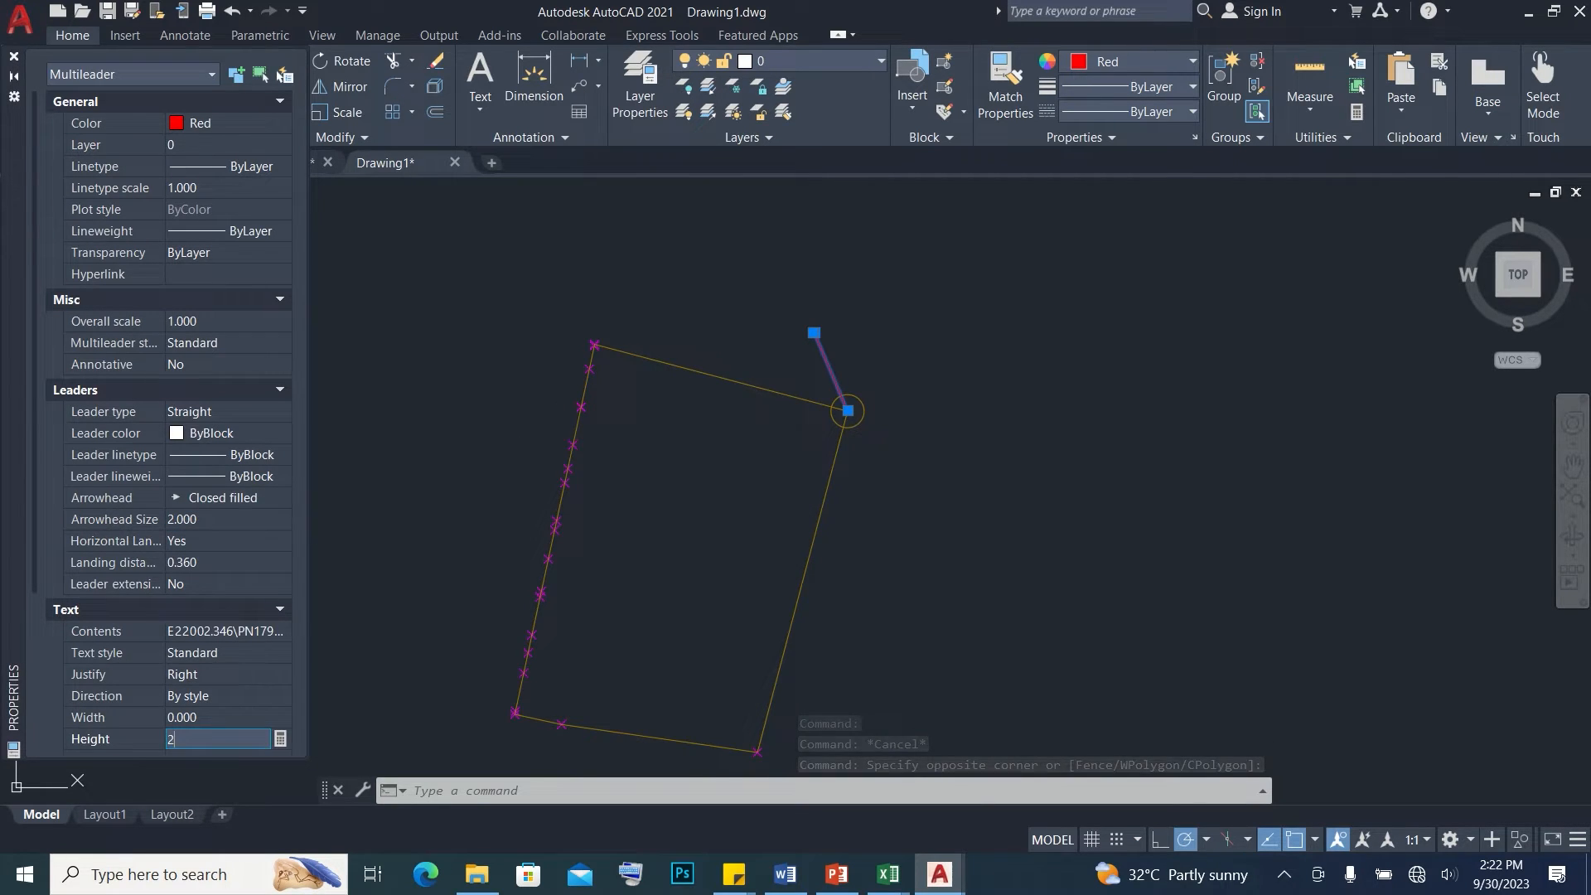
pyautogui.press('Return')
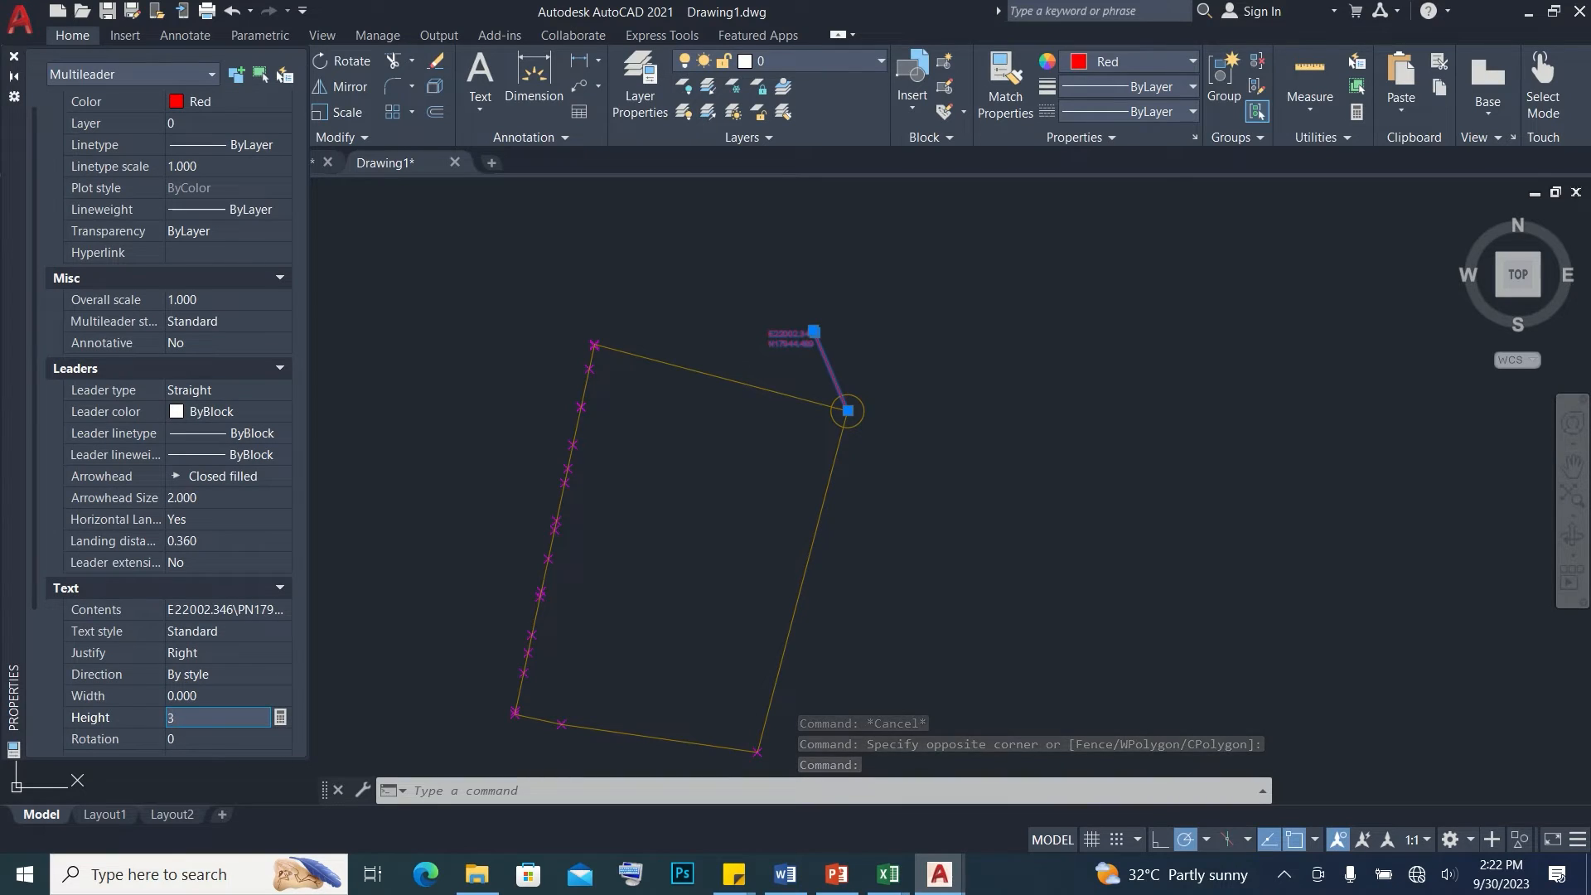
# Increase the multileader's text height and arrowhead size to 3, and clear the selection
pyautogui.press('Return')
pyautogui.click(215, 496)
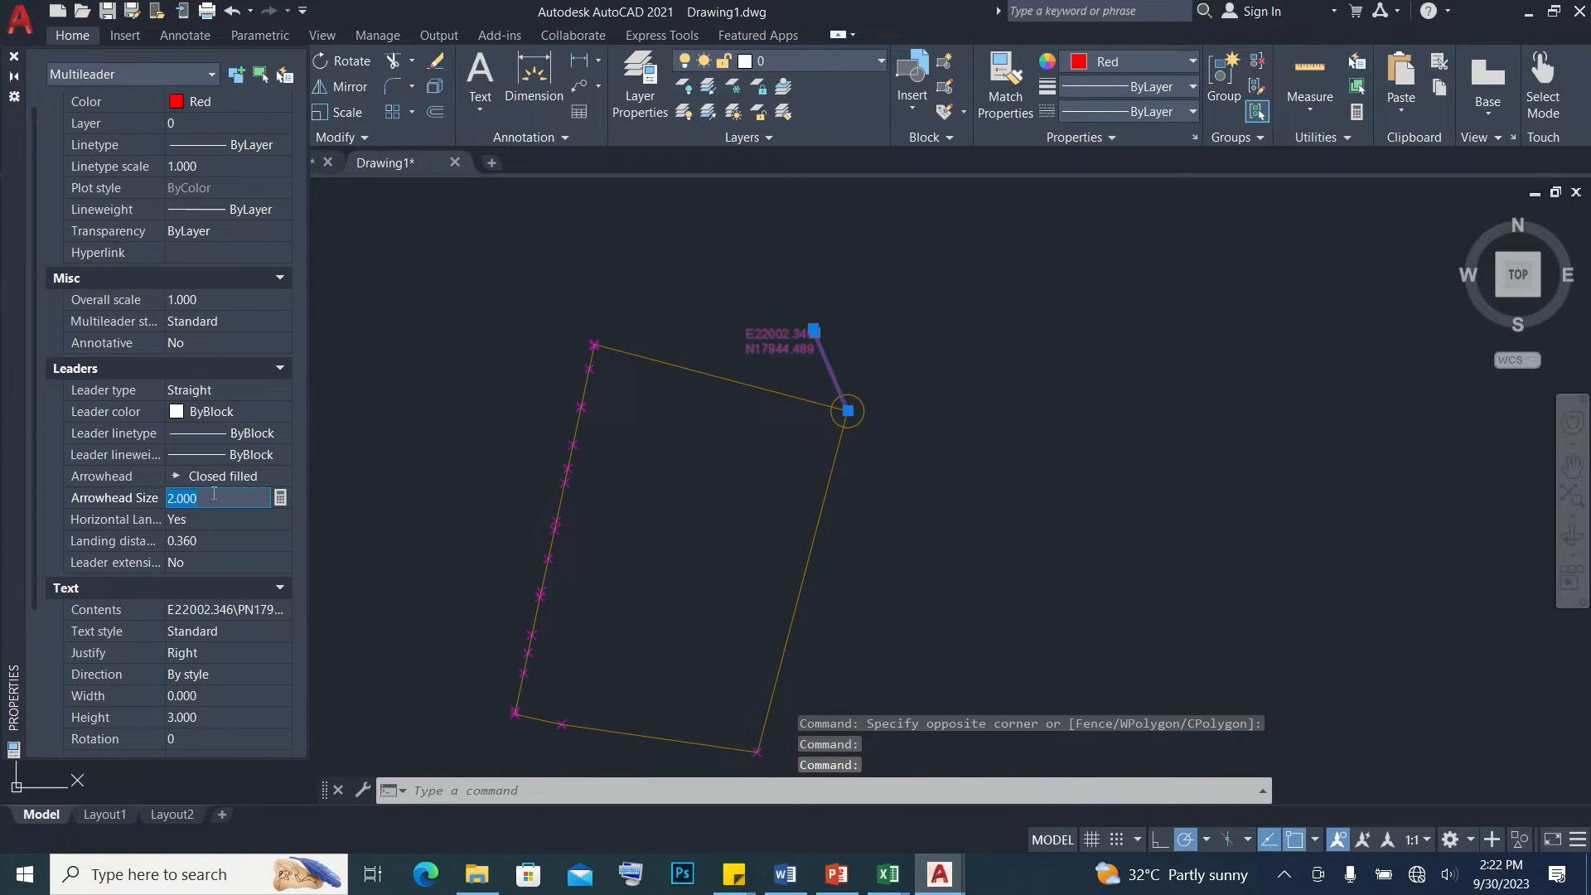
pyautogui.write('3')
pyautogui.press('Return')
pyautogui.press('Escape')
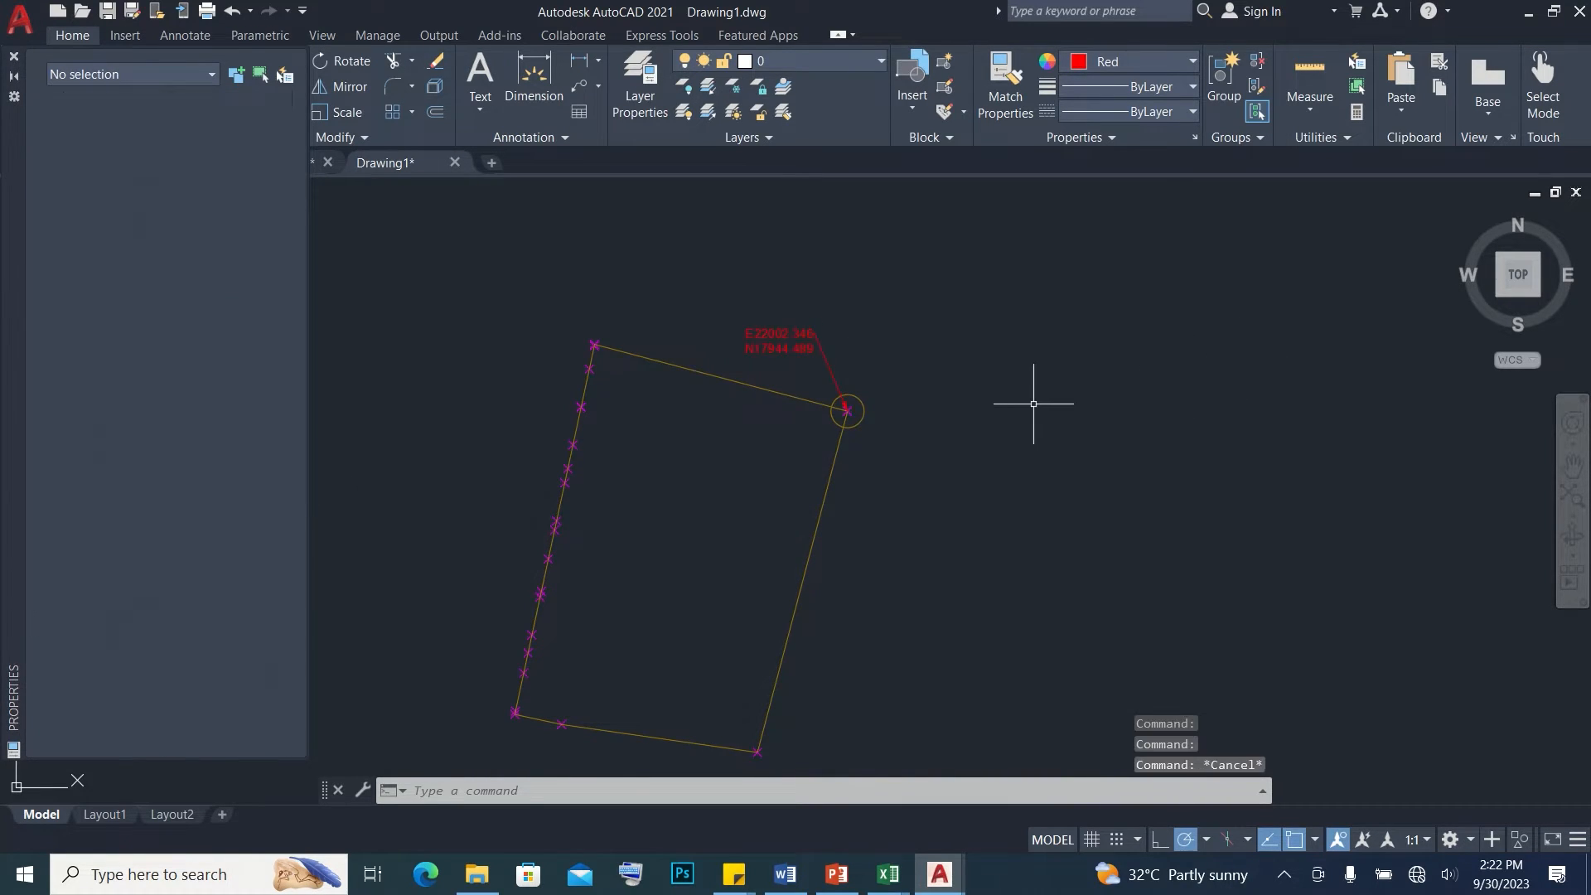
# Compare the corner's labeled easting and northing with the coordinates in the Excel boundary workbook, and return to AutoCAD
pyautogui.scroll(2, 913, 375)
pyautogui.scroll(-4, 718, 371)
pyautogui.moveTo(676, 459); pyautogui.dragTo(744, 392, button='middle')
pyautogui.scroll(2, 779, 296)
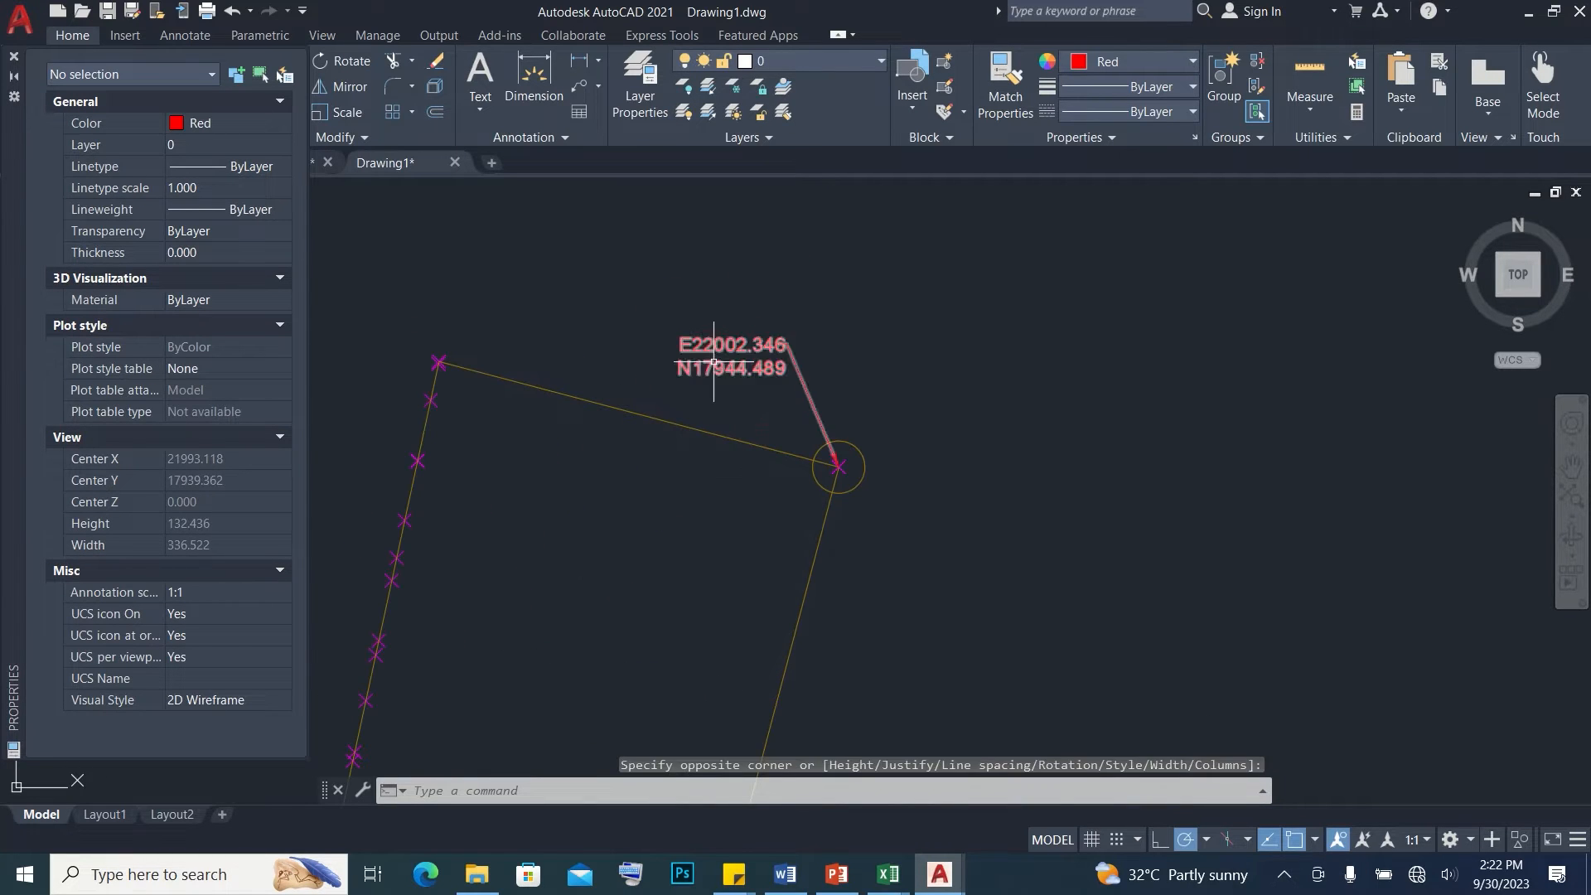
pyautogui.click(713, 365)
pyautogui.moveTo(892, 885)
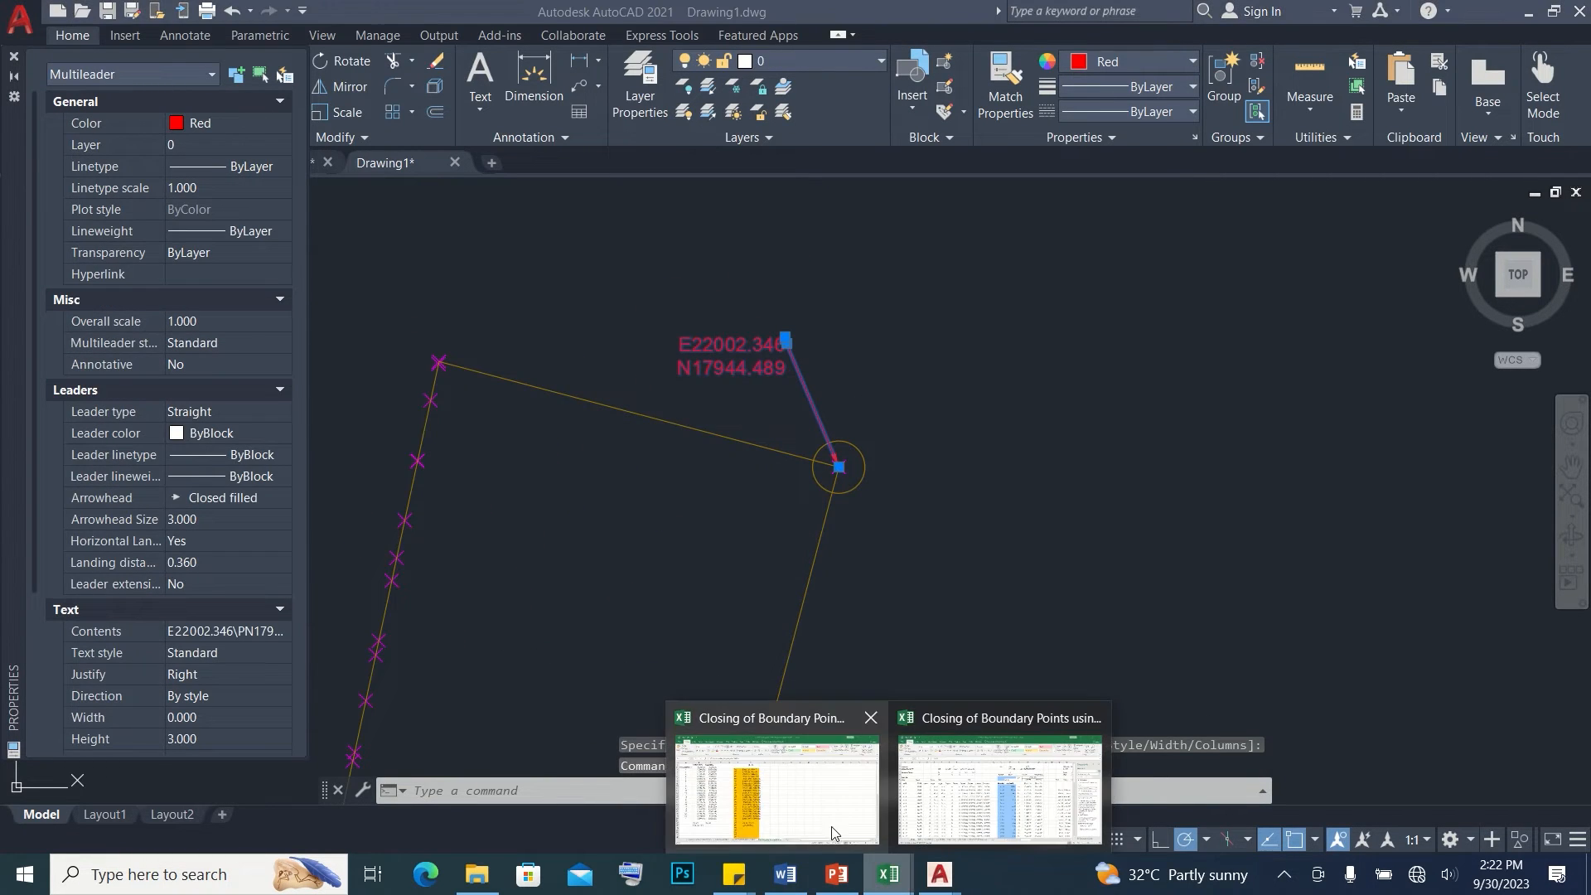
pyautogui.click(818, 819)
pyautogui.click(529, 271)
pyautogui.hotkey('alt', 'Tab')
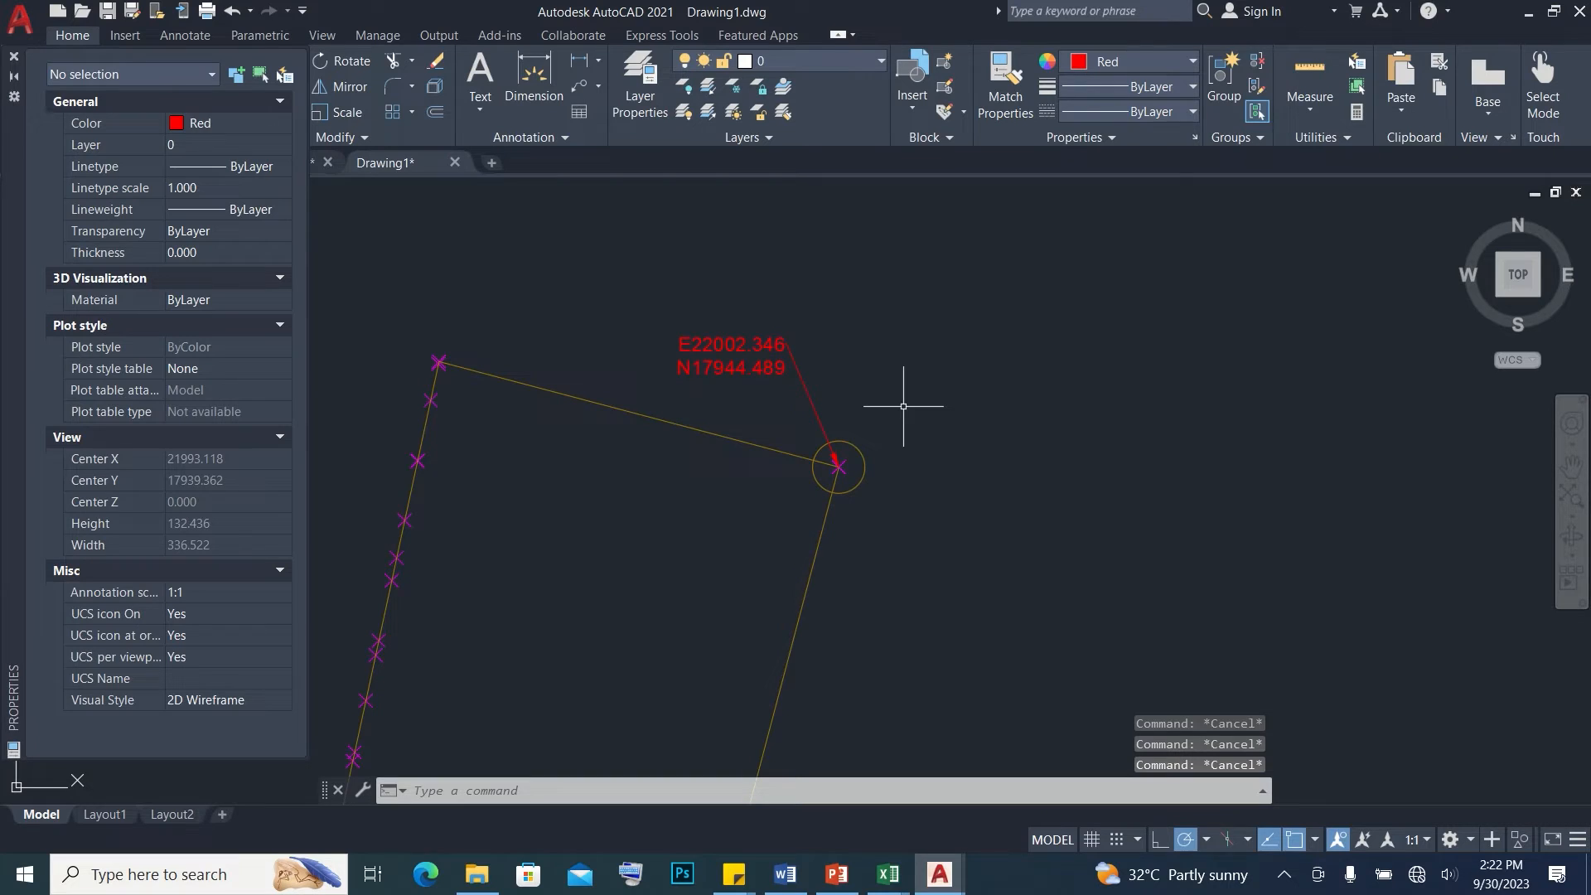
# Add a multiline text reading 1 with height 3 beside the corner that carries the coordinate label
pyautogui.write('mt')
pyautogui.press('Return')
pyautogui.click(867, 406)
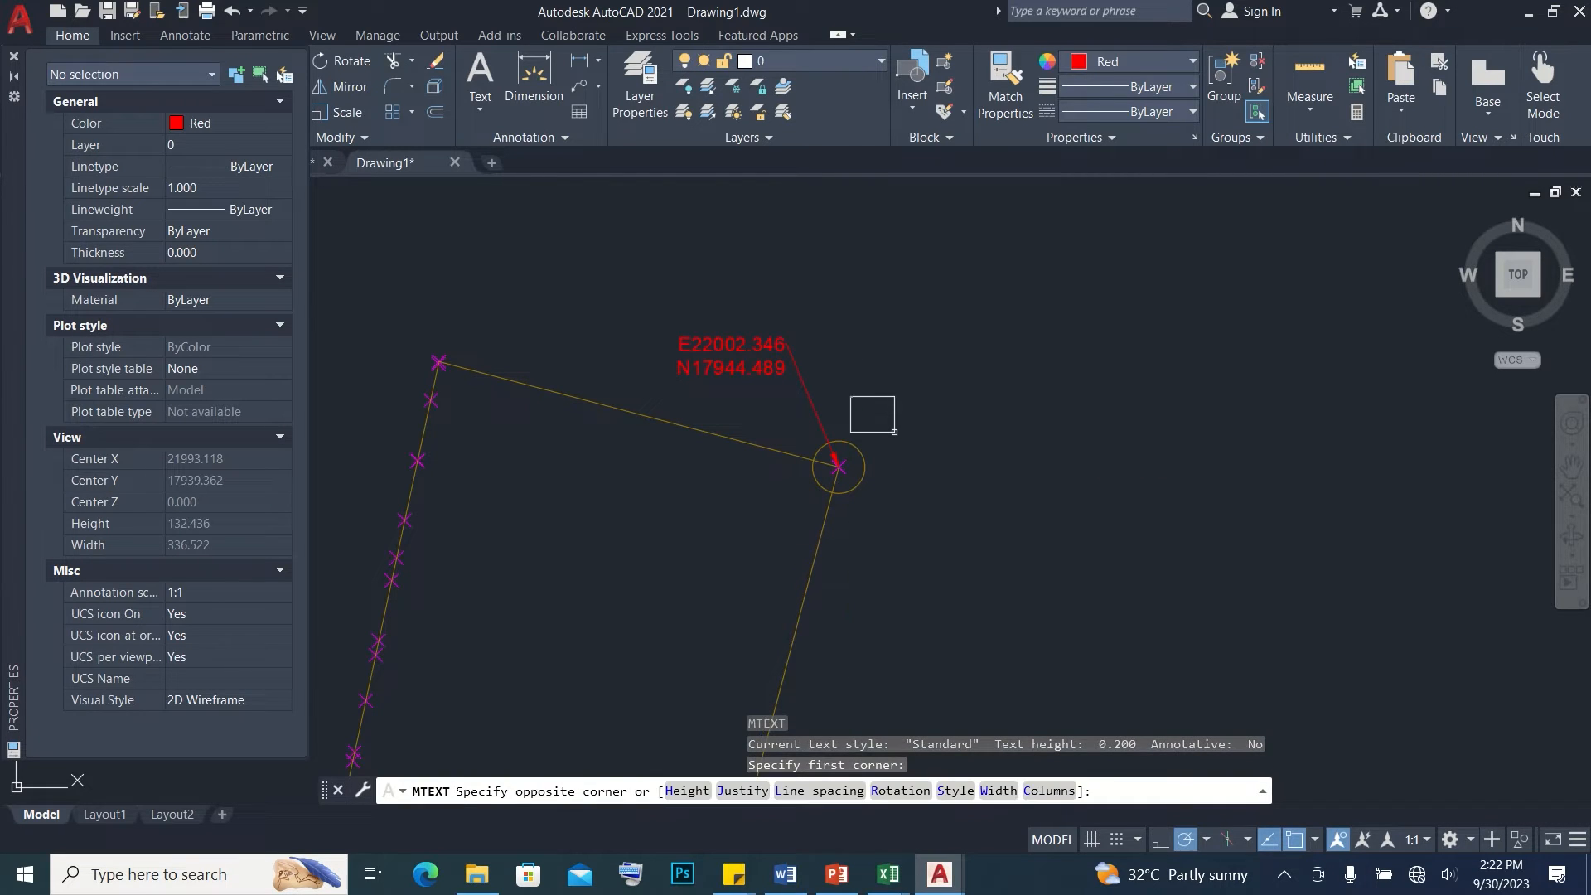
pyautogui.click(885, 423)
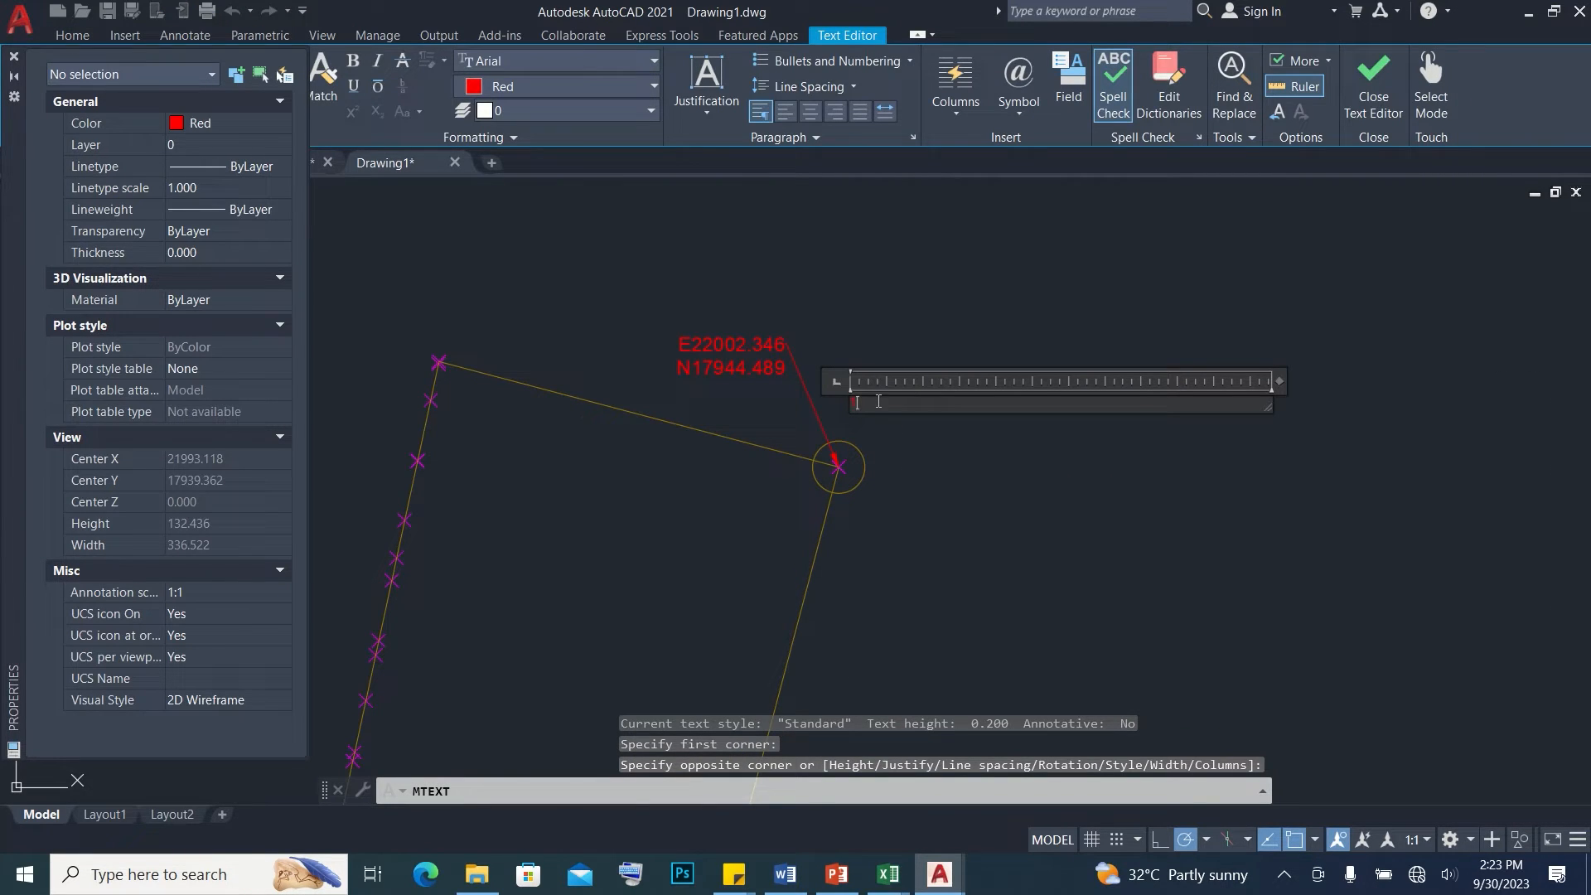
pyautogui.moveTo(1275, 406); pyautogui.dragTo(960, 437)
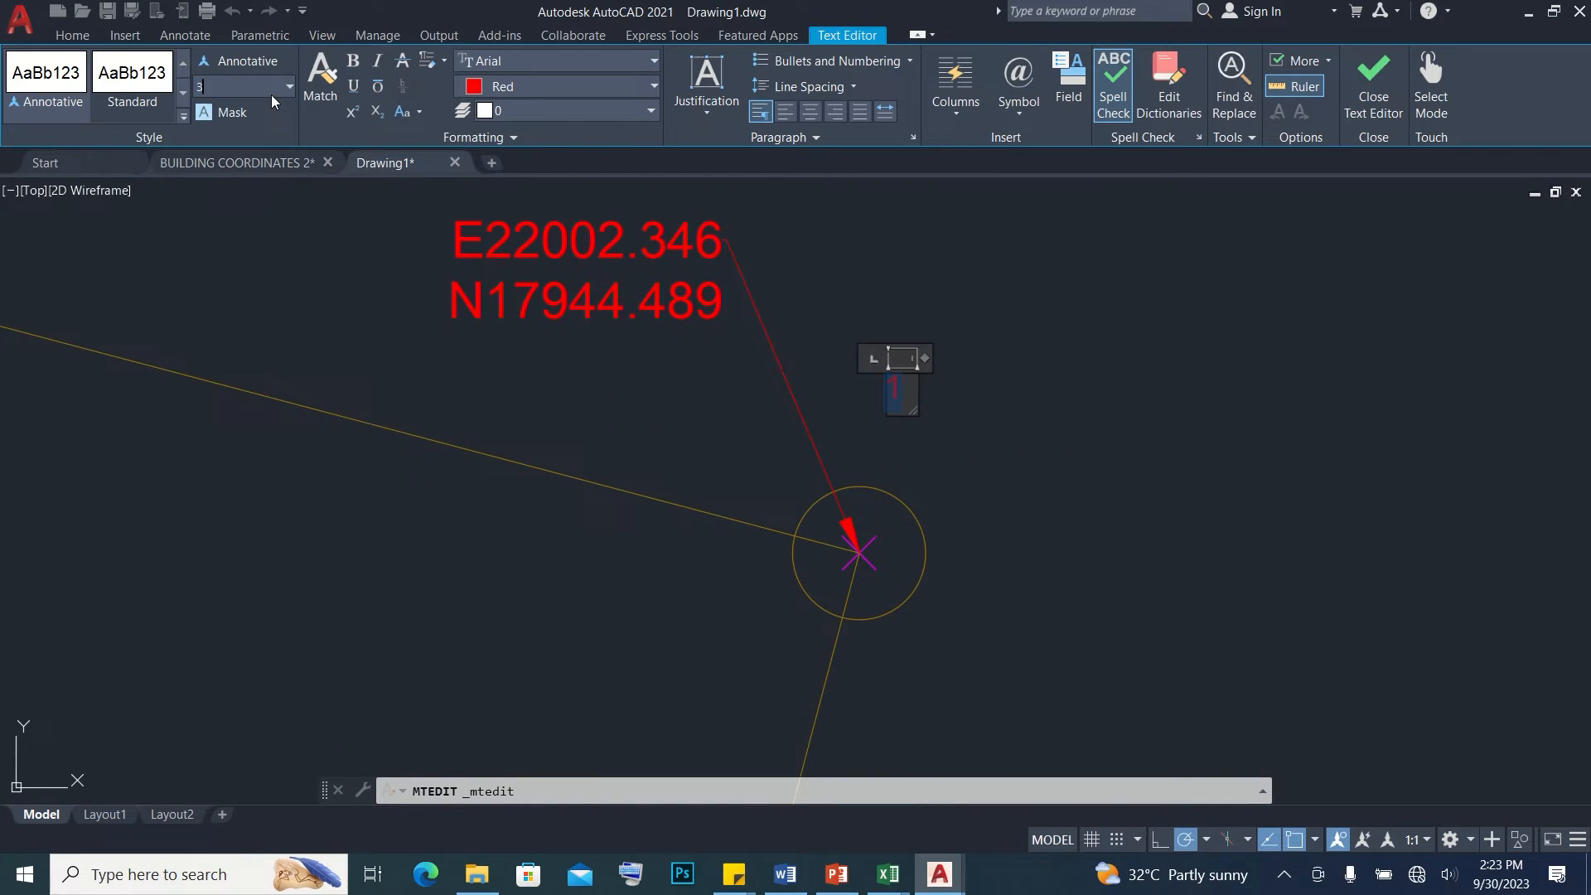
pyautogui.click(838, 414)
# Copy the coordinate multileader and the corner number from the upper right corner to the lot's lower right corner
pyautogui.click(823, 455)
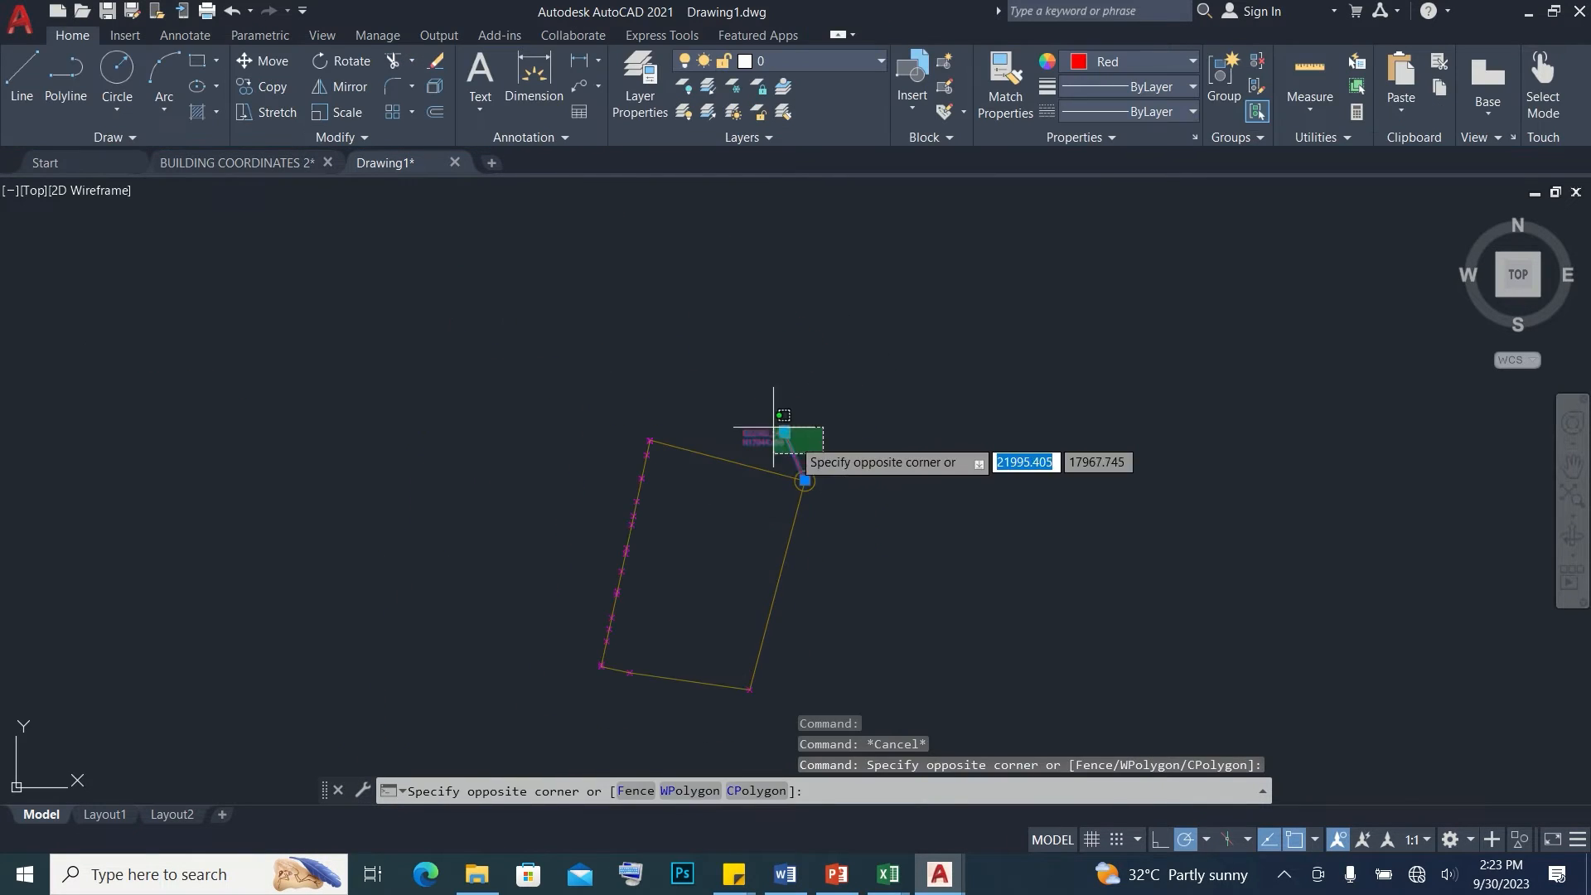
pyautogui.click(753, 419)
pyautogui.write('co')
pyautogui.press('Return')
pyautogui.scroll(6, 815, 484)
pyautogui.click(774, 479)
pyautogui.scroll(-10, 801, 460)
pyautogui.scroll(8, 796, 510)
pyautogui.click(878, 464)
pyautogui.moveTo(879, 474); pyautogui.dragTo(927, 597, button='middle')
pyautogui.press('Escape')
# Copy the lower right corner point's Position X and change the label's easting there to E21972.250
pyautogui.click(928, 612)
pyautogui.rightClick(929, 612)
pyautogui.click(1005, 586)
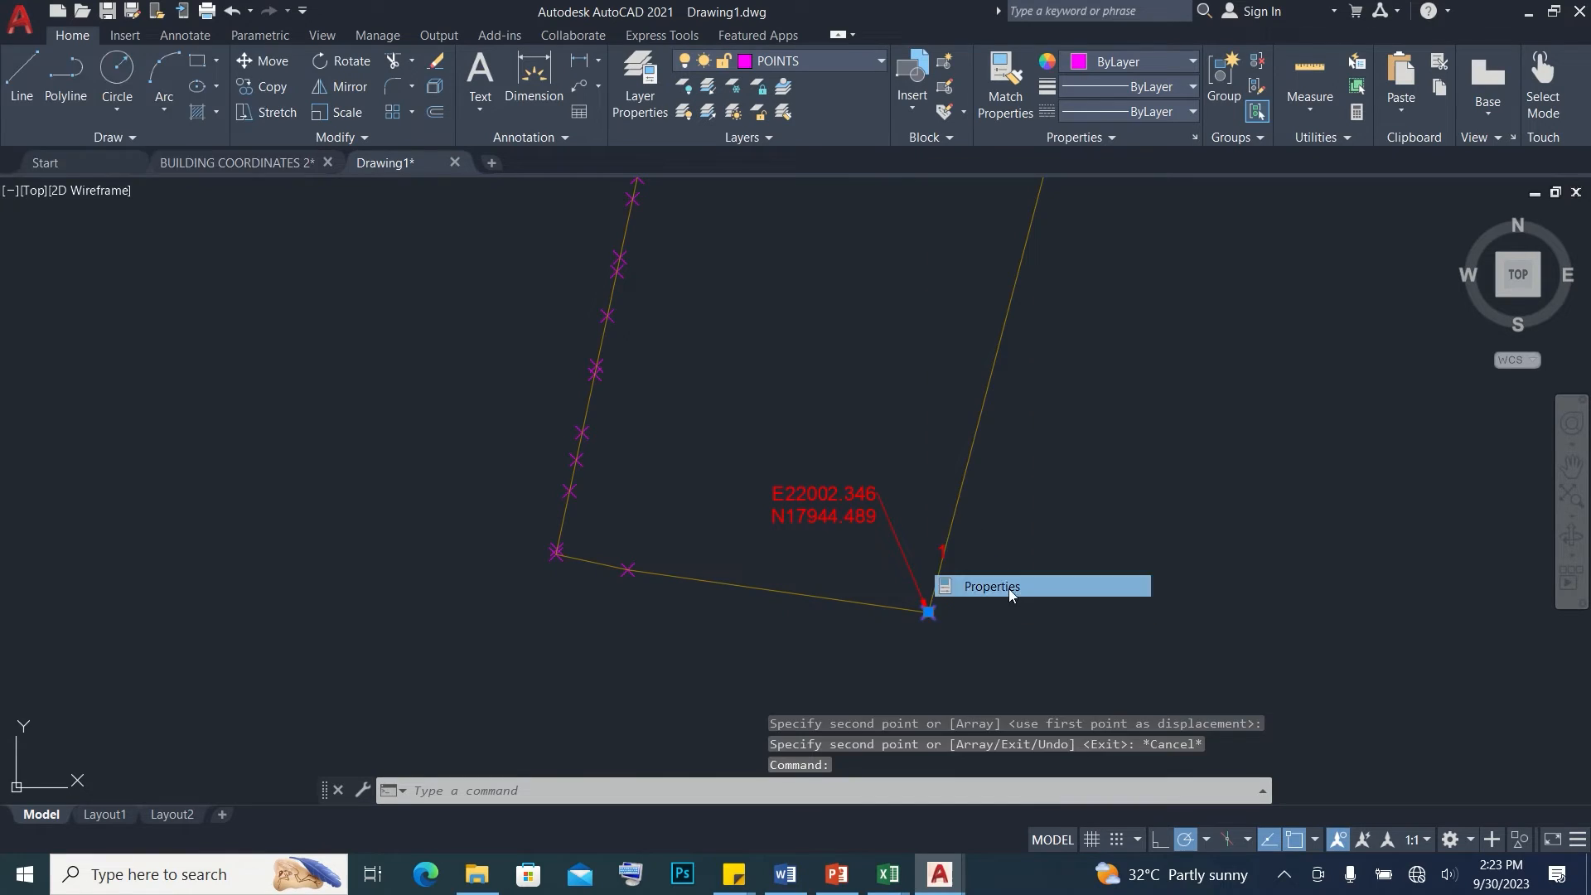
pyautogui.click(225, 389)
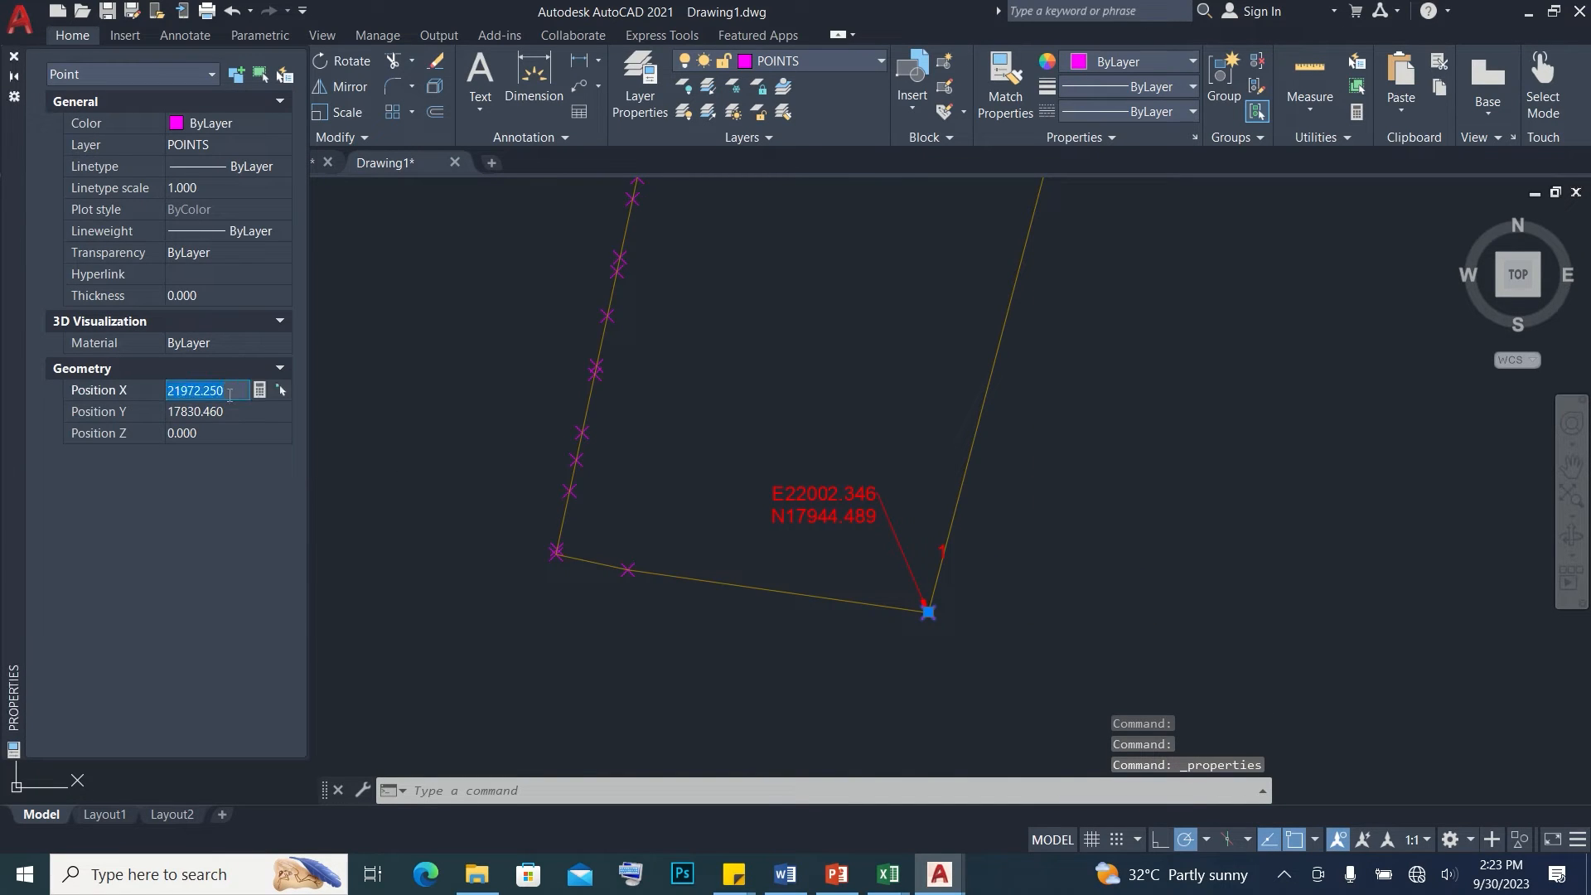
pyautogui.doubleClick(794, 497)
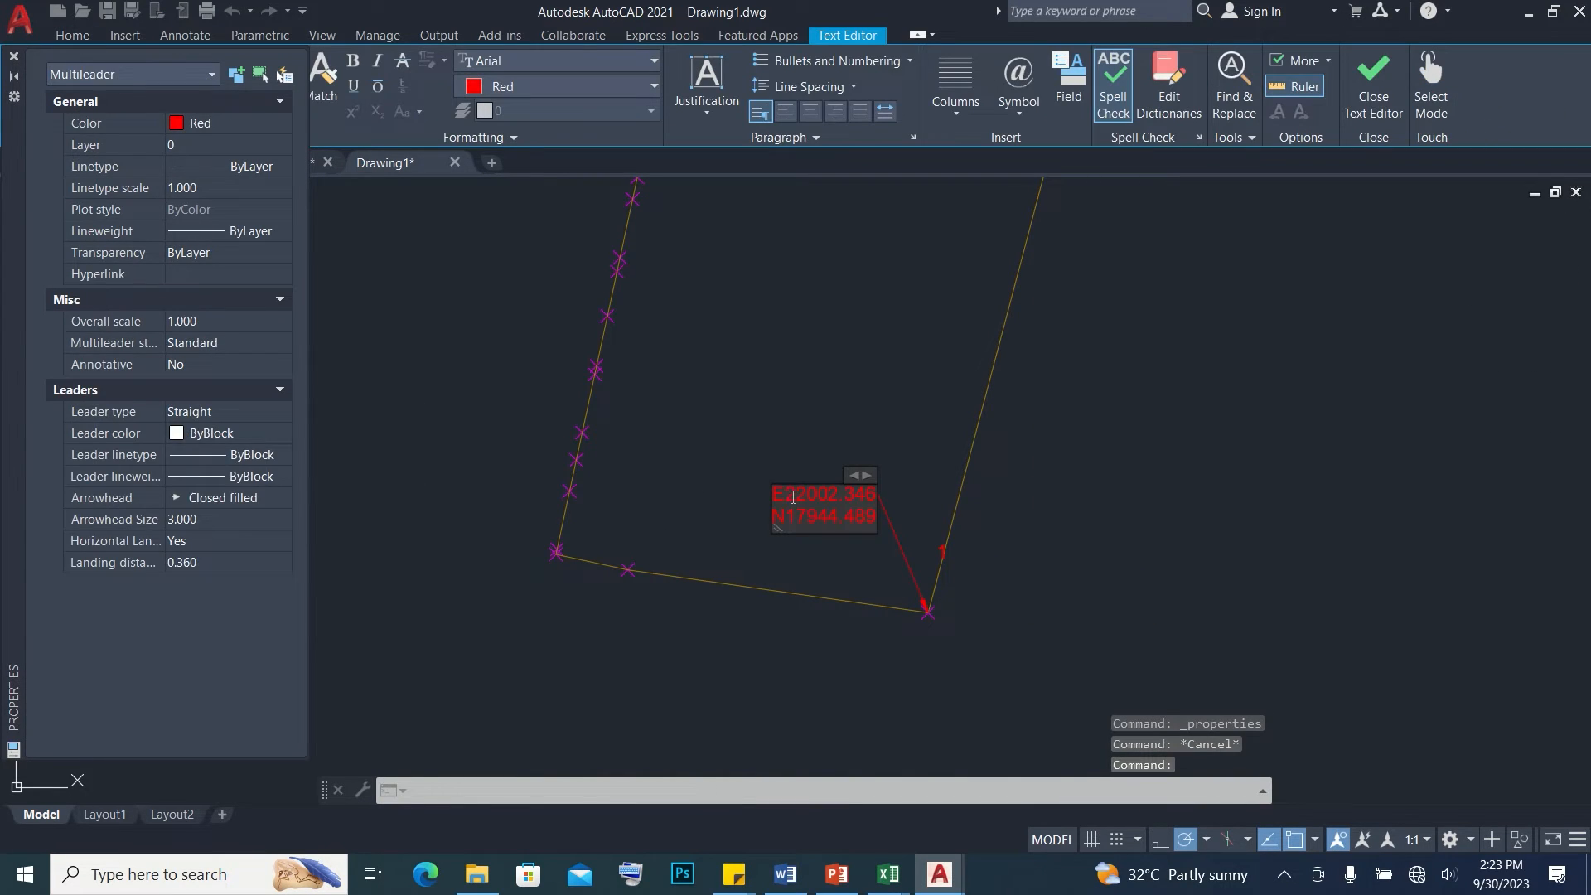
pyautogui.hotkey('ctrl', 'v')
pyautogui.click(705, 496)
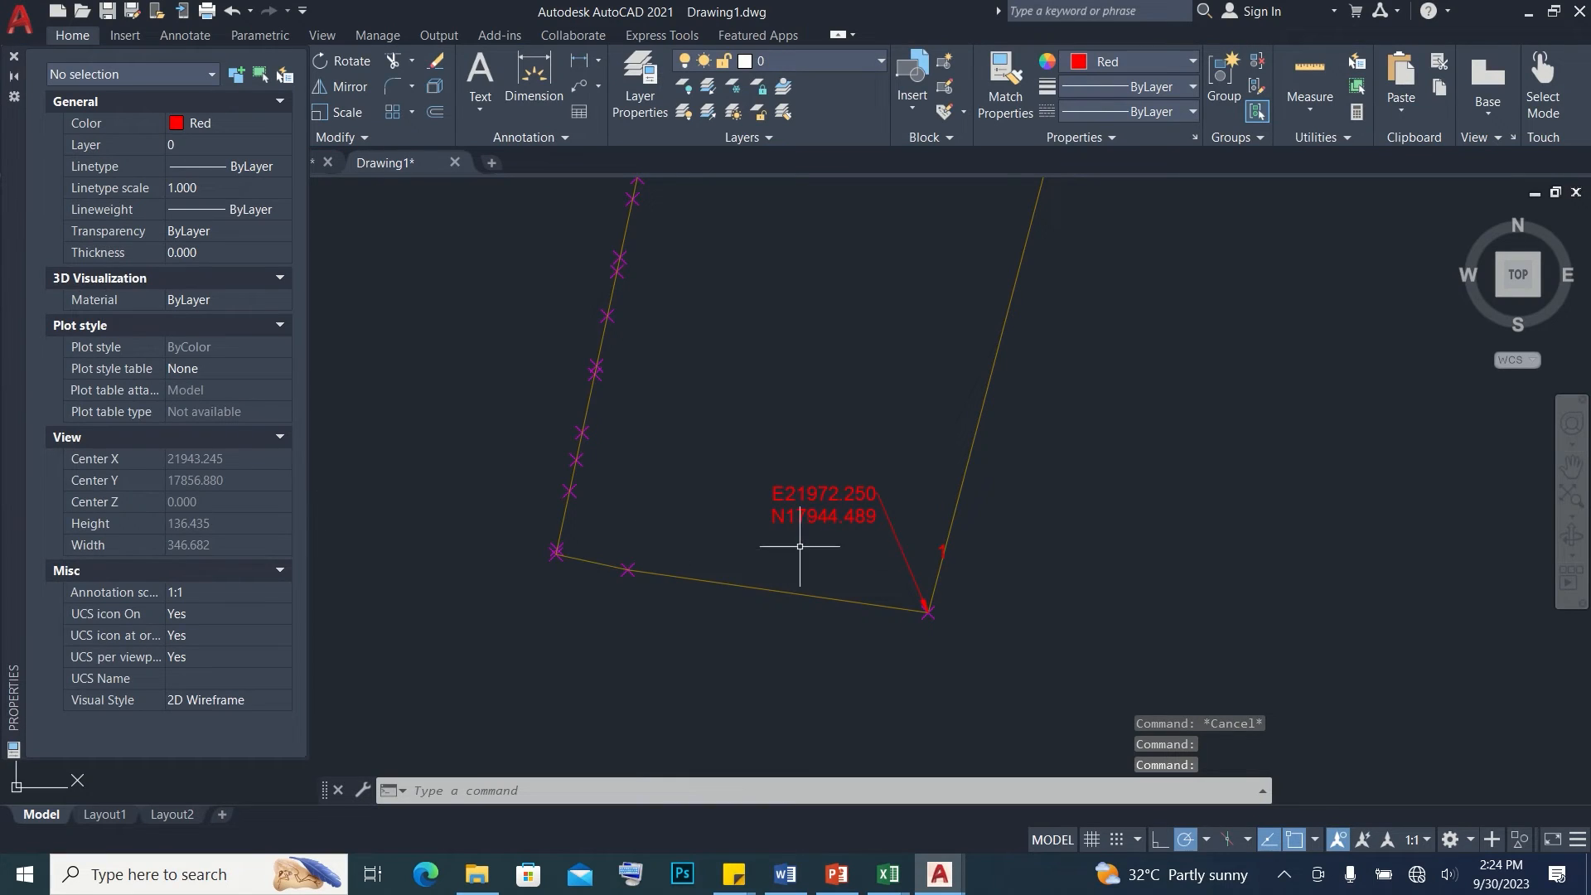
# Copy the same corner point's Position Y and change the label's northing to N17830.460
pyautogui.click(934, 621)
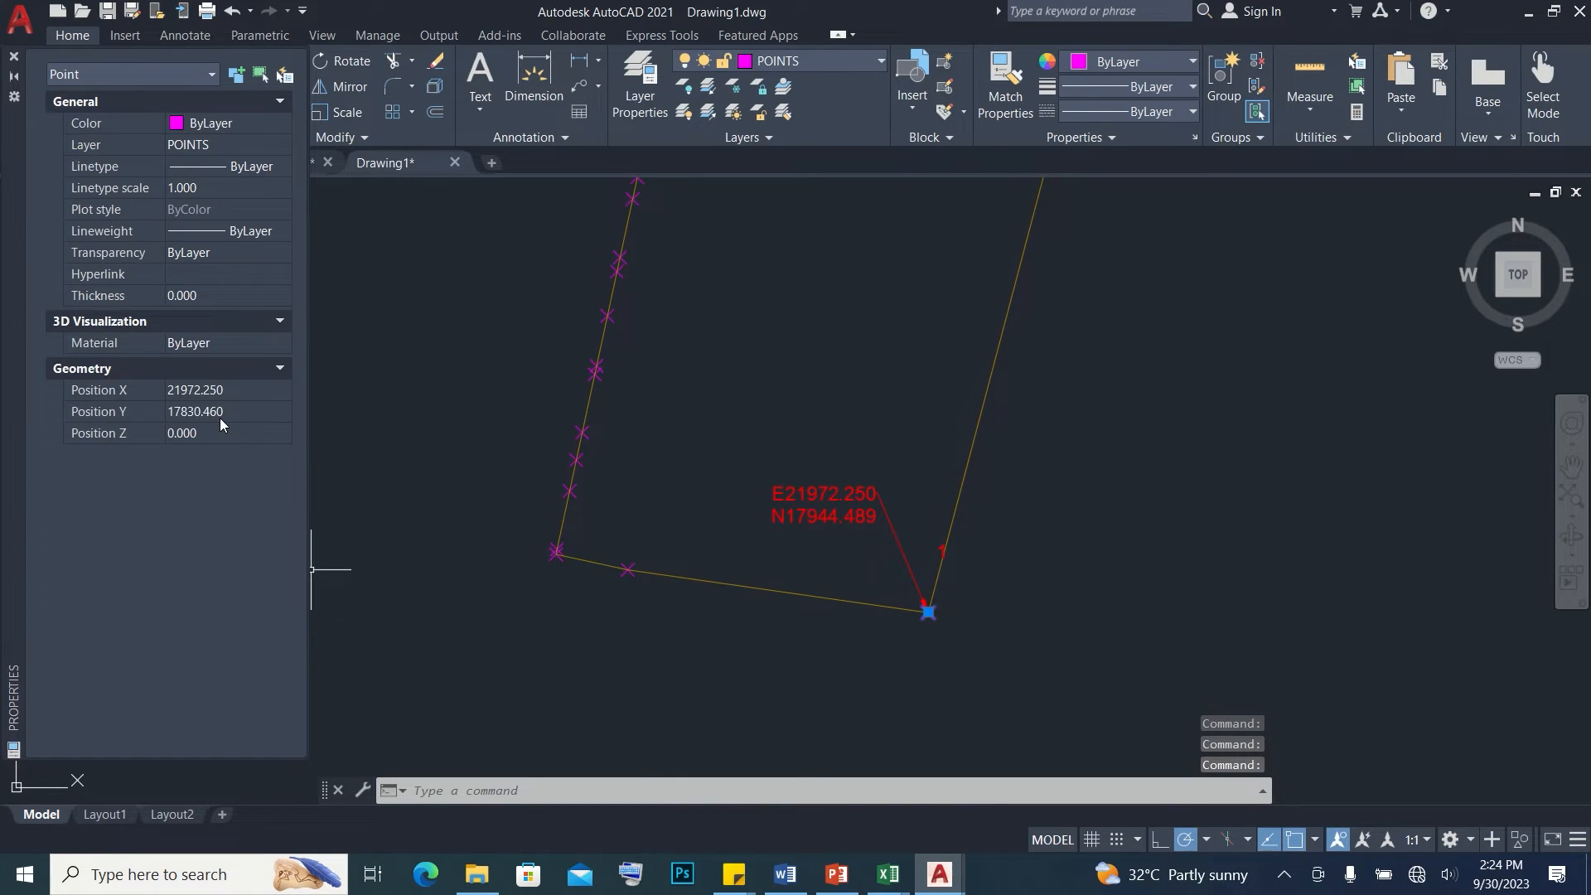
pyautogui.click(225, 414)
pyautogui.hotkey('ctrl', 'c')
pyautogui.press('Escape')
pyautogui.doubleClick(854, 516)
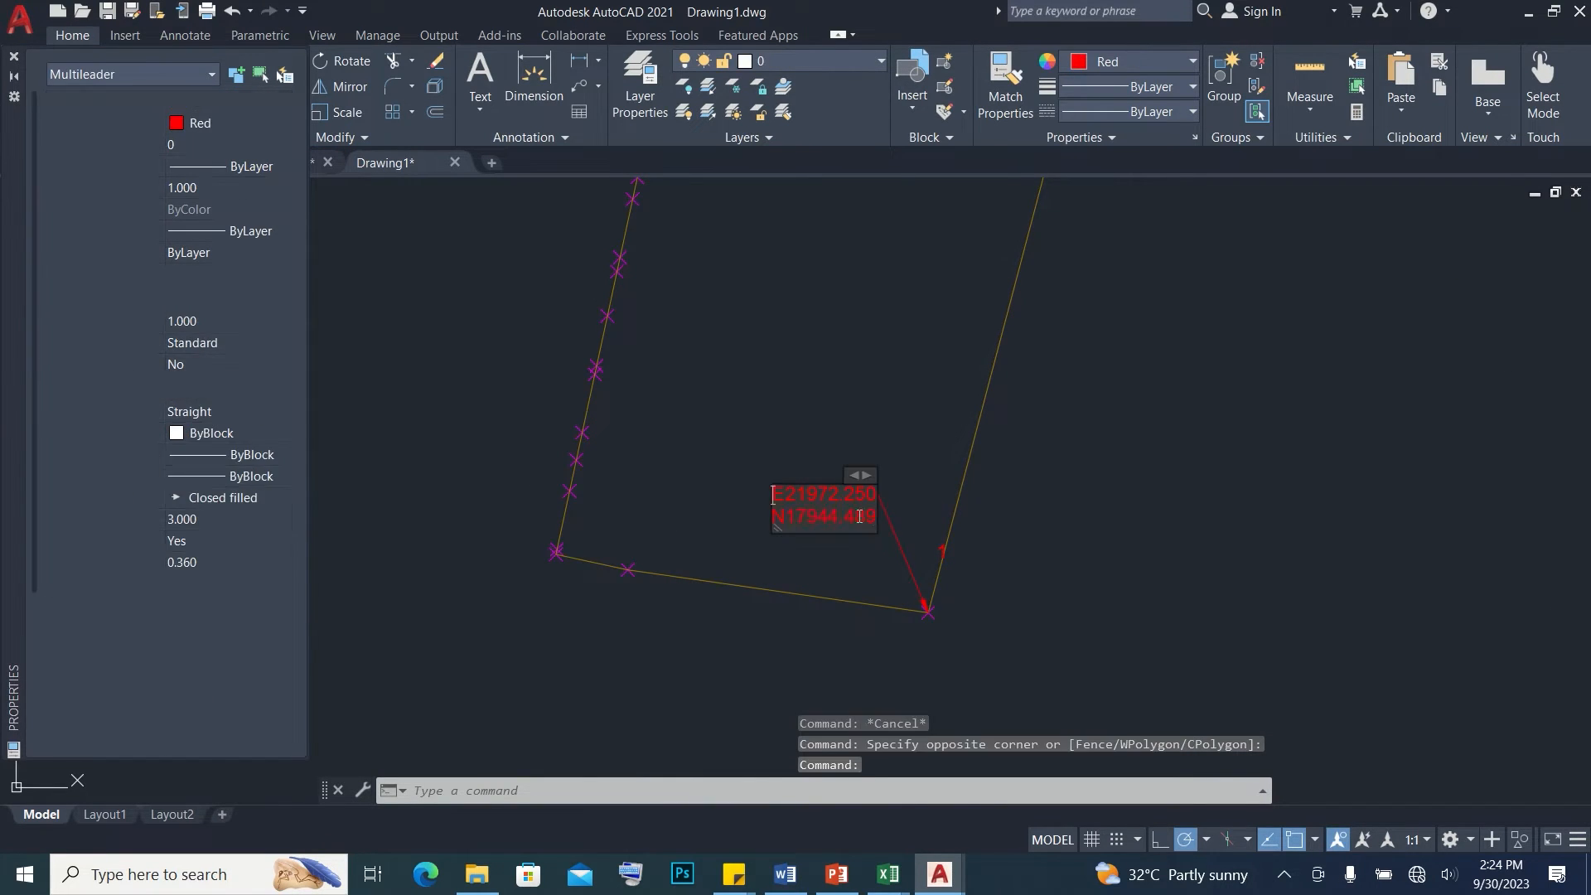
pyautogui.moveTo(786, 517); pyautogui.dragTo(876, 517)
pyautogui.hotkey('ctrl', 'v')
pyautogui.click(858, 555)
pyautogui.press('Escape')
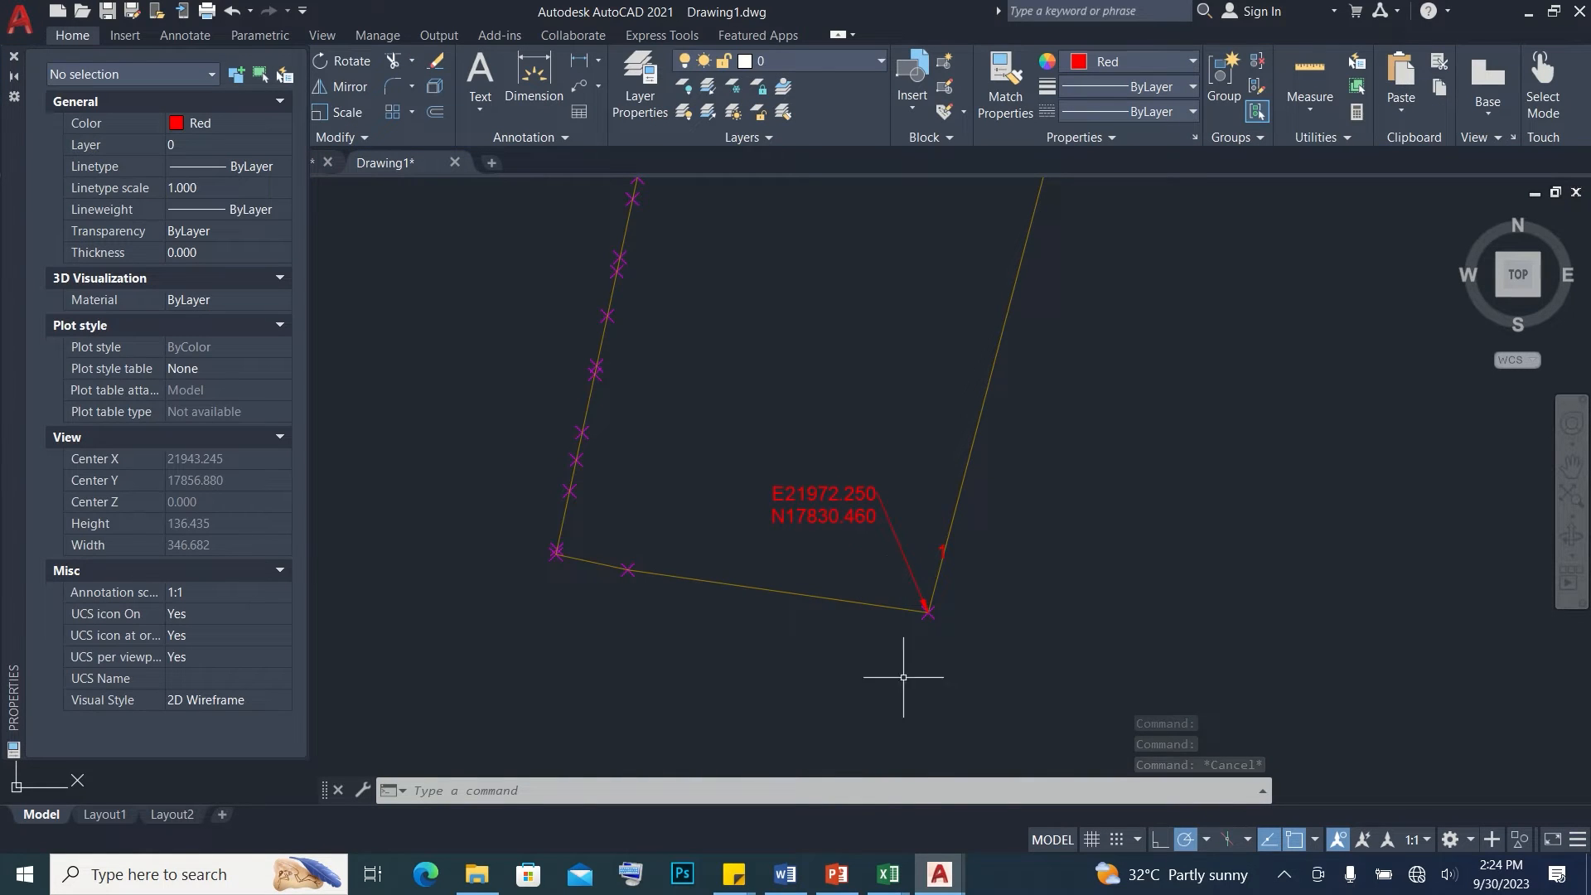
# Switch to the Excel boundary workbook and compare its coordinates with the lower right corner's label
pyautogui.moveTo(888, 874)
pyautogui.click(818, 820)
pyautogui.moveTo(186, 310); pyautogui.dragTo(187, 306)
pyautogui.moveTo(187, 306); pyautogui.dragTo(273, 290)
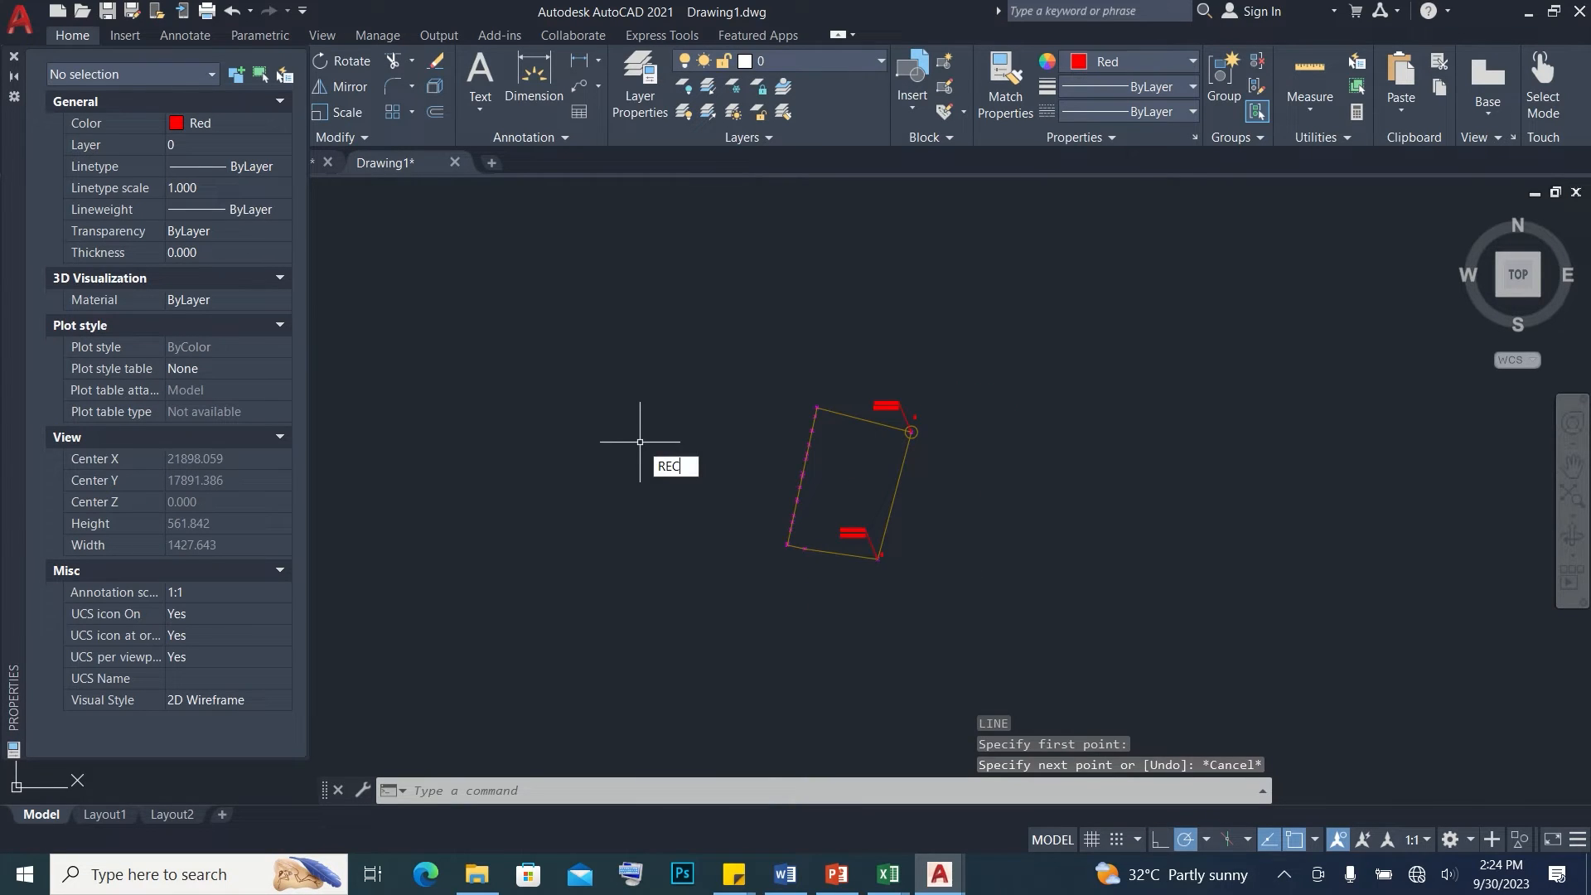
# Draw a rectangle of about 52 by 65 units in the empty area to the left of the plotted lot
pyautogui.press('Return')
pyautogui.scroll(2, 634, 369)
pyautogui.click(626, 390)
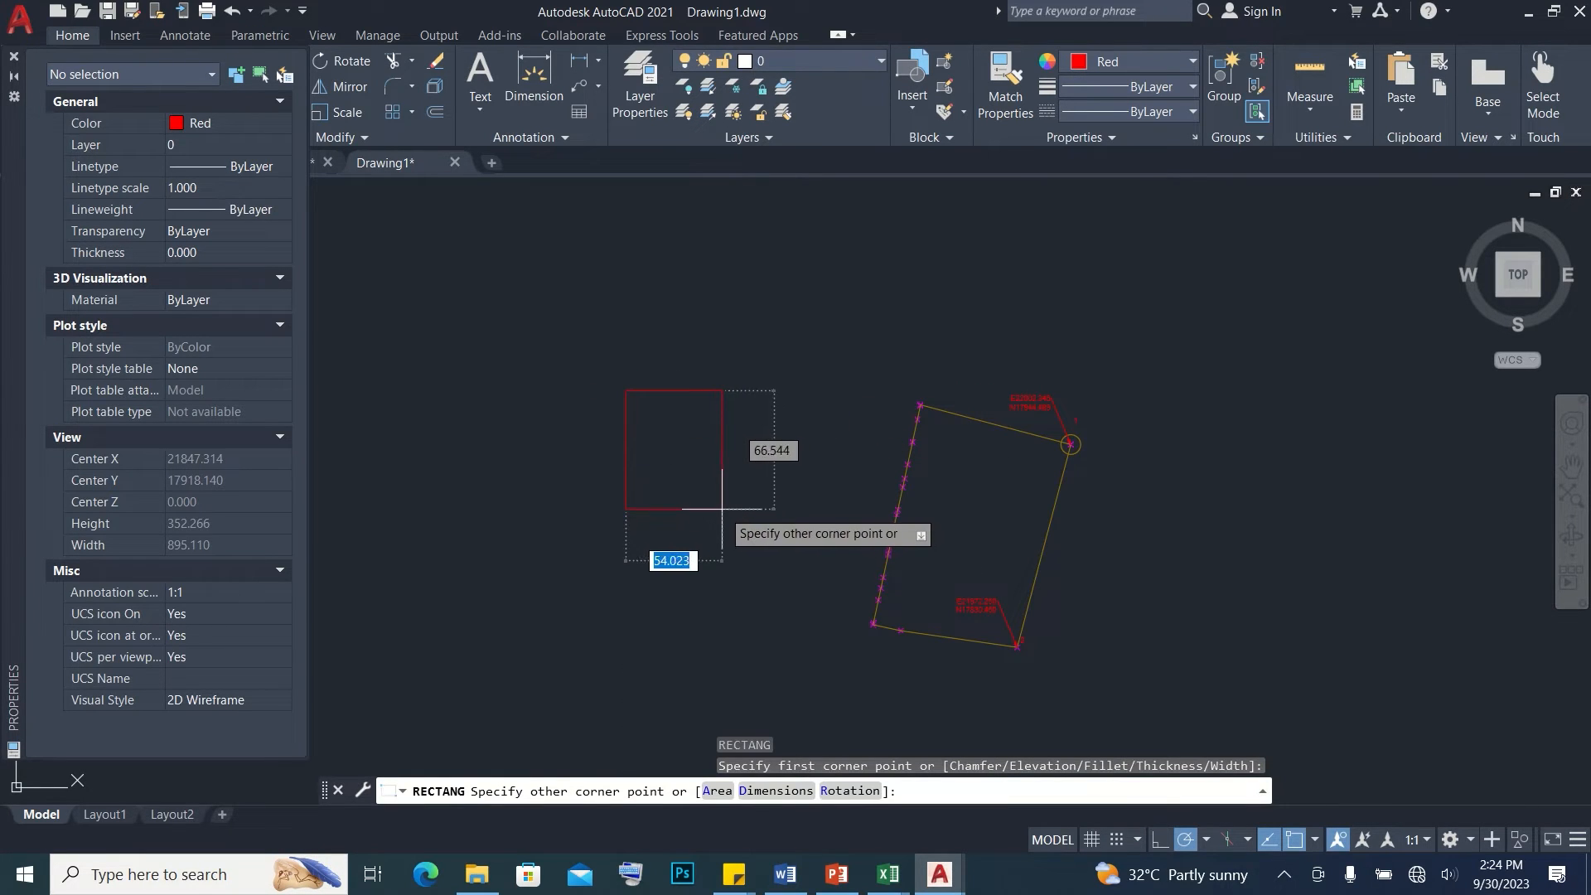
pyautogui.click(719, 507)
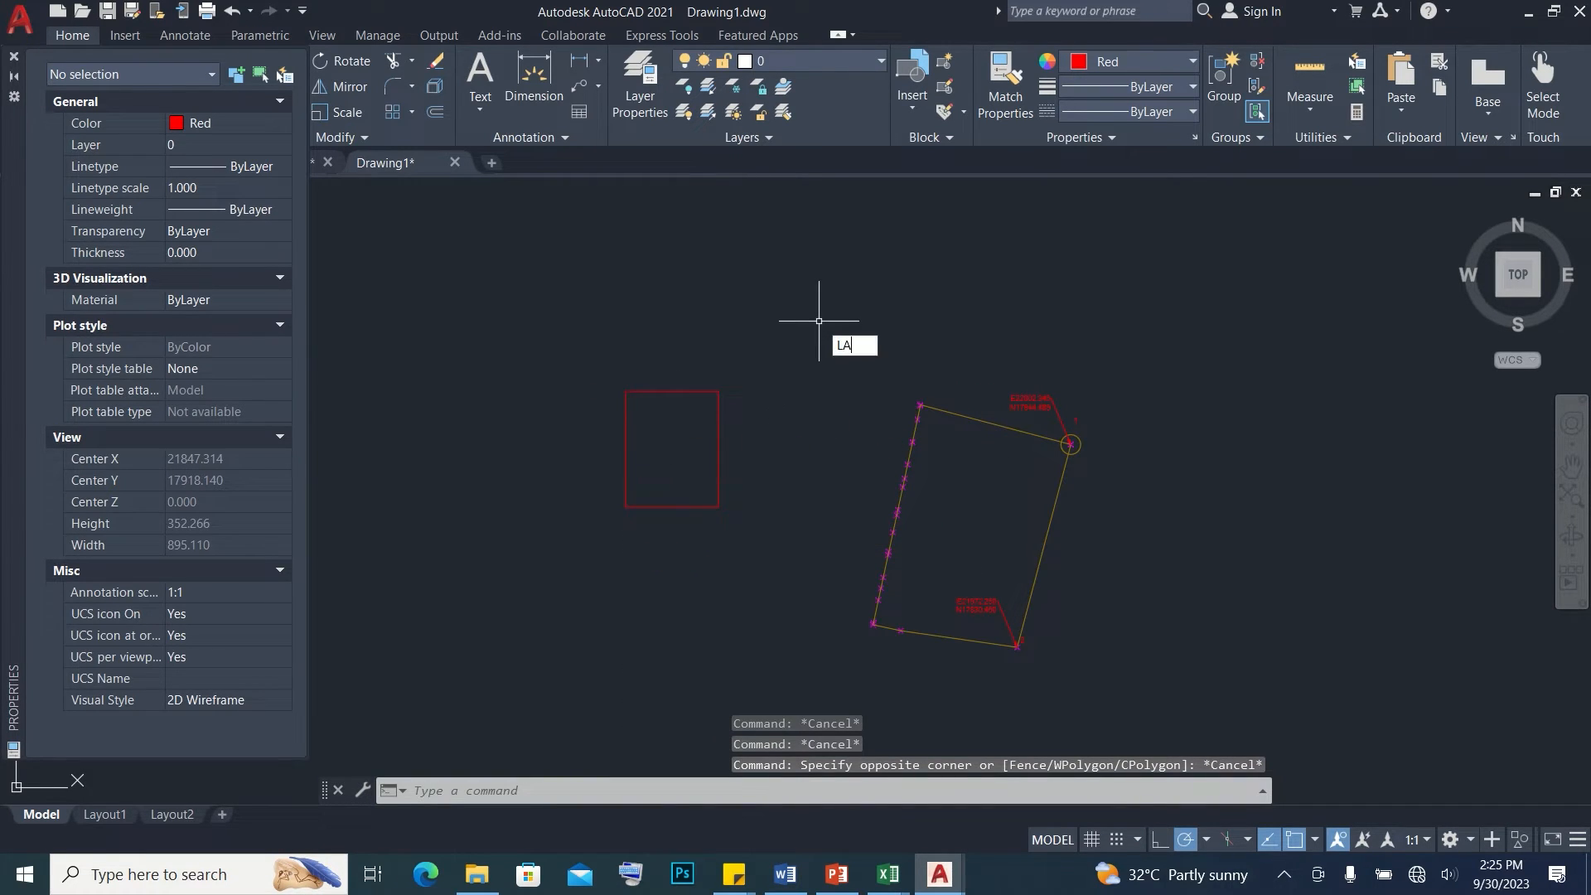
# Create a layer named PROPERTY LINE AS DRAWN ON PLANS and give it color 50
pyautogui.press('Return')
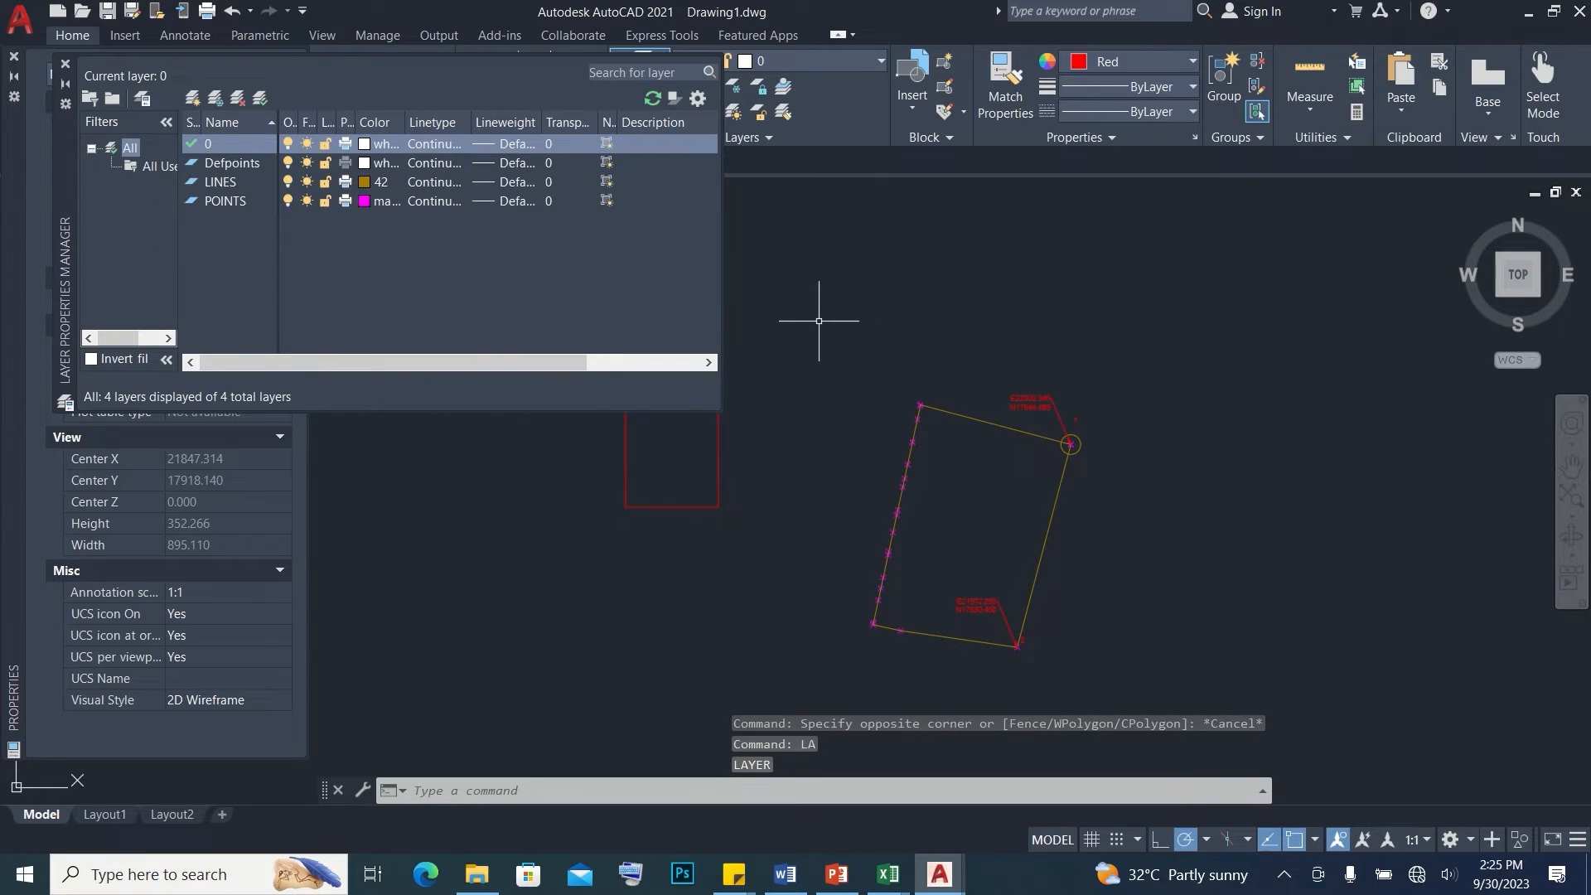
pyautogui.rightClick(297, 147)
pyautogui.click(363, 228)
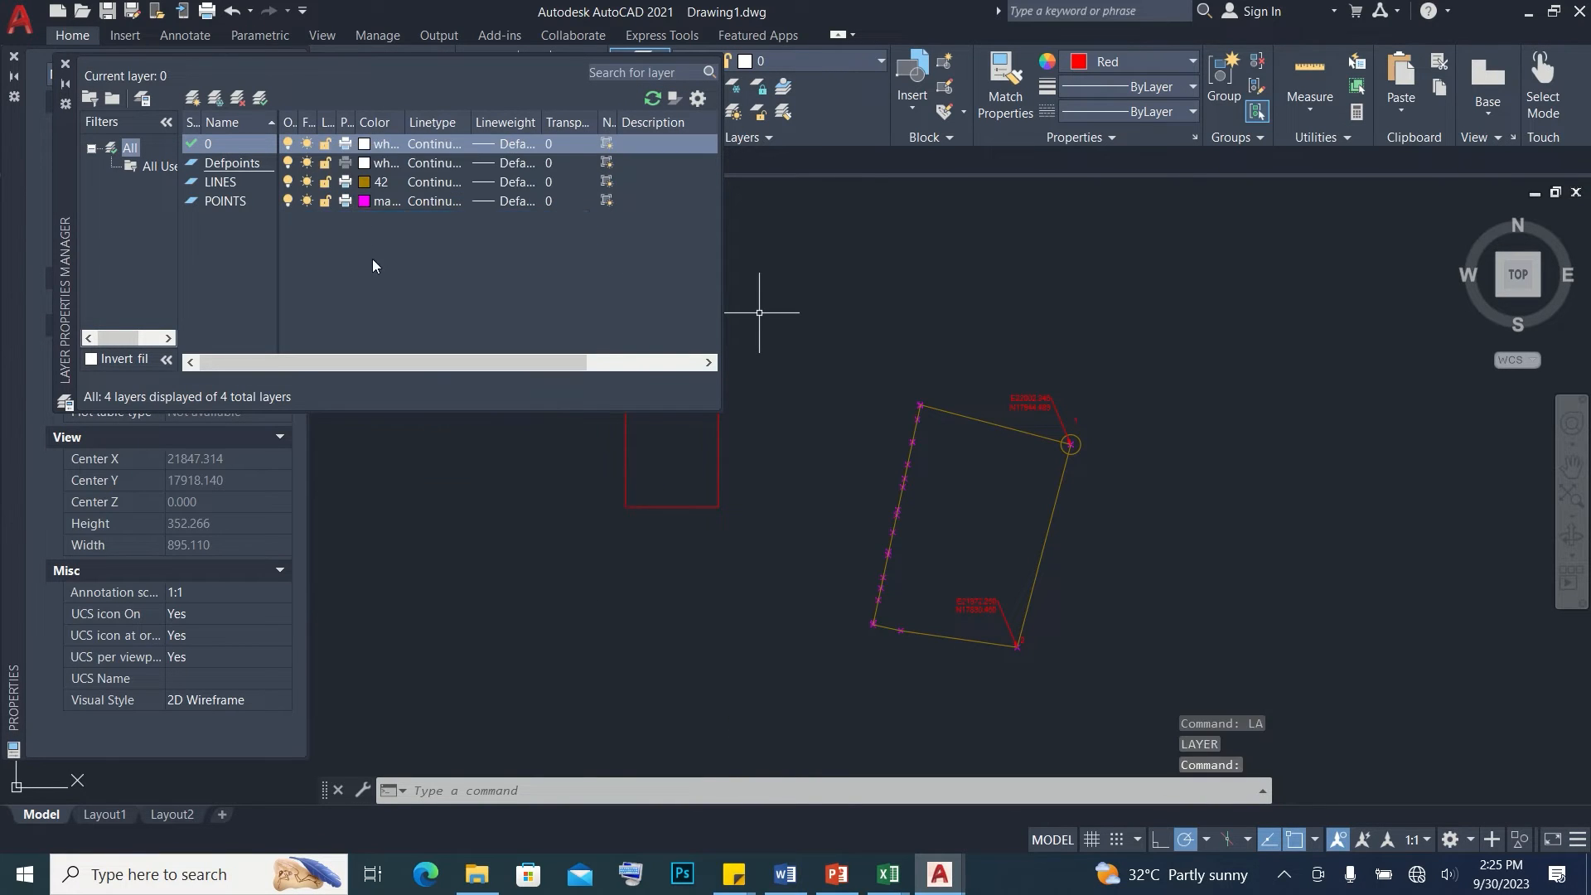
pyautogui.moveTo(427, 163); pyautogui.dragTo(313, 164)
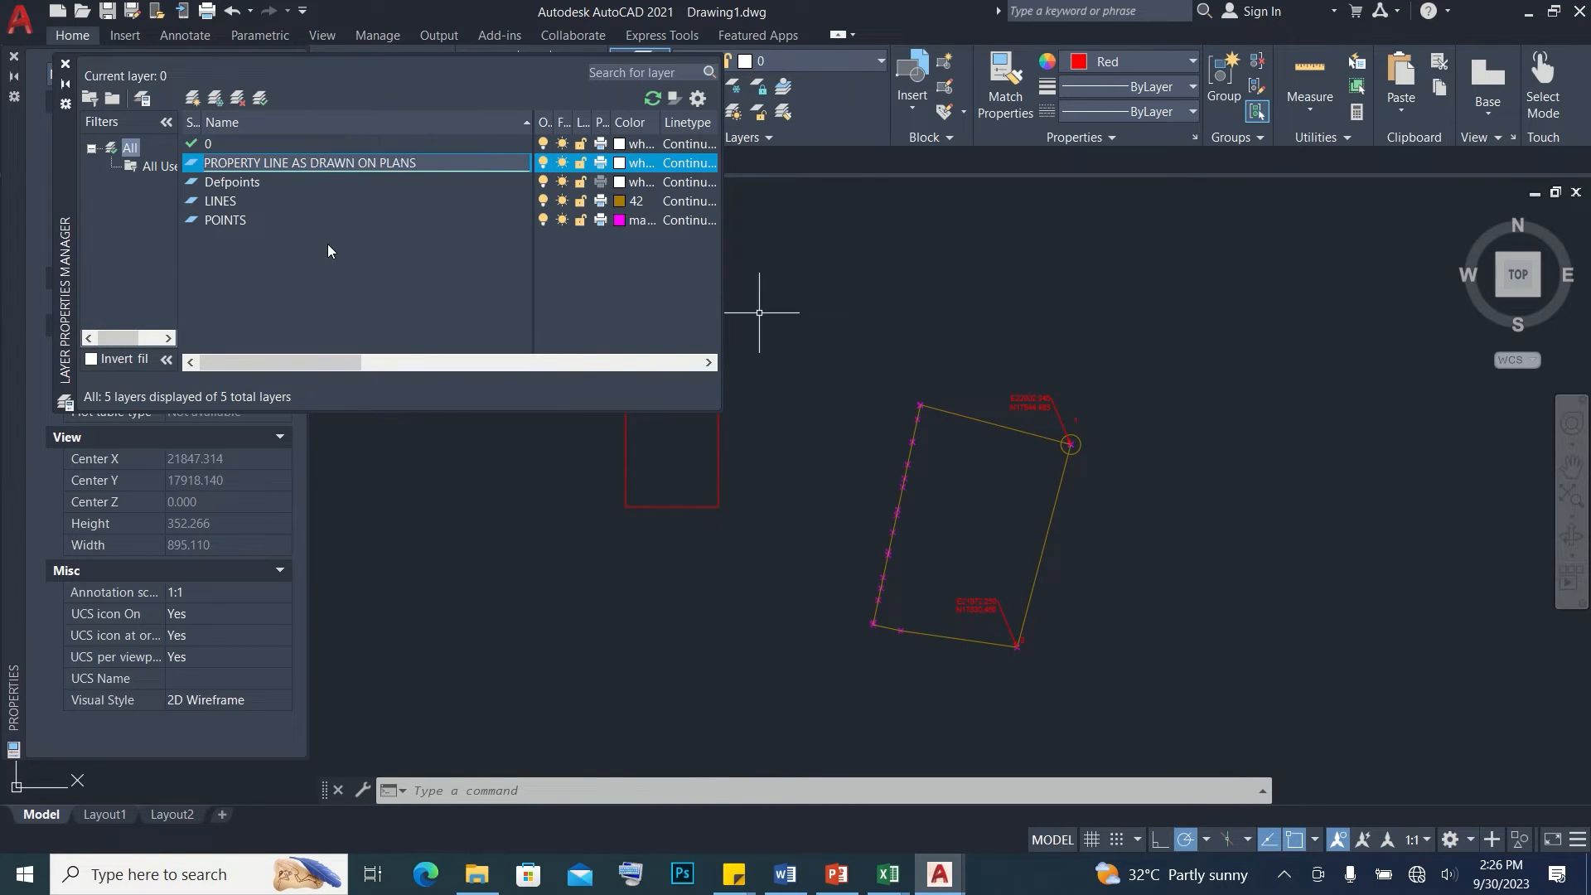
pyautogui.press('Return')
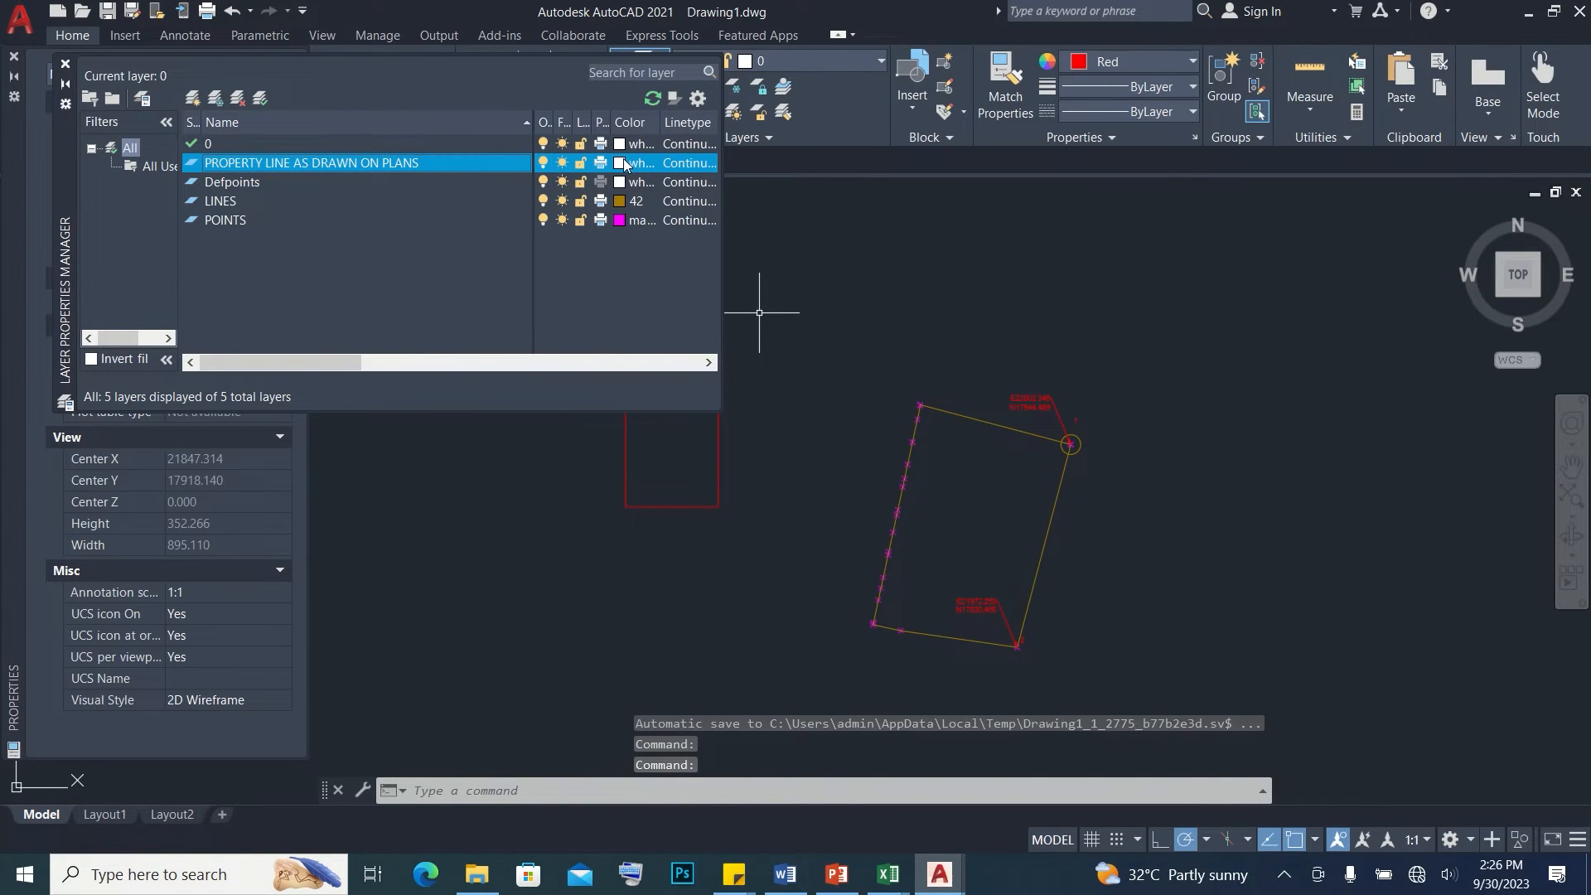
pyautogui.click(624, 163)
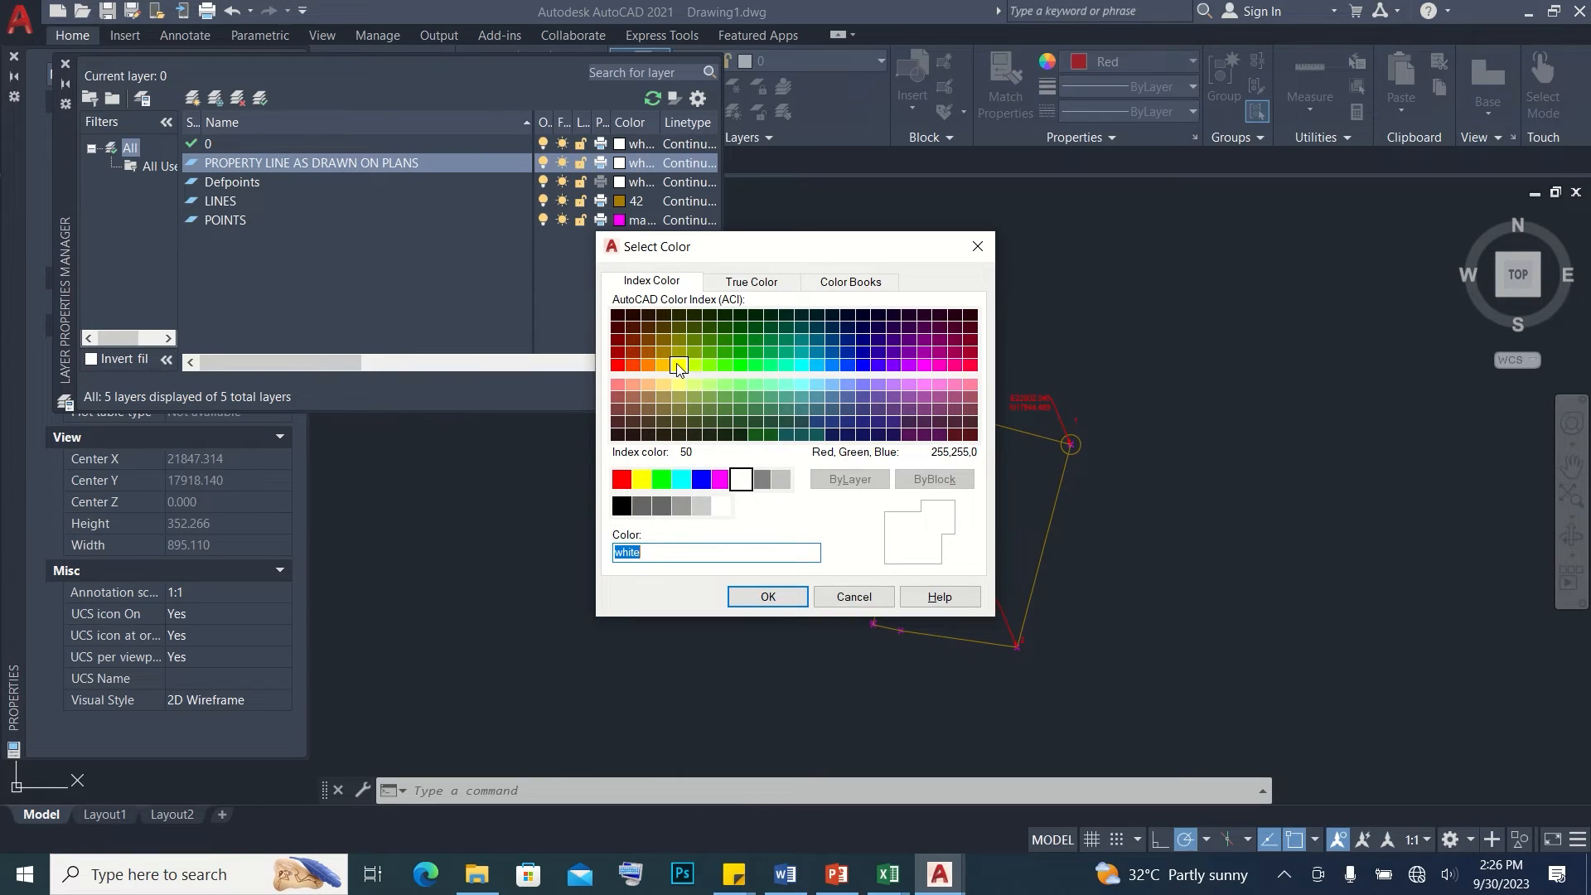
pyautogui.click(768, 597)
# Move the new rectangle onto the PROPERTY LINE AS DRAWN ON PLANS layer and clear the selection
pyautogui.moveTo(821, 487); pyautogui.dragTo(989, 614, button='middle')
pyautogui.click(921, 597)
pyautogui.click(859, 557)
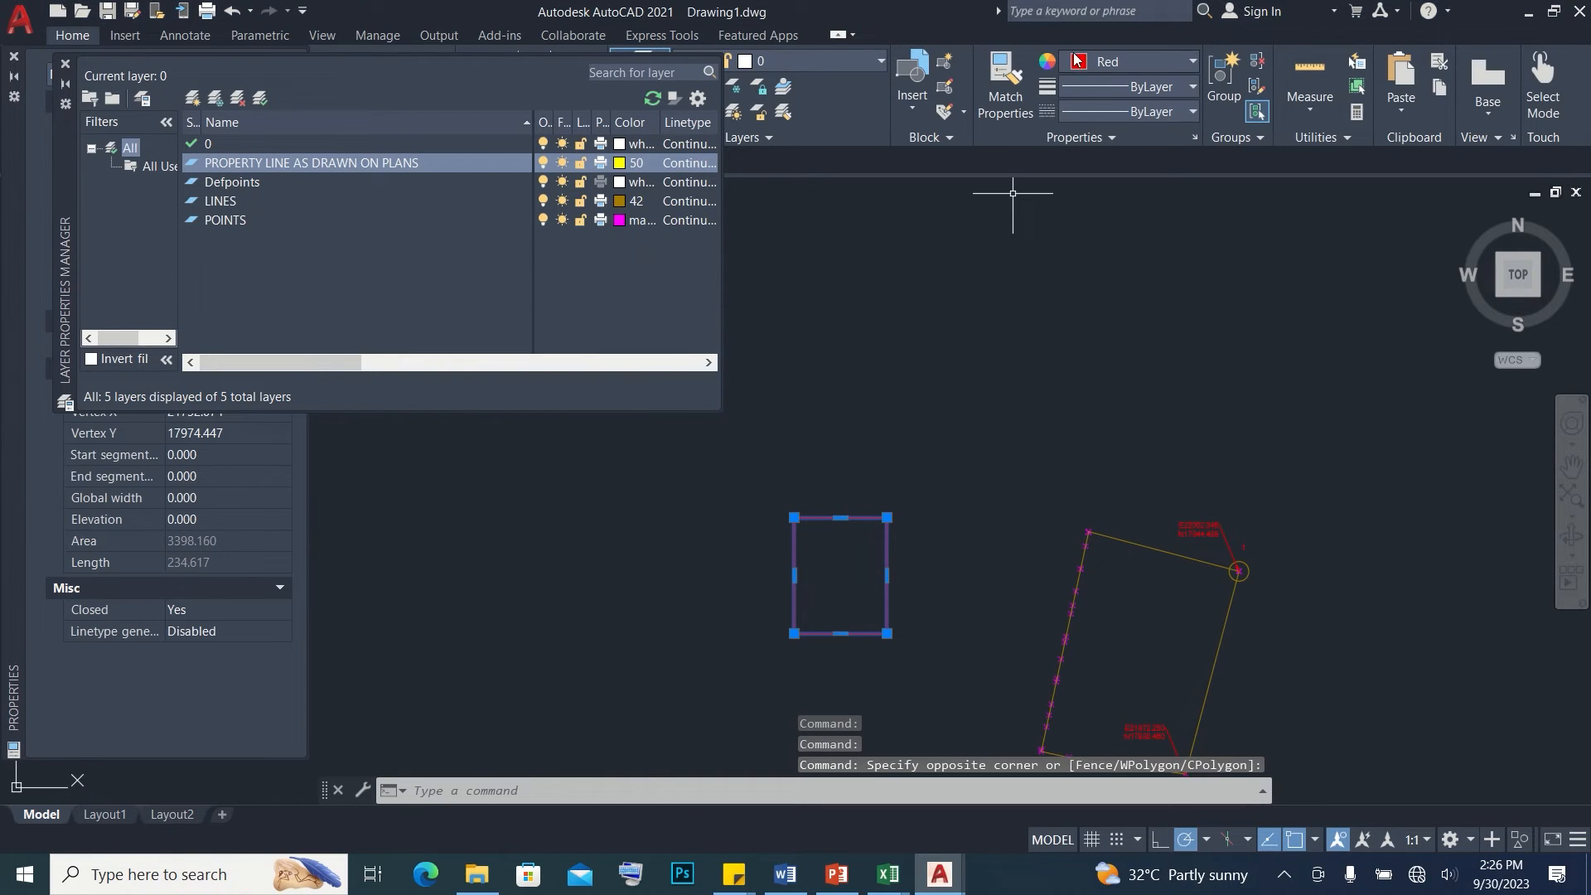
pyautogui.click(872, 61)
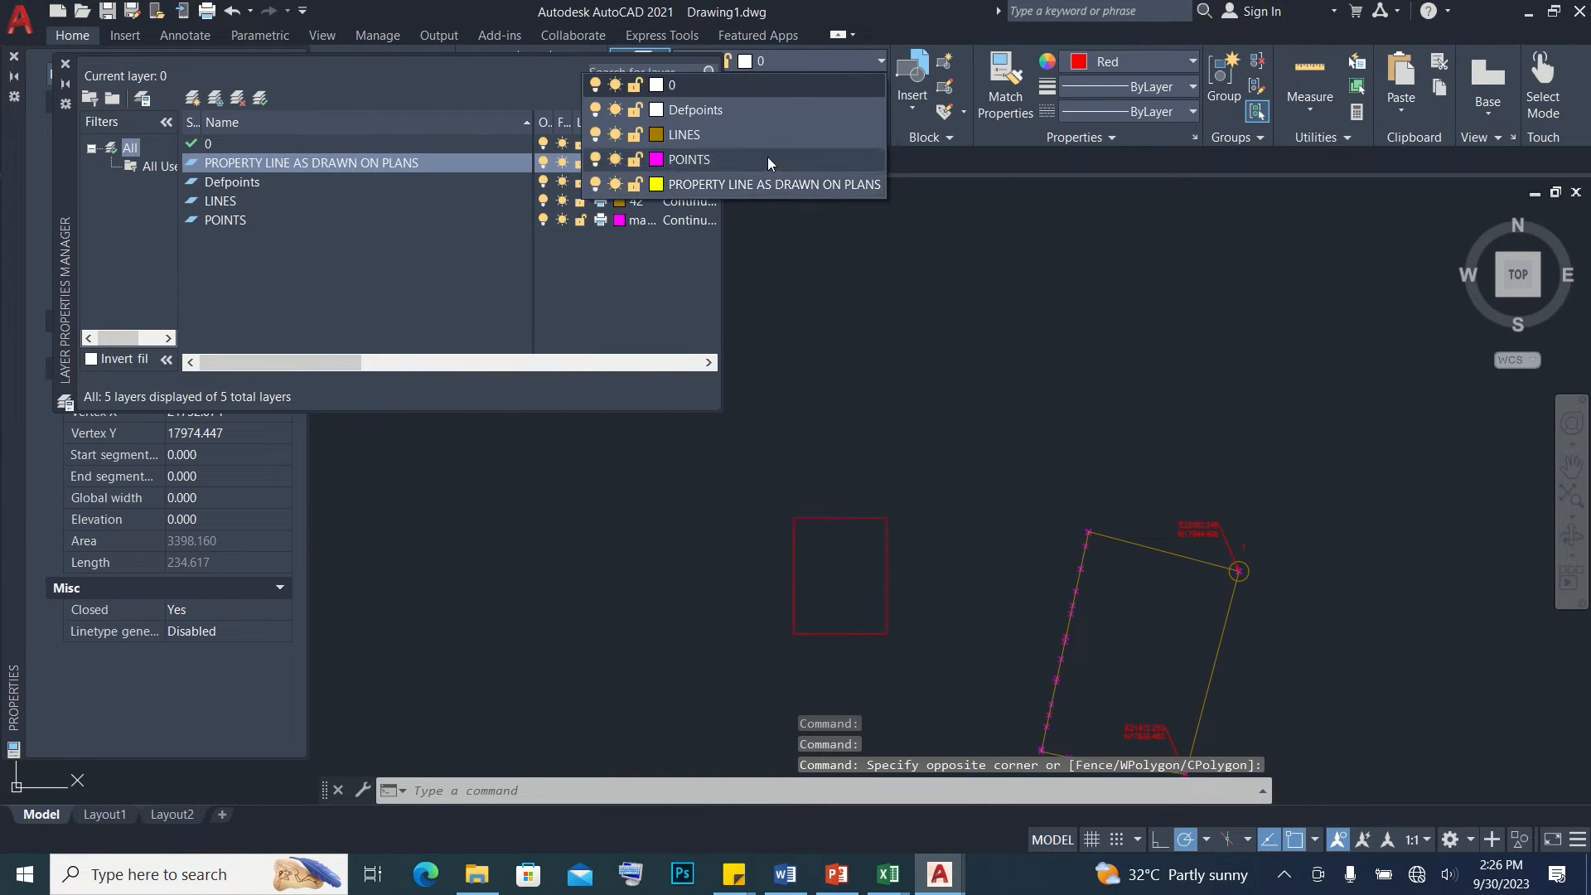
pyautogui.click(770, 195)
pyautogui.moveTo(903, 518); pyautogui.dragTo(926, 377, button='middle')
pyautogui.press('Escape')
# Offset the rectangle outward by 2 units
pyautogui.click(867, 370)
pyautogui.scroll(2, 844, 344)
pyautogui.press('Return')
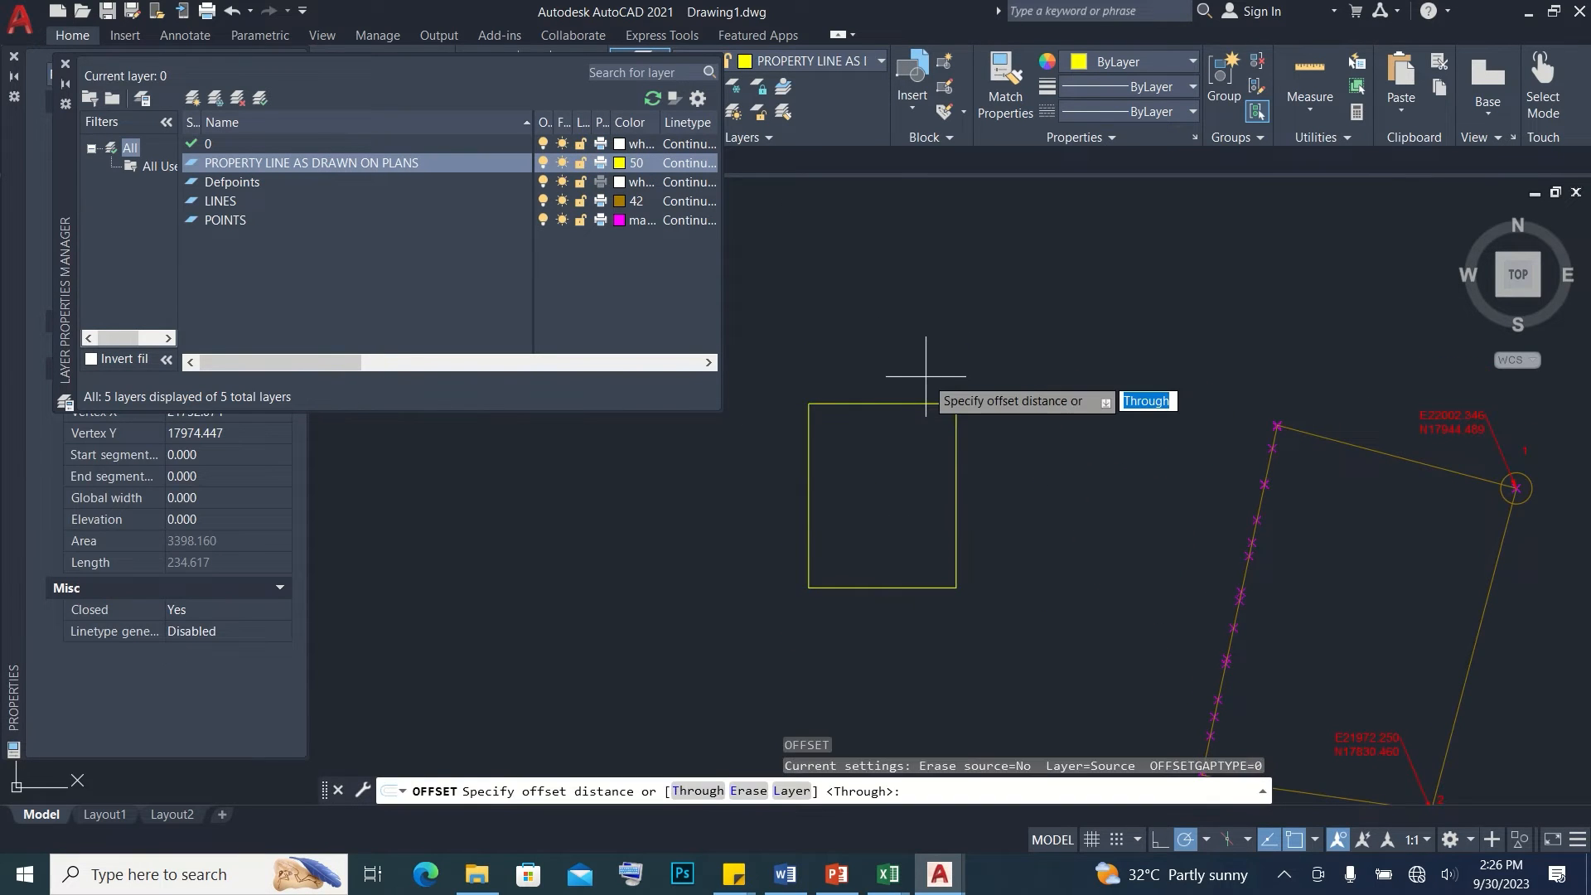
pyautogui.write('2')
pyautogui.press('Return')
pyautogui.click(743, 472)
pyautogui.press('Escape')
# Trim away the left and bottom sides of the outer rectangle
pyautogui.moveTo(752, 462); pyautogui.dragTo(750, 421, button='middle')
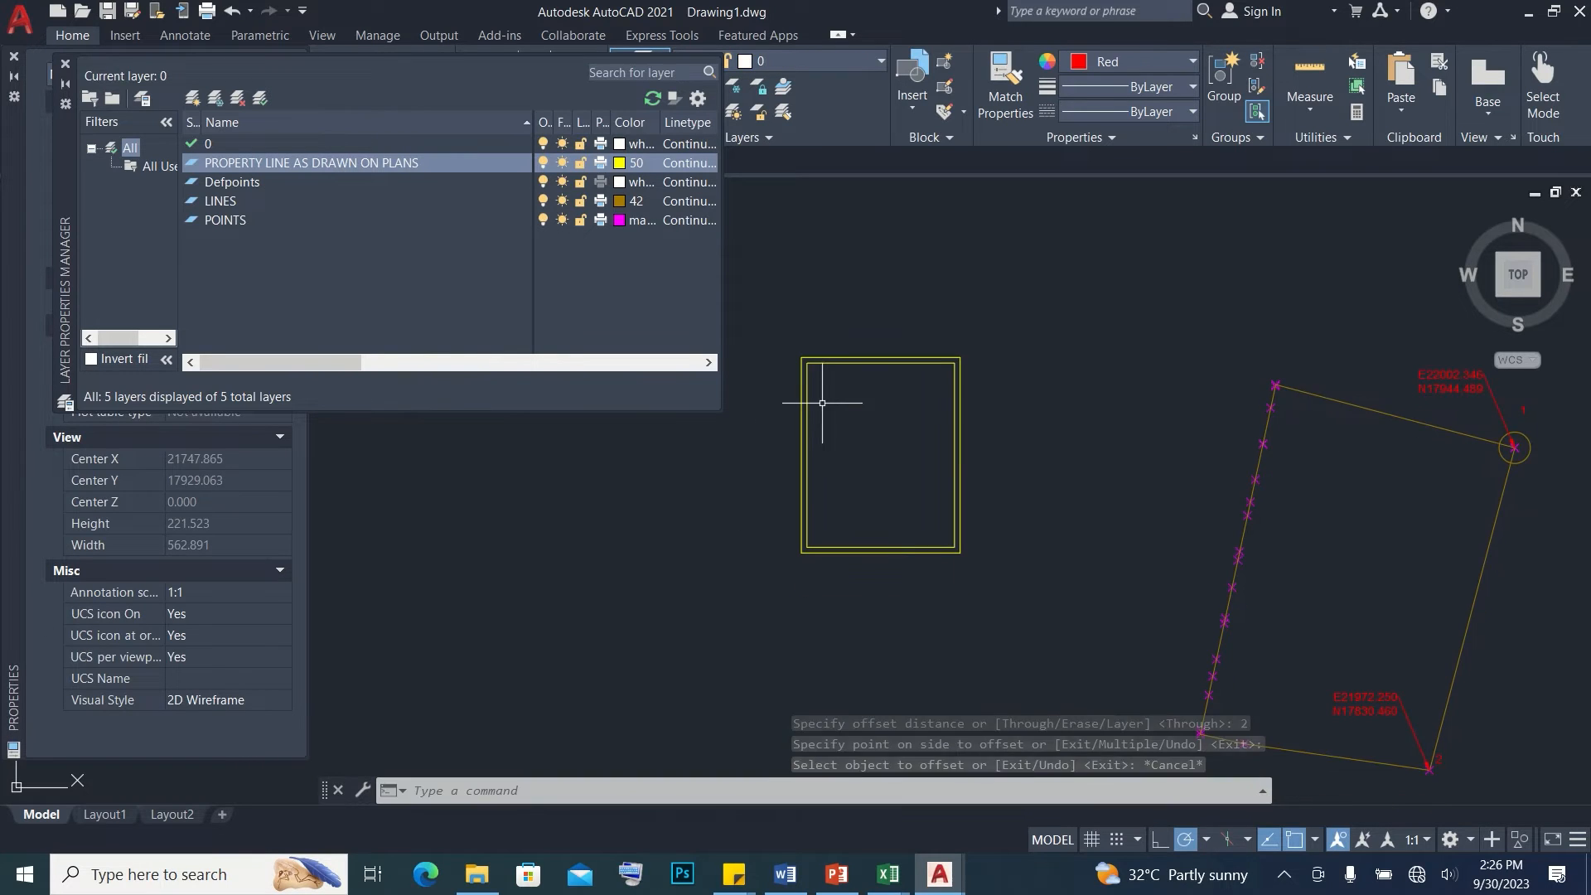
pyautogui.write('tr')
pyautogui.press('Return')
pyautogui.moveTo(821, 401); pyautogui.dragTo(800, 401)
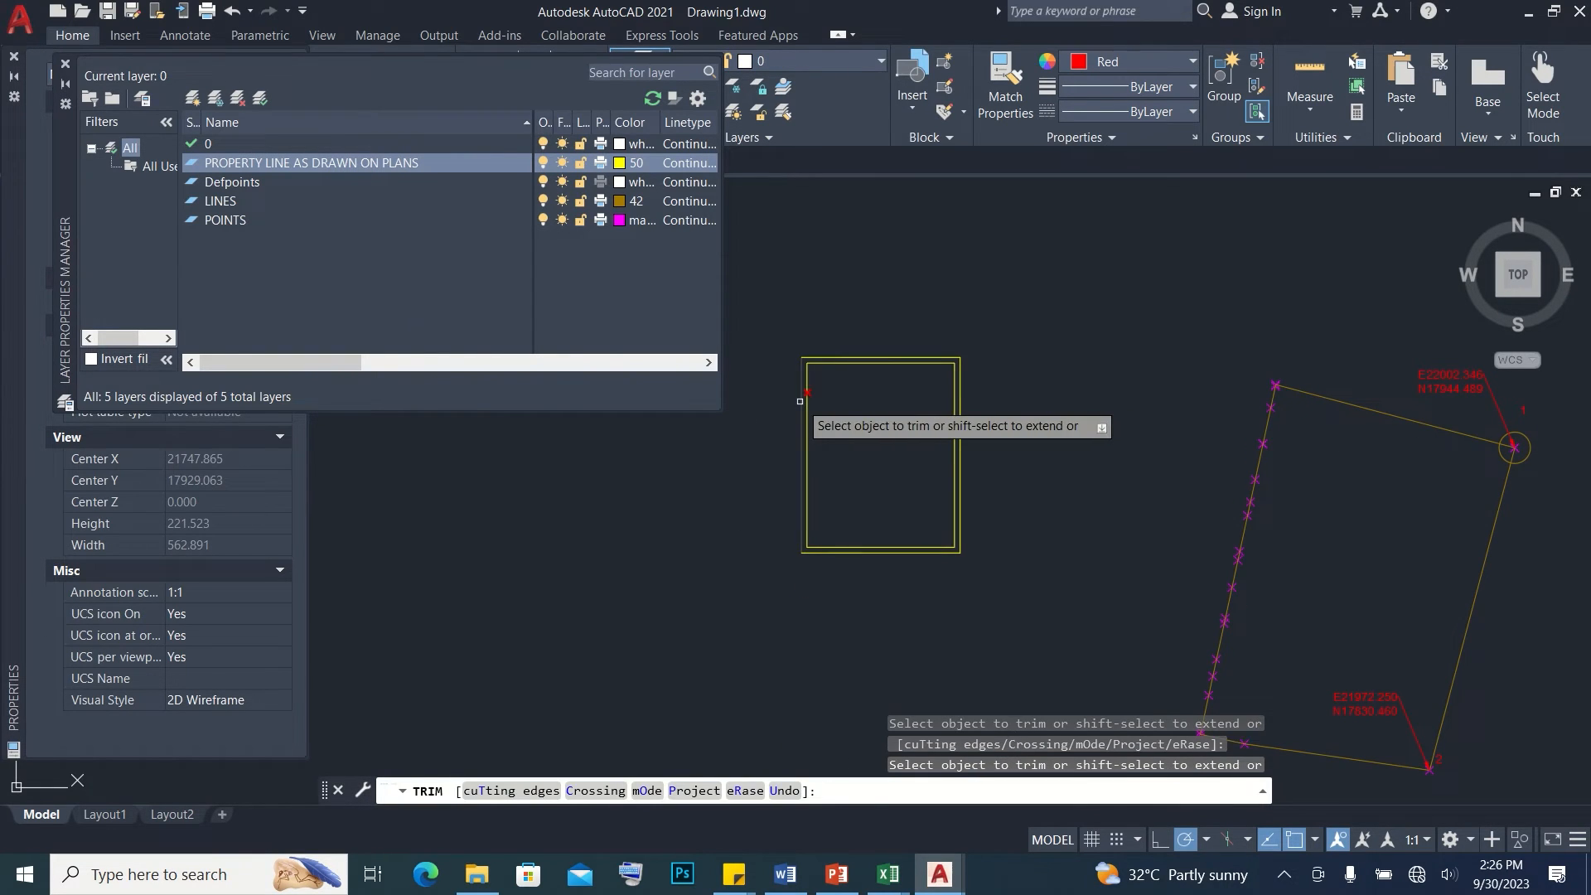
pyautogui.click(800, 401)
pyautogui.press('Escape')
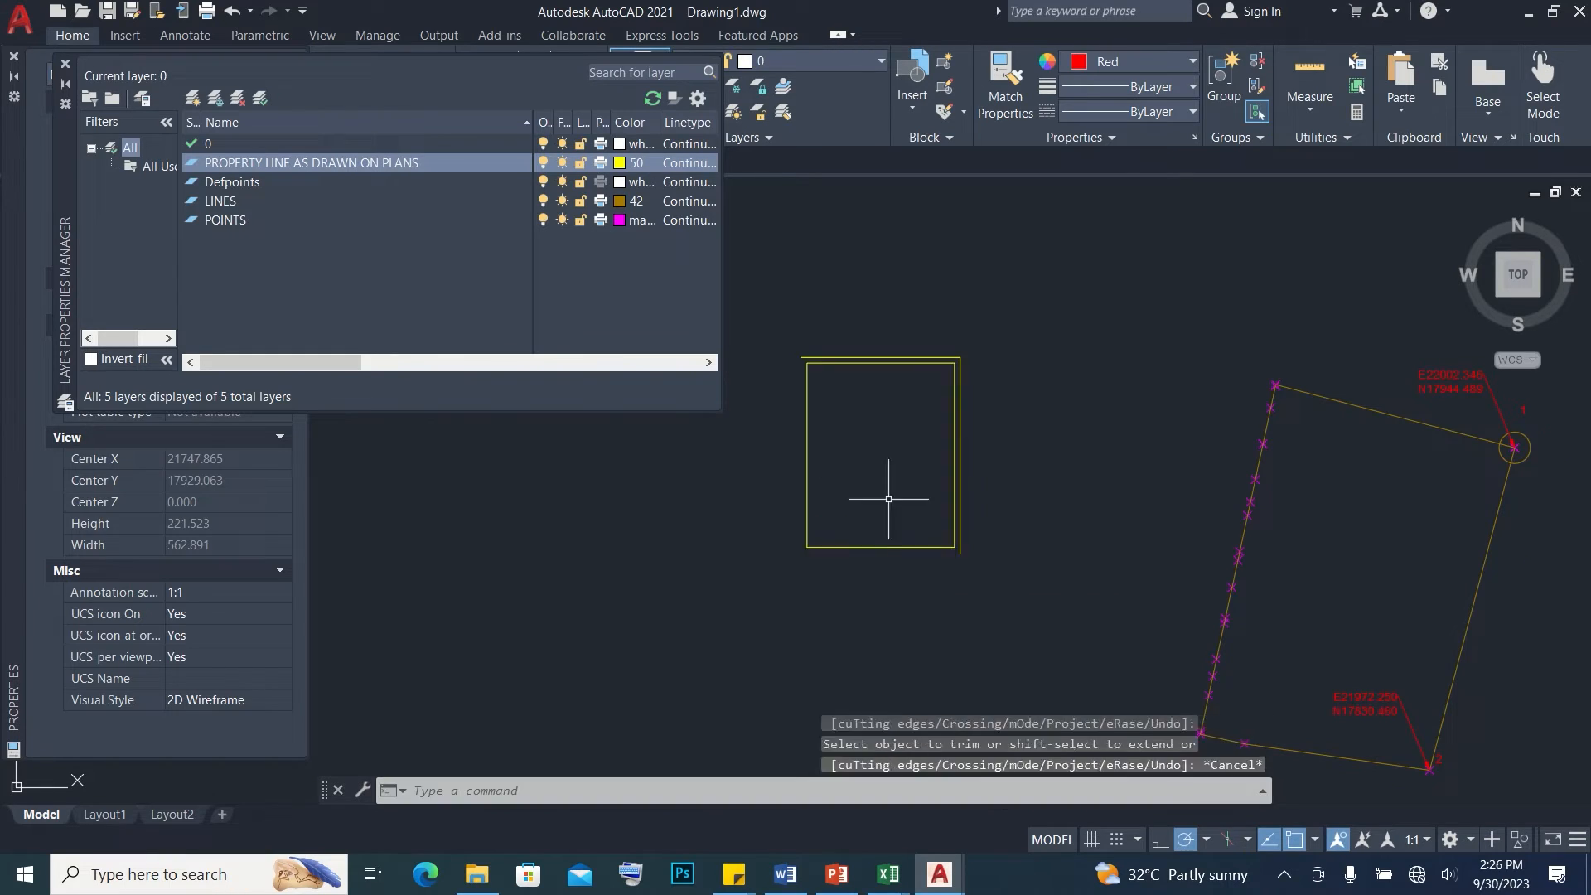
# Place a multiline text reading Property Line above the top side of the rectangle
pyautogui.moveTo(888, 497); pyautogui.dragTo(920, 516, button='middle')
pyautogui.write('t')
pyautogui.press('Return')
pyautogui.click(900, 329)
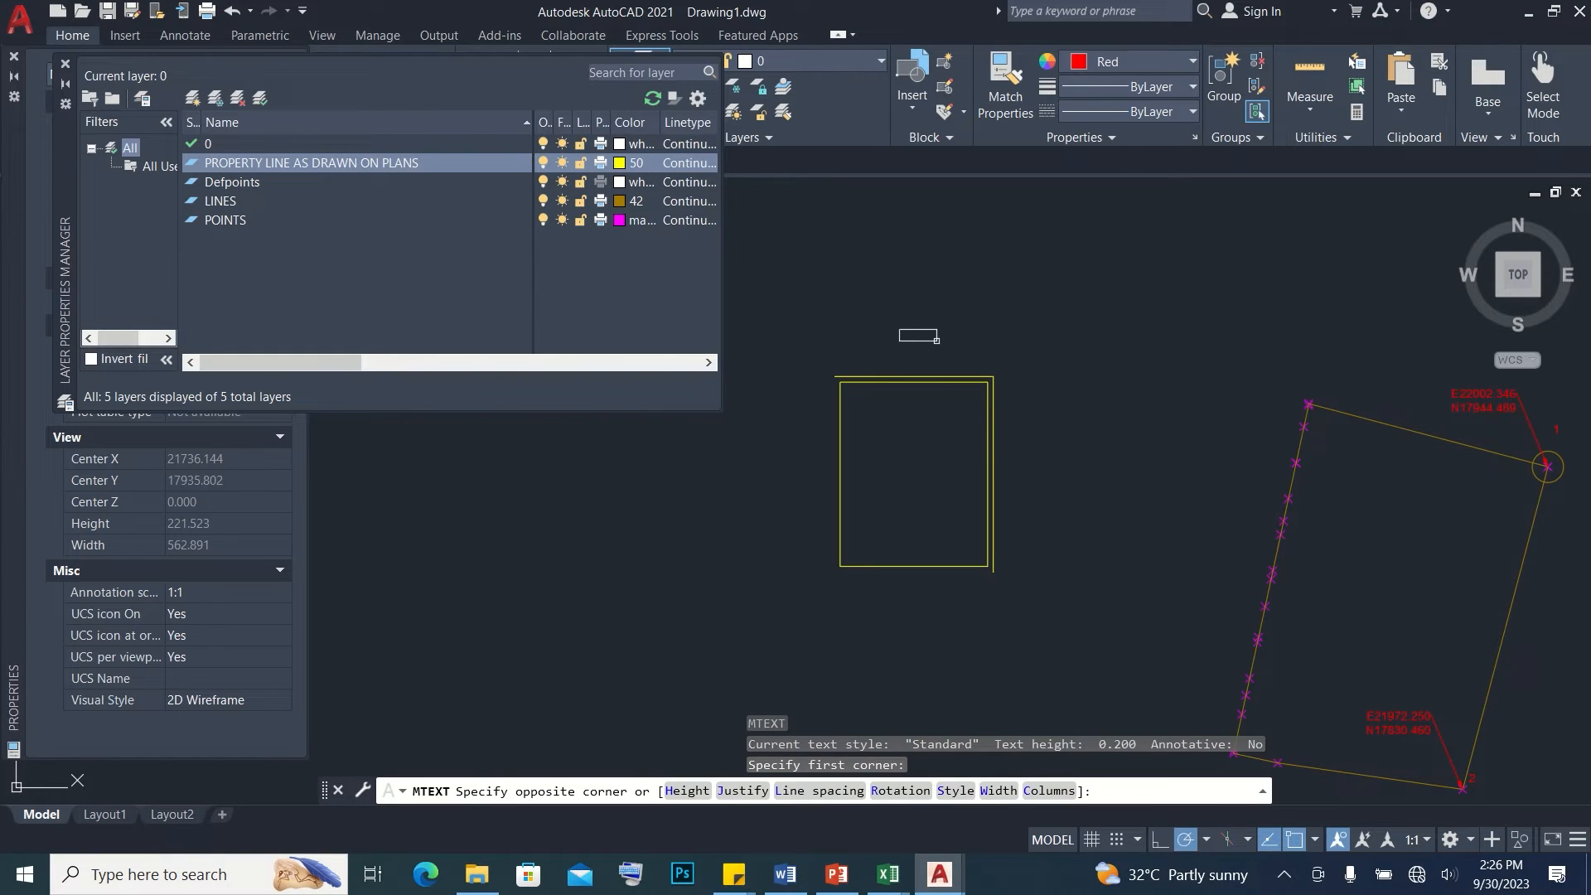
pyautogui.click(915, 340)
pyautogui.write('Property Line')
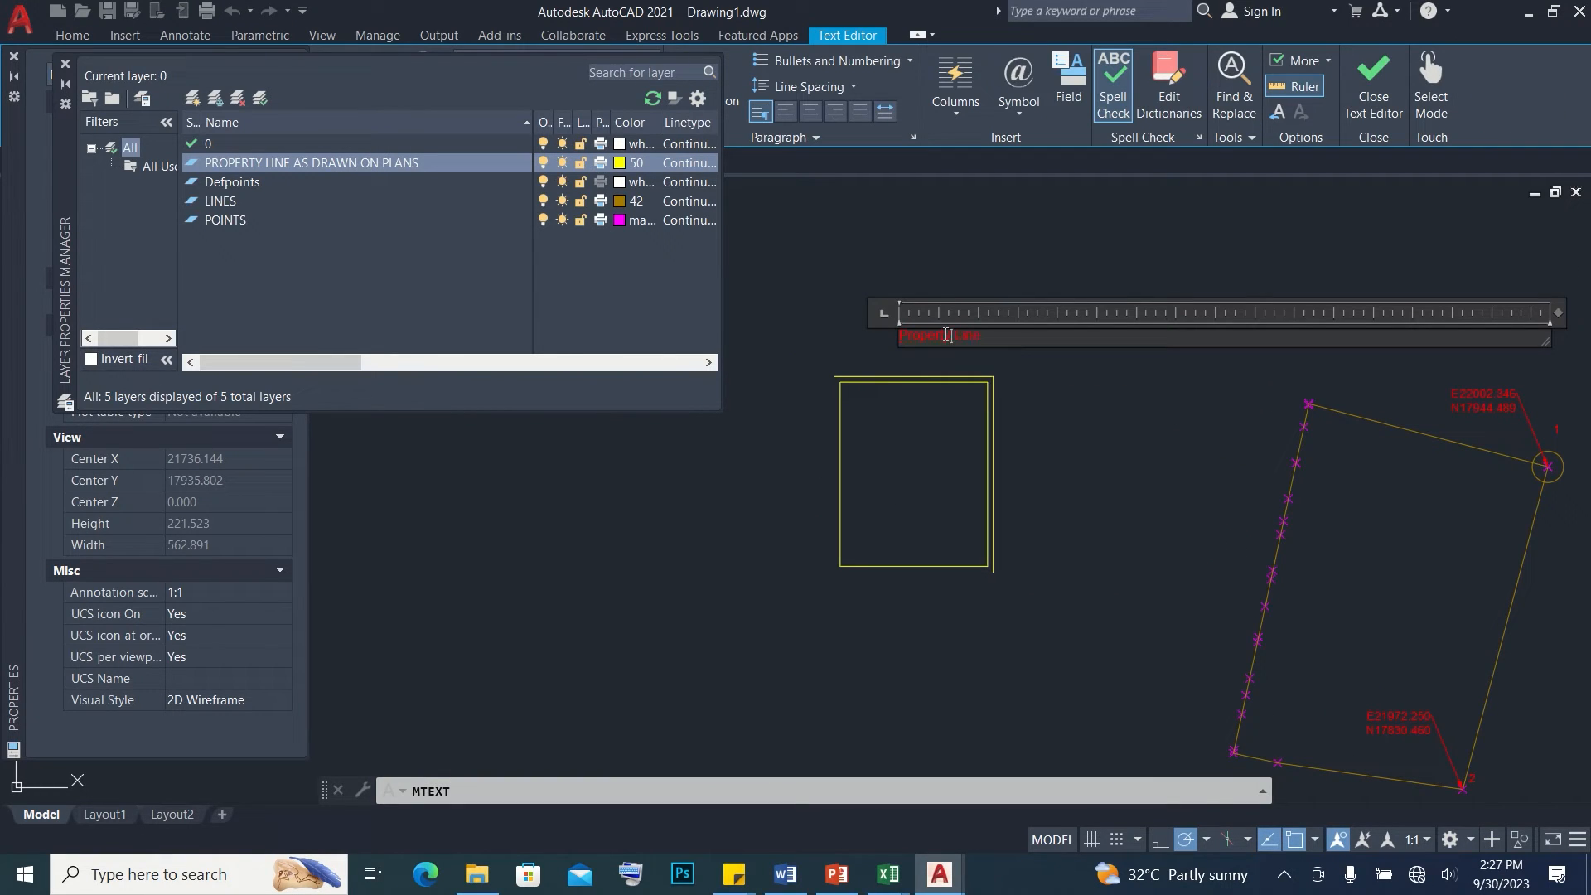
pyautogui.click(942, 372)
# Set the height of the Property Line text to 3
pyautogui.doubleClick(918, 333)
pyautogui.hotkey('ctrl', 'a')
pyautogui.click(233, 87)
pyautogui.write('3')
pyautogui.press('Return')
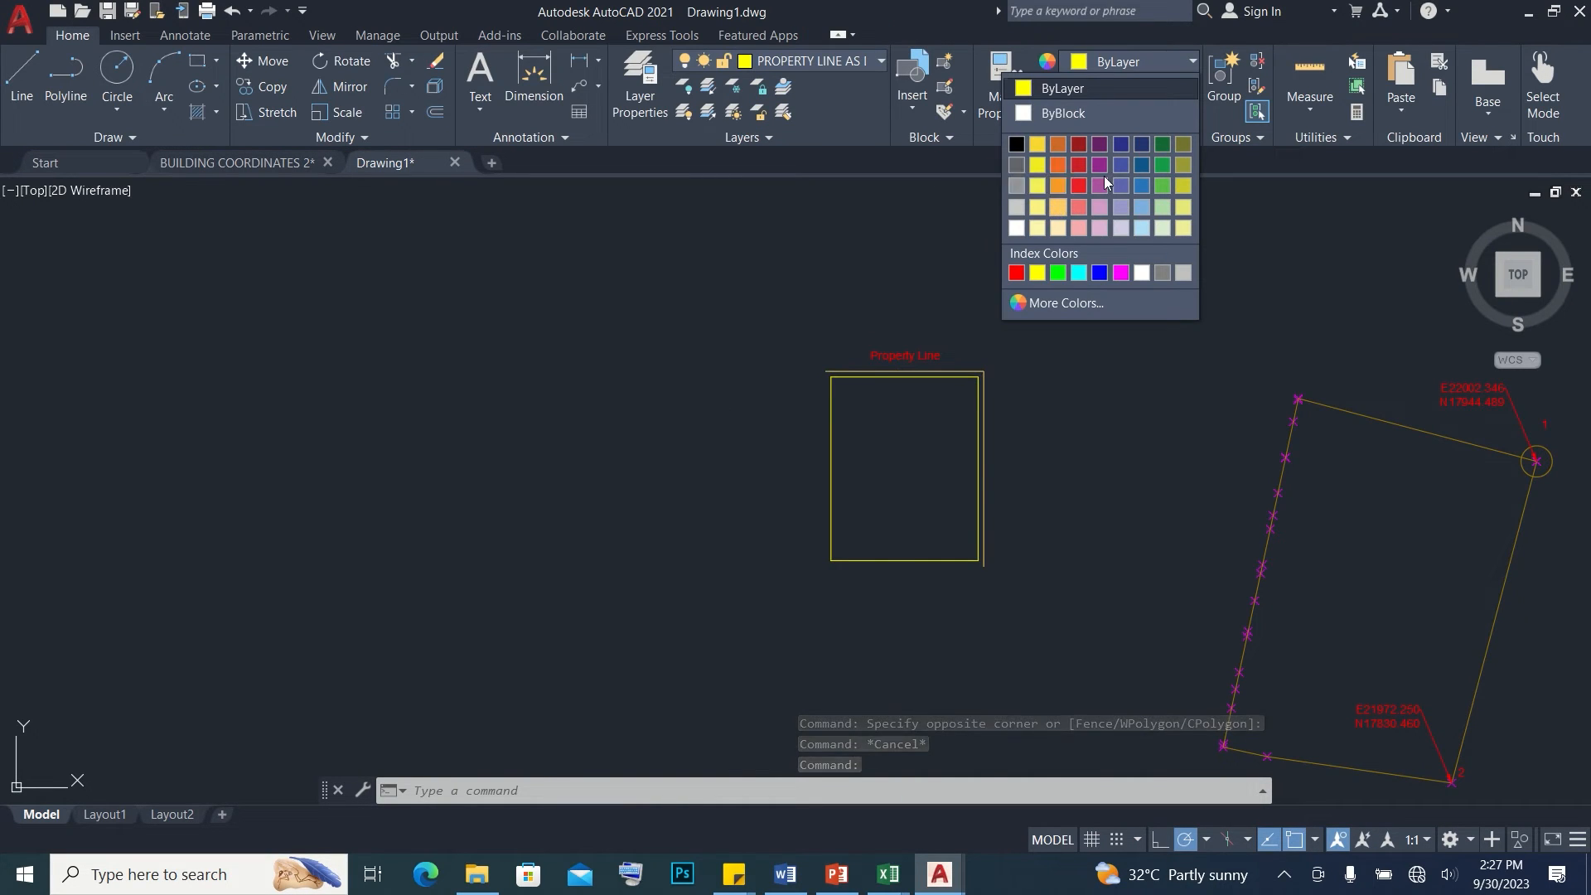
# Color the remaining outer lines light orange and widen the Property Line text frame so the text fits on one line
pyautogui.click(1058, 207)
pyautogui.press('Escape')
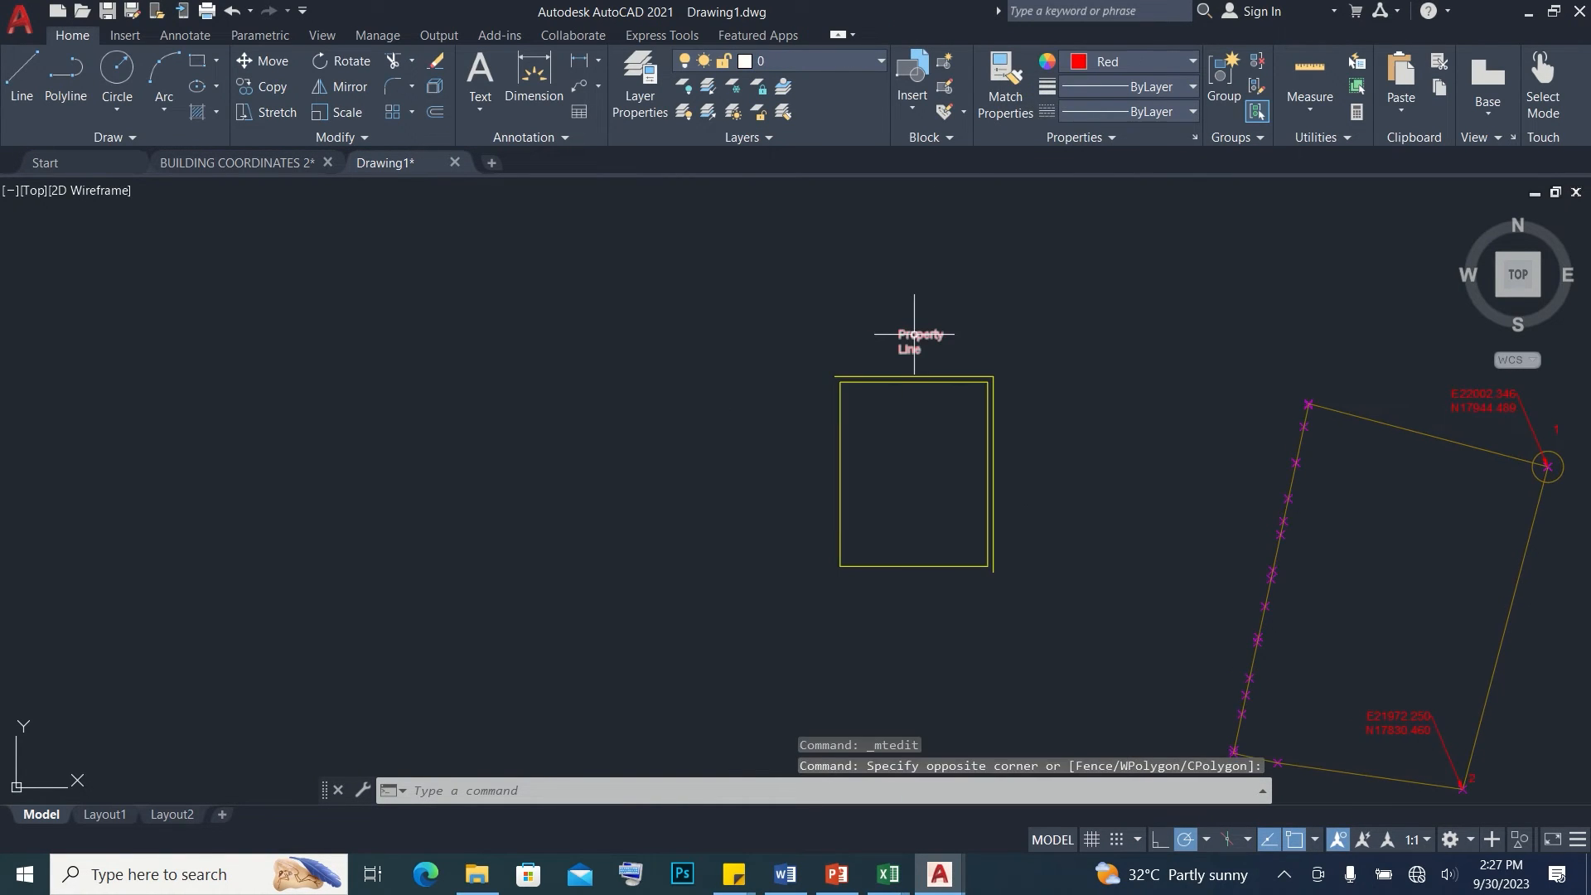
pyautogui.click(912, 334)
pyautogui.click(937, 329)
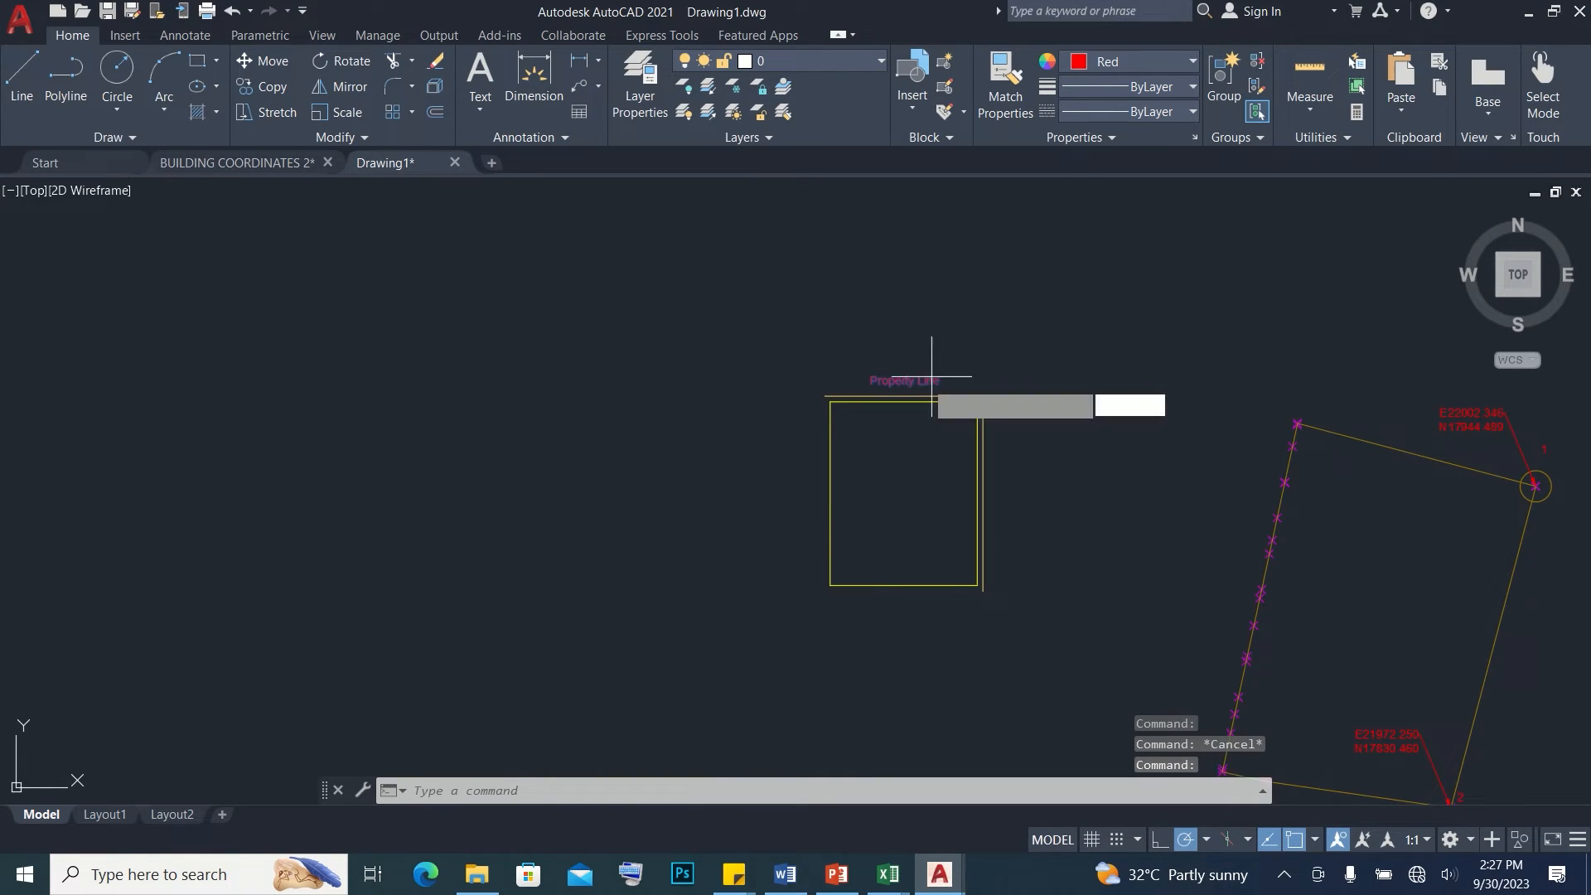
# Copy the Property Line text to just outside the rectangle's right side
pyautogui.write('co')
pyautogui.press('Return')
pyautogui.click(868, 385)
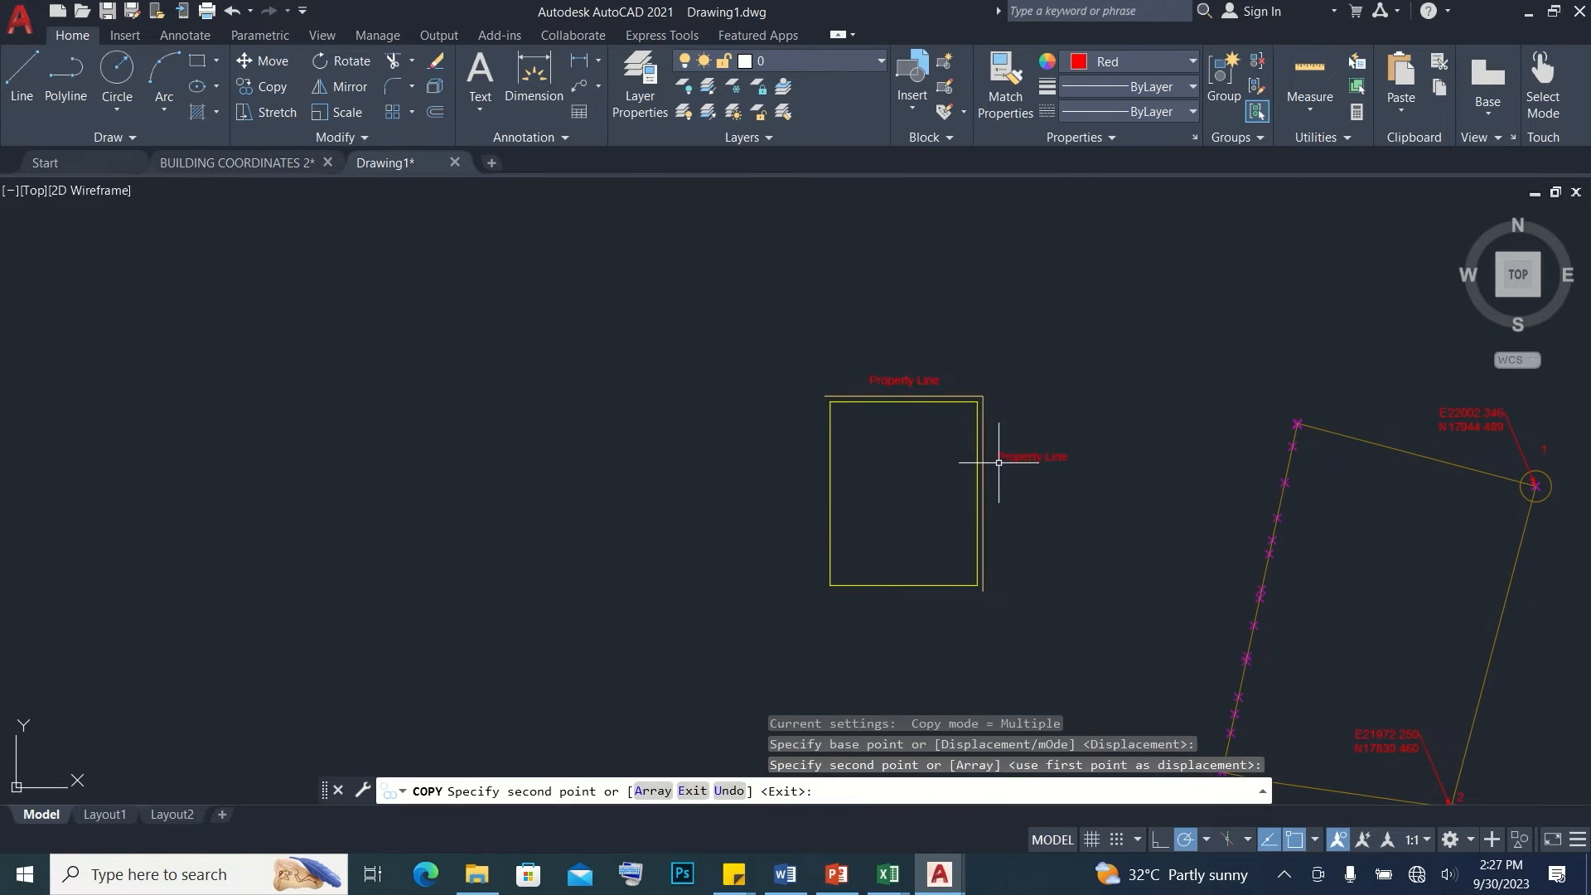
pyautogui.click(999, 462)
pyautogui.press('Return')
# Rotate the copied Property Line text so it reads downward along the rectangle's right side
pyautogui.write('ro')
pyautogui.press('Return')
pyautogui.click(1012, 490)
pyautogui.click(987, 575)
pyautogui.press('Escape')
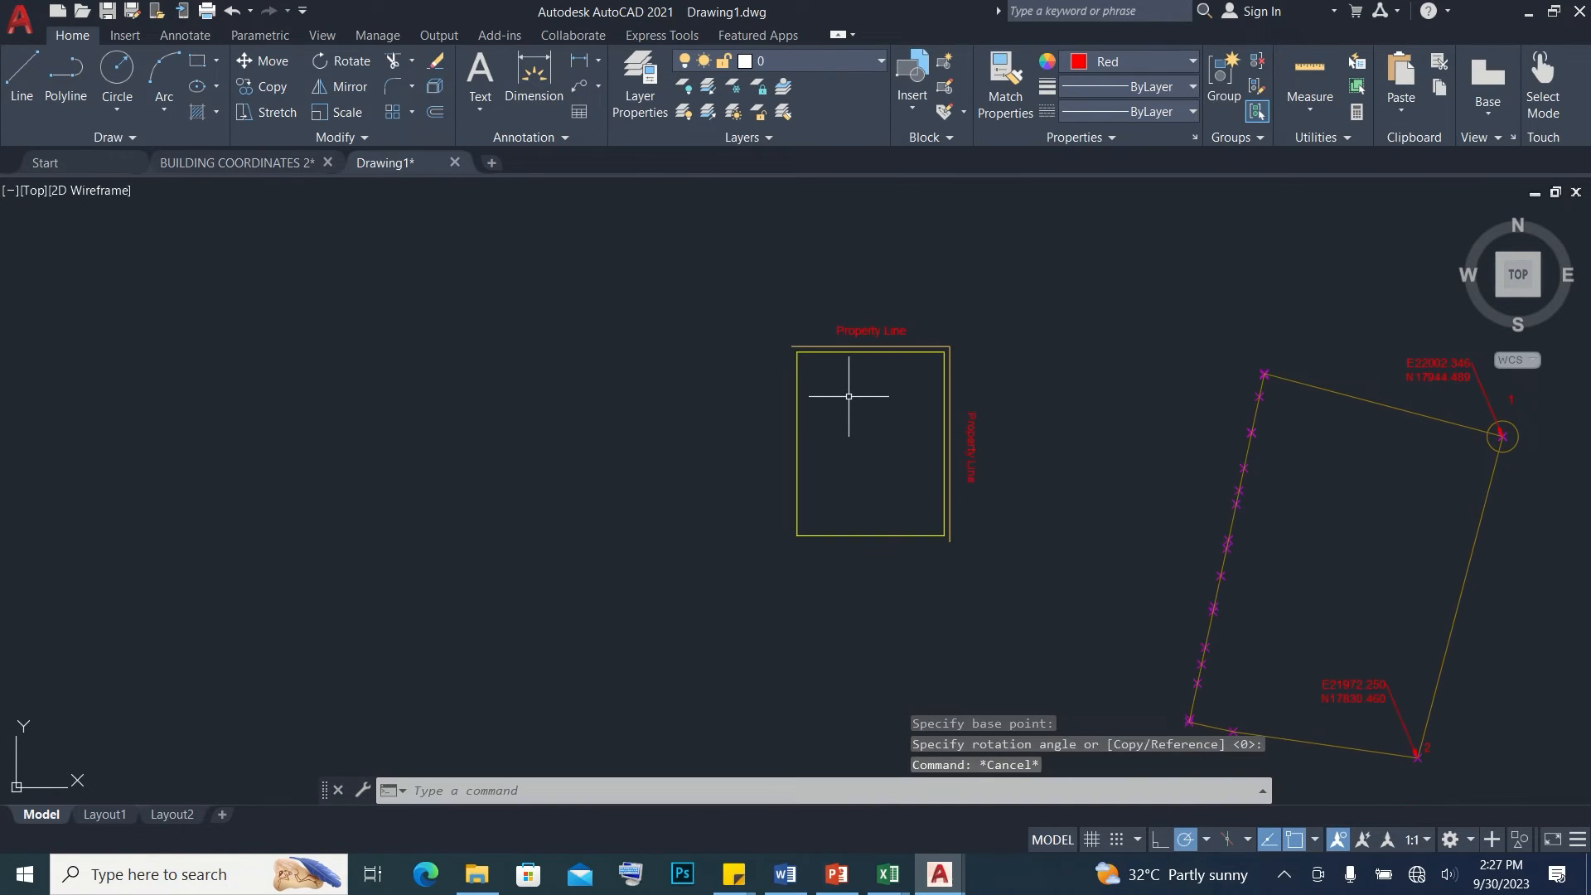
# Draw both diagonals between opposite corners of the inner rectangle
pyautogui.write('l')
pyautogui.press('Return')
pyautogui.click(797, 353)
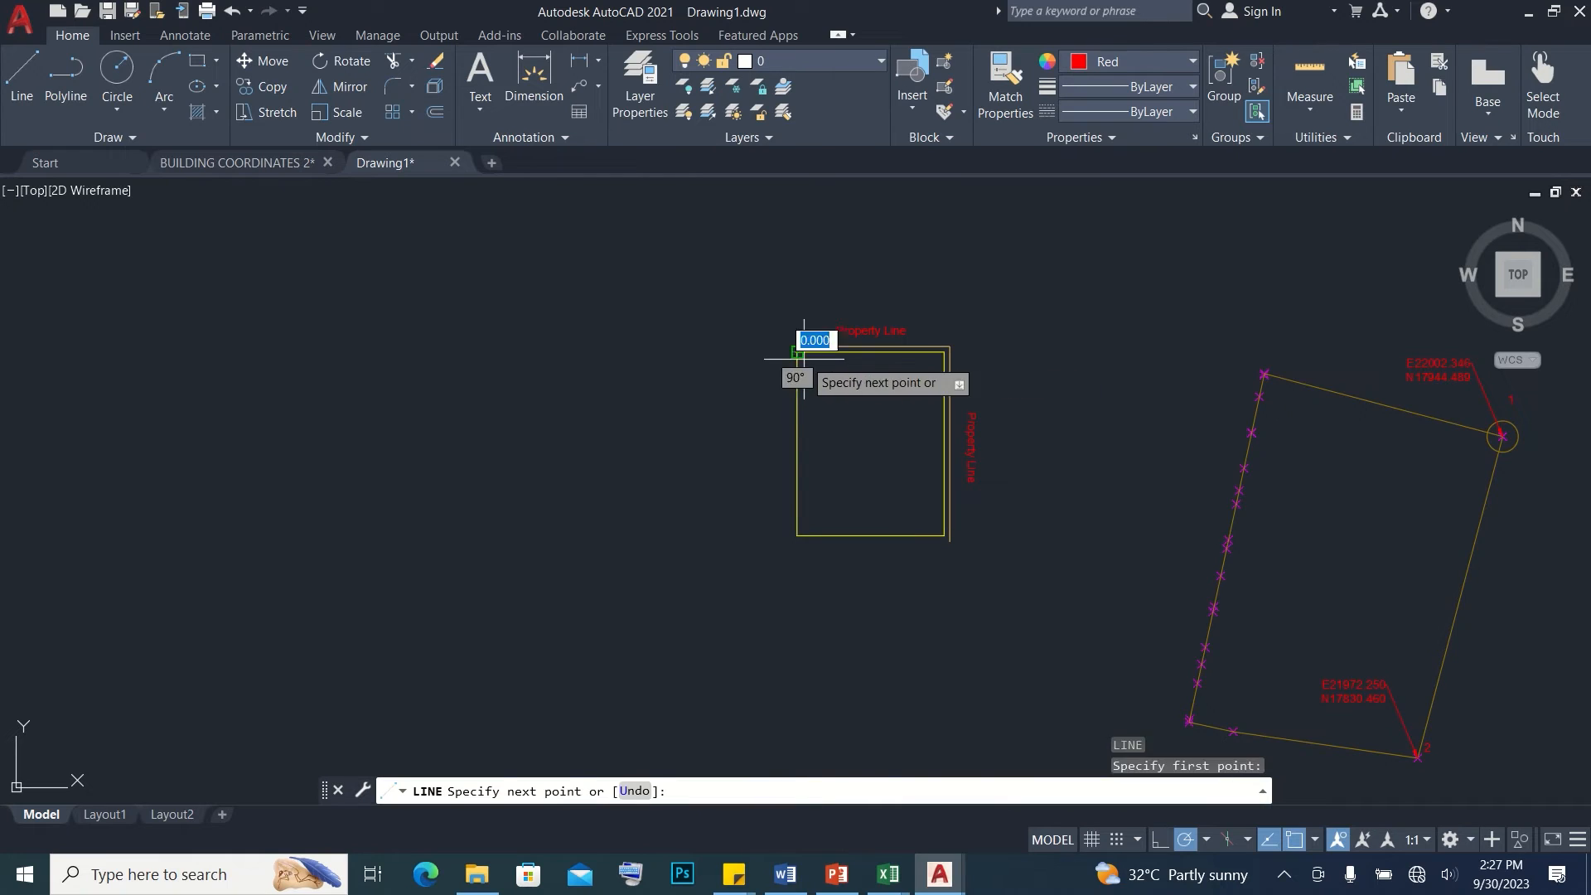
pyautogui.click(929, 533)
pyautogui.press('Return')
pyautogui.press('Return')
pyautogui.click(943, 353)
pyautogui.click(798, 534)
pyautogui.press('Escape')
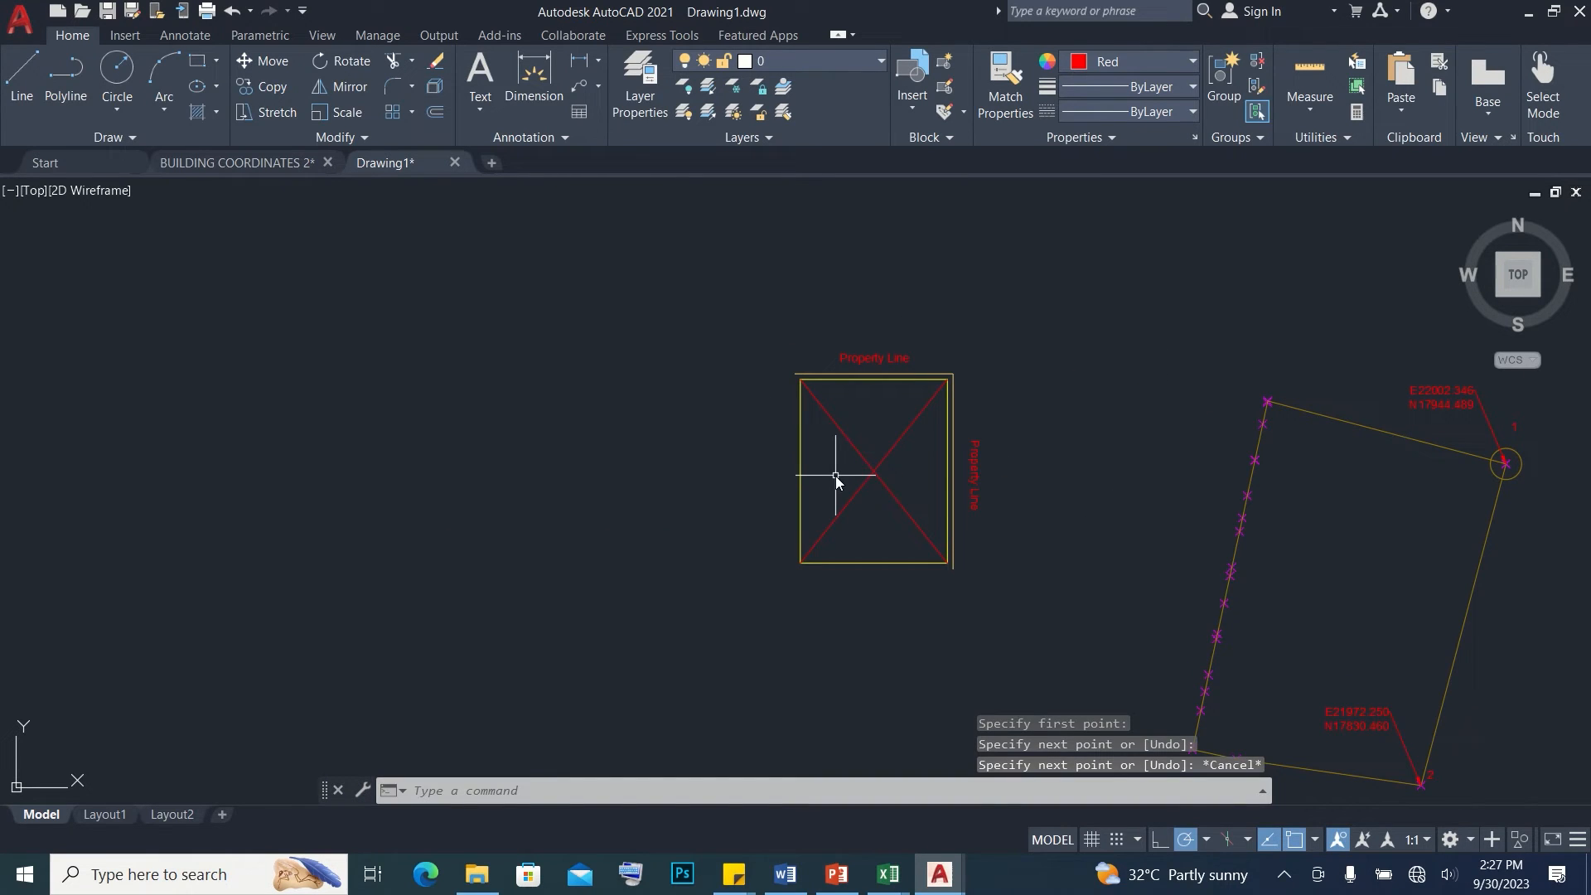
# Draw a horizontal line between the inner rectangle's side midpoints and trace a red rectangle over its outline
pyautogui.press('Return')
pyautogui.click(801, 471)
pyautogui.press('Escape')
pyautogui.click(944, 575)
pyautogui.click(770, 420)
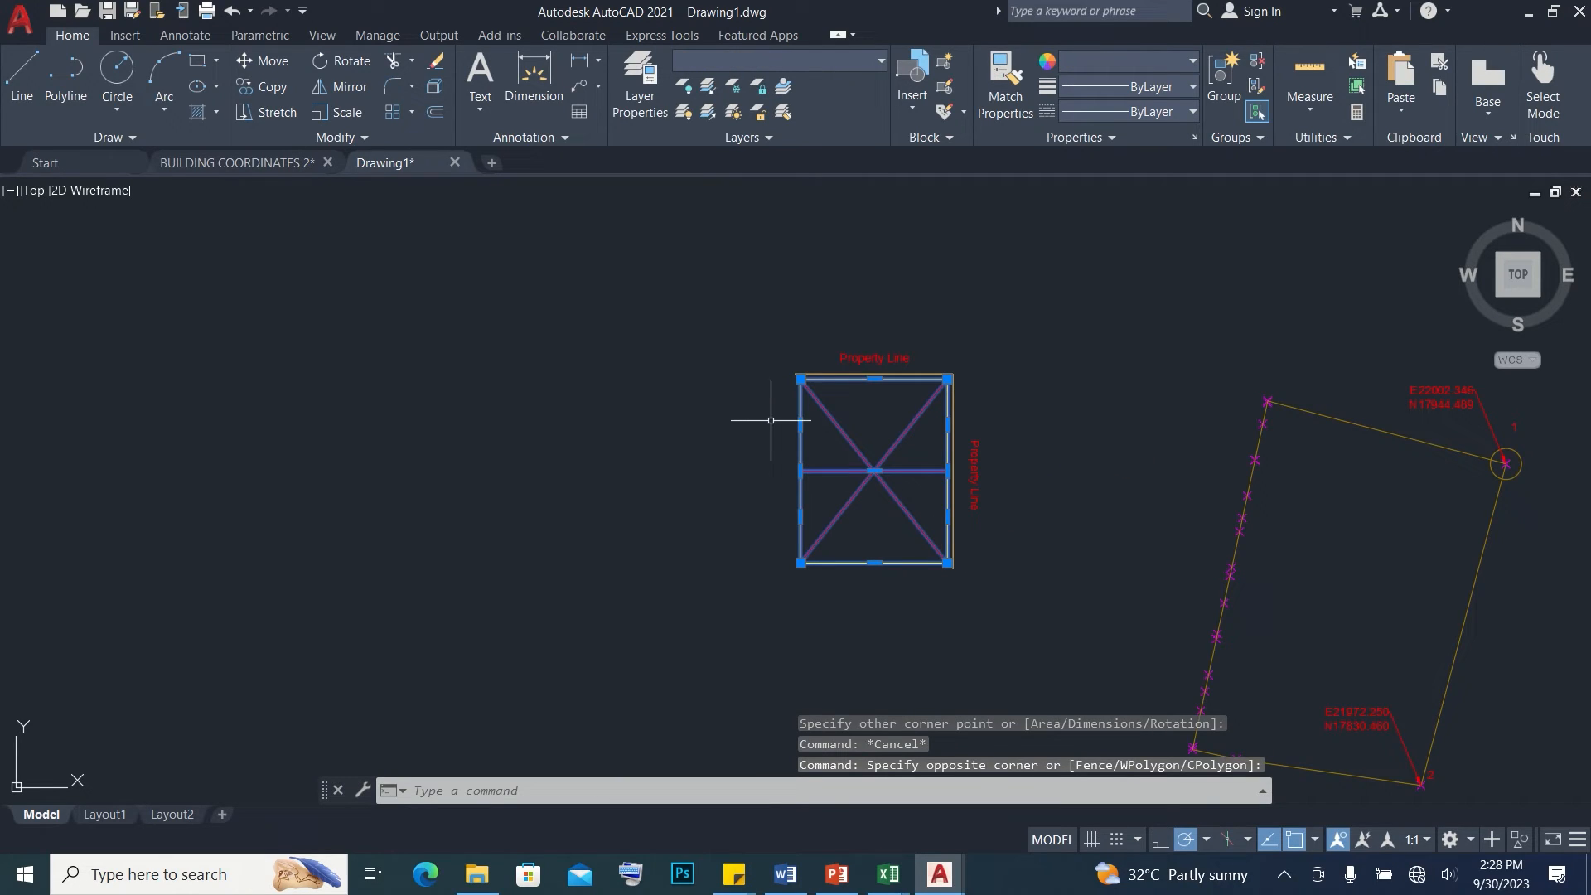
pyautogui.press('Escape')
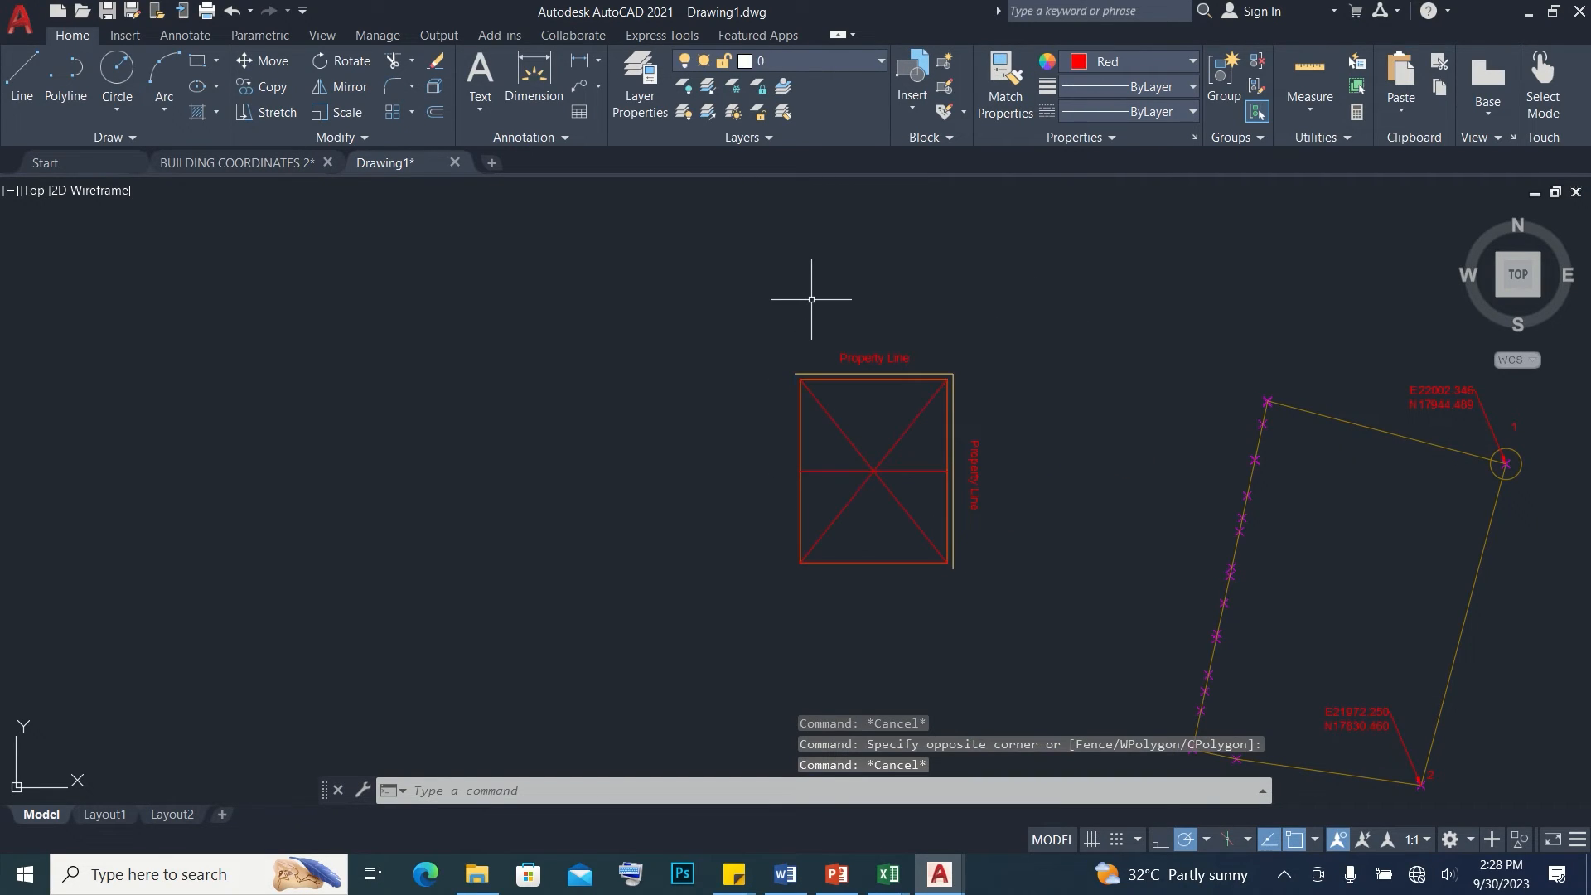
# Create a new layer named Building line and set its color to blue
pyautogui.press('Return')
pyautogui.rightClick(272, 219)
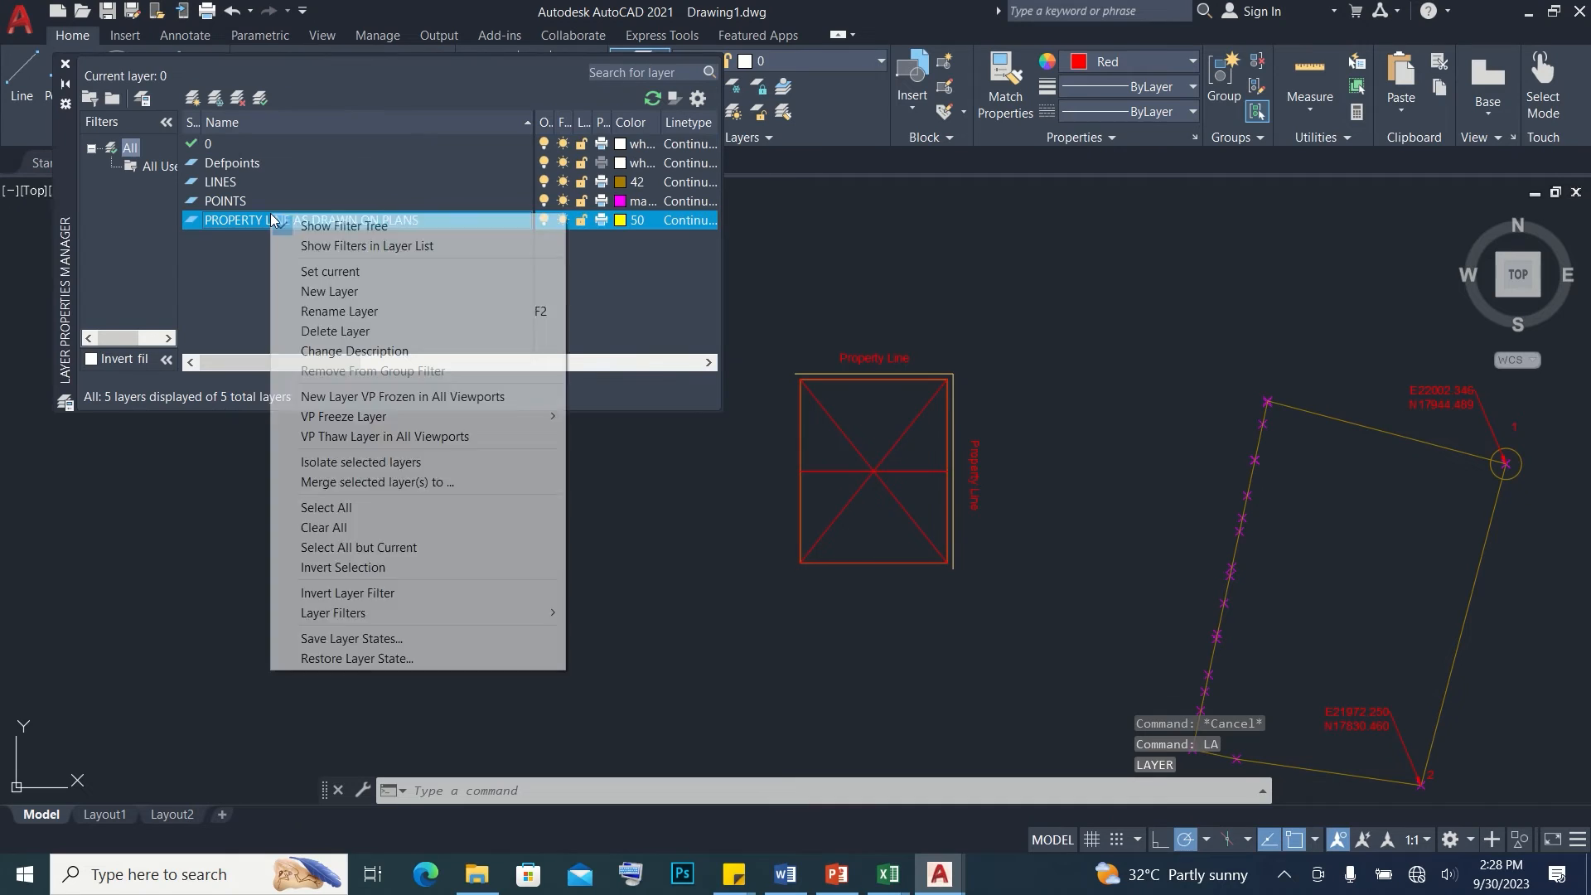
pyautogui.click(329, 292)
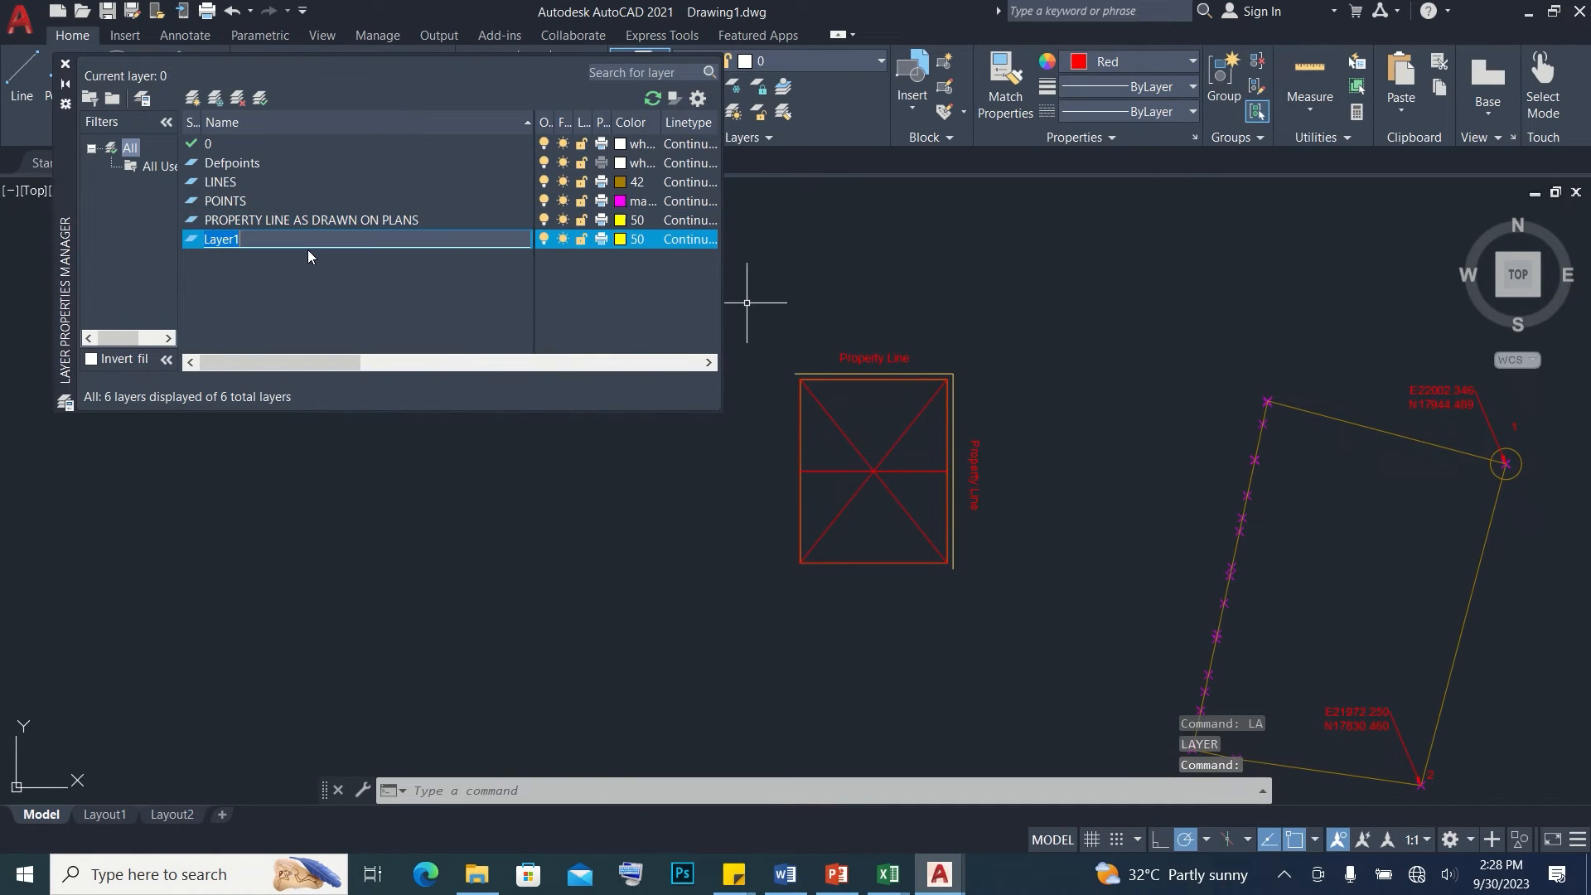
pyautogui.write('Building line')
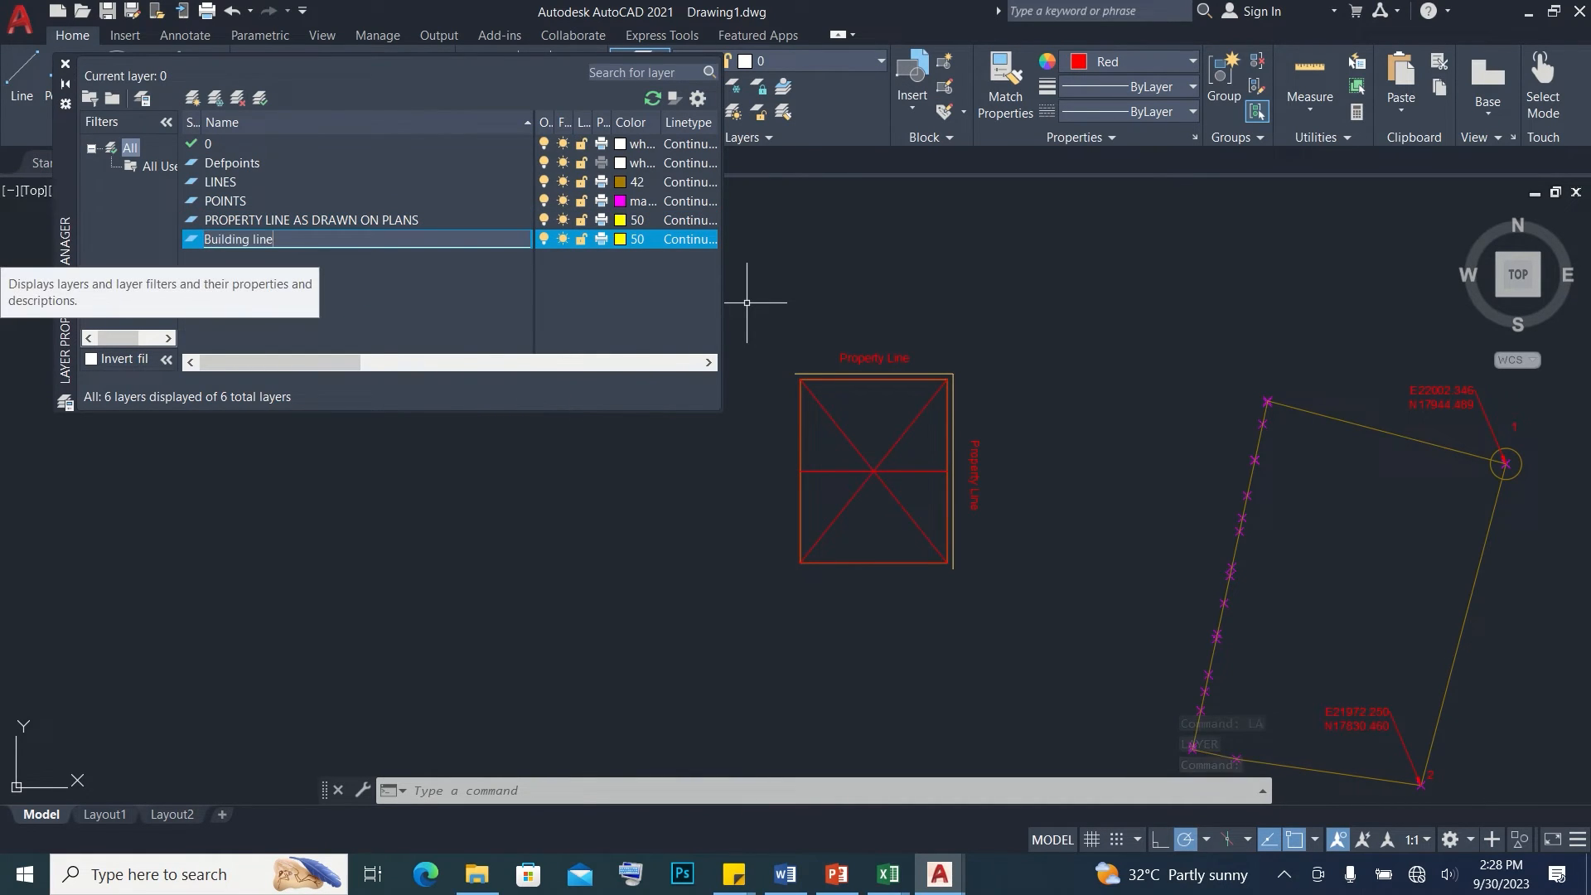
pyautogui.click(621, 239)
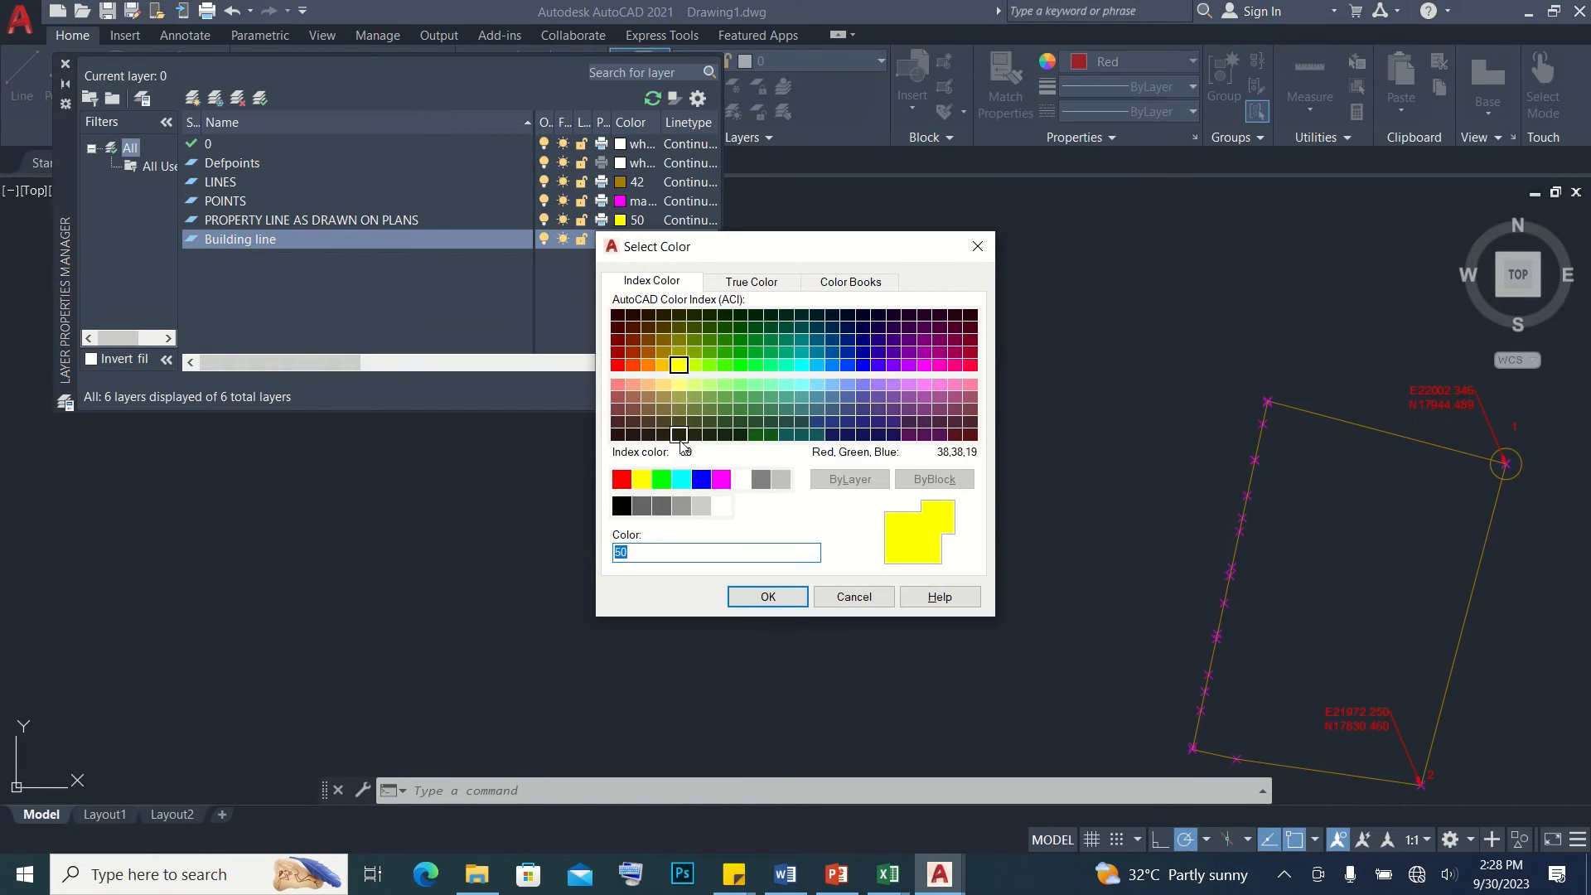
pyautogui.click(701, 479)
pyautogui.click(768, 597)
# Assign the inner rectangle with its diagonals and midline to the Building line layer
pyautogui.click(887, 639)
pyautogui.click(774, 451)
pyautogui.click(800, 60)
pyautogui.click(785, 116)
pyautogui.press('Escape')
# Copy the upper Property Line text into the upper half of the inner rectangle
pyautogui.moveTo(1017, 533); pyautogui.dragTo(994, 482, button='middle')
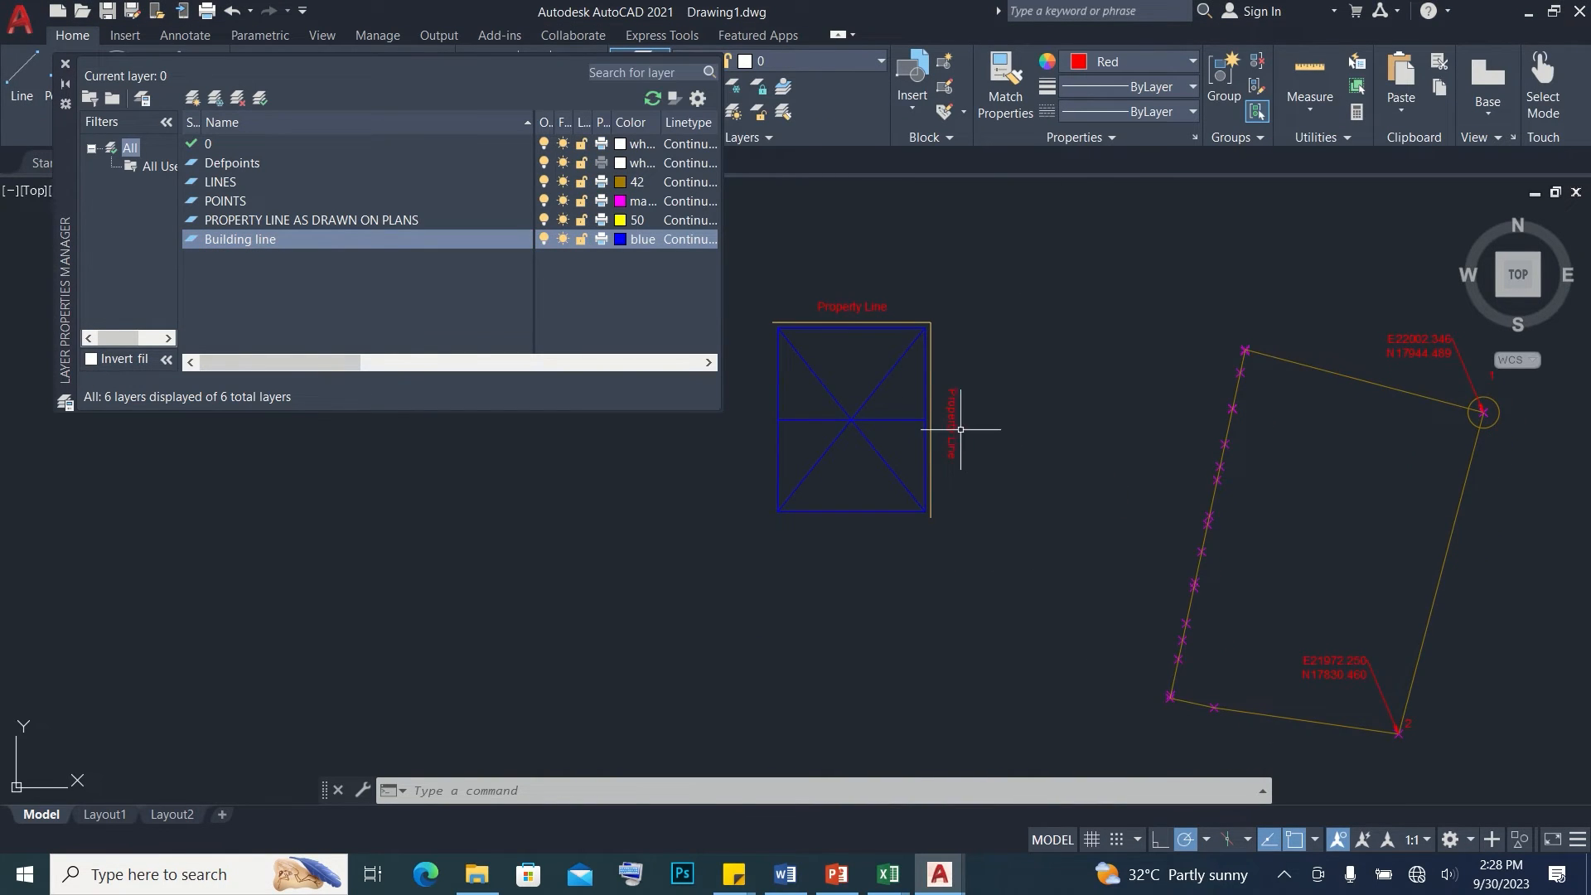
pyautogui.click(856, 305)
pyautogui.moveTo(856, 305); pyautogui.dragTo(862, 387, button='middle')
pyautogui.write('co')
pyautogui.press('Return')
pyautogui.click(824, 396)
pyautogui.scroll(2, 877, 451)
pyautogui.click(790, 511)
pyautogui.press('Escape')
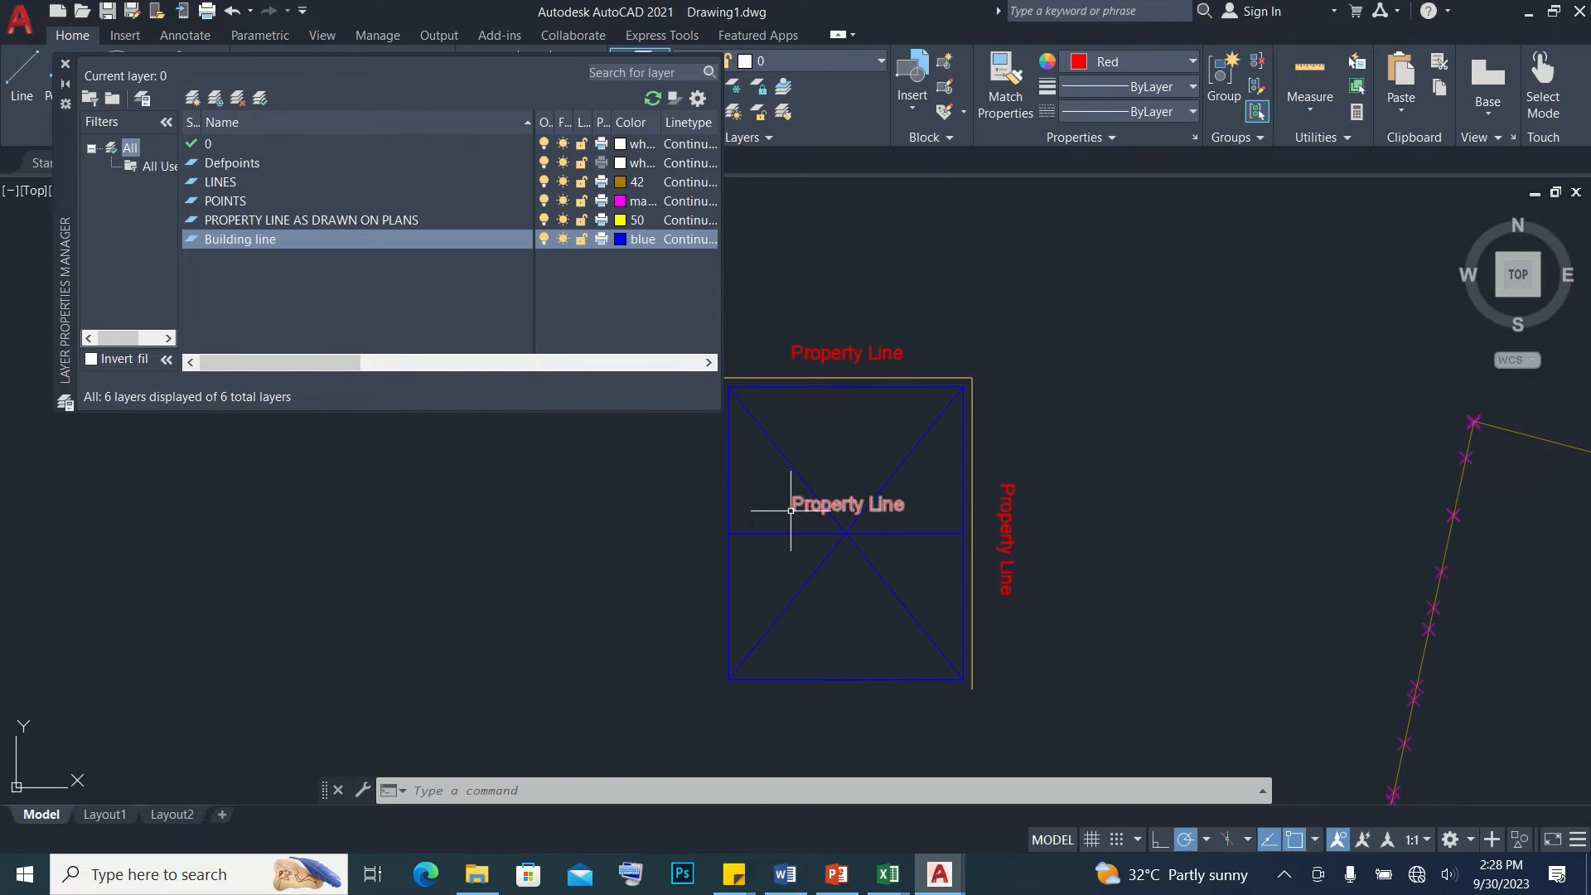
# Change the copied text inside the rectangle's upper half to BUILDING "A"
pyautogui.doubleClick(810, 506)
pyautogui.write('BUILDING "A')
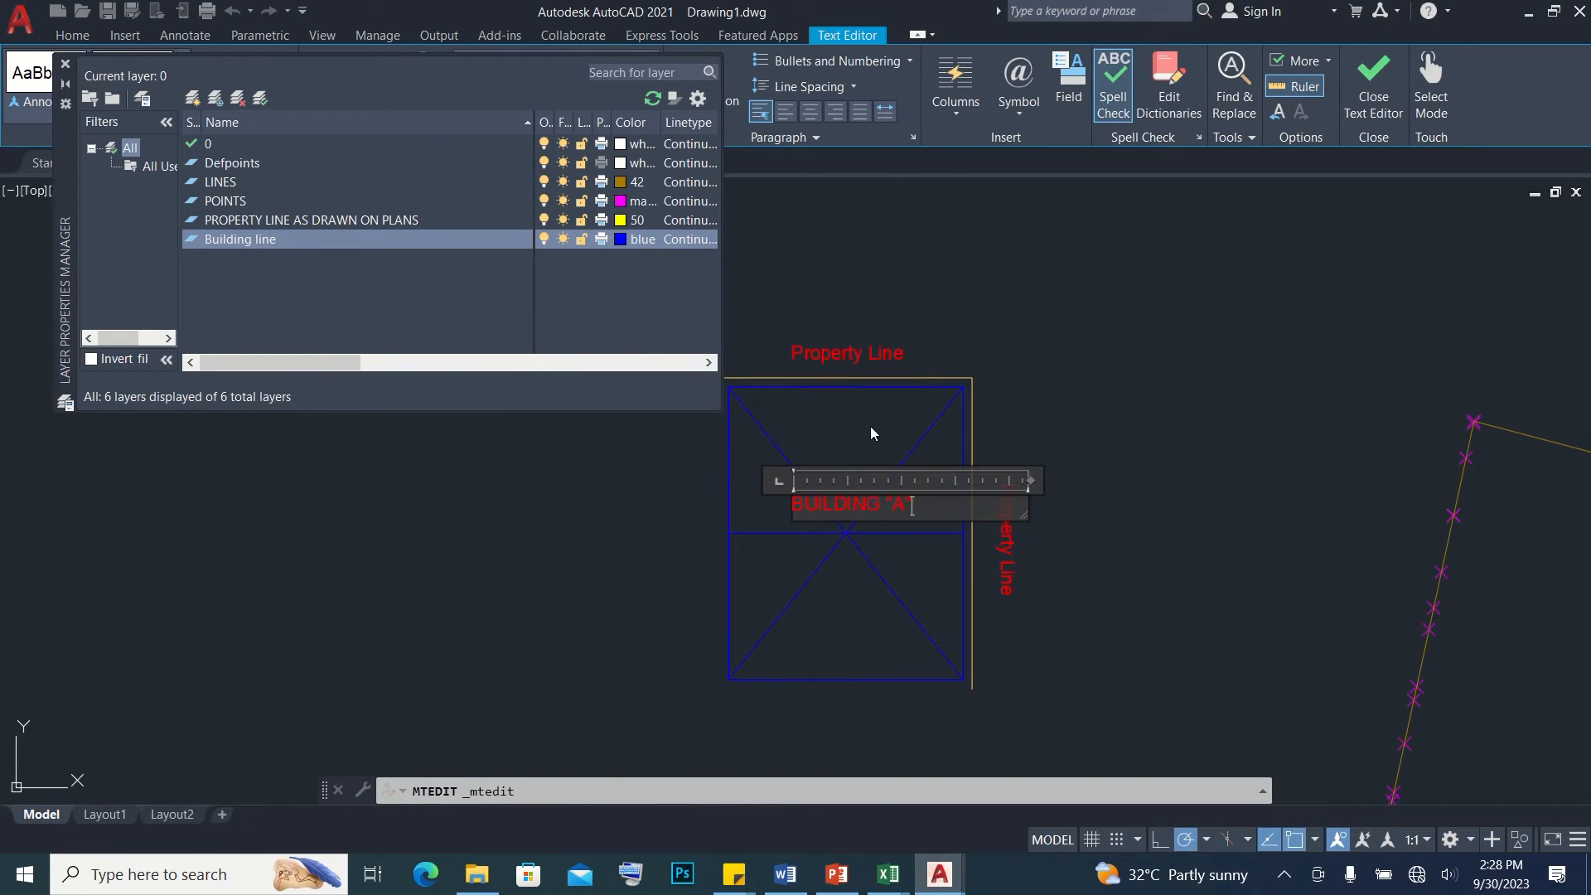
pyautogui.click(870, 433)
# Copy the BUILDING "A" label straight down into the rectangle's lower half
pyautogui.scroll(4, 796, 492)
pyautogui.click(787, 506)
pyautogui.click(787, 427)
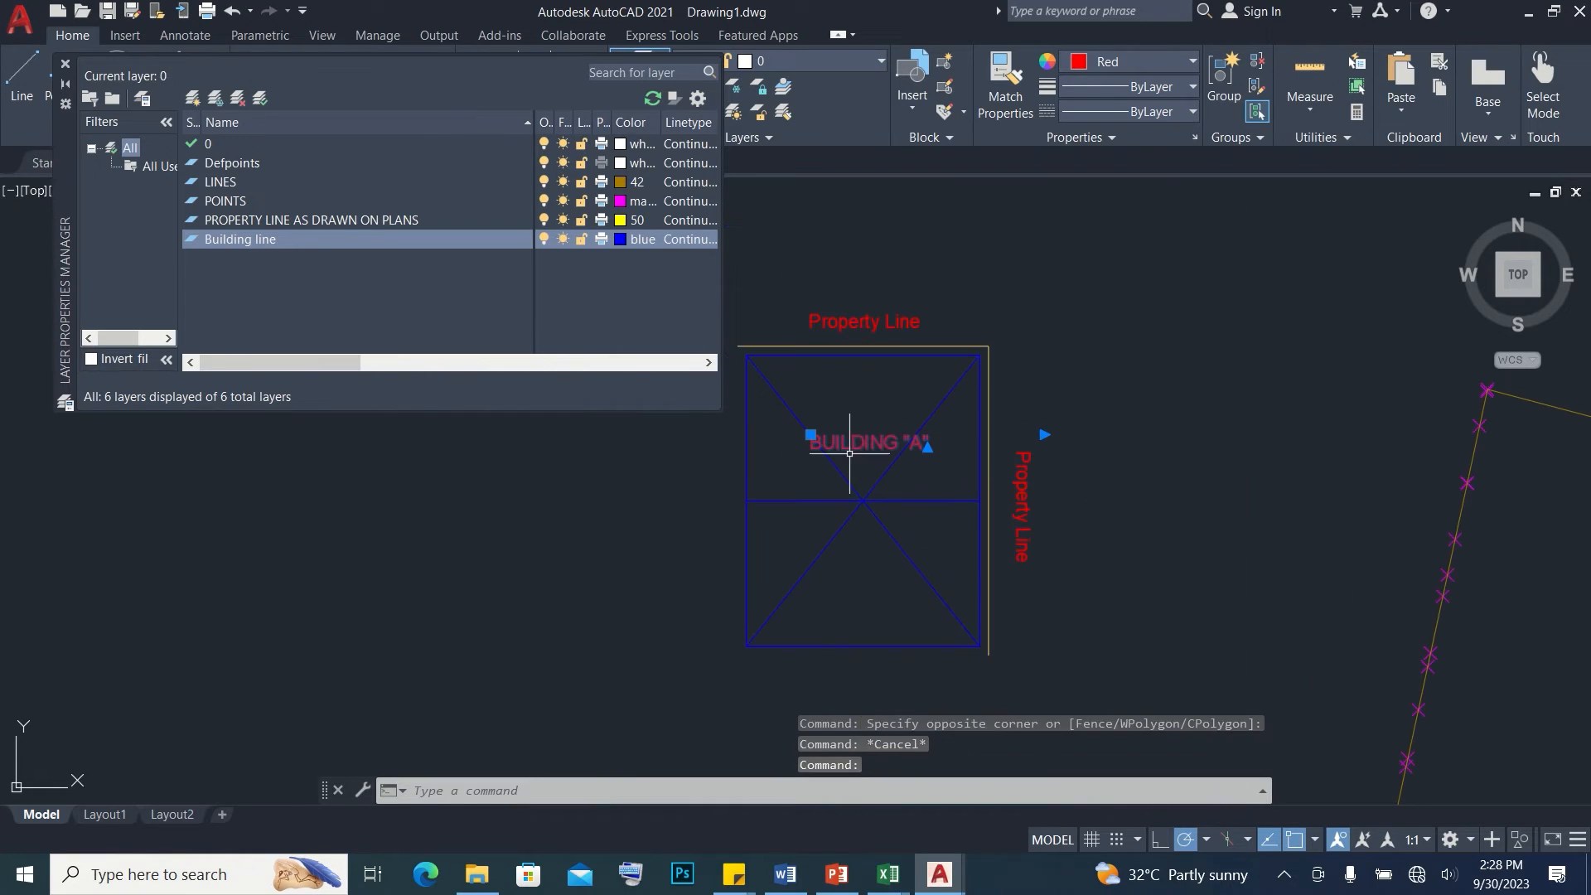
pyautogui.write('C')
pyautogui.write('O')
pyautogui.press('Return')
pyautogui.click(810, 448)
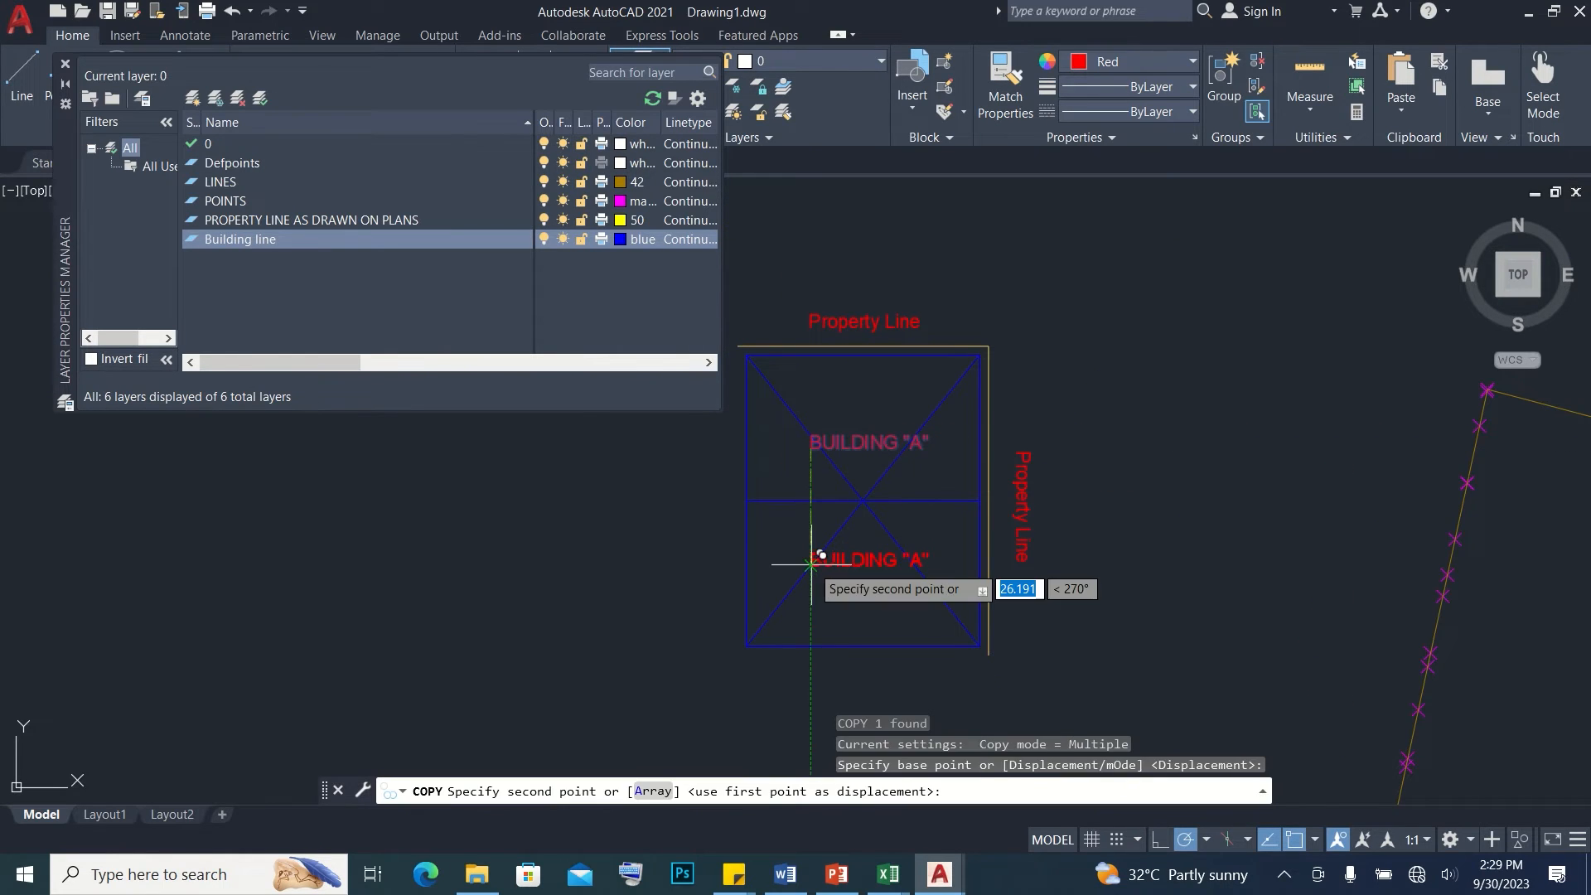
pyautogui.click(810, 565)
pyautogui.press('Escape')
# Change the label in the rectangle's lower half to BUILDING "B"
pyautogui.doubleClick(901, 562)
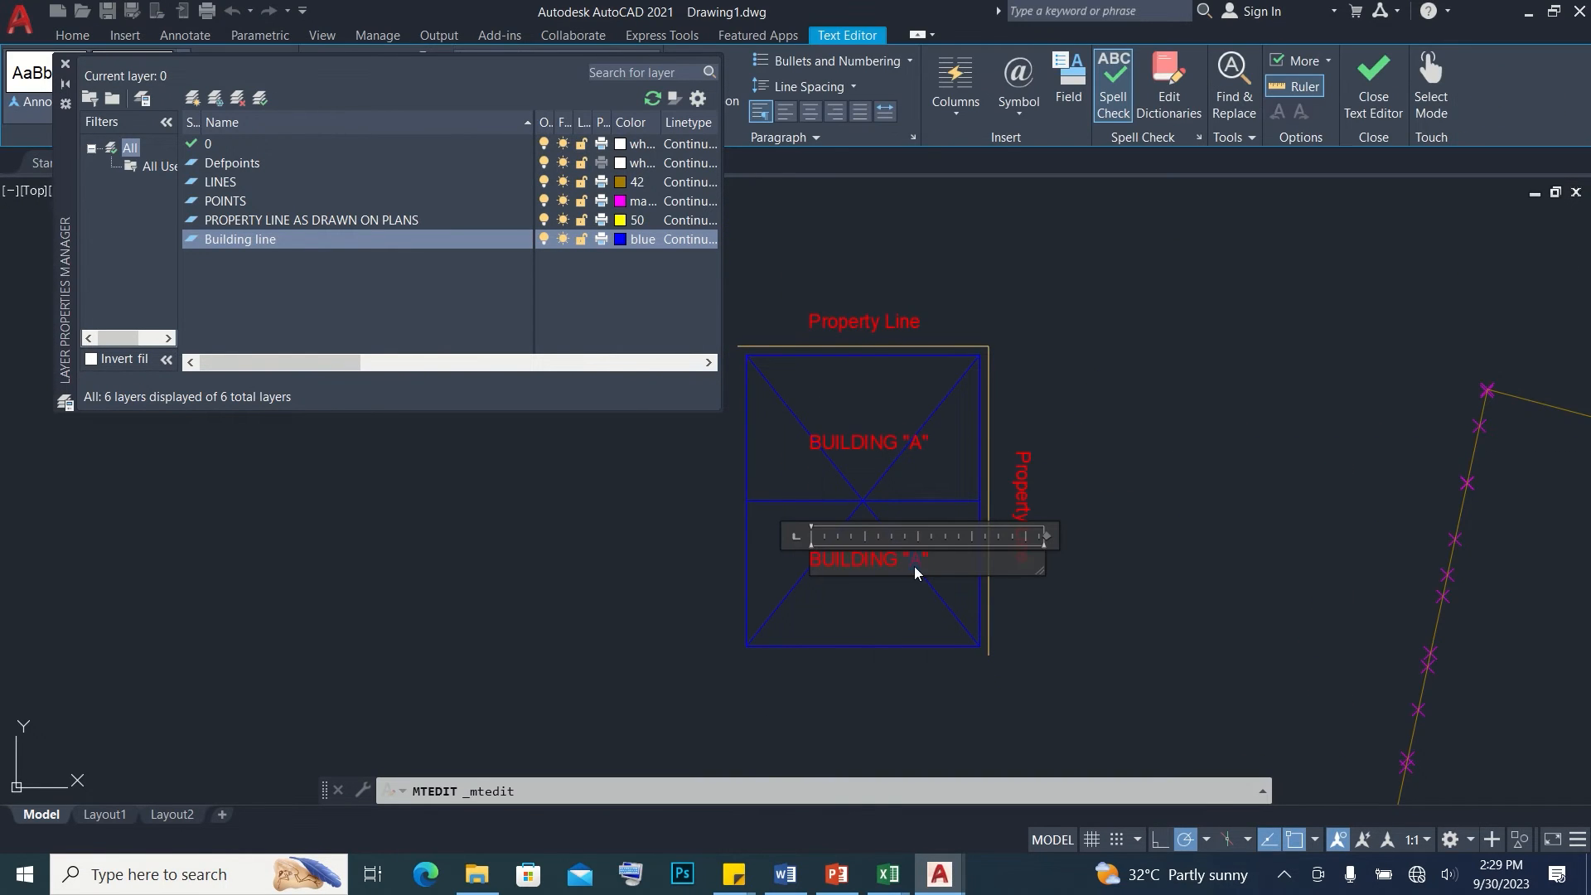
pyautogui.click(1096, 583)
pyautogui.press('Escape')
pyautogui.scroll(-5, 1024, 396)
pyautogui.press('Escape')
pyautogui.press('Escape')
# Draw a small circle centered on the corner where the sketch's two property lines meet
pyautogui.scroll(5, 1011, 365)
pyautogui.write('C')
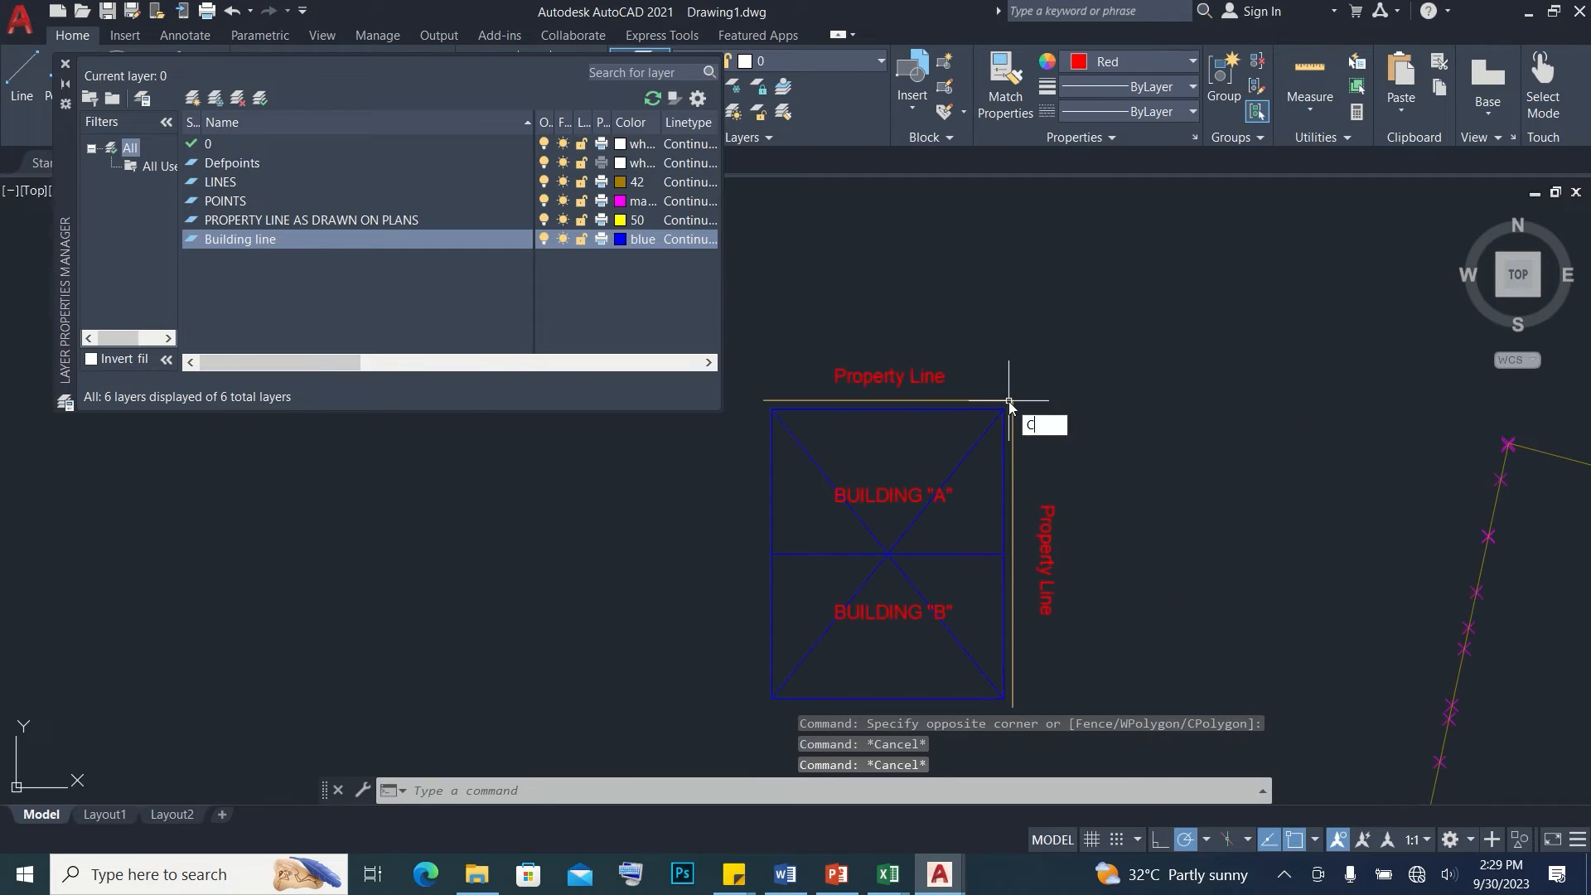
pyautogui.press('Return')
pyautogui.scroll(5, 1012, 402)
pyautogui.click(1011, 397)
pyautogui.press('Escape')
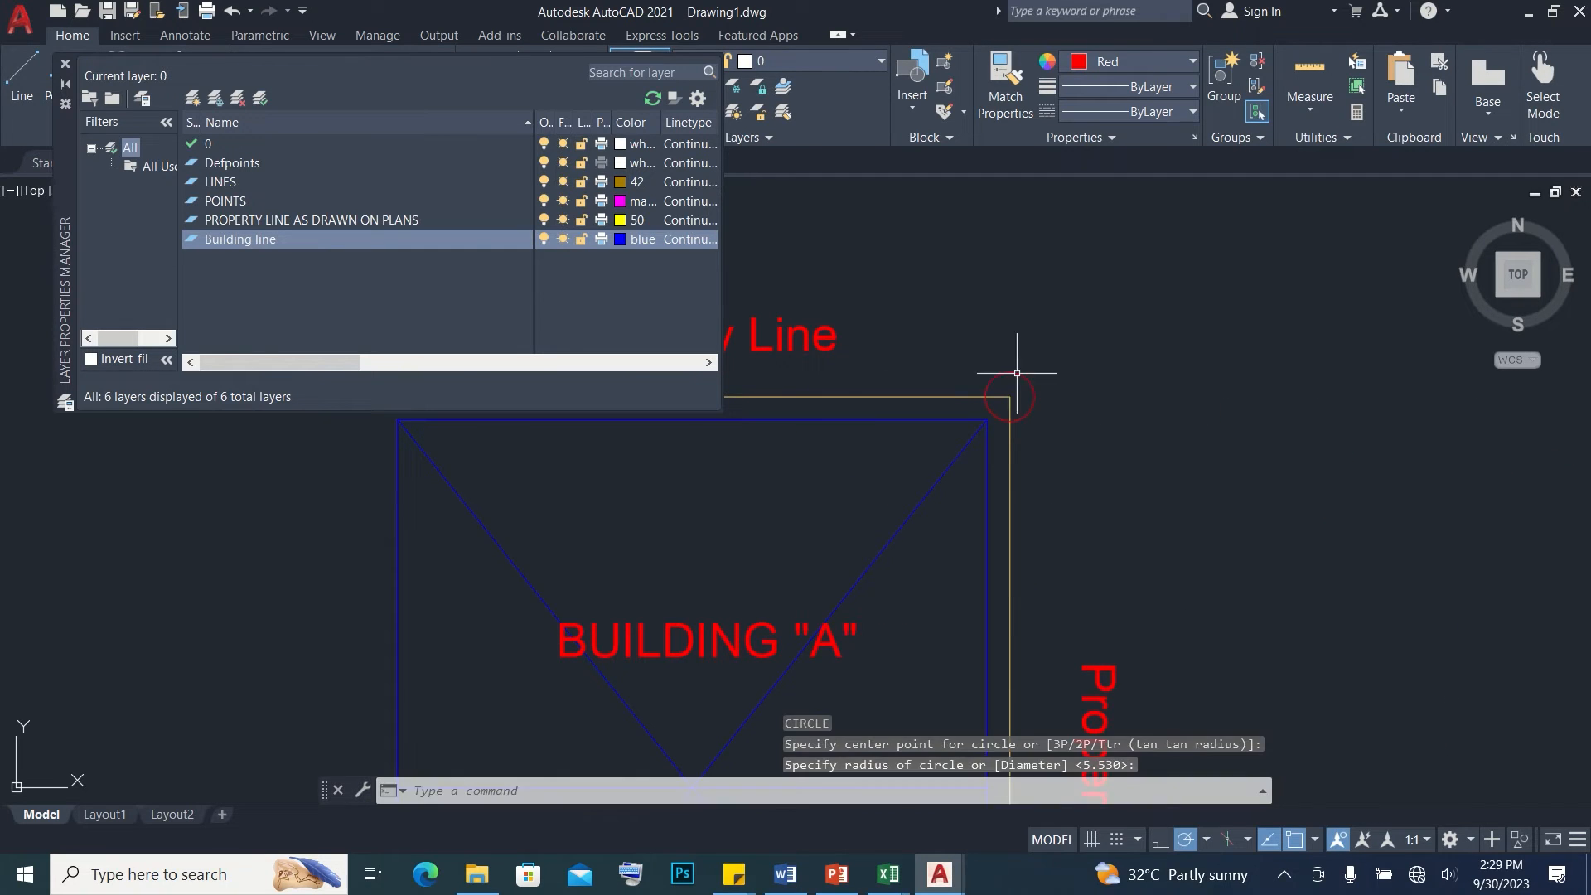
# Copy the upper Property Line text to just above the circled property corner
pyautogui.scroll(-4, 975, 349)
pyautogui.click(918, 343)
pyautogui.moveTo(955, 307); pyautogui.dragTo(932, 402, button='middle')
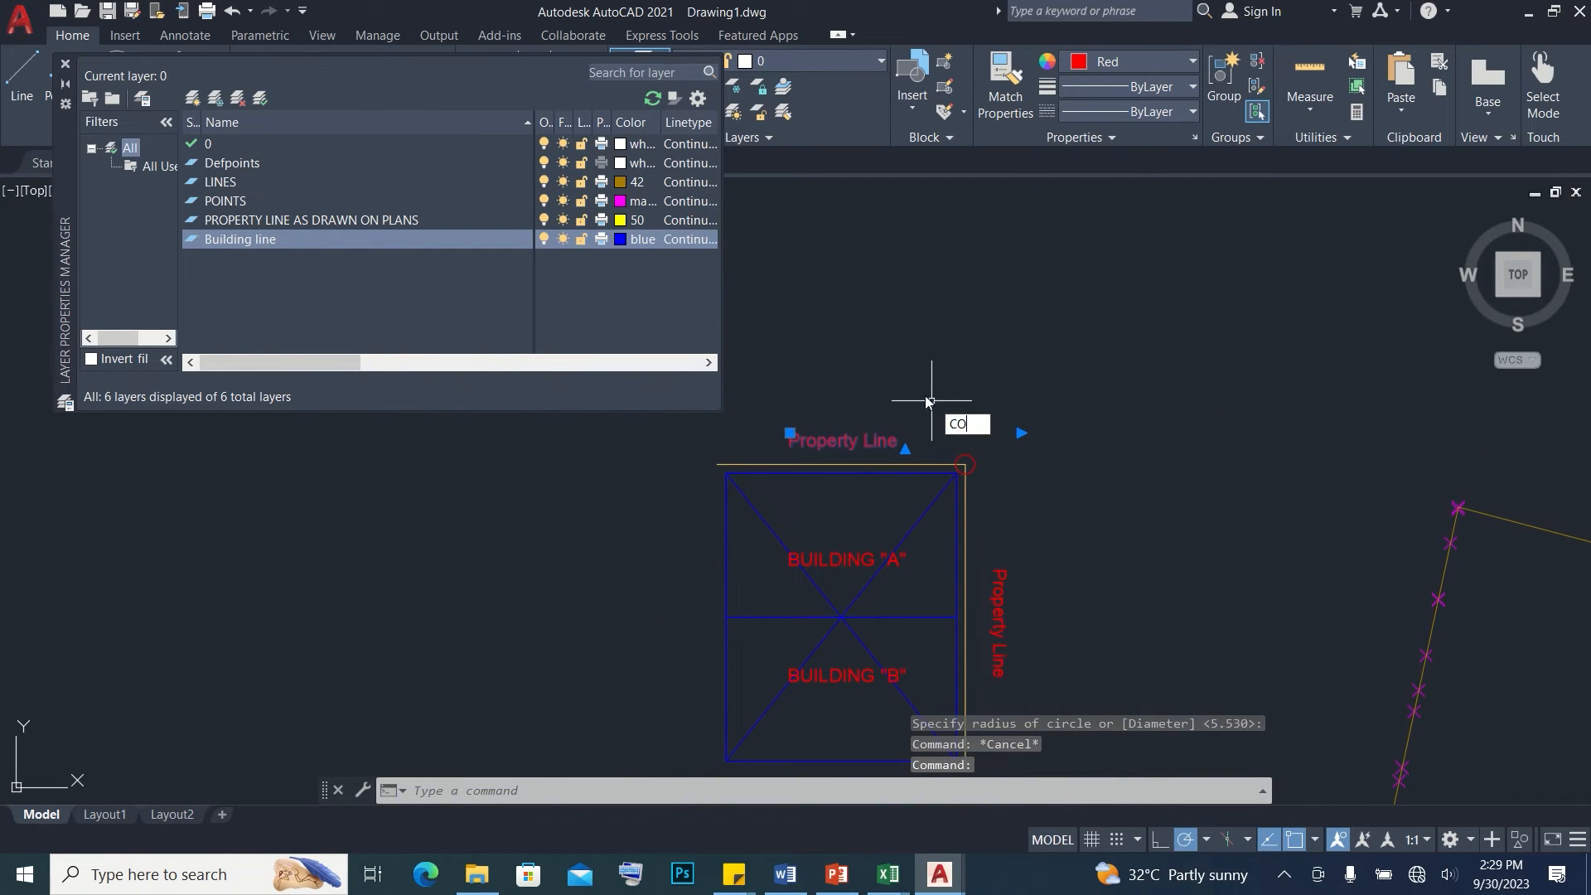
pyautogui.press('Return')
pyautogui.click(790, 433)
pyautogui.click(966, 432)
pyautogui.press('Escape')
# Change the text copy above the circled corner to 1
pyautogui.scroll(5, 916, 448)
pyautogui.click(1001, 436)
pyautogui.doubleClick(1001, 436)
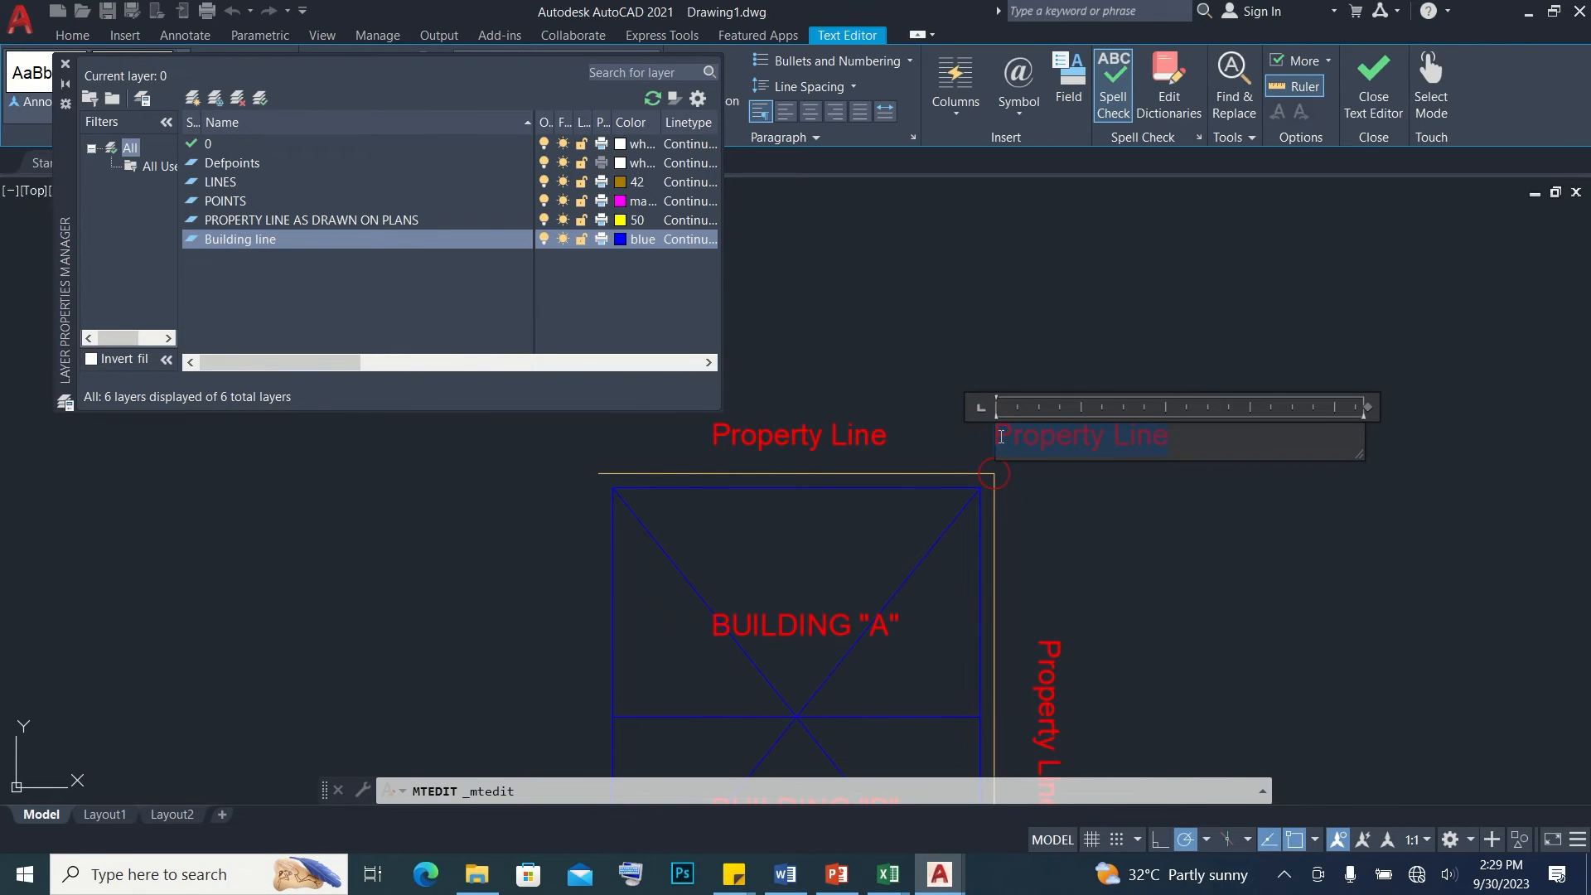
pyautogui.click(1061, 524)
# Copy the upper Property Line text below the rectangle and change it to "Site development Plan reflecting building to be laid"
pyautogui.scroll(-3, 1005, 444)
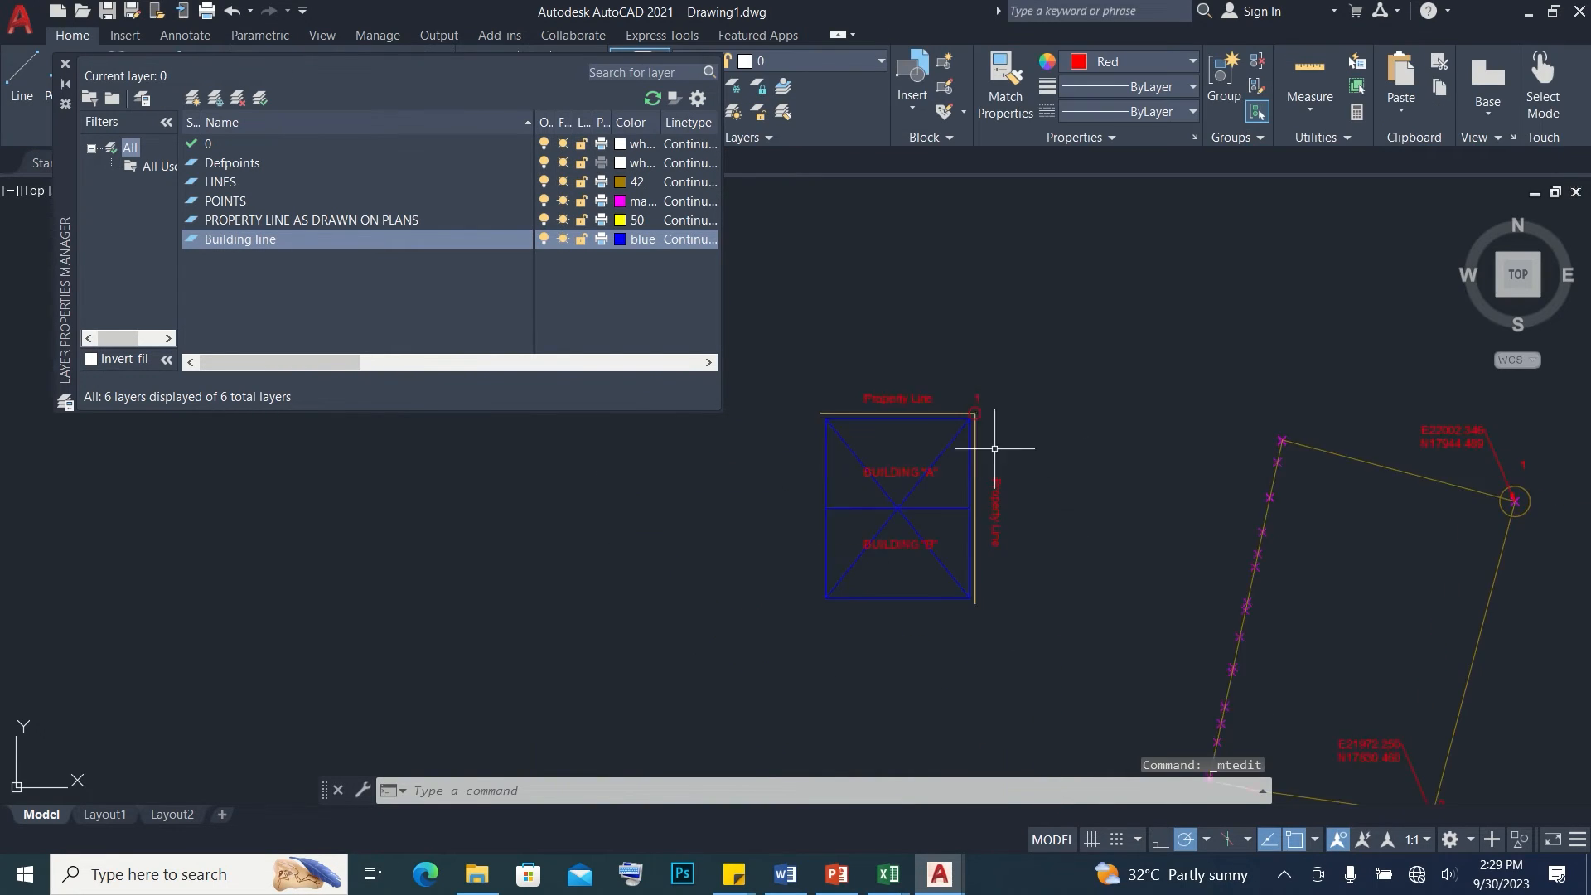
pyautogui.moveTo(1005, 445); pyautogui.dragTo(972, 485, button='middle')
pyautogui.write('CO')
pyautogui.press('Return')
pyautogui.click(931, 334)
pyautogui.scroll(2, 936, 555)
pyautogui.click(930, 583)
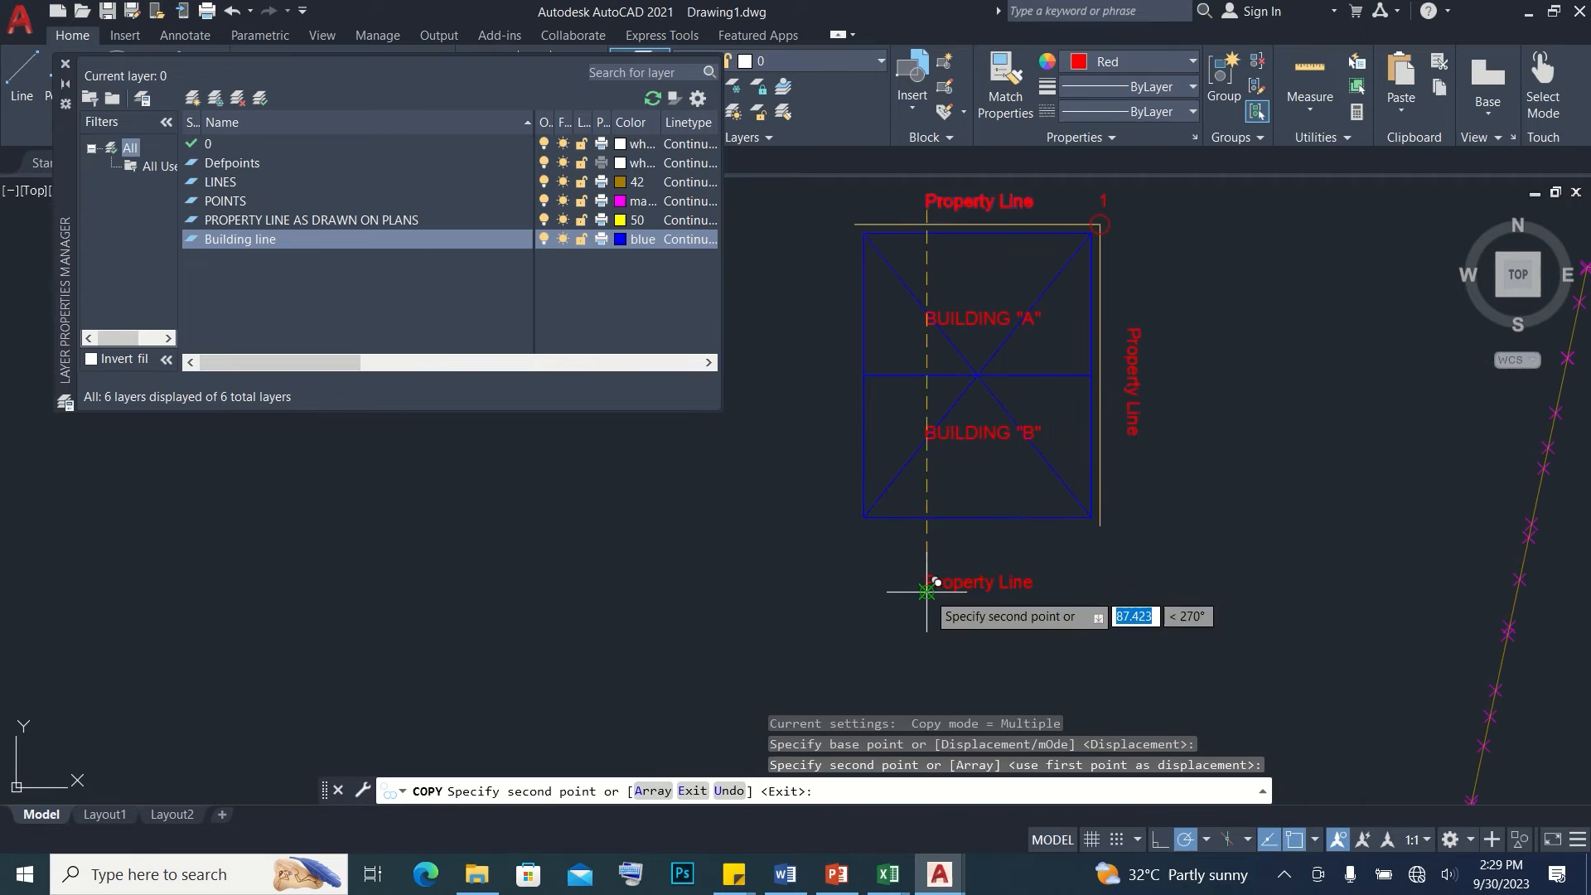
pyautogui.press('Escape')
pyautogui.doubleClick(939, 578)
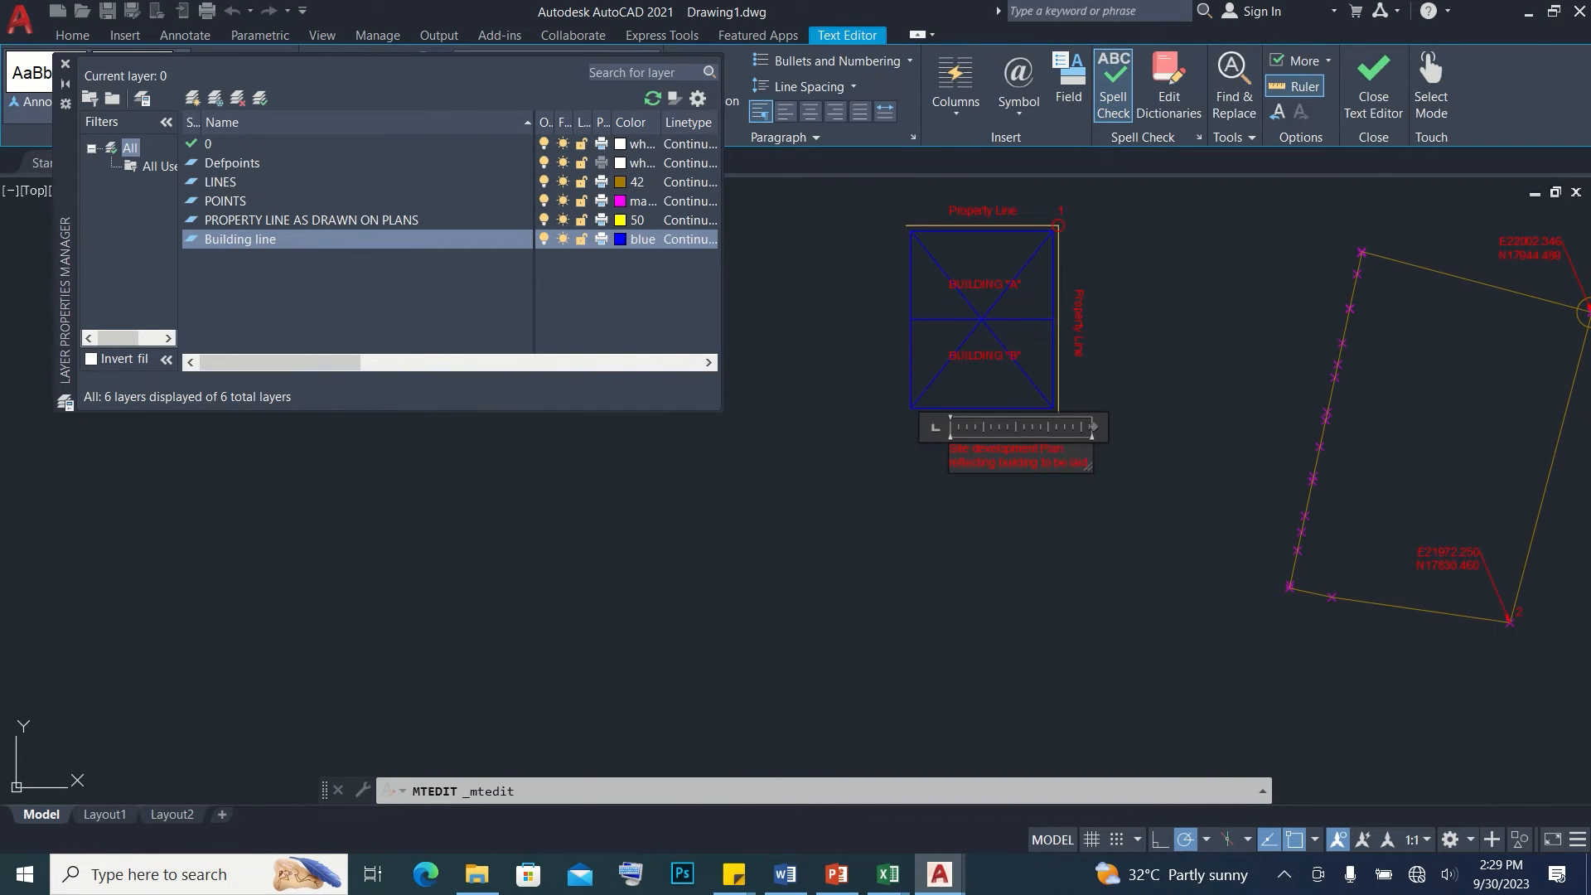
pyautogui.press('Escape')
# Group the whole building plan sketch with its property lines, circle and labels
pyautogui.scroll(-2, 961, 414)
pyautogui.click(842, 256)
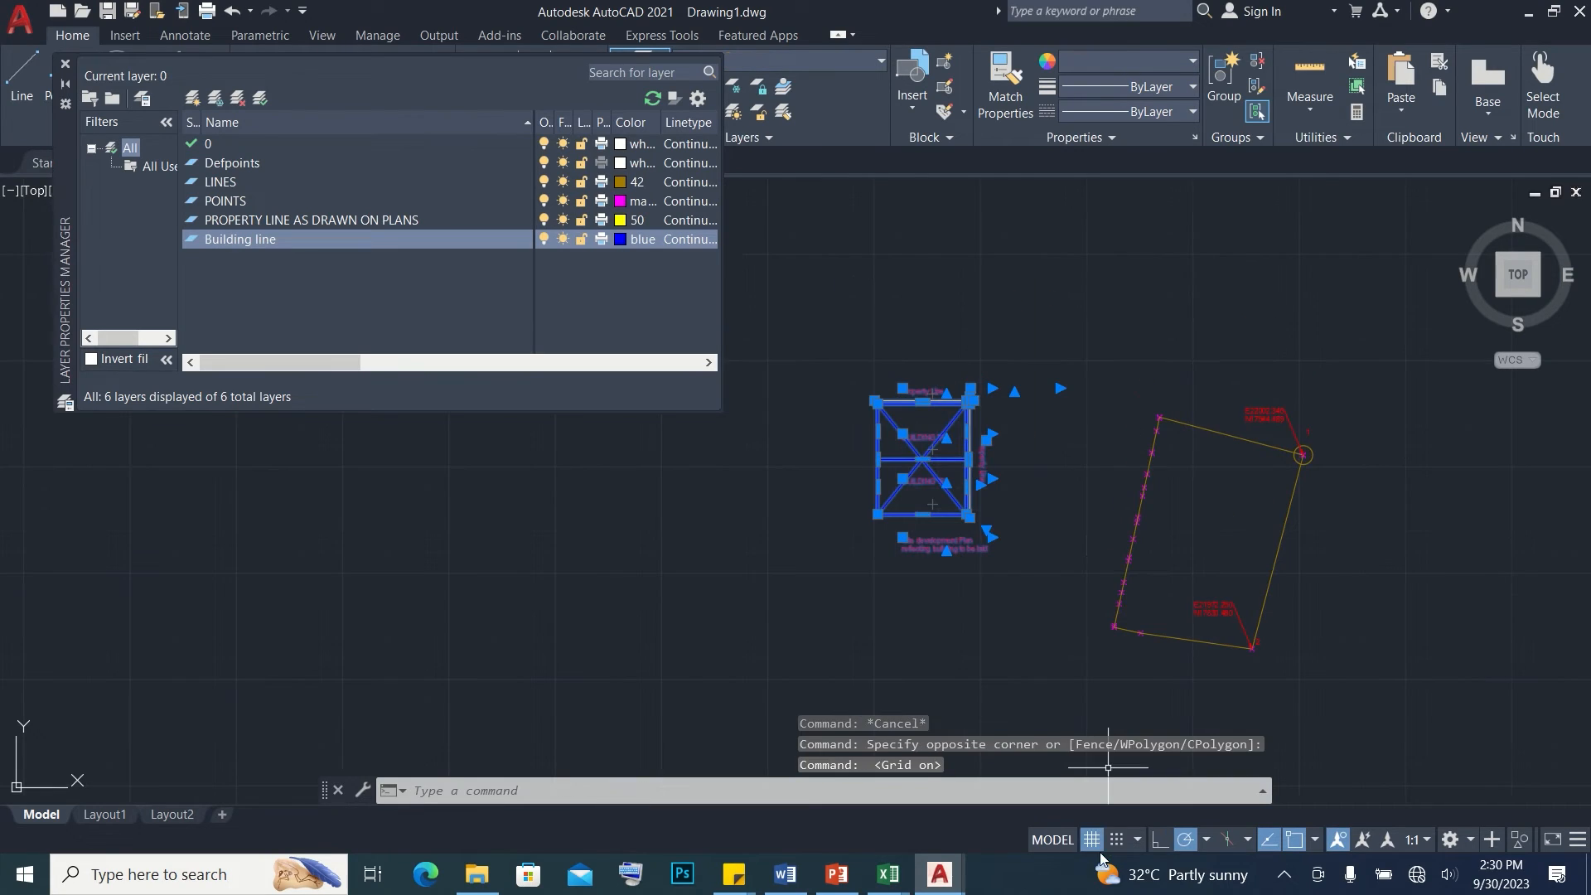
pyautogui.press('F7')
pyautogui.rightClick(966, 459)
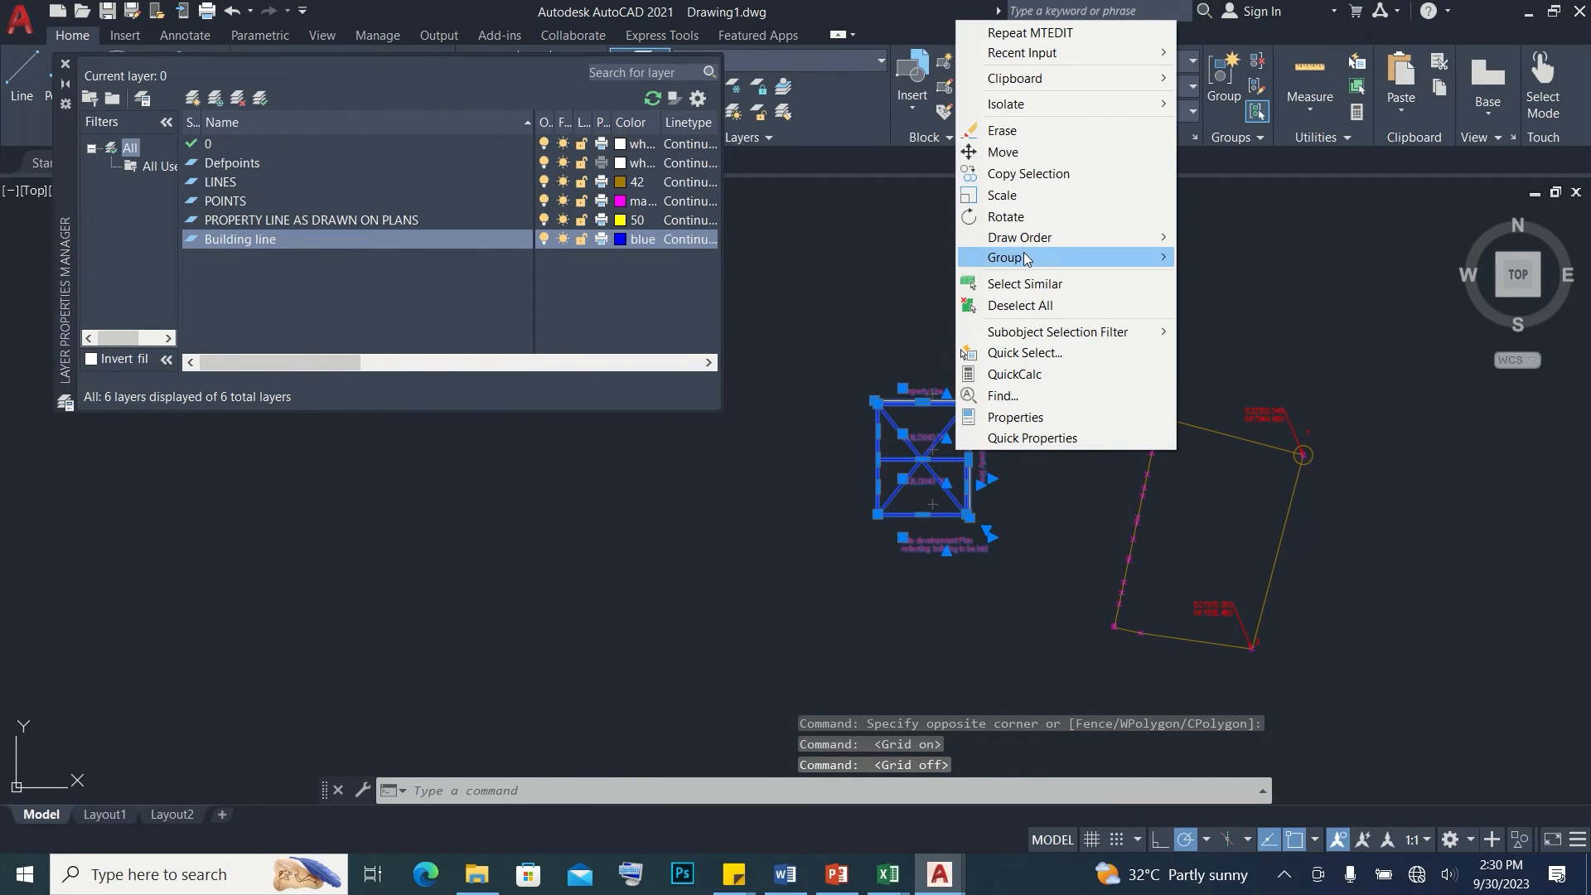
pyautogui.moveTo(1025, 270)
pyautogui.click(1247, 258)
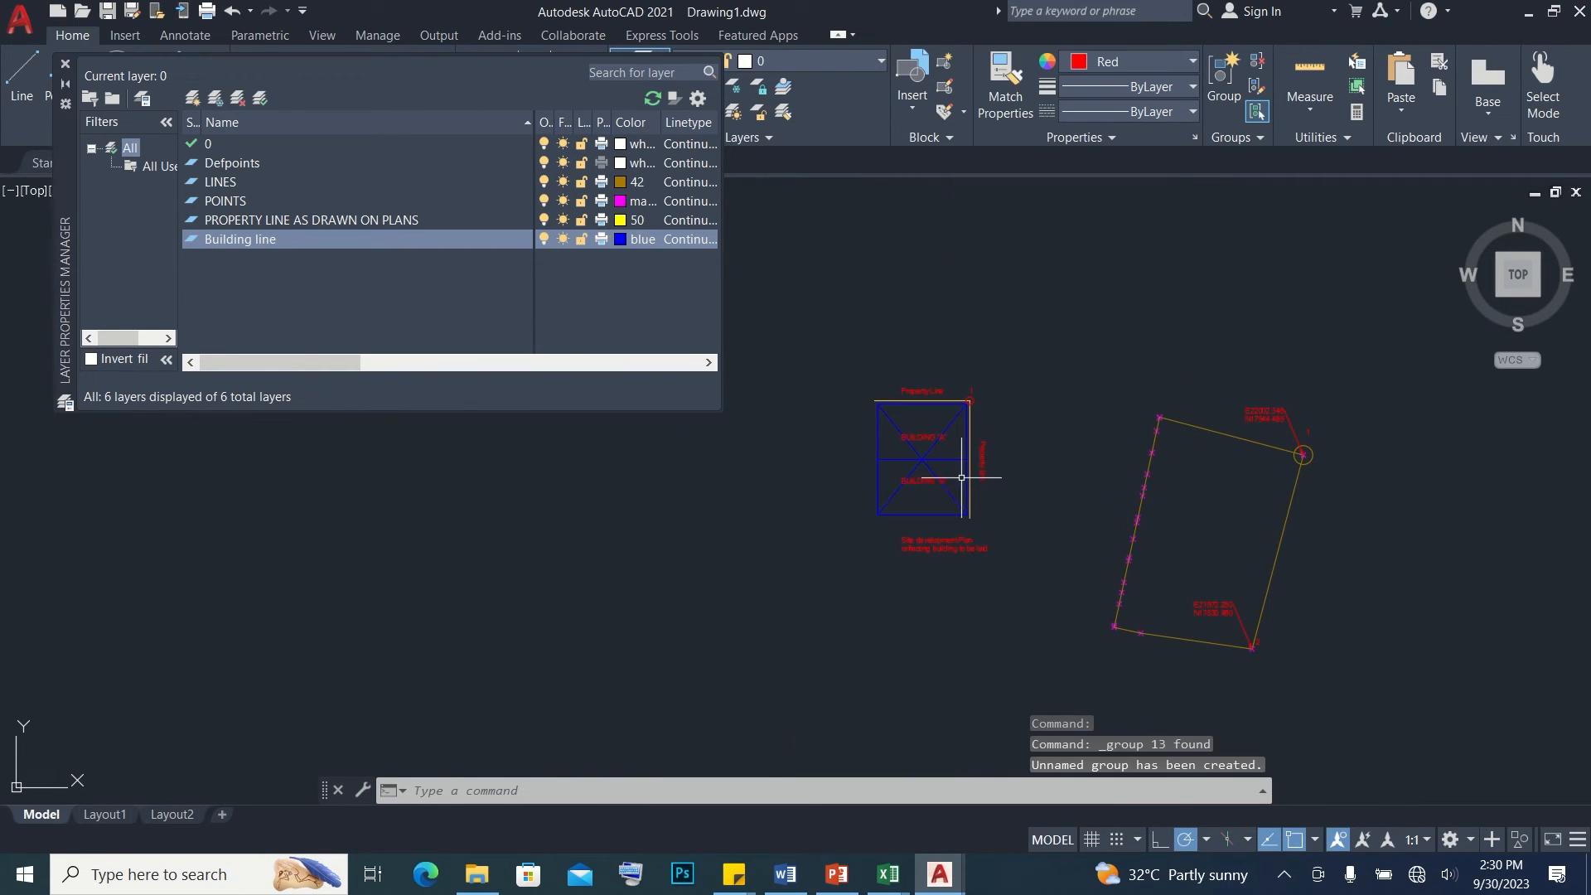
pyautogui.click(951, 453)
pyautogui.click(906, 436)
pyautogui.moveTo(1047, 473); pyautogui.dragTo(989, 412, button='middle')
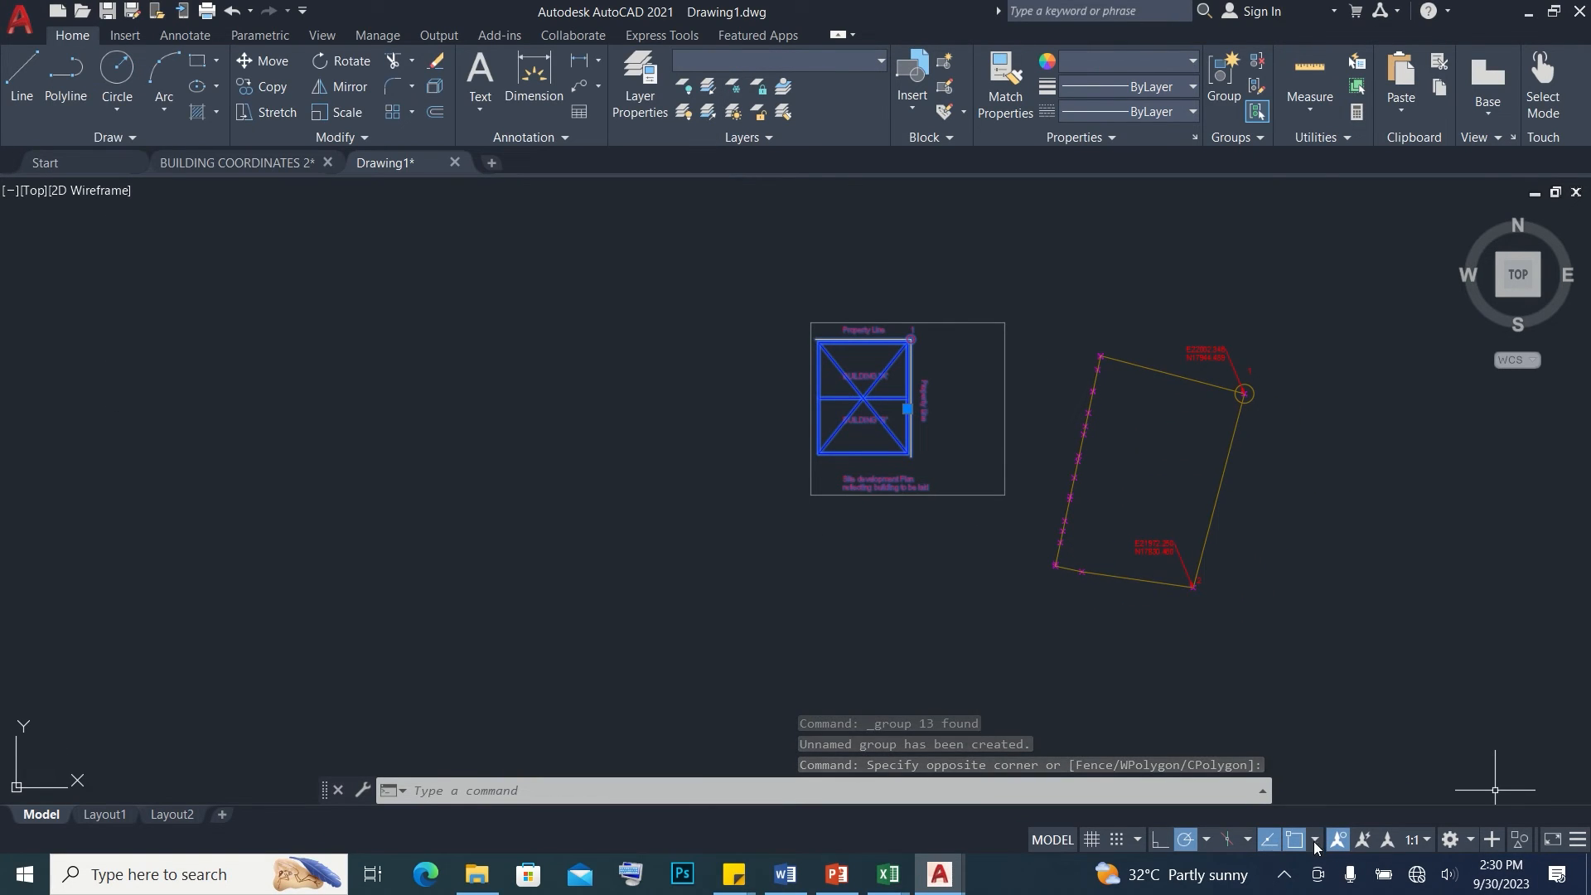
# Check the object snap modes and test the Node snap on the lot's corner 1
pyautogui.click(1315, 840)
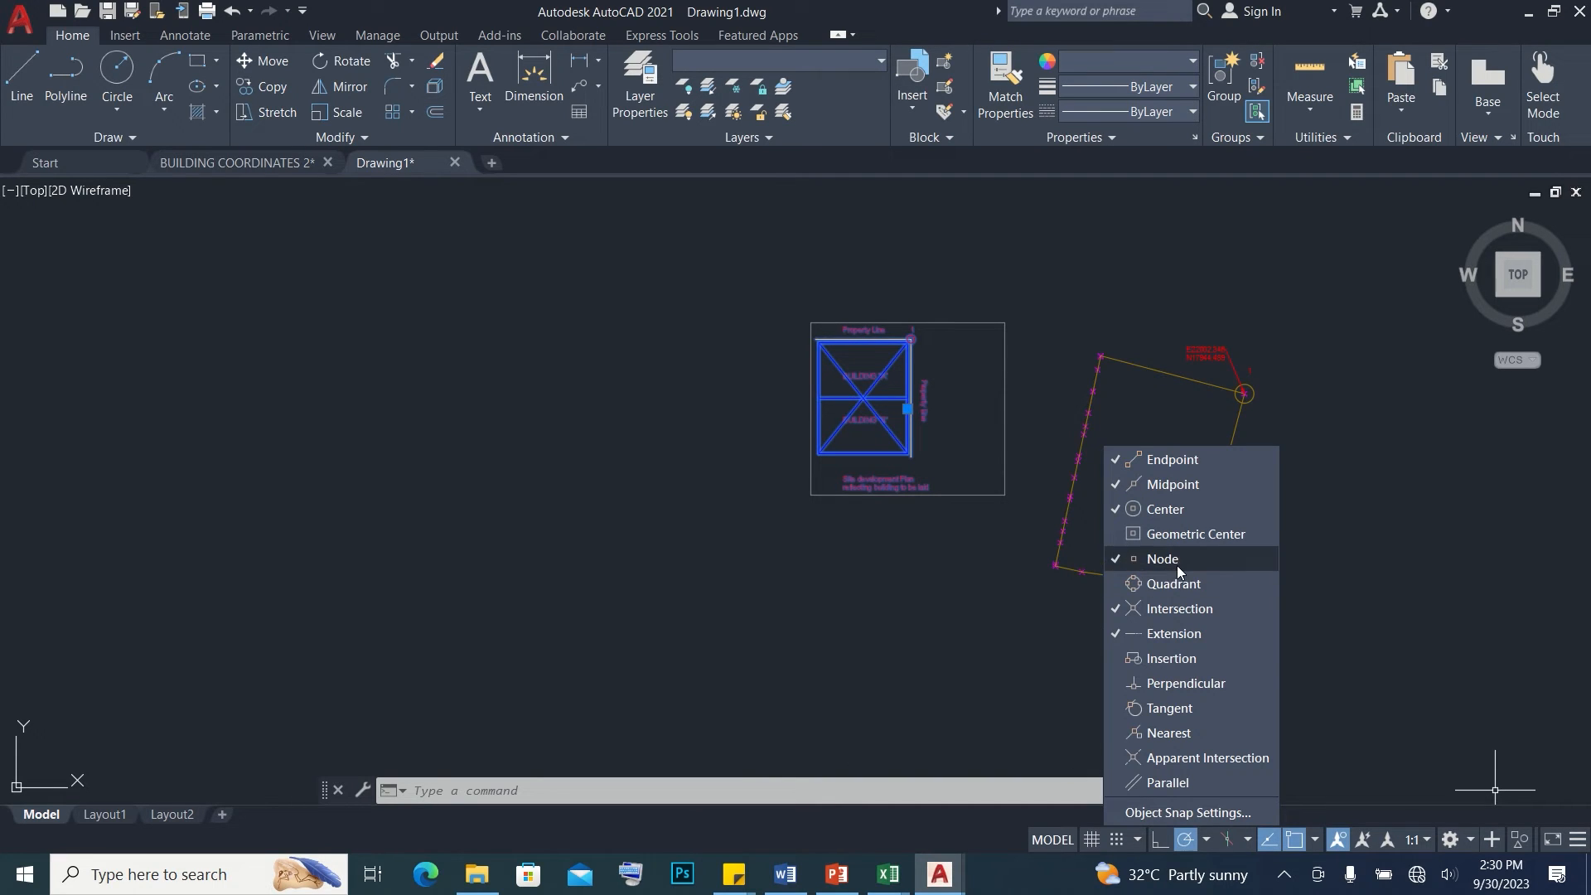
pyautogui.scroll(2, 1243, 388)
pyautogui.scroll(6, 1243, 388)
pyautogui.scroll(-4, 1205, 442)
pyautogui.write('l')
pyautogui.press('Return')
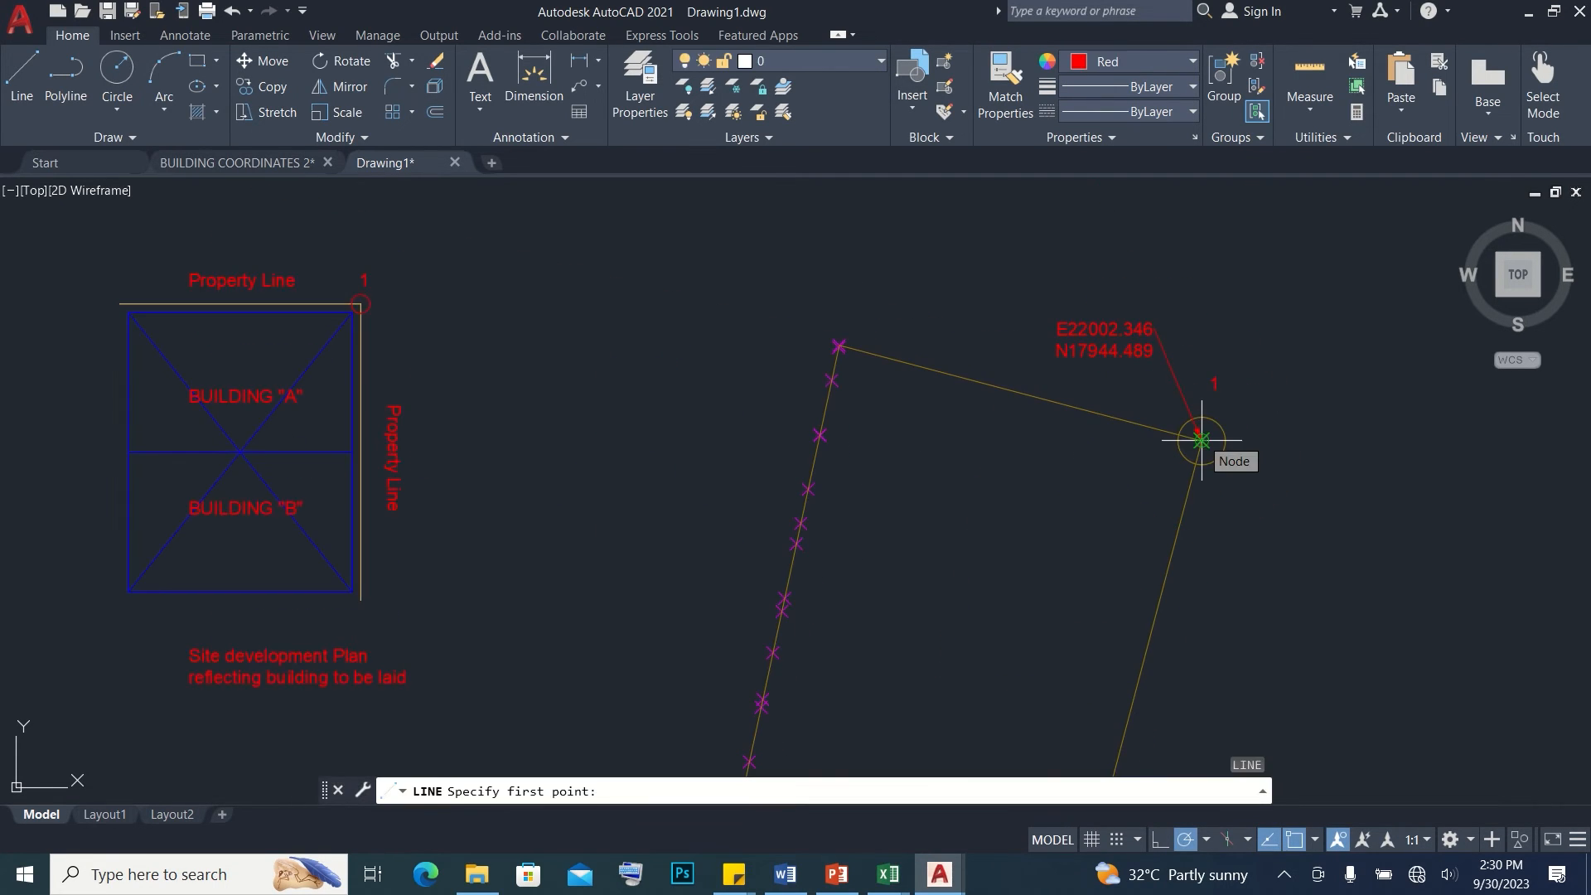
pyautogui.click(1296, 842)
pyautogui.scroll(8, 798, 367)
pyautogui.click(1295, 841)
pyautogui.press('Escape')
# Move the grouped plan from its circled property corner onto corner 1 of the plotted lot
pyautogui.scroll(-10, 1024, 387)
pyautogui.click(540, 293)
pyautogui.click(842, 661)
pyautogui.write('m')
pyautogui.press('Return')
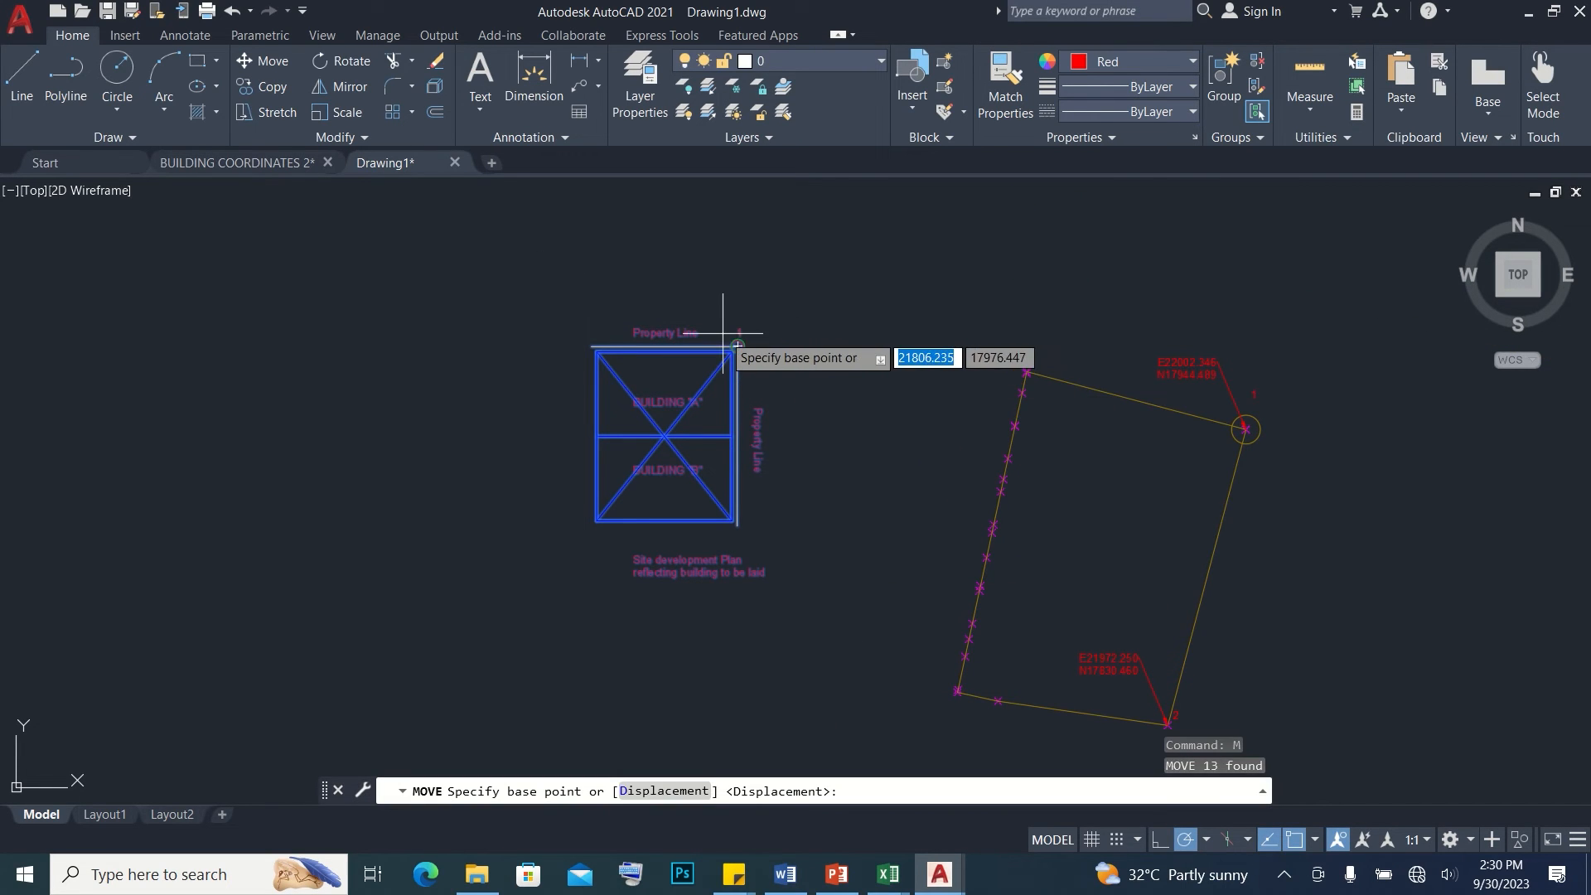
pyautogui.scroll(4, 736, 347)
pyautogui.click(736, 343)
pyautogui.scroll(-5, 1155, 430)
pyautogui.scroll(7, 1094, 366)
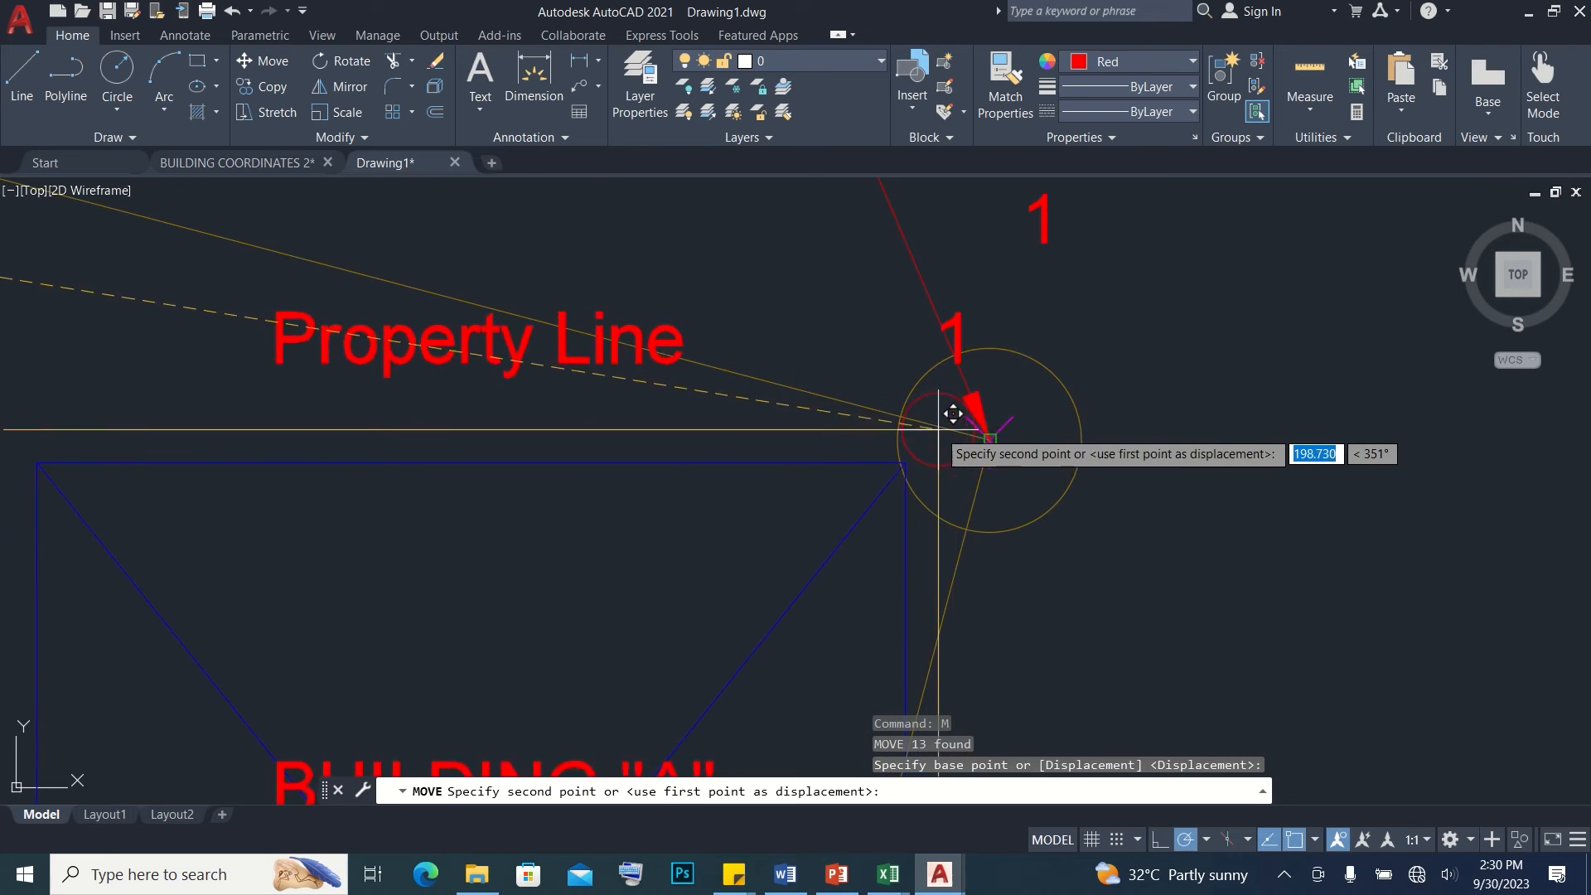
pyautogui.click(990, 436)
pyautogui.scroll(-6, 999, 418)
pyautogui.scroll(-2, 1008, 399)
# Rotate the grouped plan about corner 1 by reference, aligning its vertical property line with the lot line to corner 2
pyautogui.moveTo(1157, 383); pyautogui.dragTo(1132, 489, button='middle')
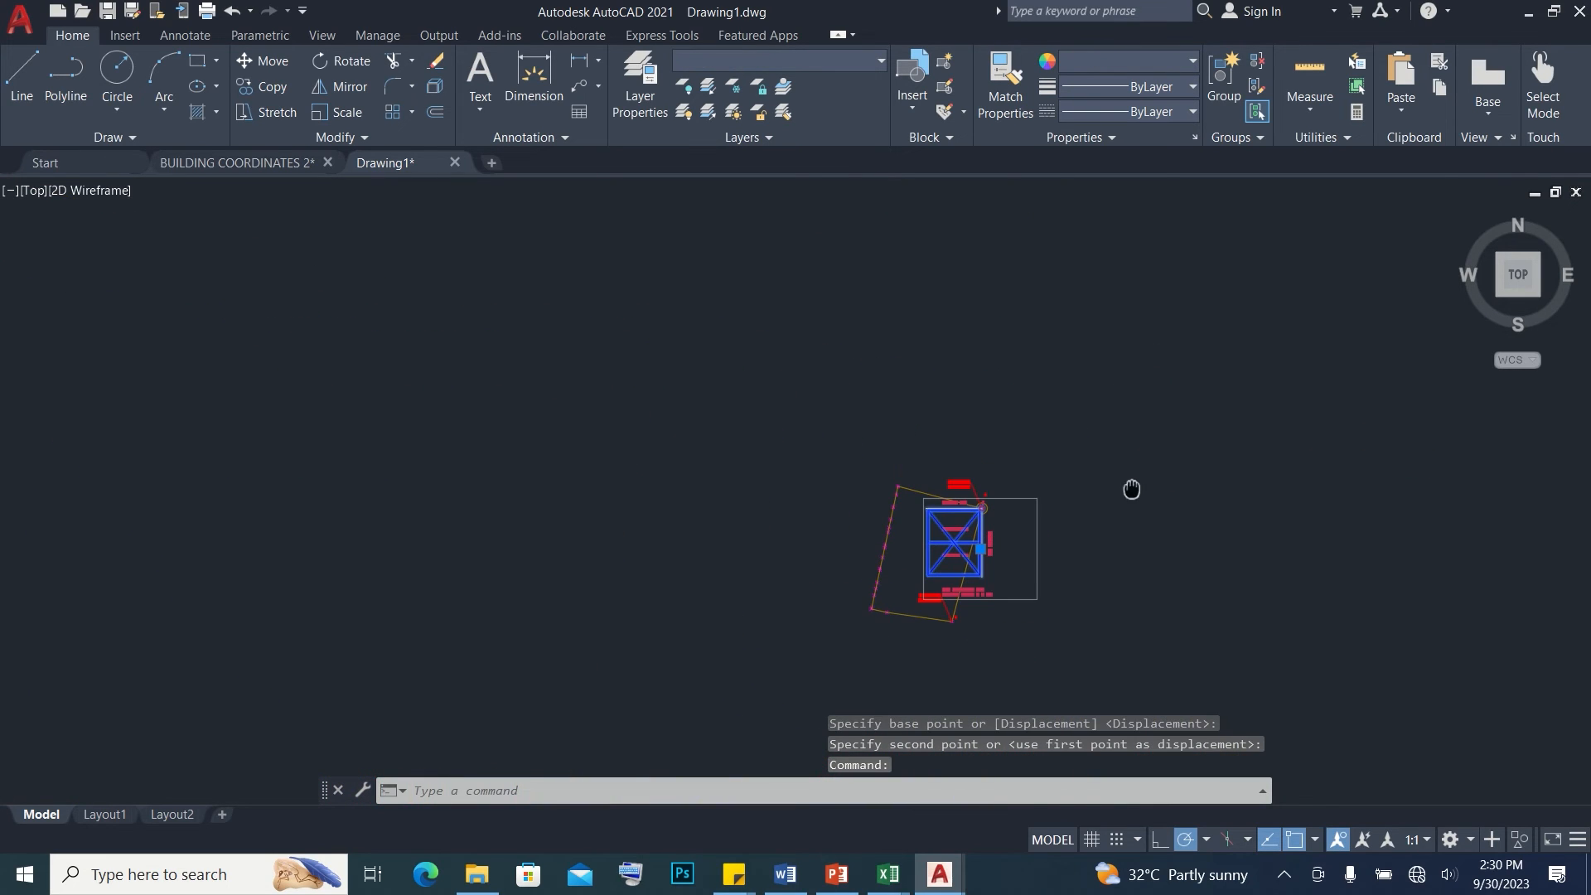
pyautogui.press('Return')
pyautogui.scroll(8, 1065, 519)
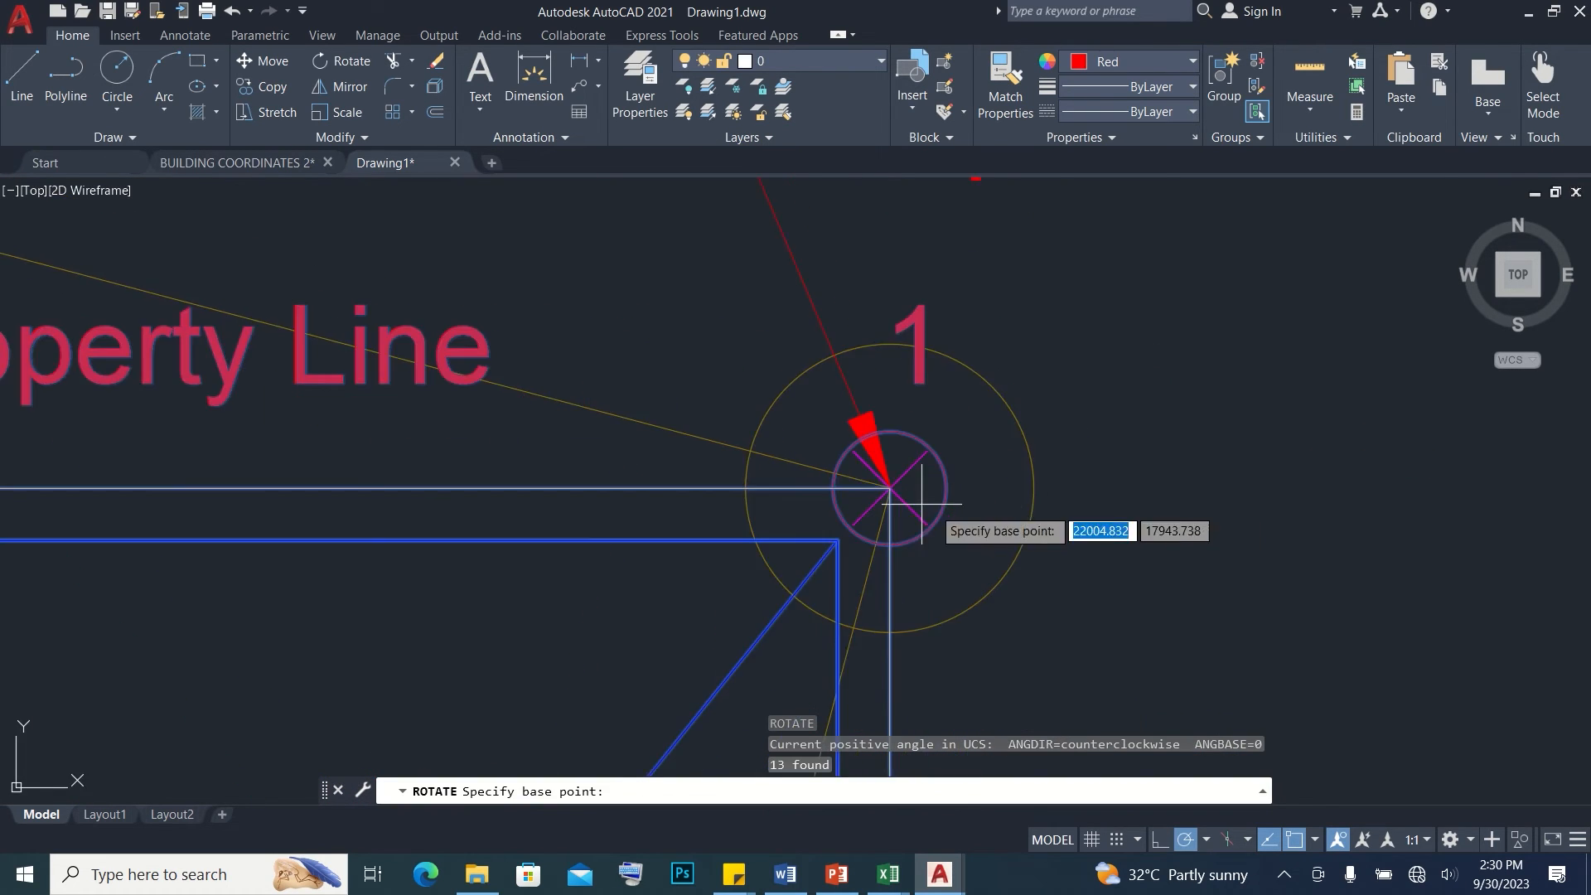
pyautogui.click(889, 489)
pyautogui.scroll(-7, 837, 349)
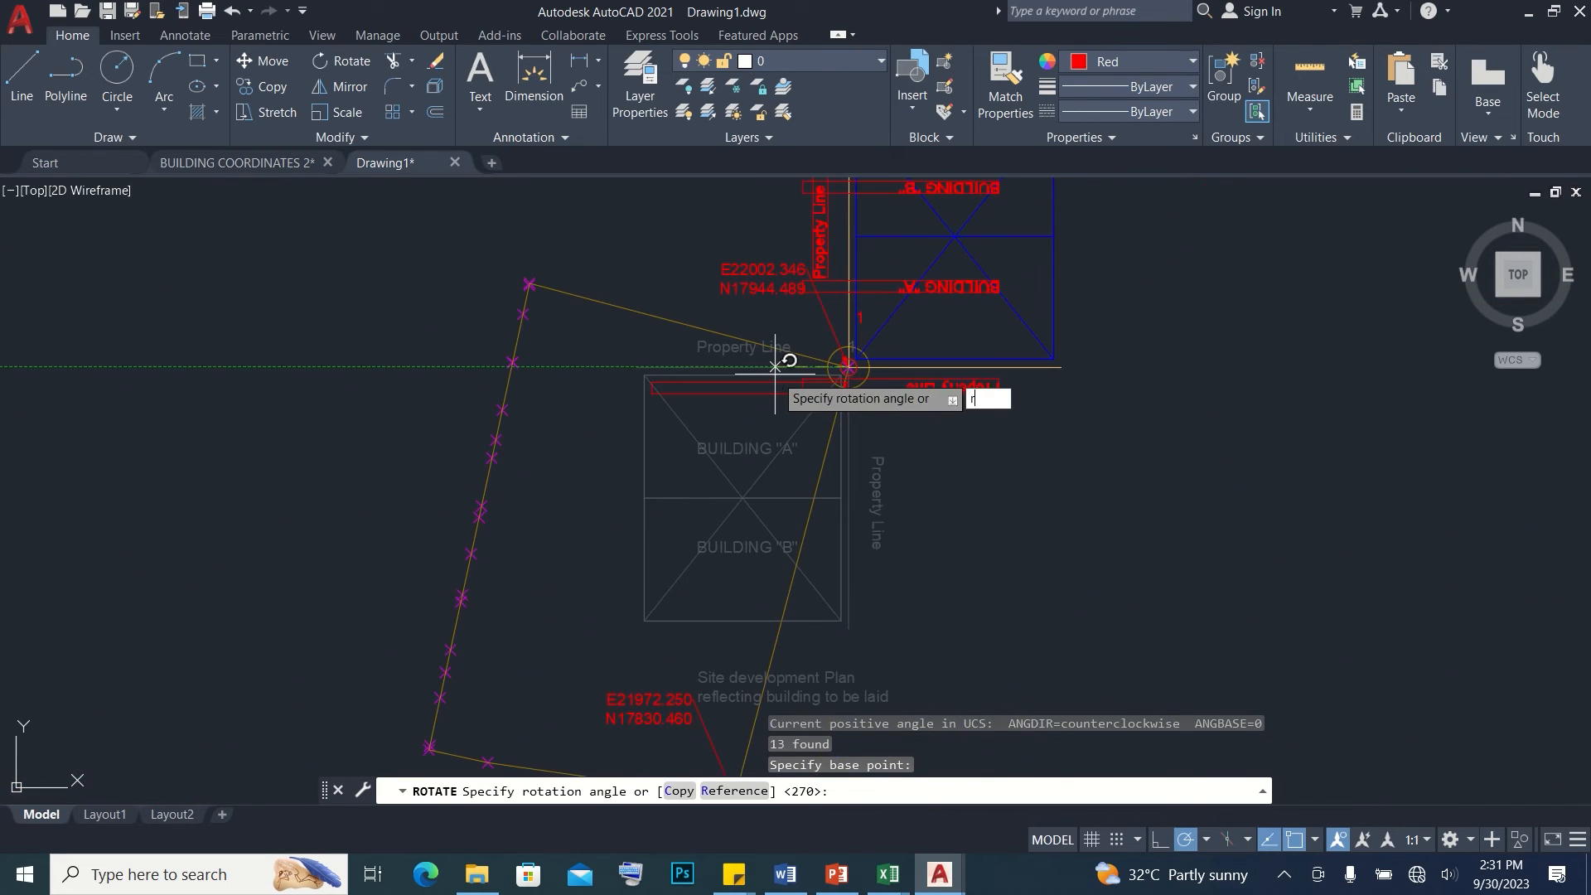
pyautogui.write('r')
pyautogui.press('Return')
pyautogui.scroll(4, 848, 366)
pyautogui.click(847, 365)
pyautogui.scroll(-4, 873, 372)
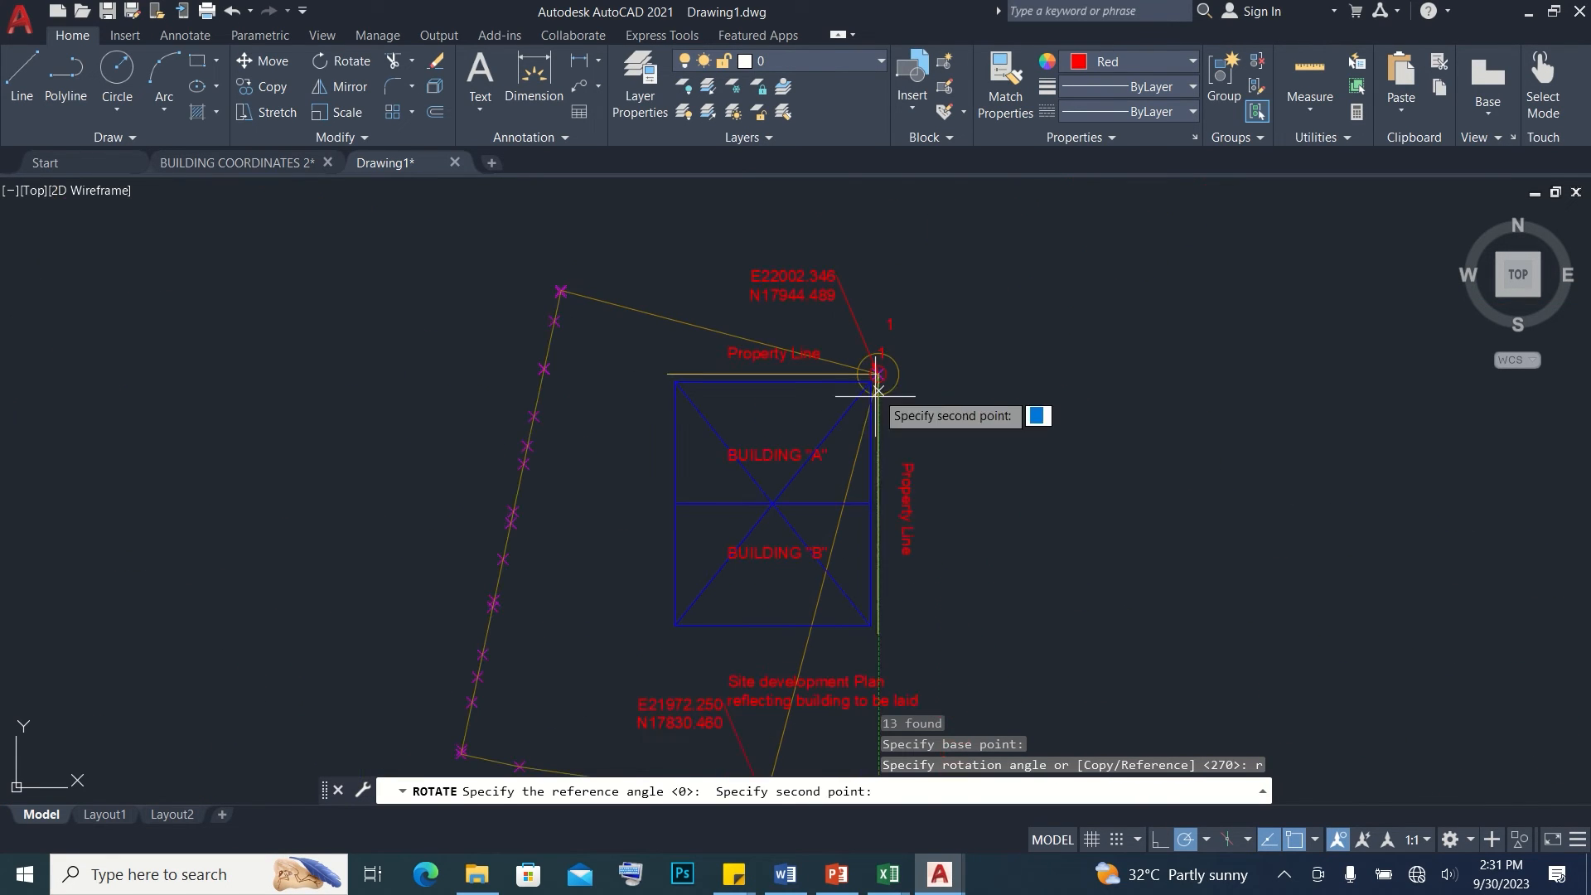
pyautogui.click(880, 629)
pyautogui.scroll(-5, 788, 472)
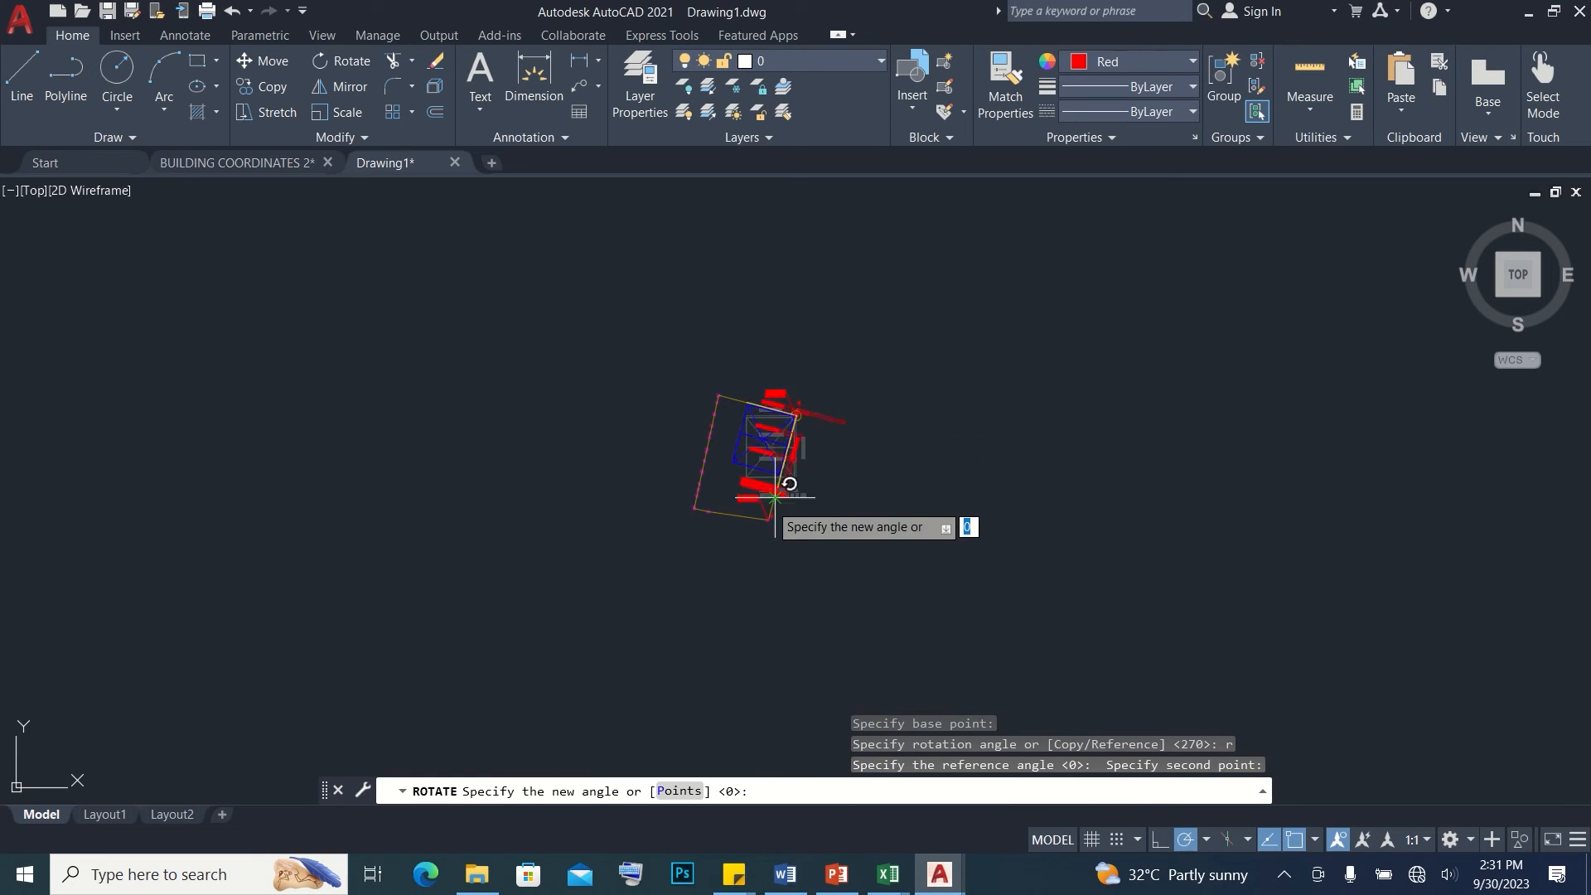
pyautogui.scroll(8, 765, 503)
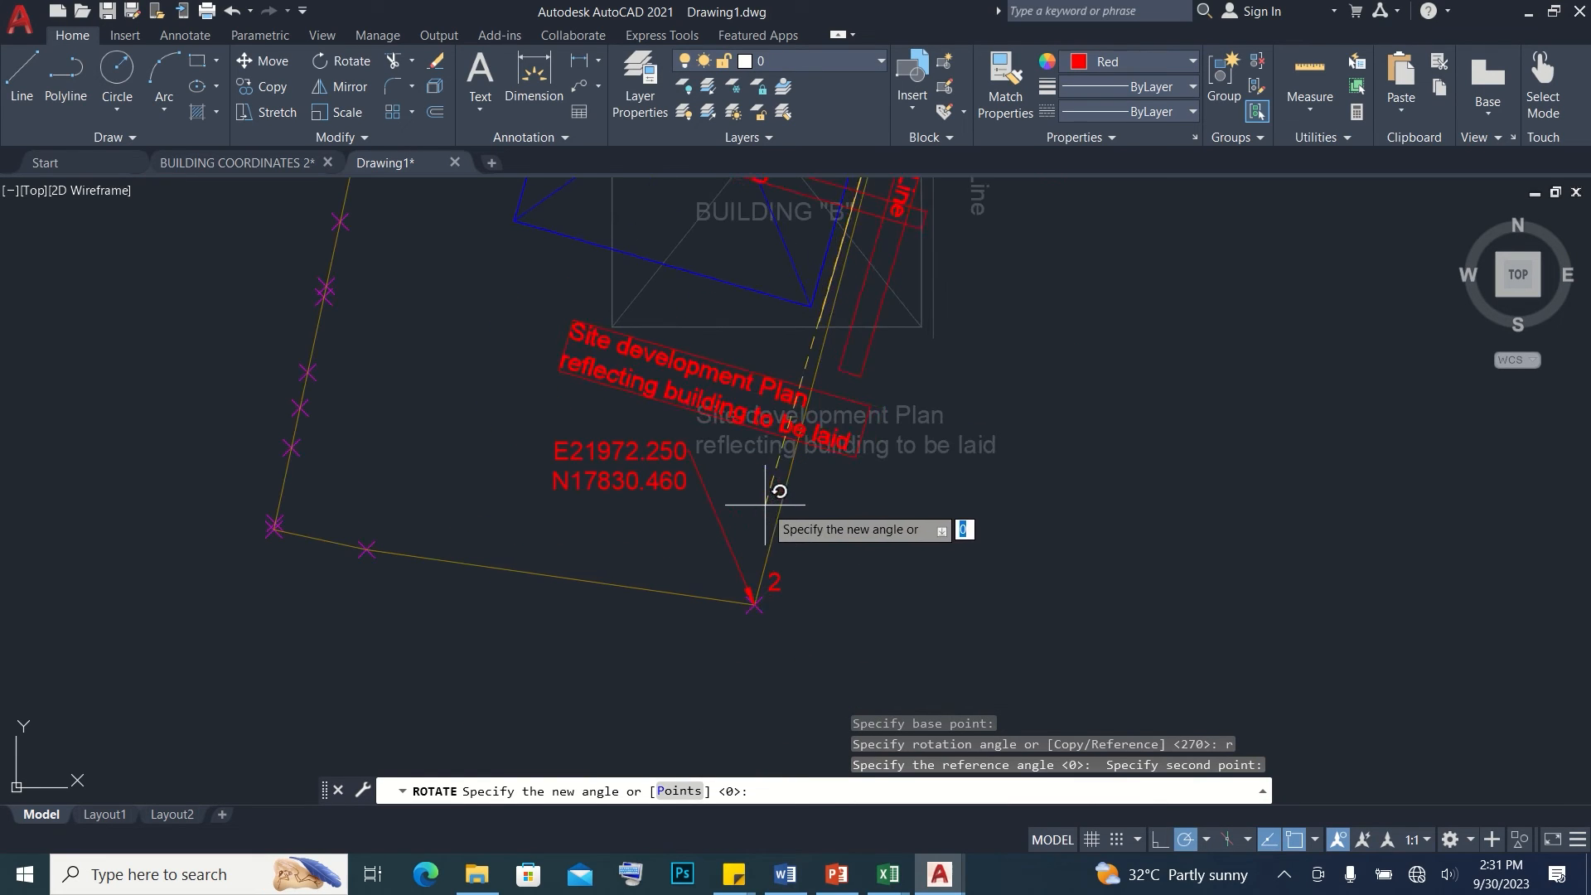
pyautogui.click(752, 603)
pyautogui.scroll(-4, 735, 461)
pyautogui.press('Escape')
pyautogui.click(643, 249)
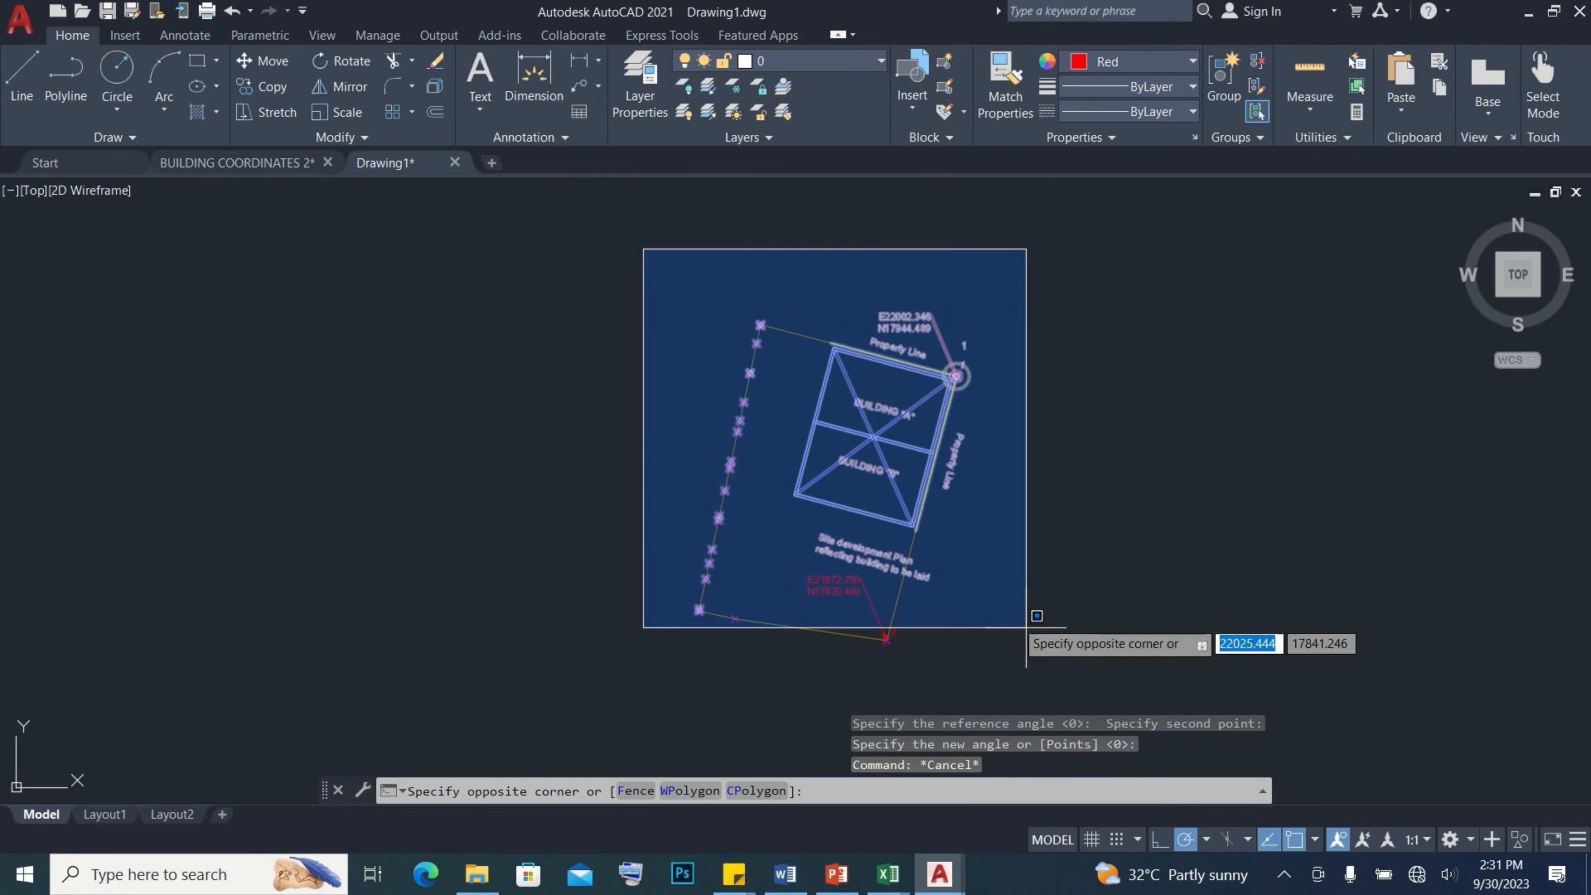
pyautogui.click(1091, 681)
pyautogui.press('Escape')
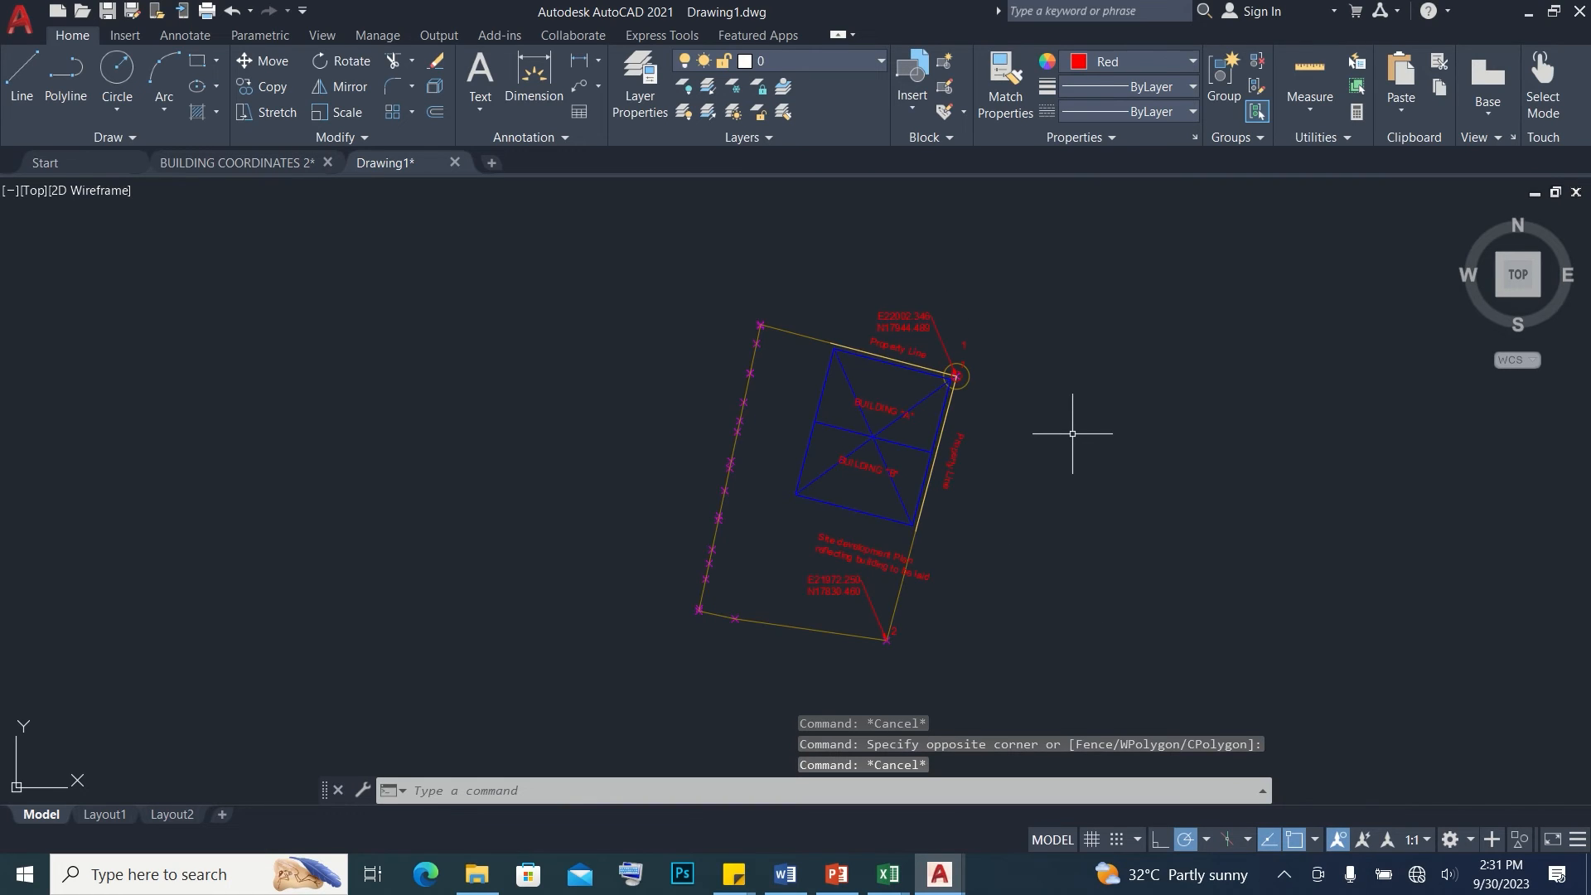
# Save the drawing
pyautogui.scroll(2, 791, 506)
pyautogui.hotkey('ctrl', 's')
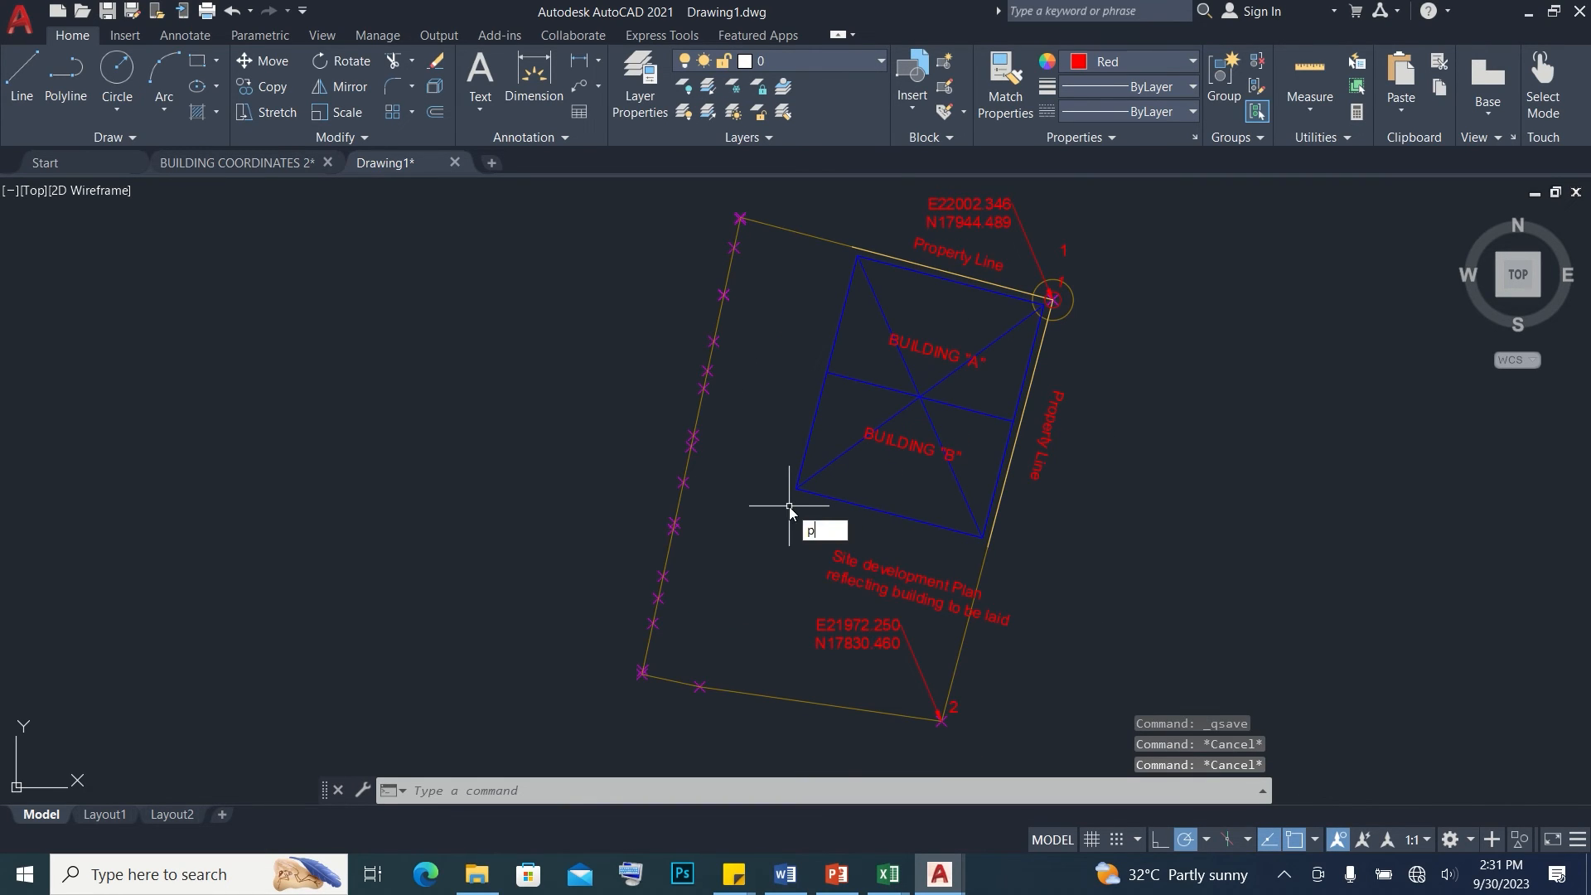
# Place point markers on the two building corners facing the lot's western boundary
pyautogui.write('po')
pyautogui.press('Return')
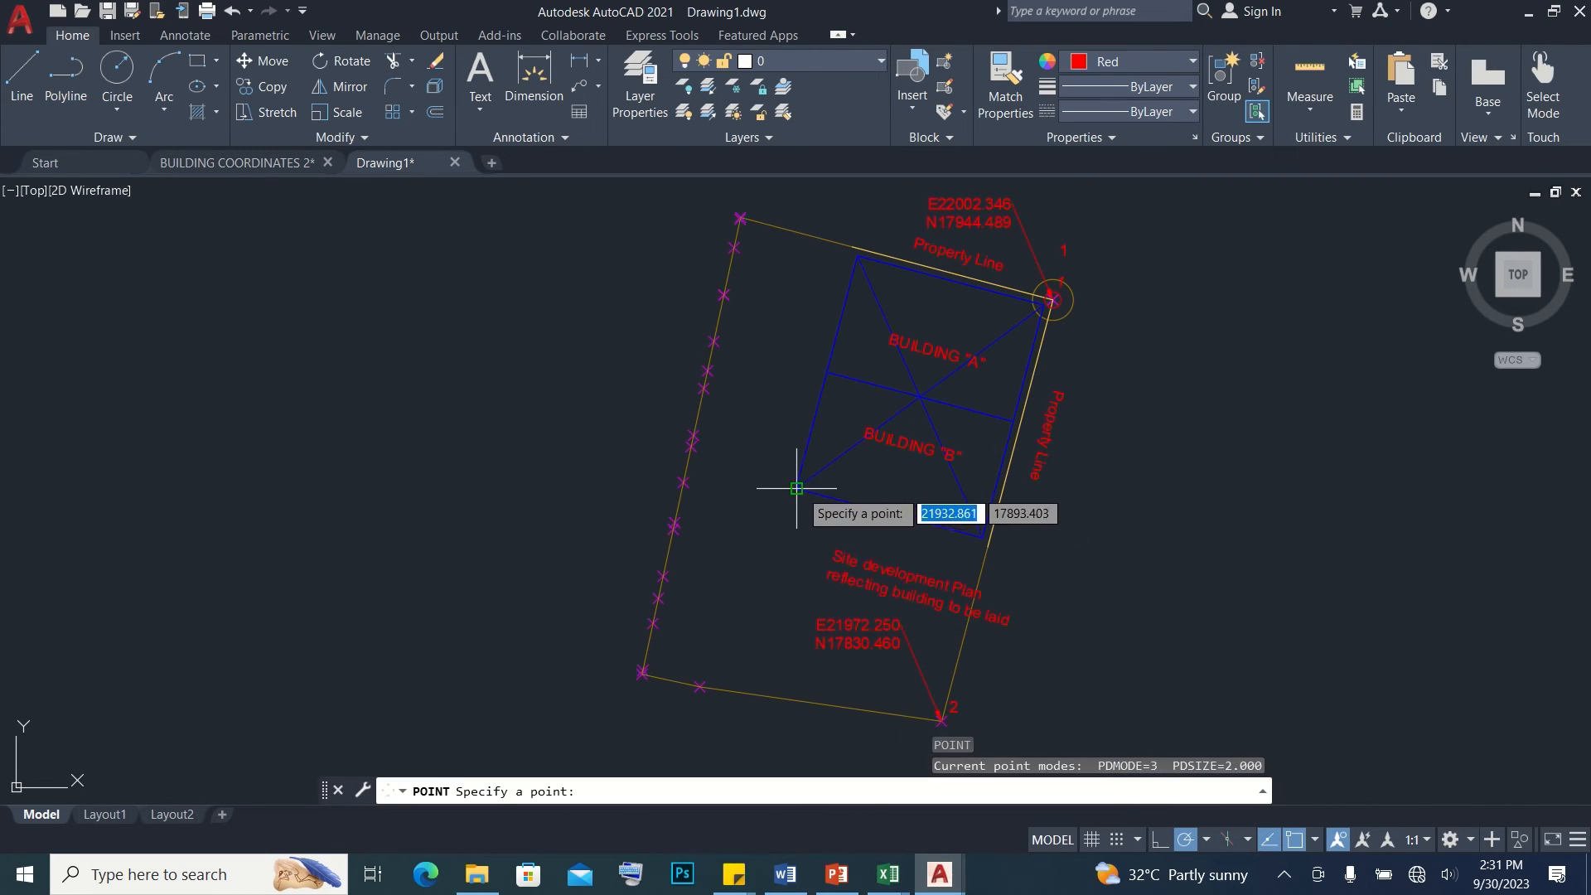
pyautogui.click(800, 489)
pyautogui.press('Return')
pyautogui.click(858, 257)
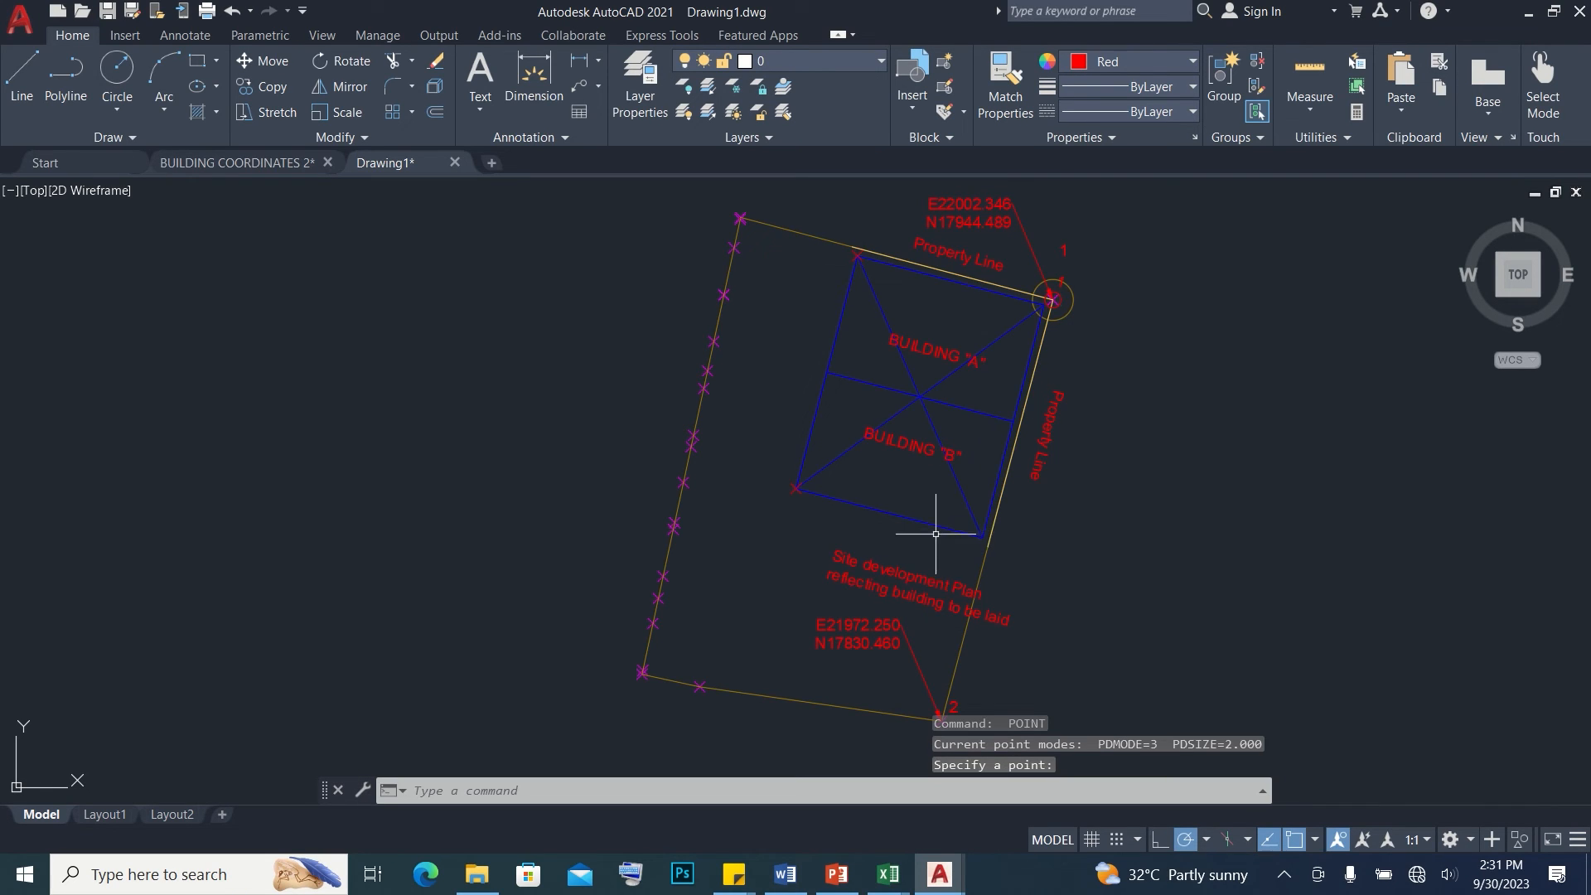
# Place a point marker on Building B's southeast corner, beside the property line
pyautogui.press('Return')
pyautogui.click(980, 534)
pyautogui.press('Escape')
pyautogui.press('Escape')
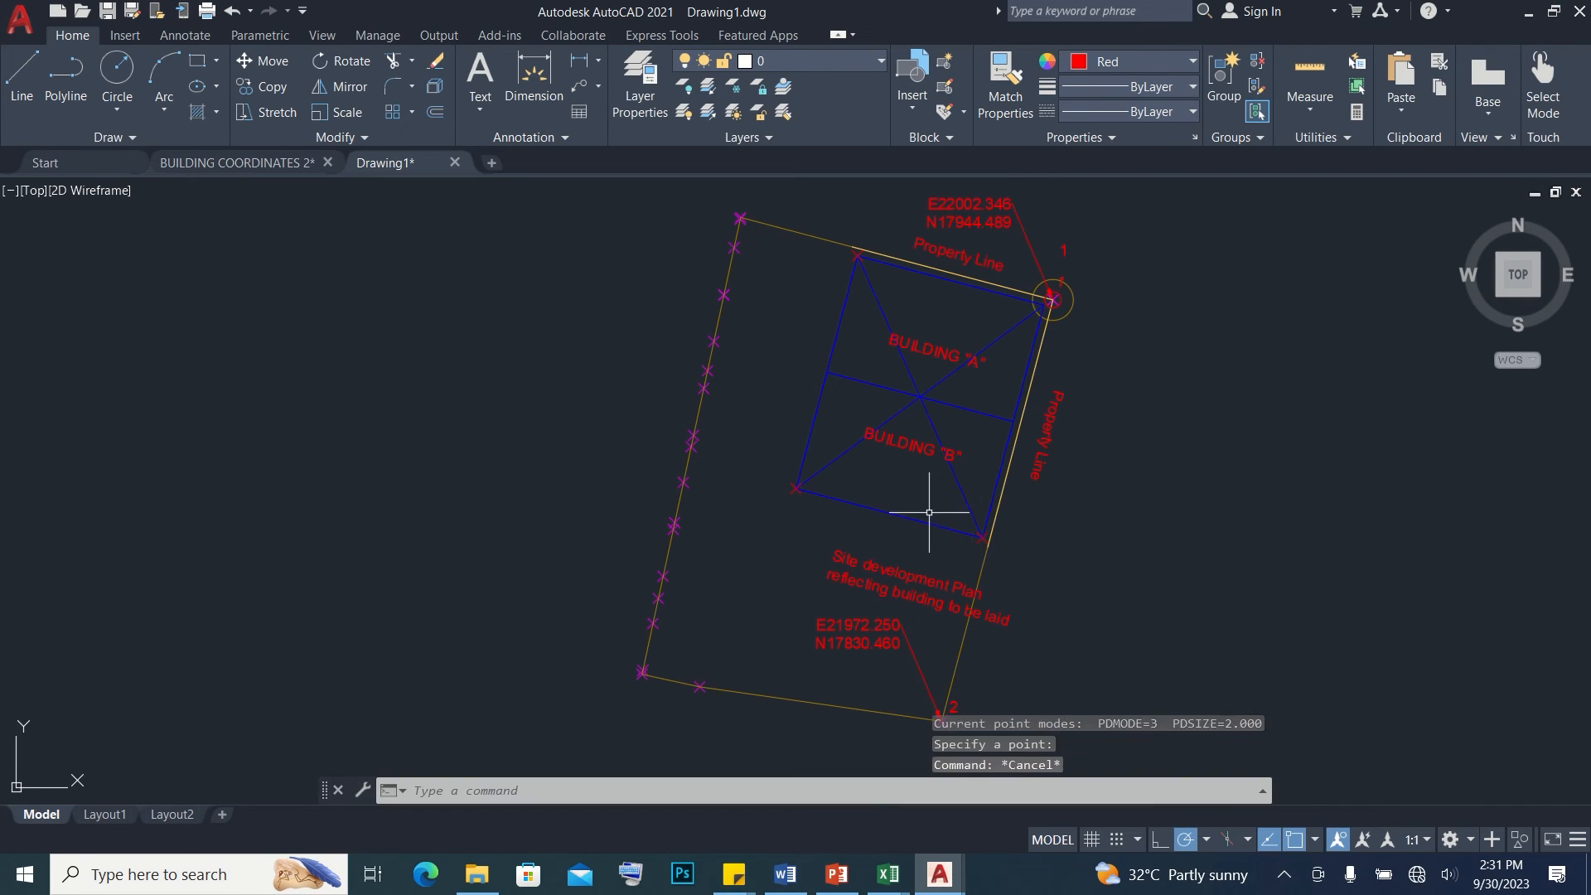
# Copy the coordinate leader at lot corner 2 onto Building B's southwest corner, using the arrow tip as base point
pyautogui.moveTo(941, 522); pyautogui.dragTo(899, 524, button='middle')
pyautogui.click(878, 636)
pyautogui.click(811, 625)
pyautogui.write('c')
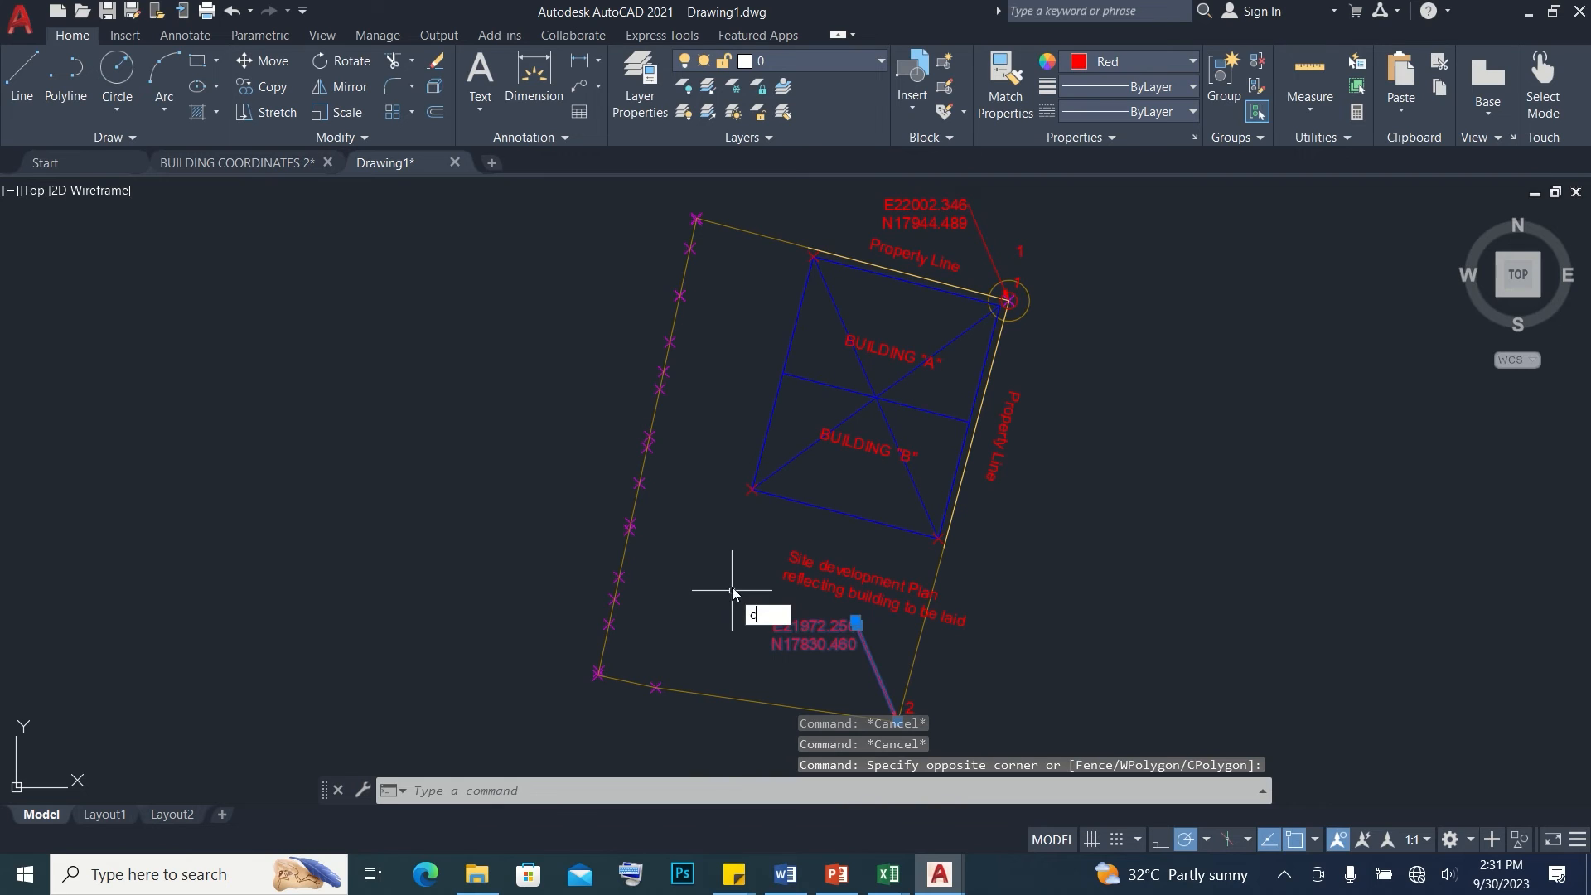
pyautogui.write('o')
pyautogui.press('Return')
pyautogui.scroll(5, 898, 708)
pyautogui.moveTo(897, 709); pyautogui.dragTo(881, 619, button='middle')
pyautogui.click(885, 653)
pyautogui.scroll(-5, 884, 652)
pyautogui.scroll(5, 758, 418)
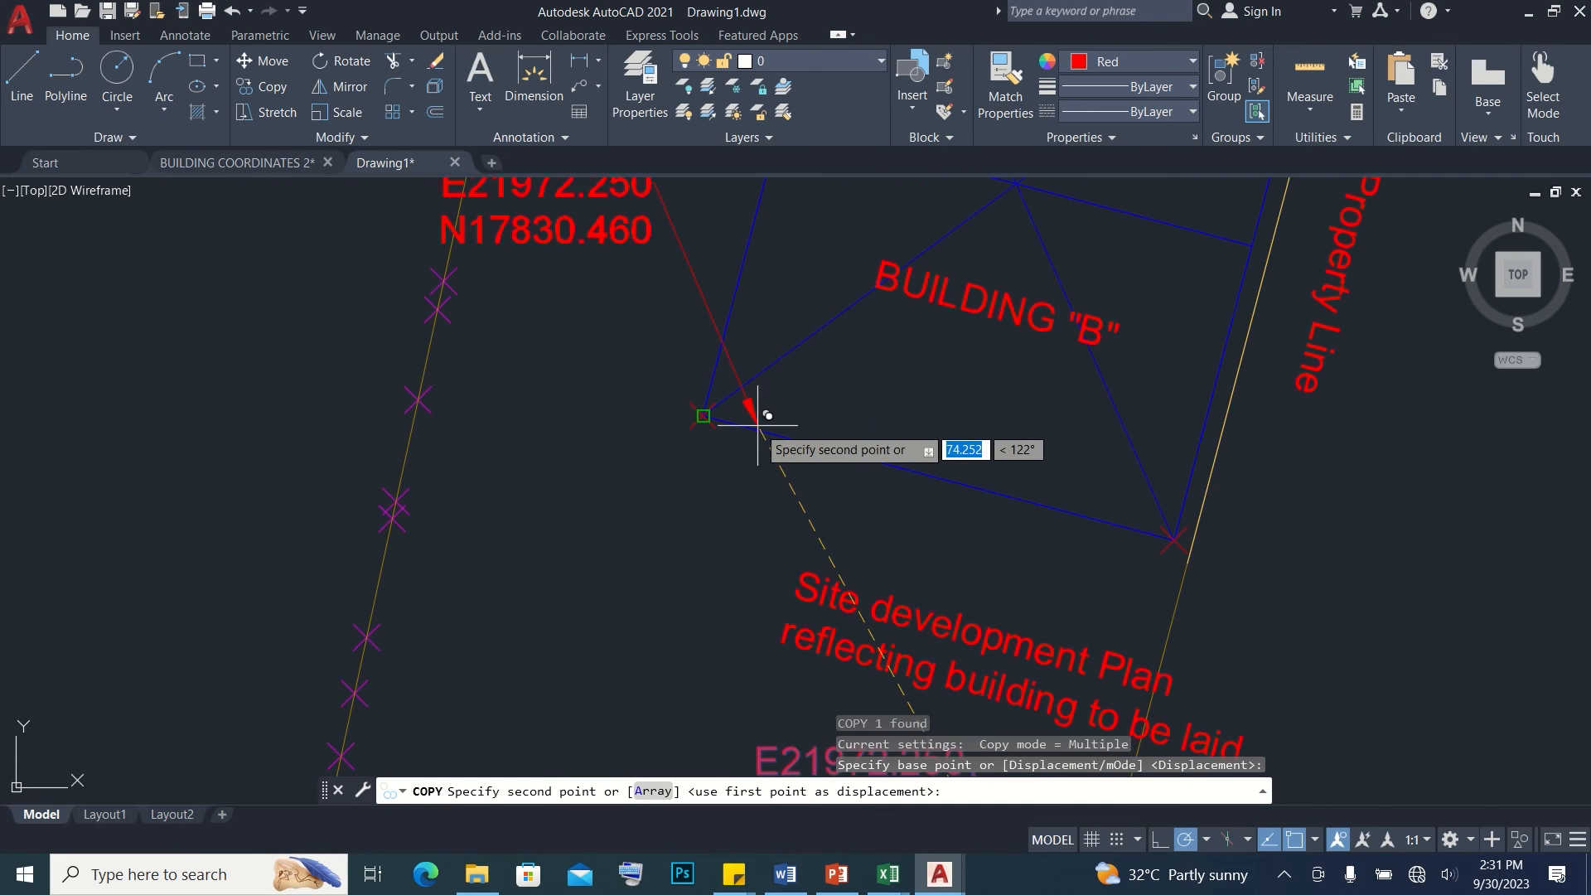
pyautogui.click(702, 416)
# Place another copy of the coordinate leader on Building A's northwest corner and end the copying
pyautogui.scroll(-3, 750, 506)
pyautogui.moveTo(788, 377); pyautogui.dragTo(800, 545, button='middle')
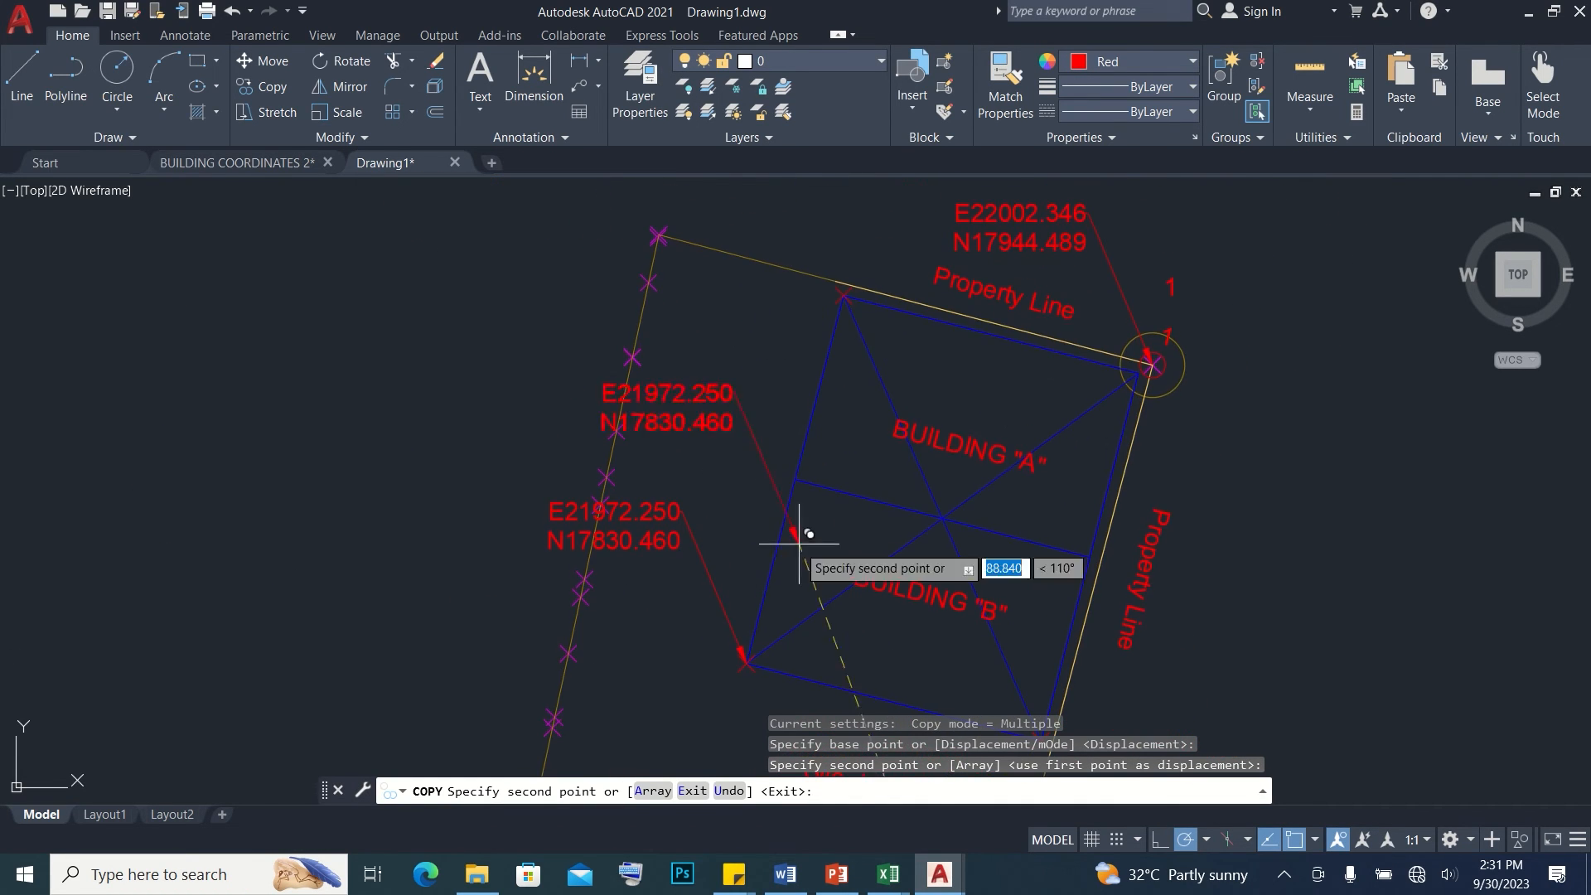
pyautogui.press('Escape')
# Copy the X position of Building B's southwest corner point into its leader label as easting E21932.861
pyautogui.scroll(-2, 801, 471)
pyautogui.scroll(2, 853, 568)
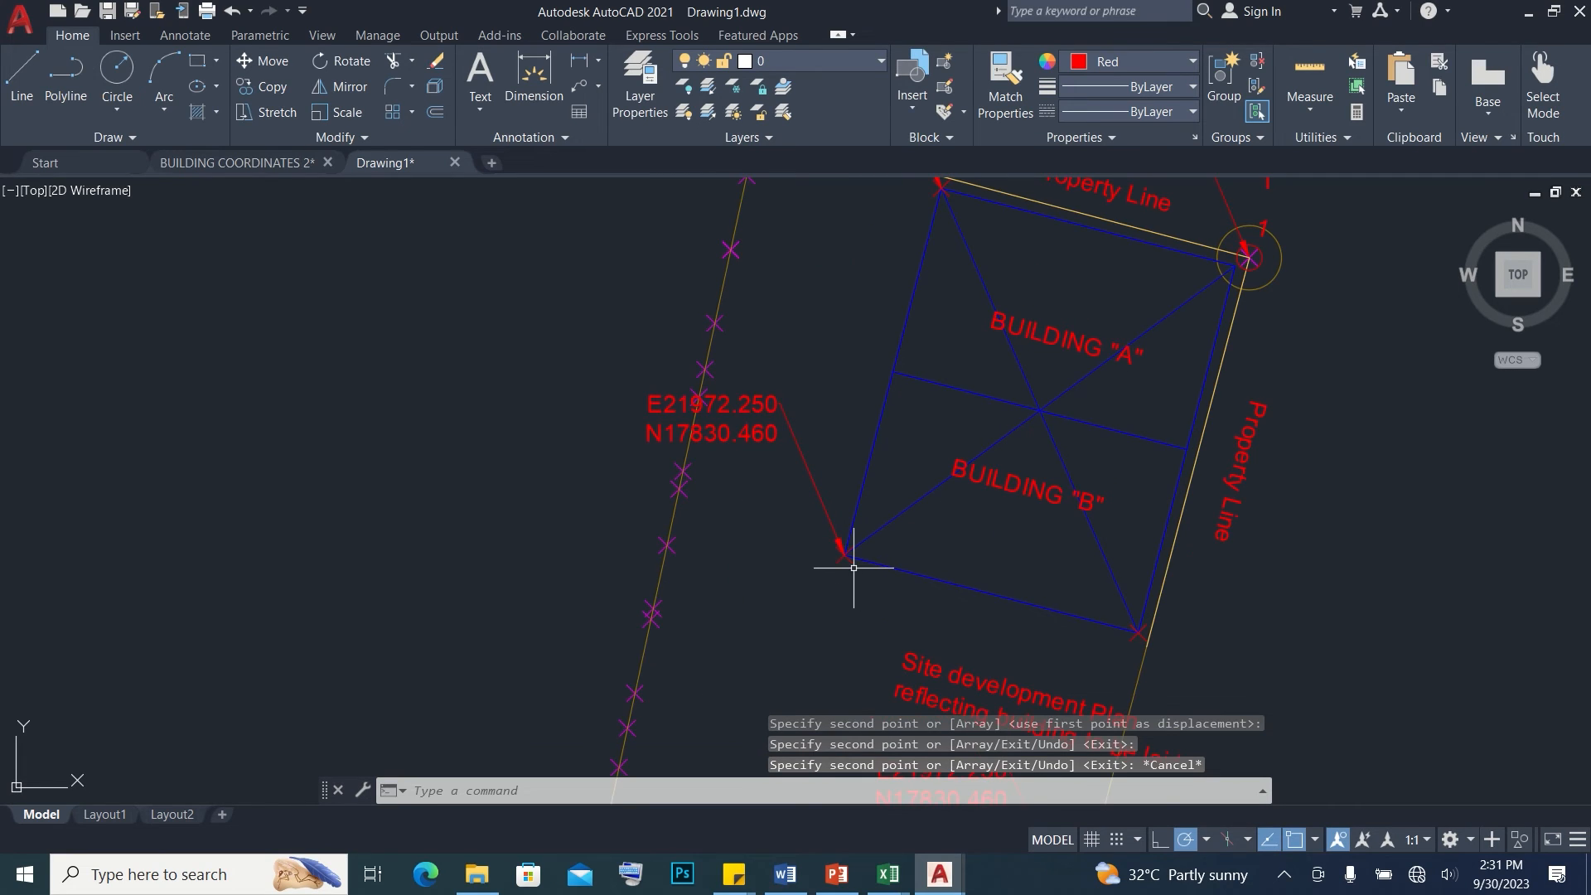
pyautogui.click(853, 564)
pyautogui.rightClick(847, 559)
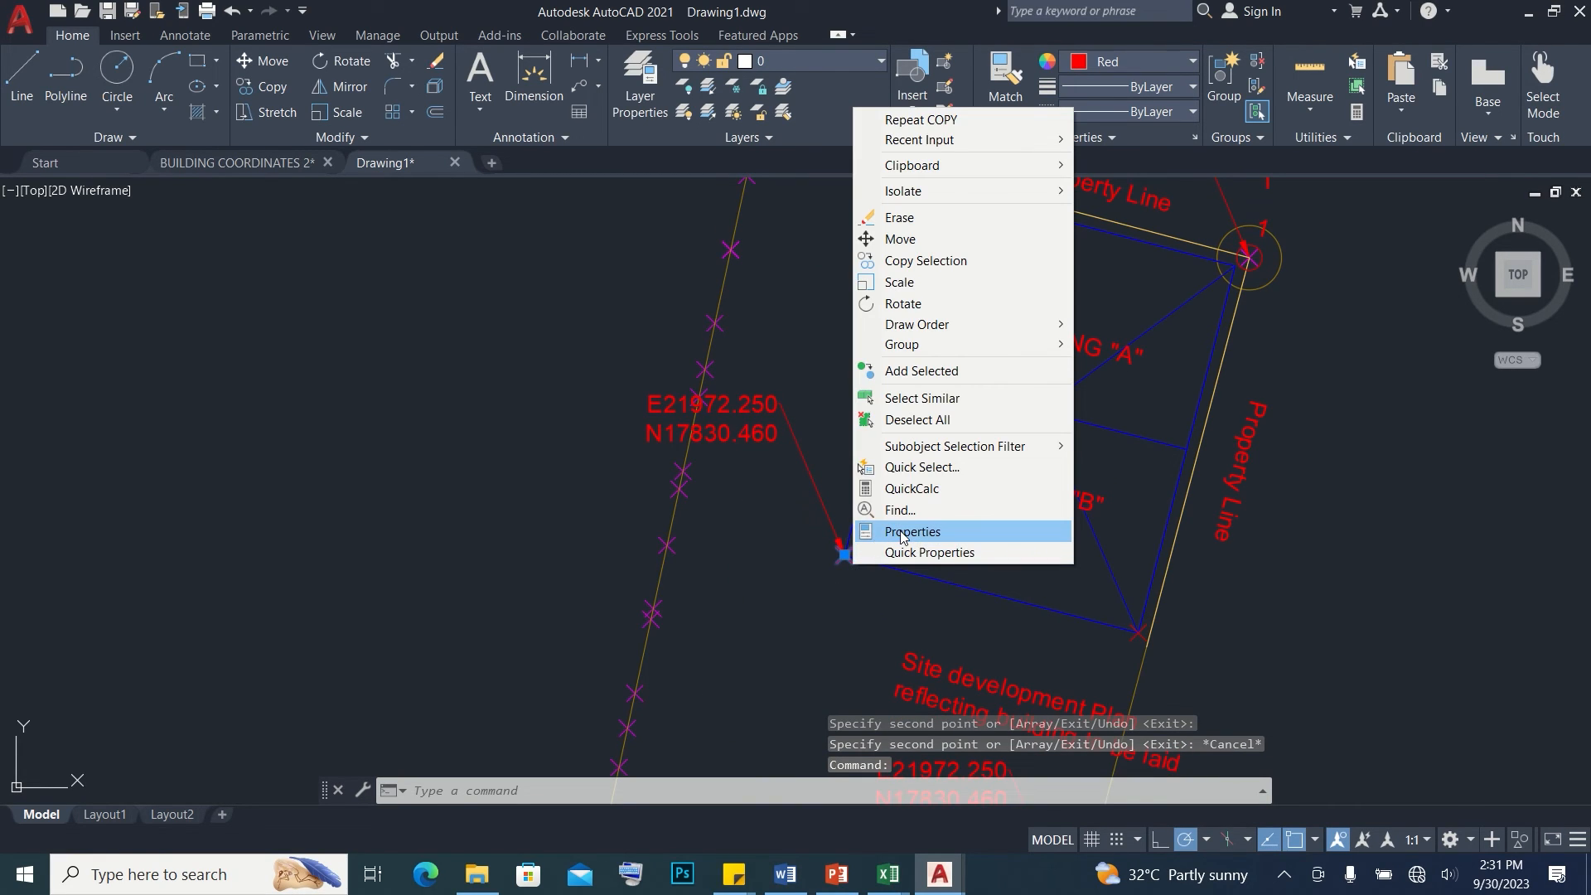
pyautogui.click(900, 532)
pyautogui.click(231, 391)
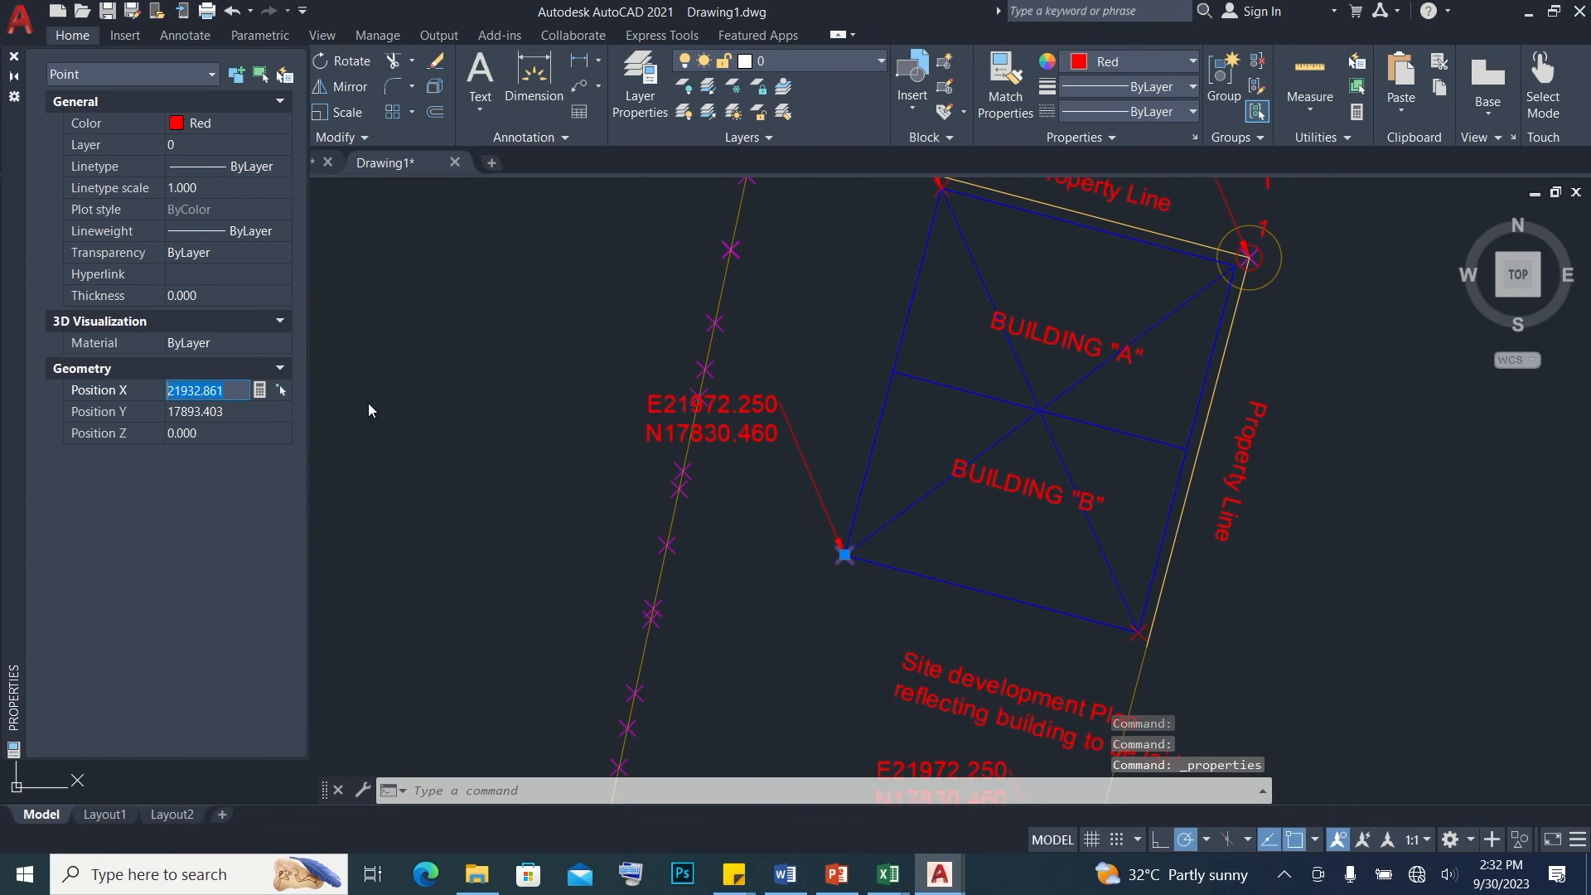
pyautogui.press('Escape')
pyautogui.doubleClick(694, 404)
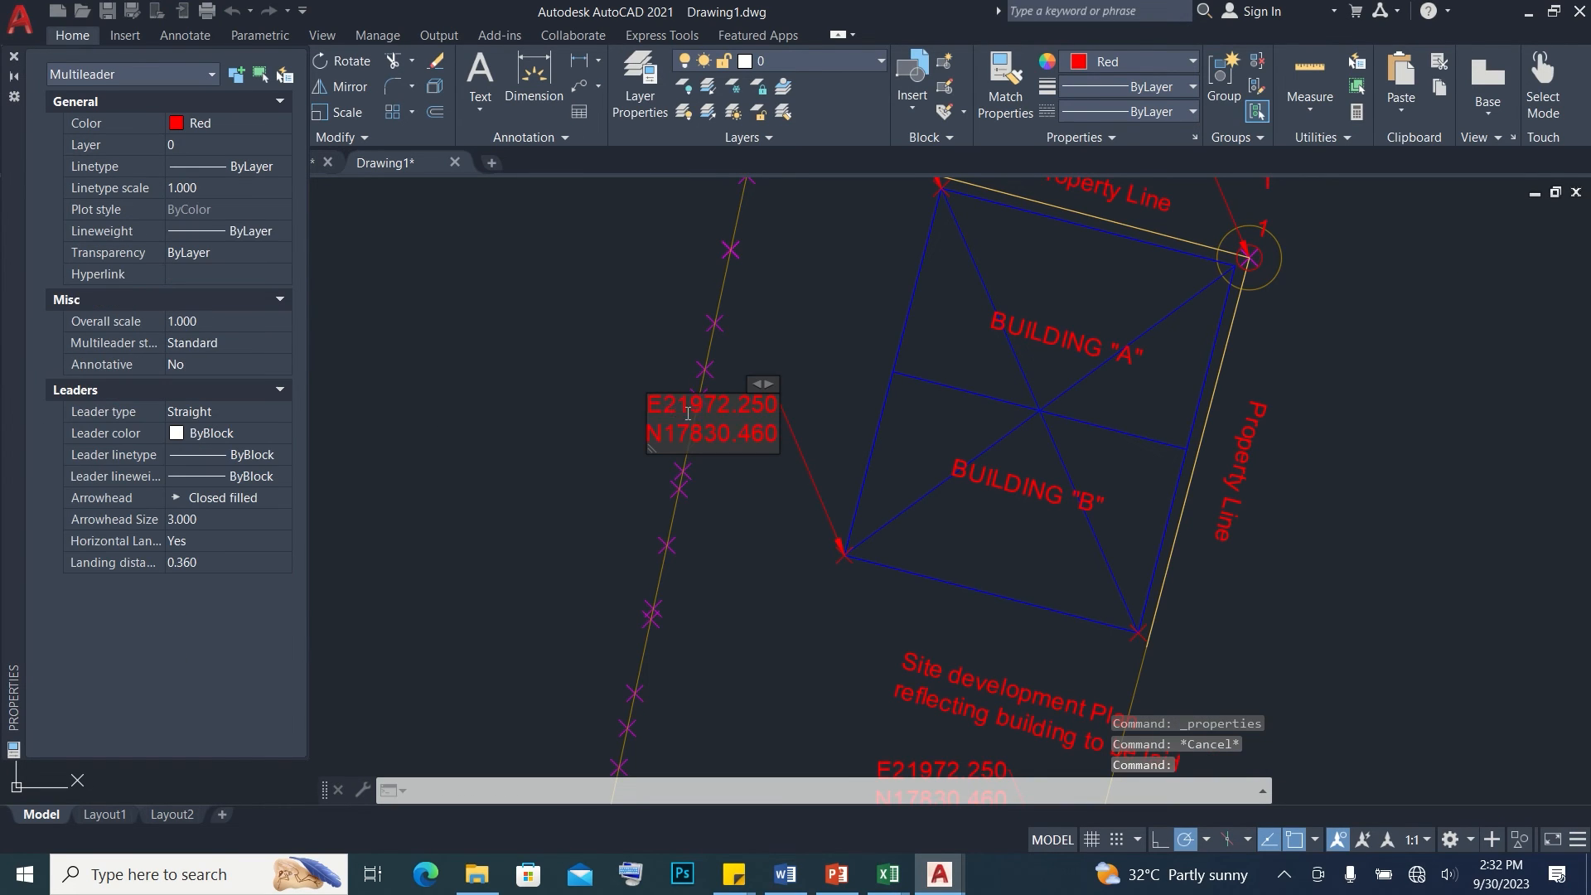
pyautogui.click(740, 501)
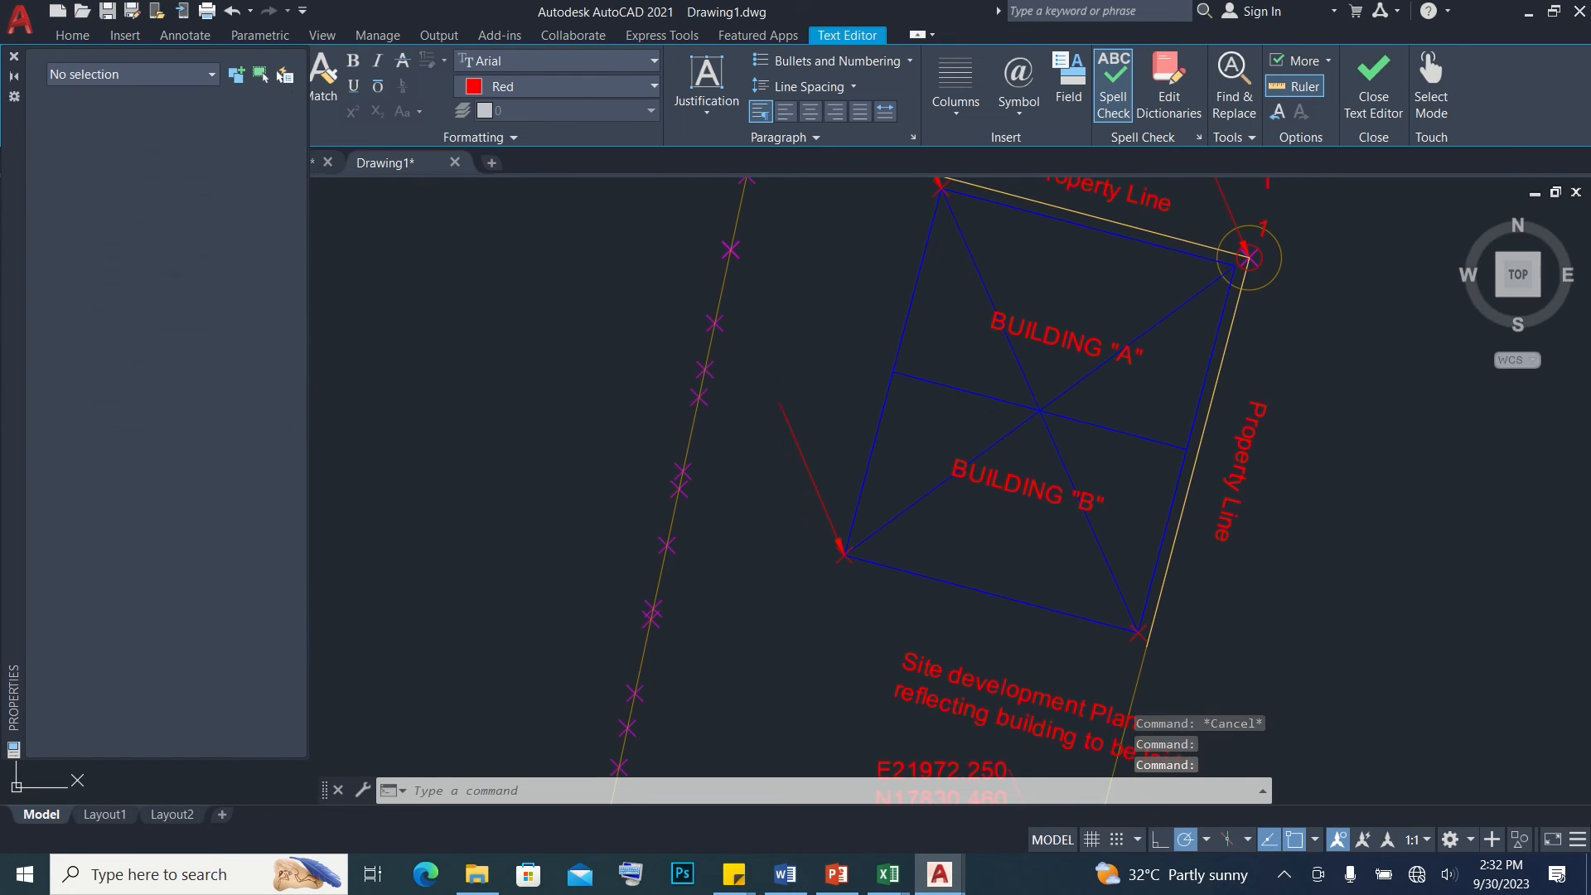
# Copy the same southwest point's Y position into its leader label as northing N17893.403
pyautogui.click(838, 560)
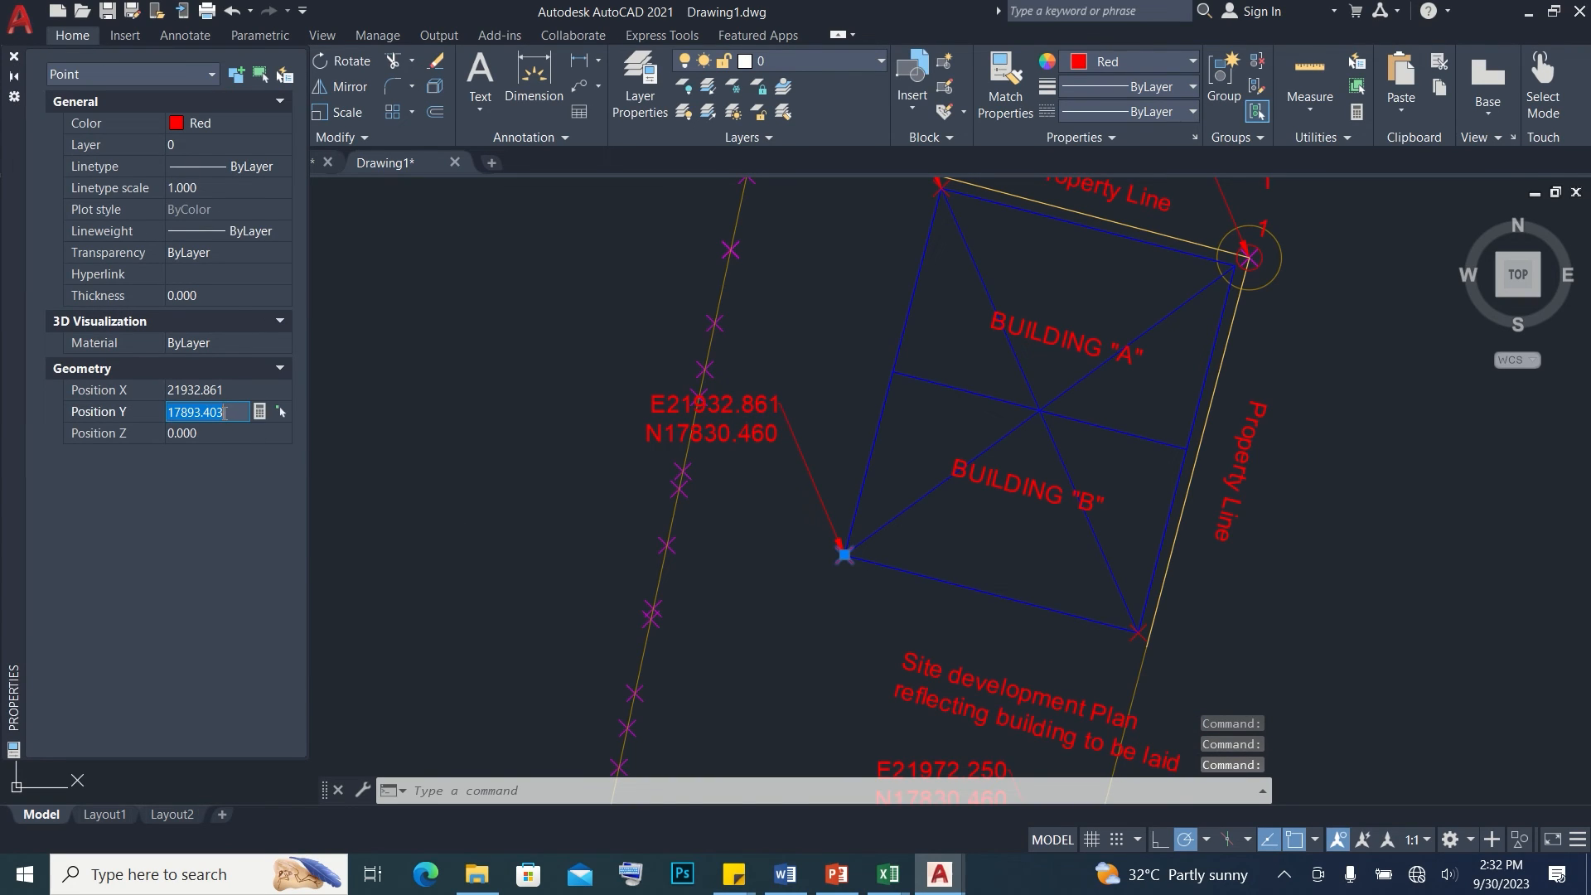
pyautogui.press('Escape')
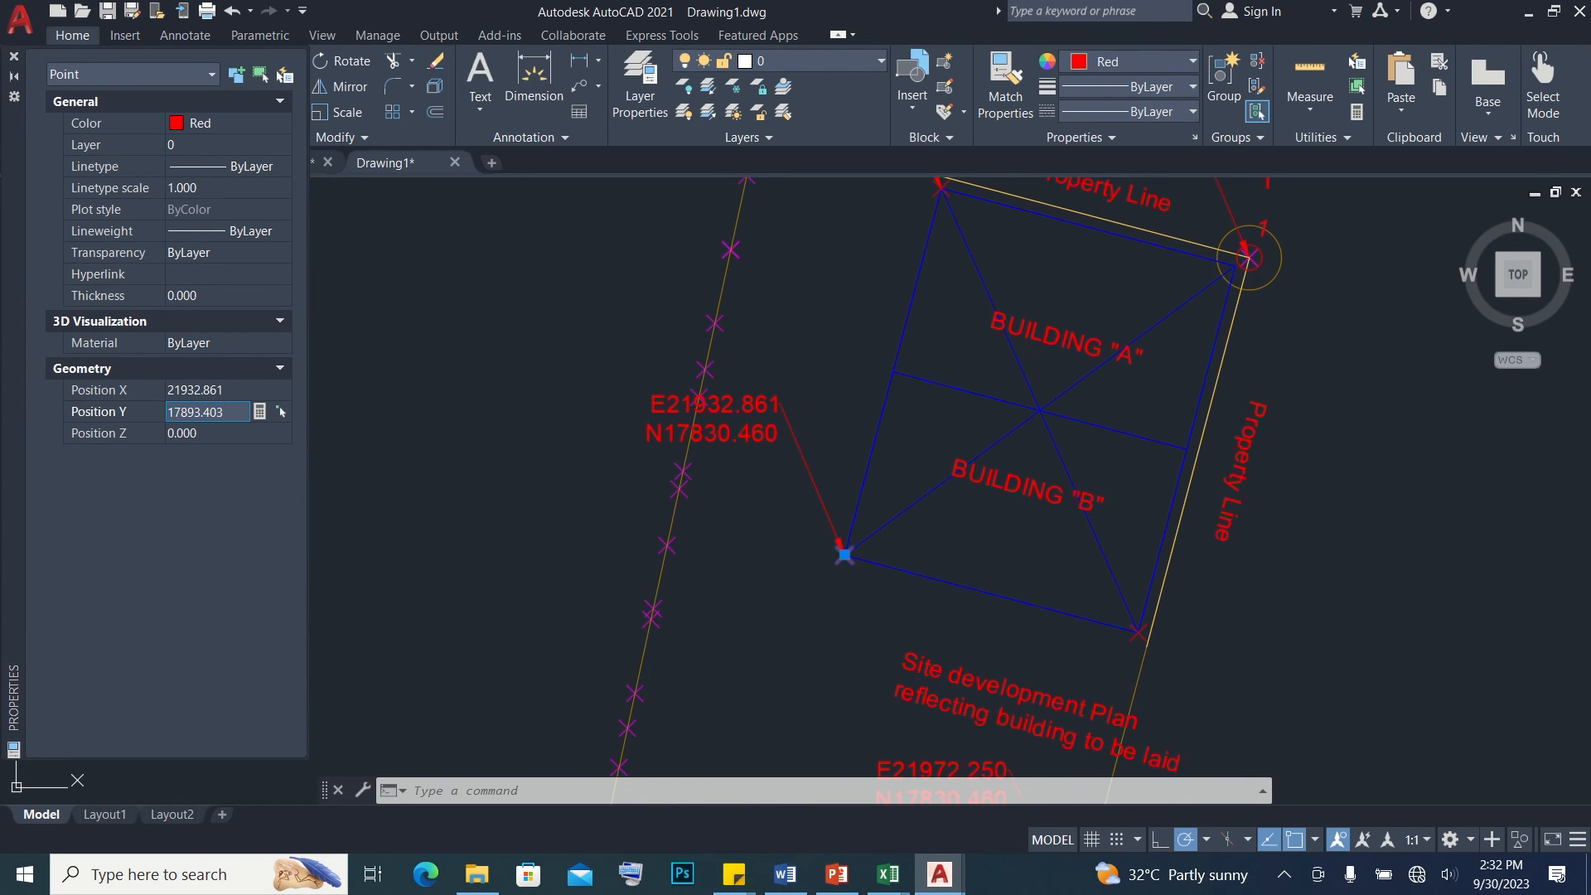
pyautogui.click(682, 431)
pyautogui.doubleClick(681, 432)
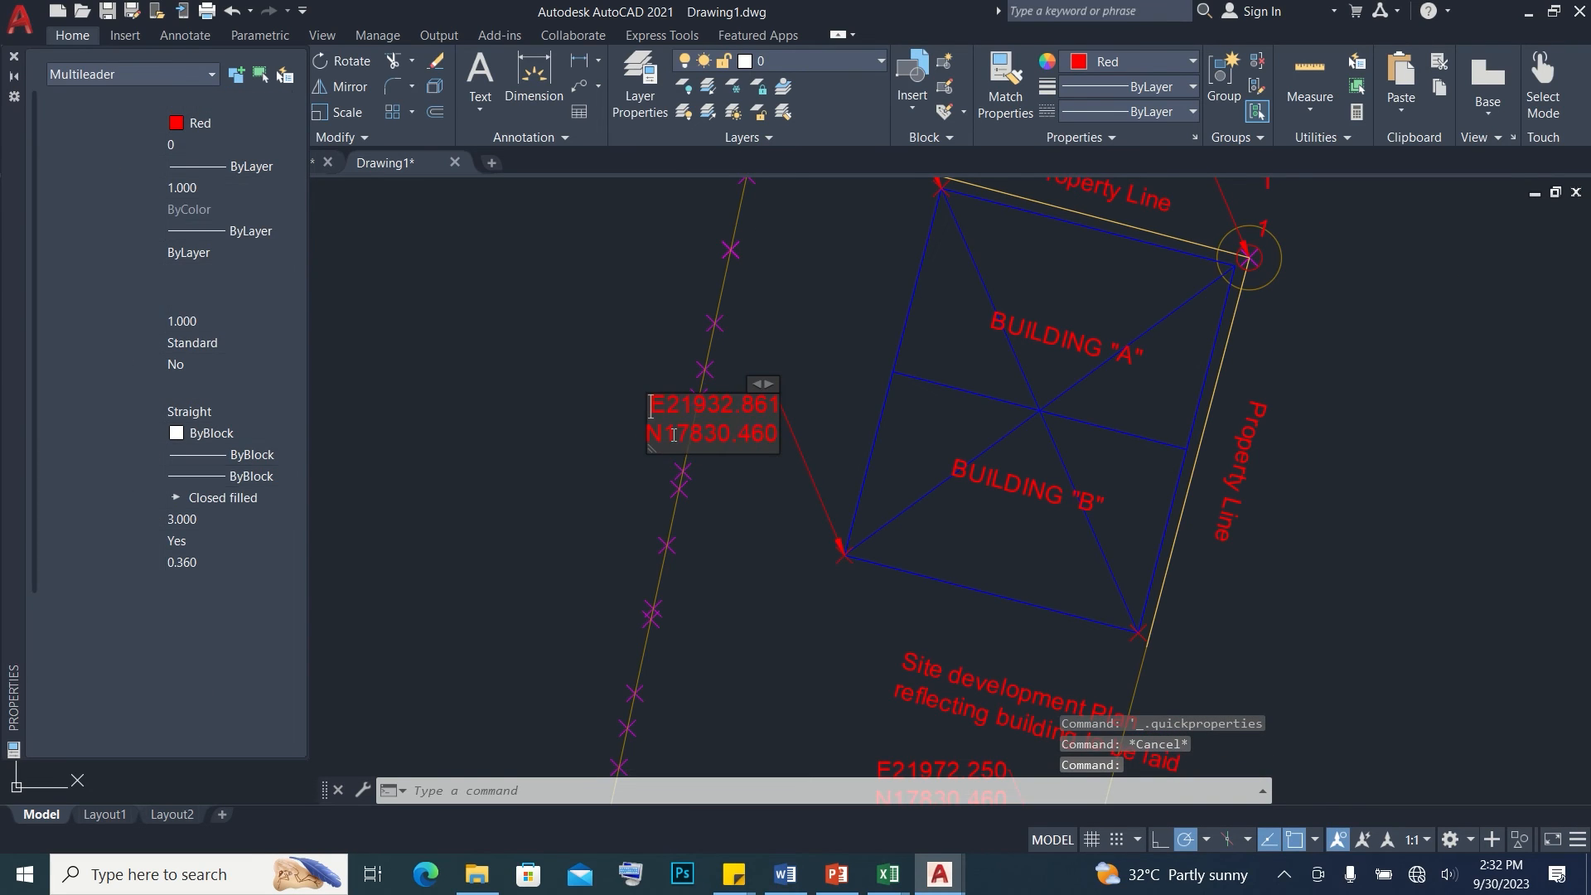
pyautogui.click(746, 497)
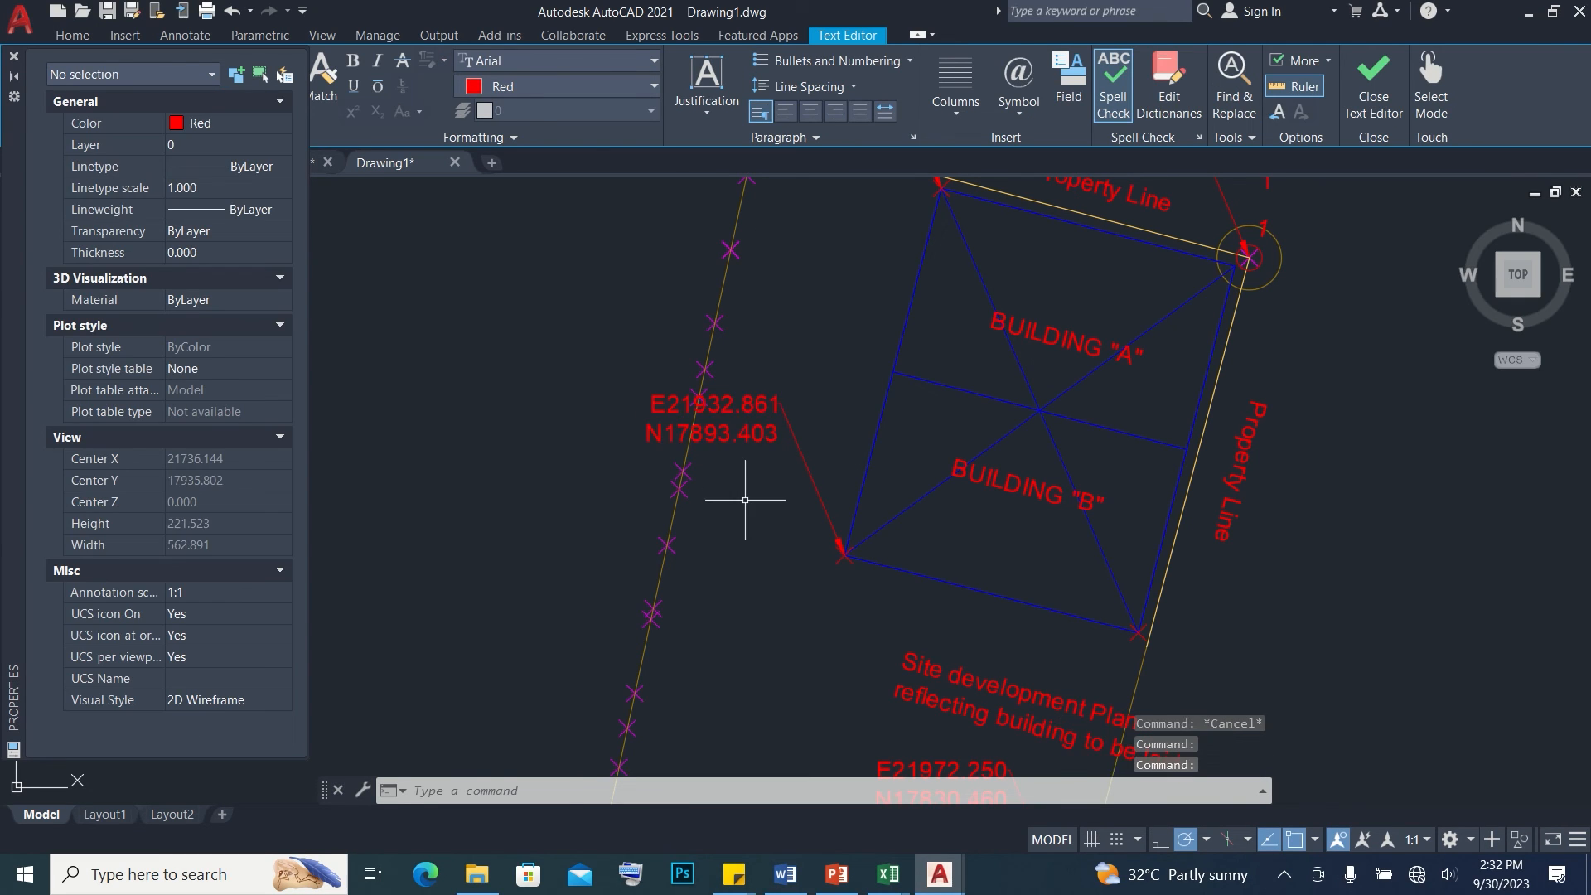
# Copy the X position of Building A's northwest corner point into its leader label as easting E21949.503
pyautogui.moveTo(925, 197); pyautogui.dragTo(832, 398, button='middle')
pyautogui.click(841, 397)
pyautogui.rightClick(841, 398)
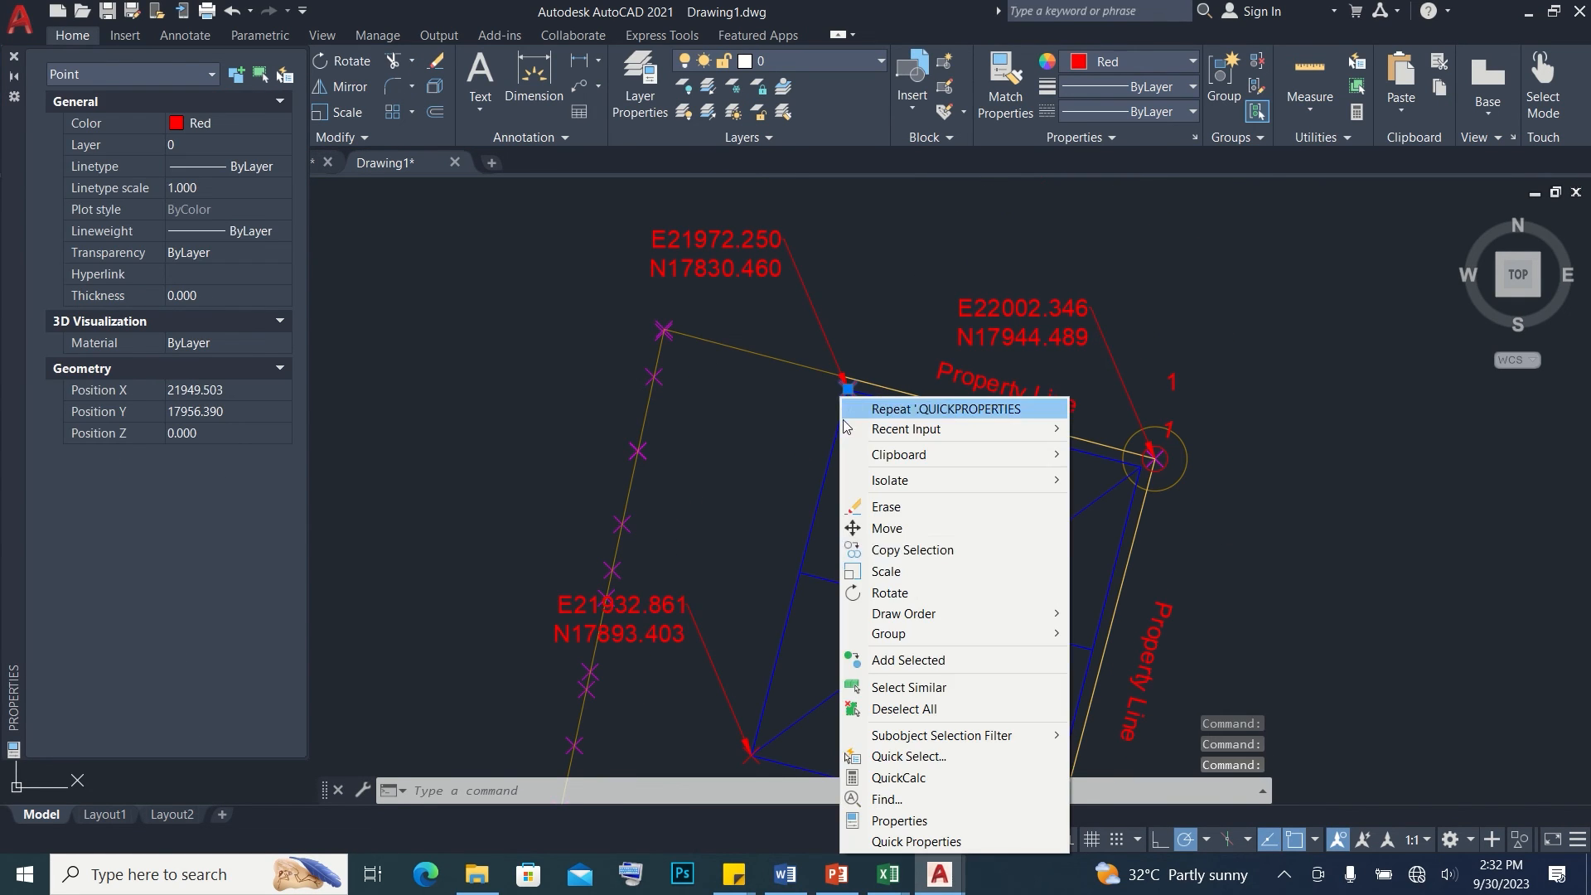
pyautogui.click(899, 821)
pyautogui.click(220, 390)
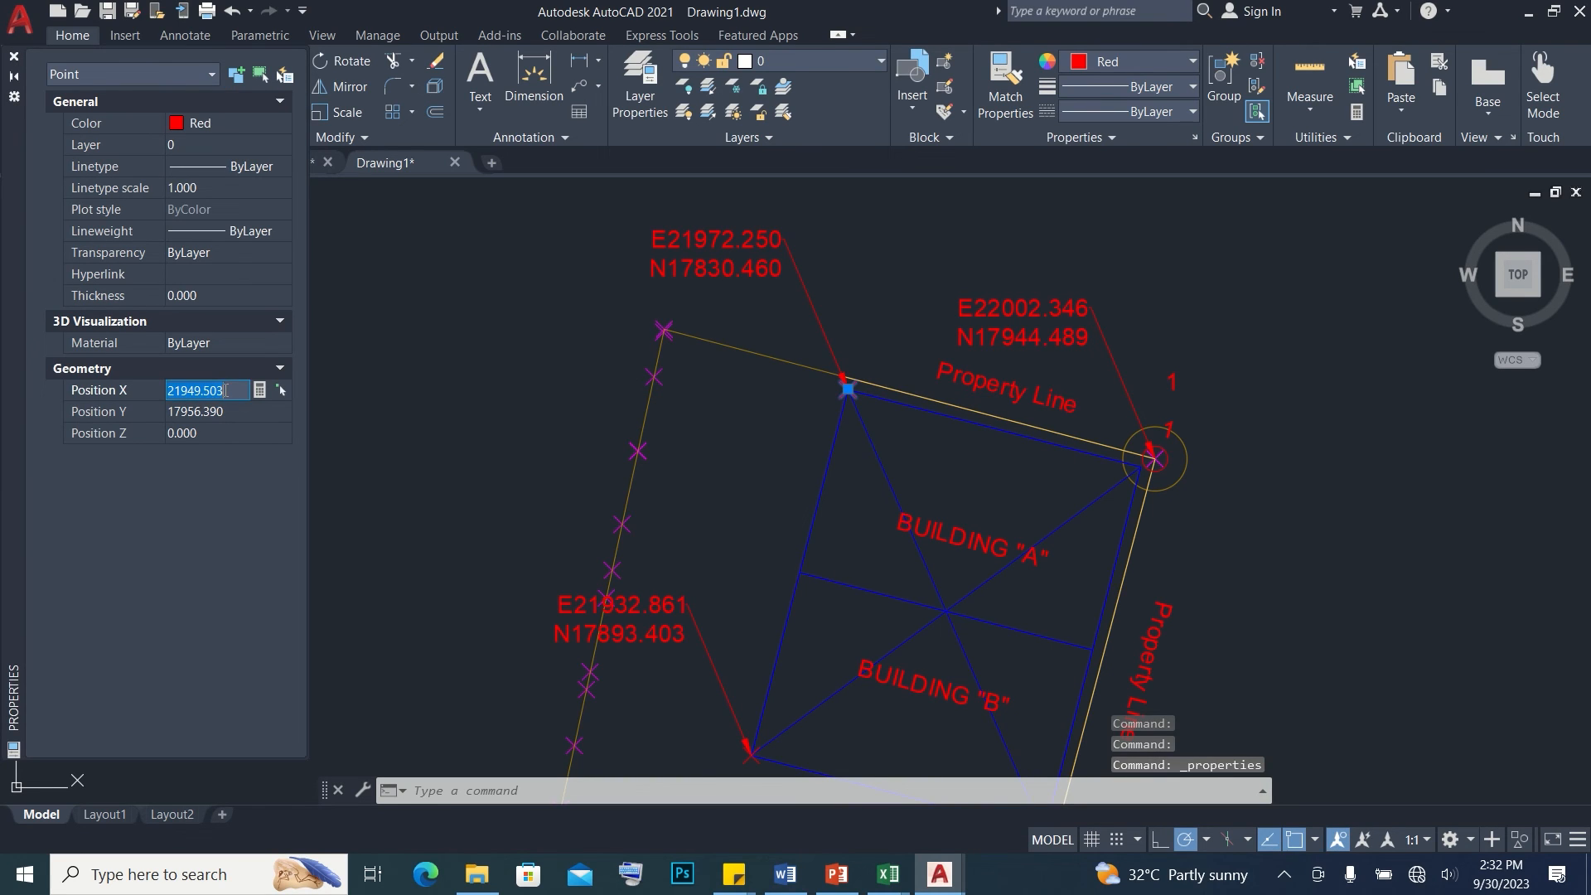
pyautogui.doubleClick(775, 241)
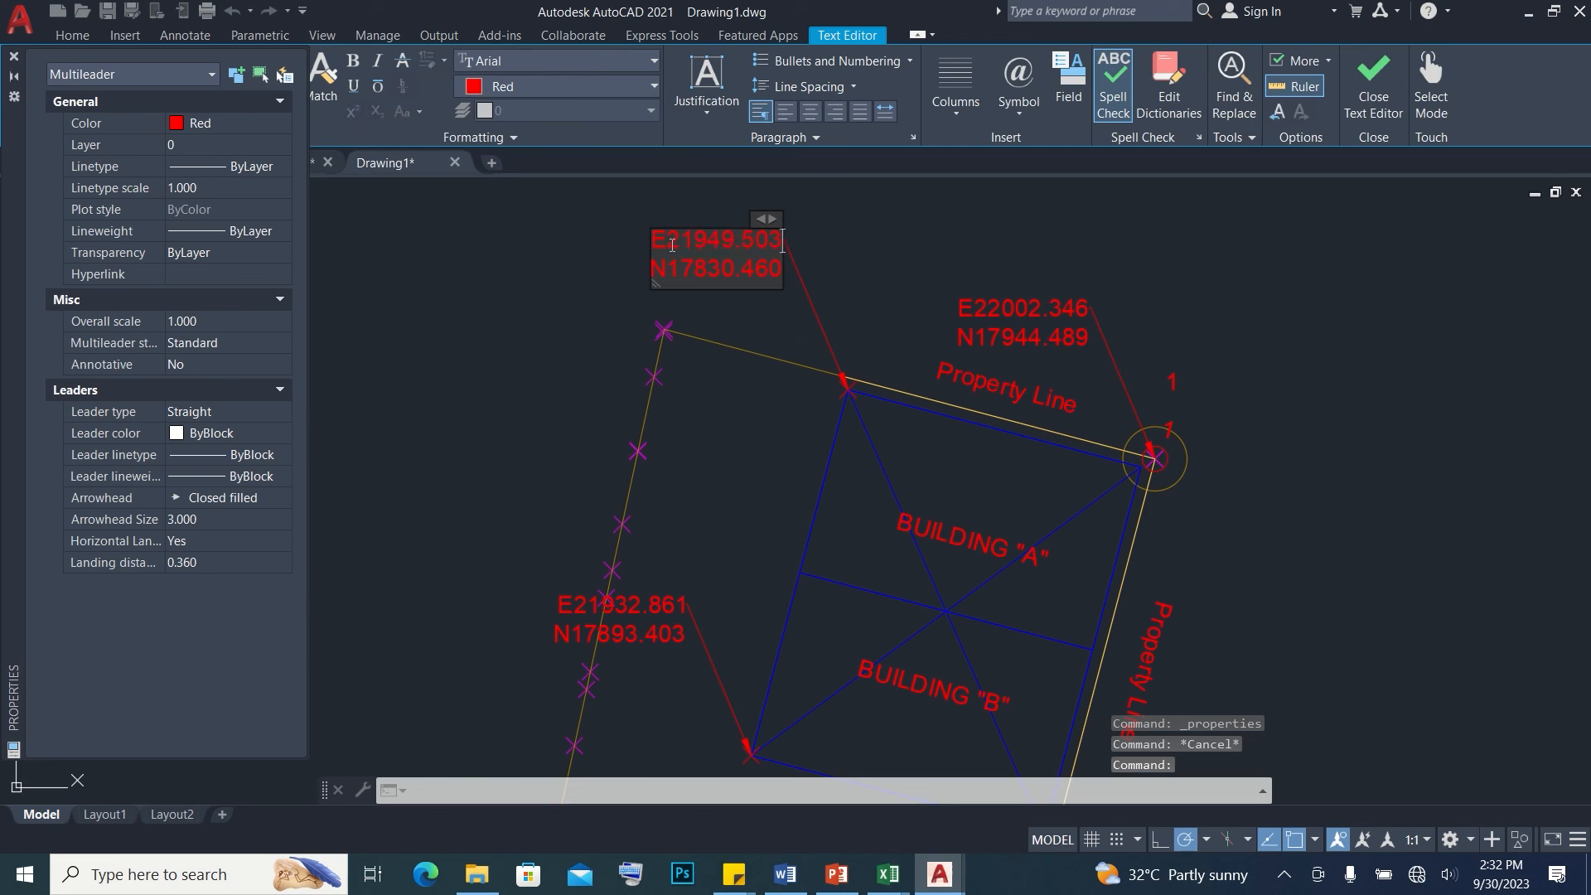
pyautogui.click(684, 310)
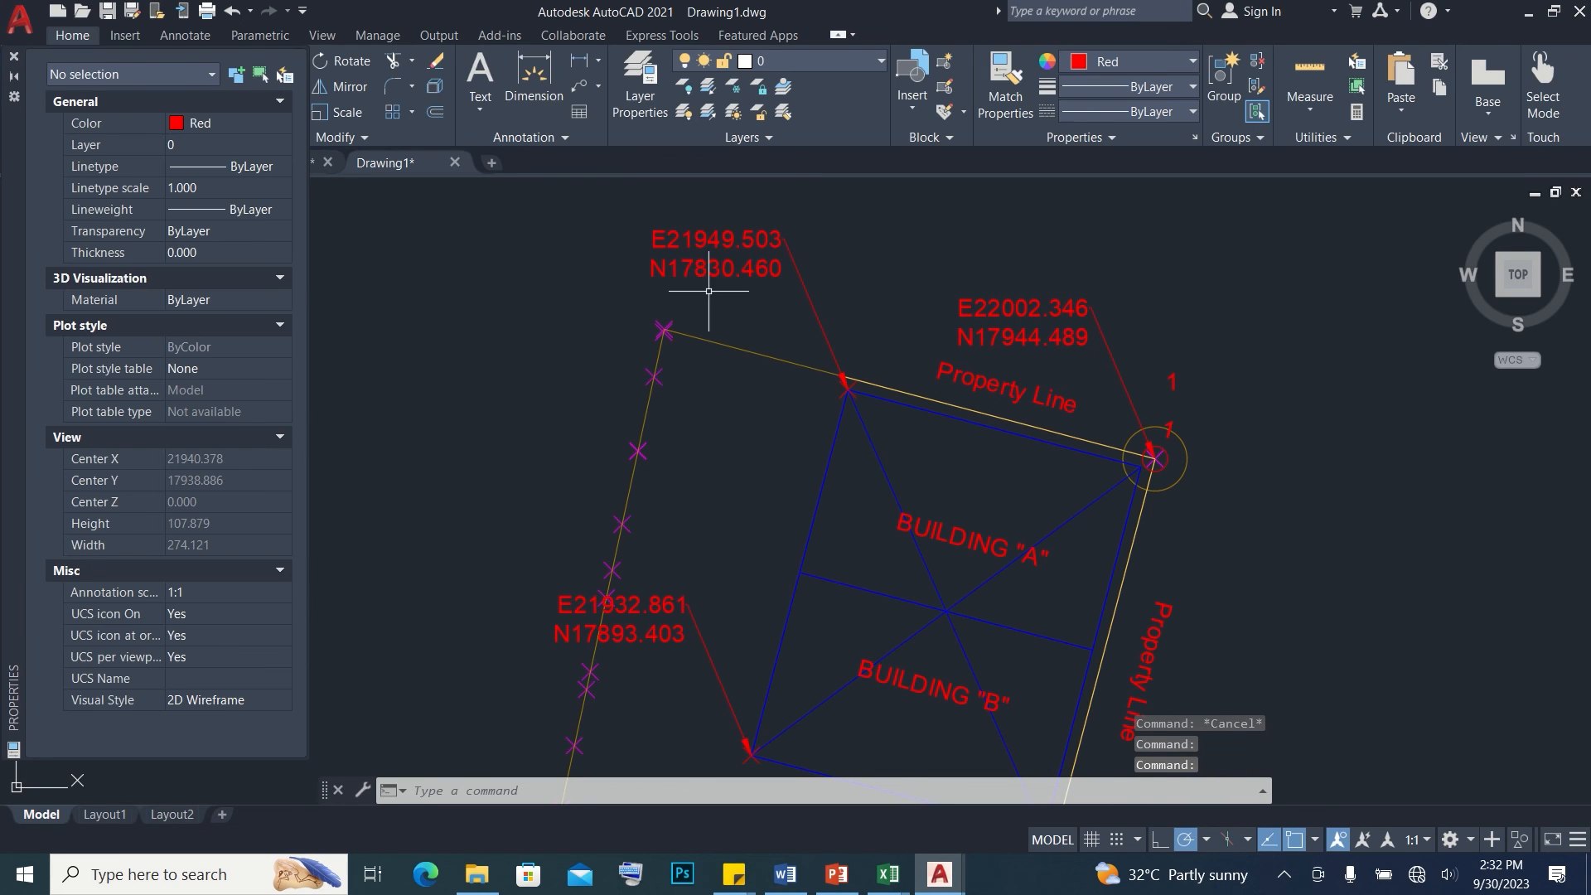
# Copy the same northwest point's Y position into its leader label as northing N17956.390
pyautogui.click(846, 386)
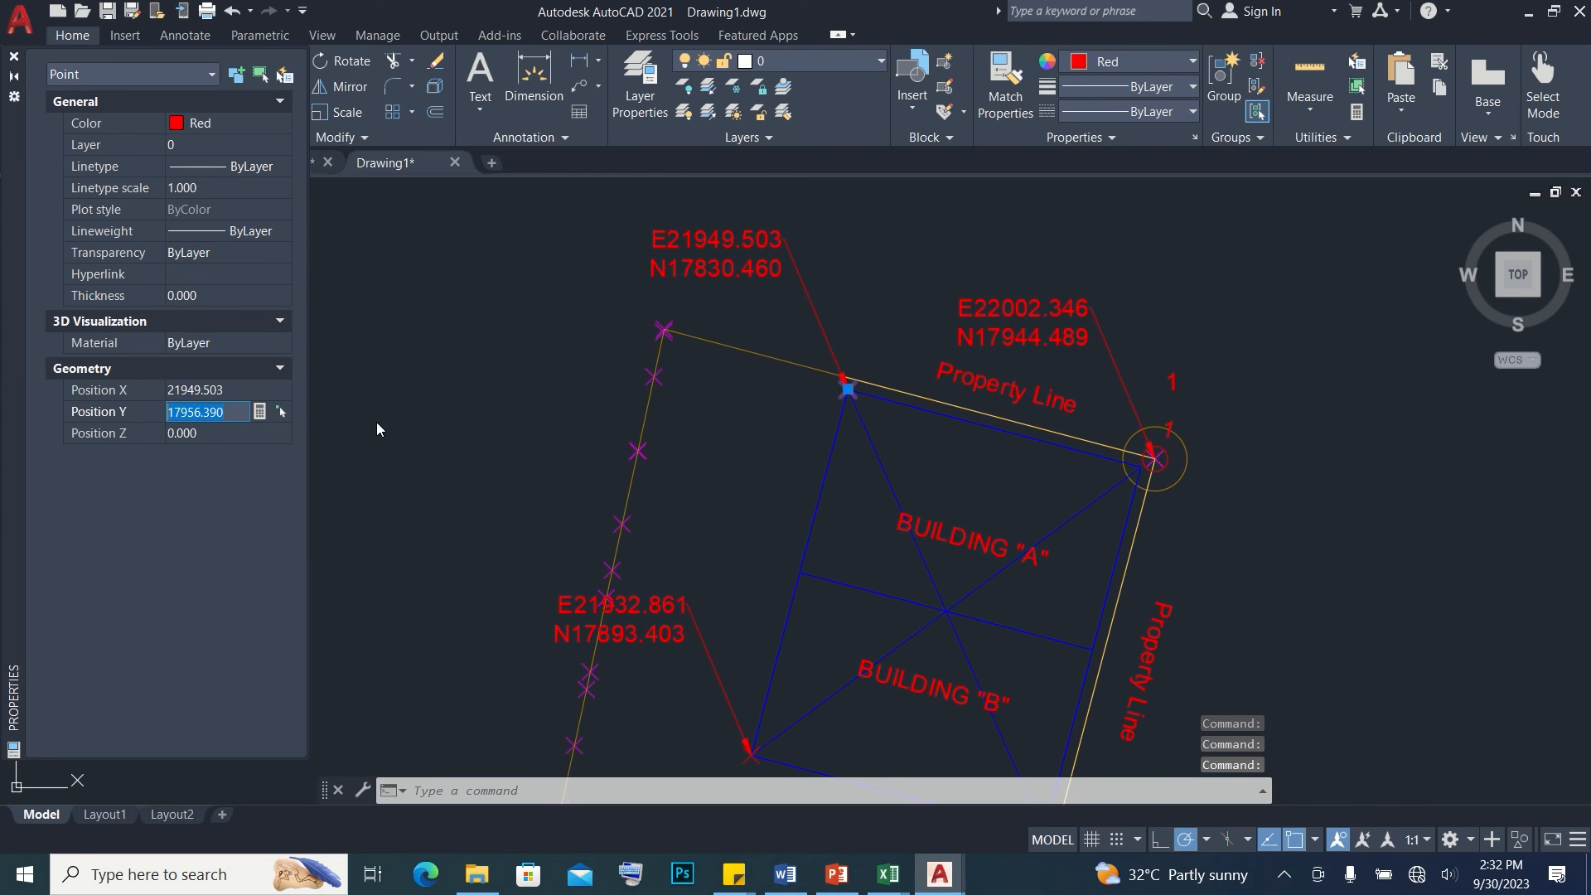
pyautogui.press('Escape')
pyautogui.click(715, 274)
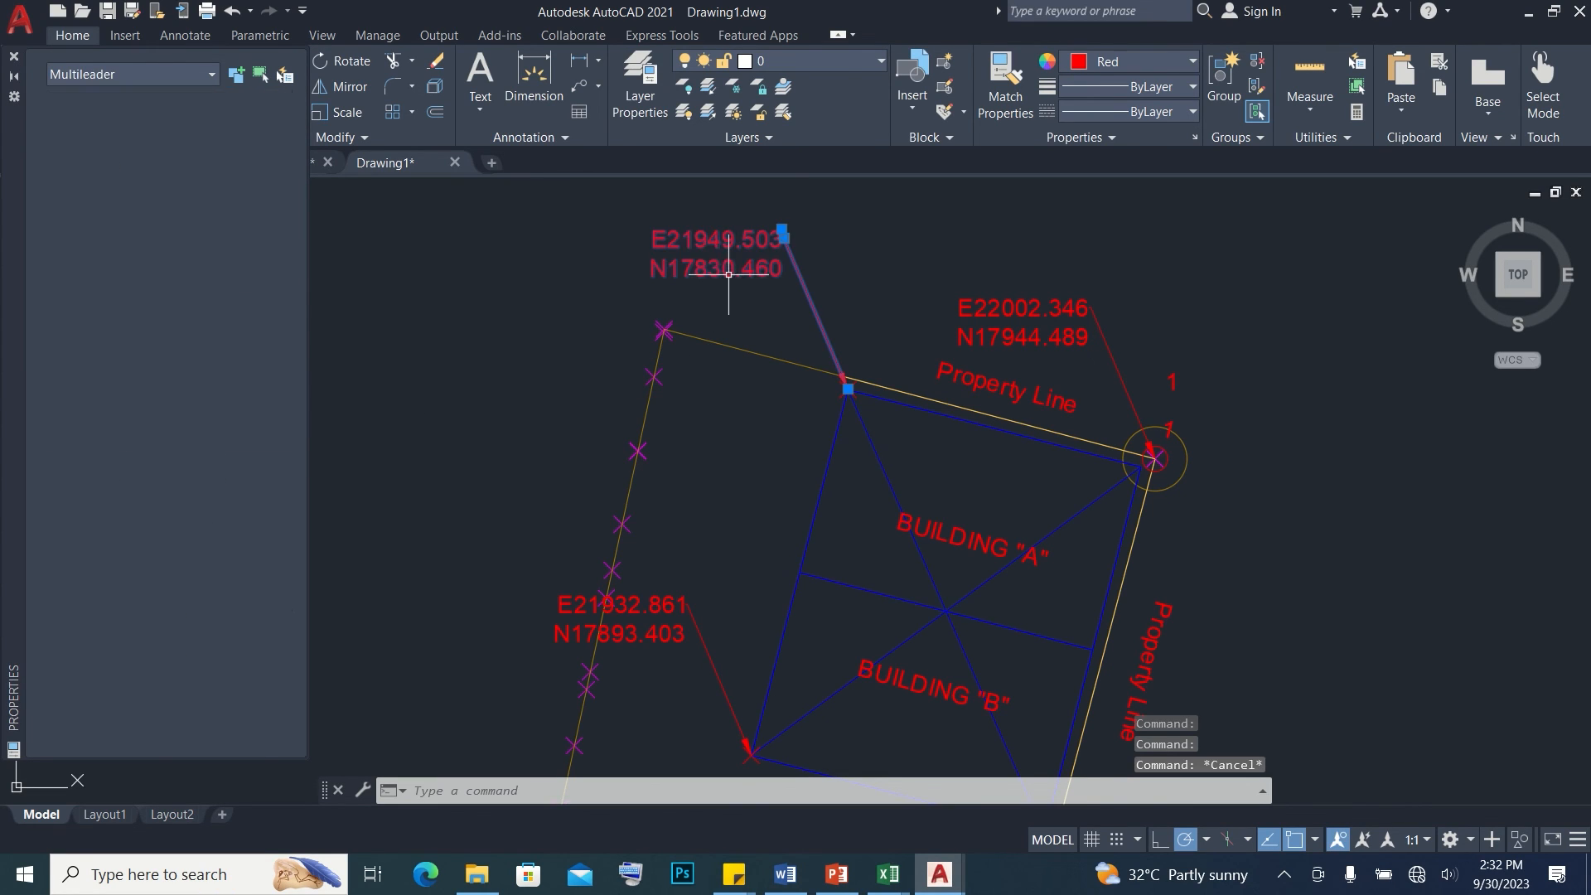
pyautogui.doubleClick(781, 268)
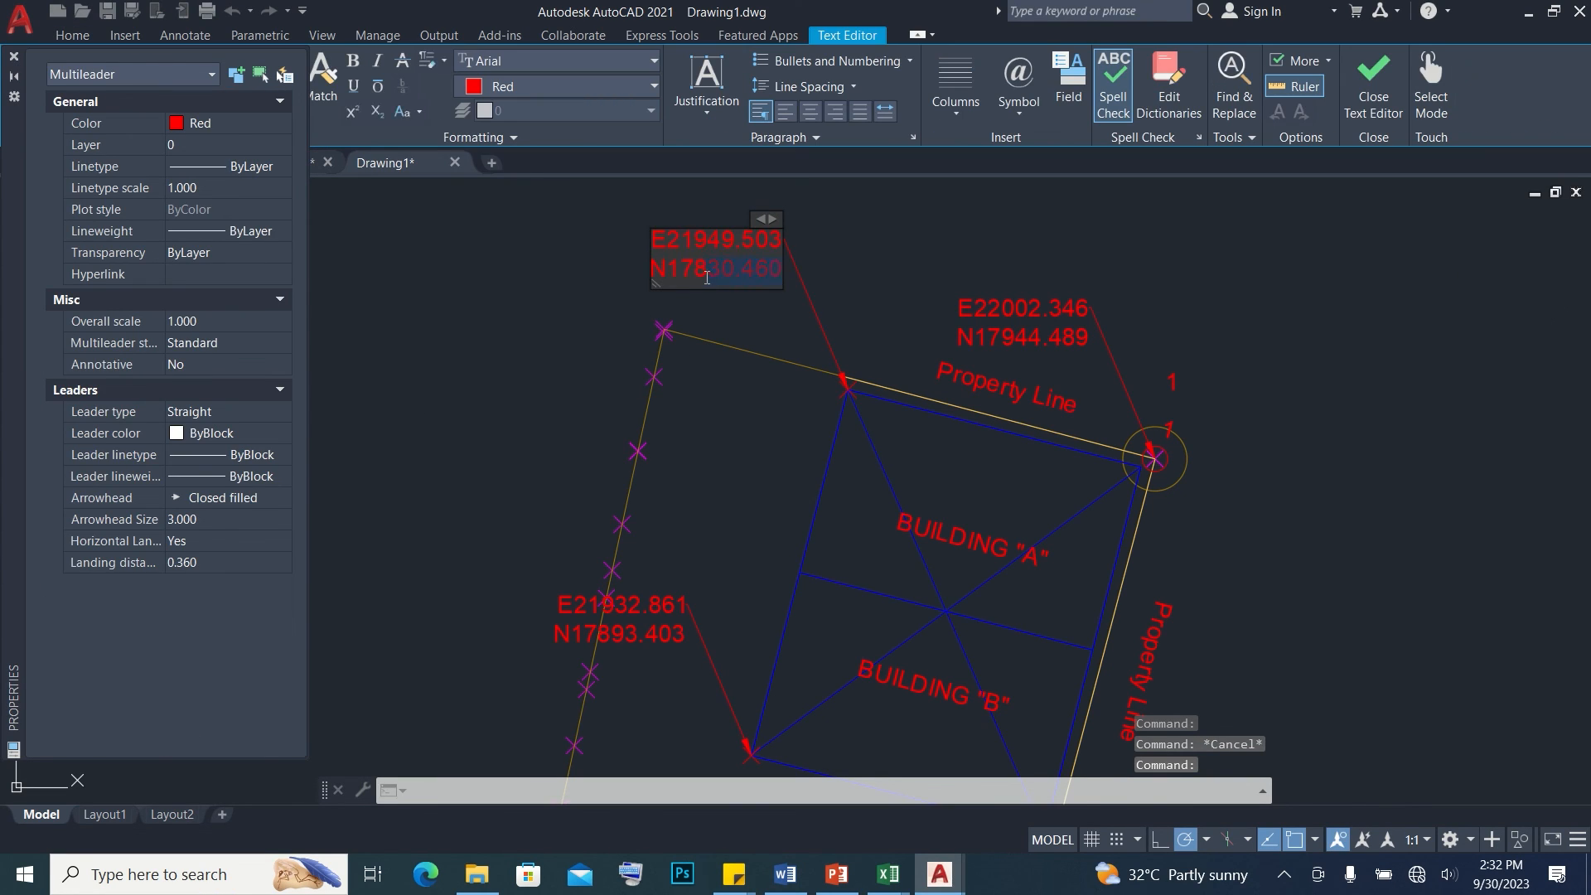
pyautogui.write('17956.390')
pyautogui.click(704, 305)
pyautogui.press('Escape')
# Save the drawing as "BUILDING COORDINATES 3 for SITE LAYOUT STAKEOUT" in the SURVEYOR, LINE AND GRADE ENGINEER folder
pyautogui.scroll(-2, 701, 334)
pyautogui.scroll(-2, 703, 396)
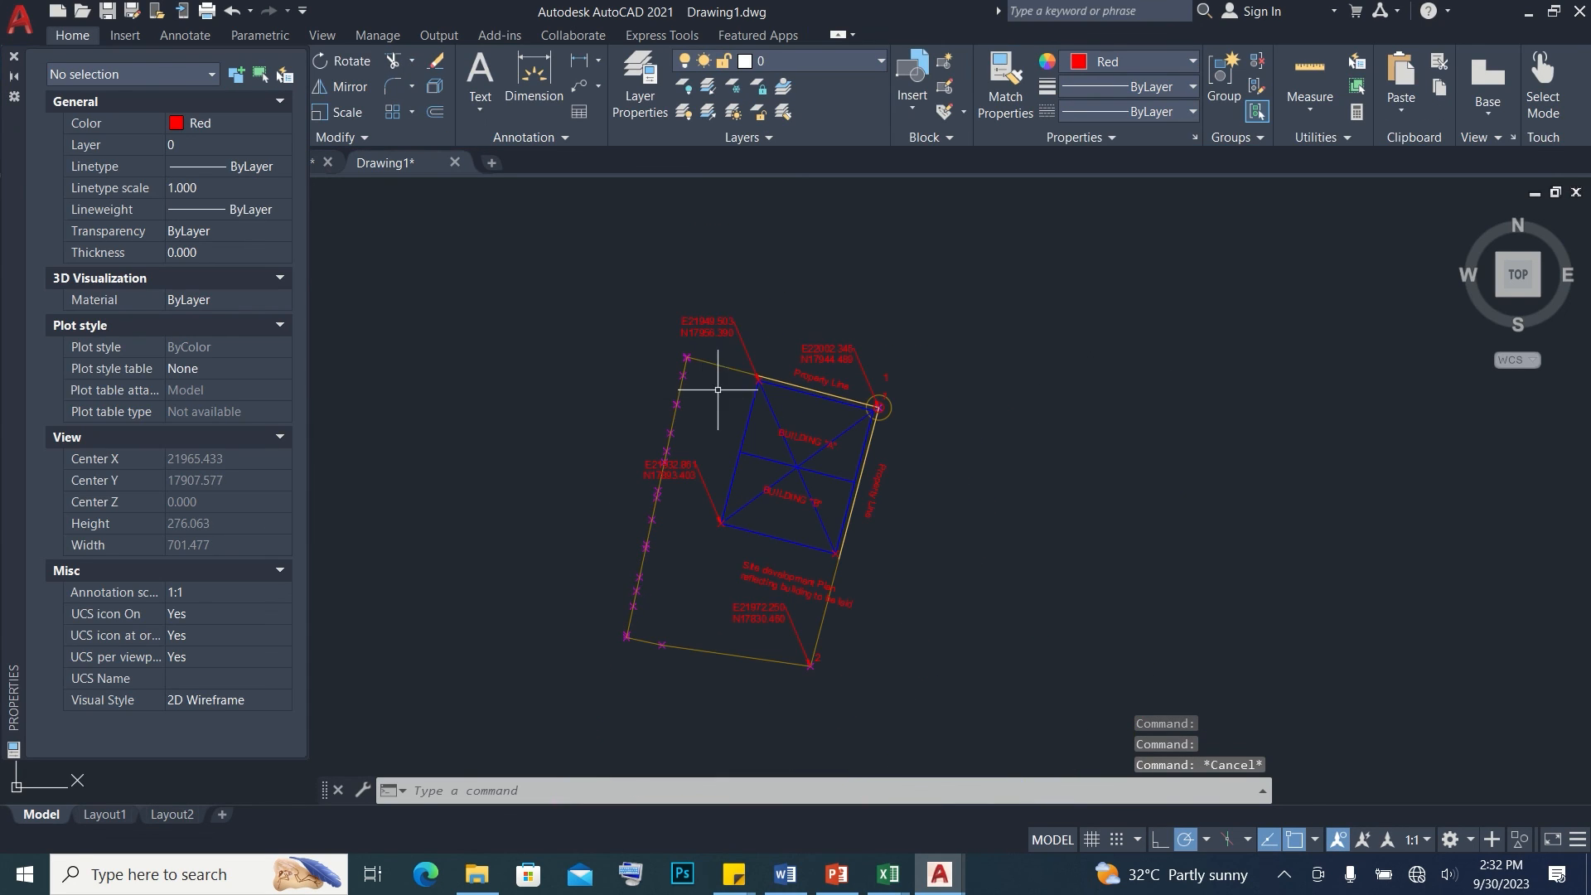
pyautogui.moveTo(938, 653); pyautogui.dragTo(977, 629, button='middle')
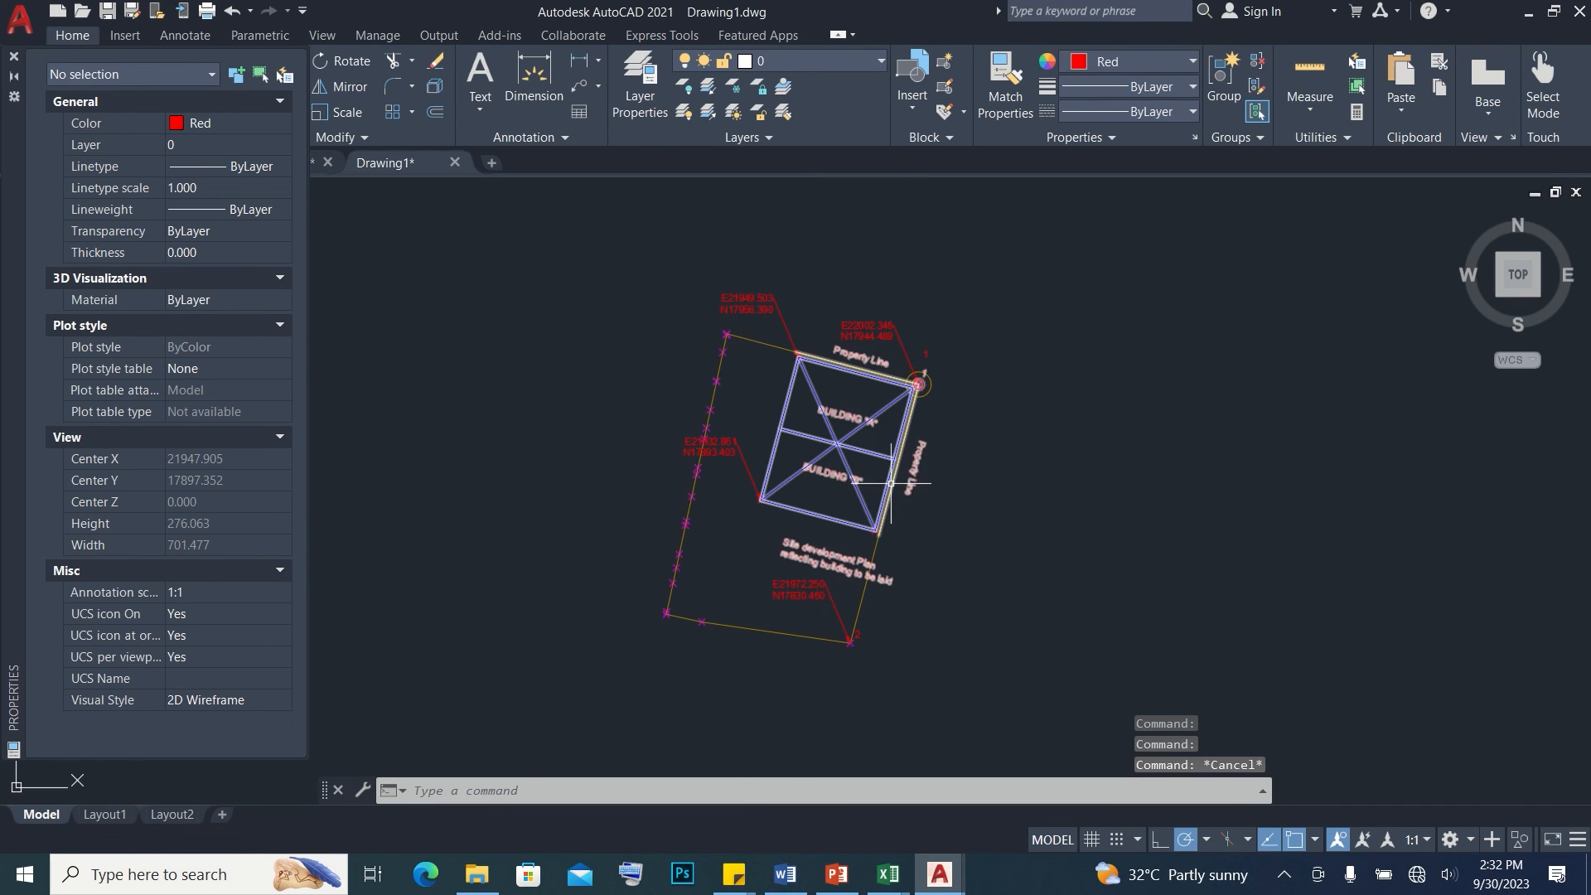
pyautogui.hotkey('ctrl', 's')
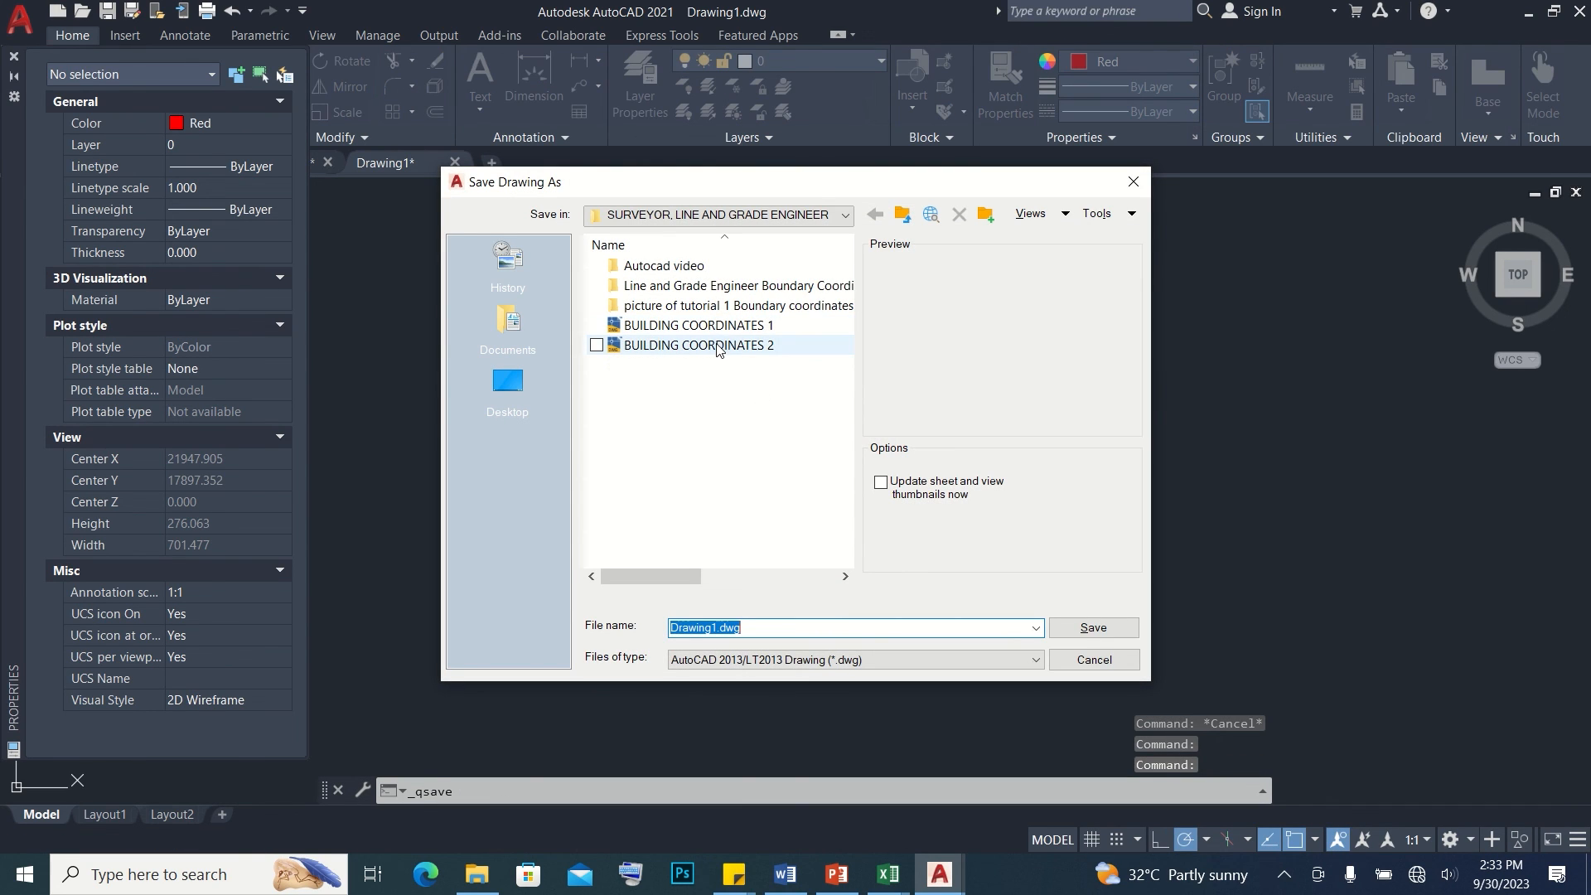
pyautogui.click(720, 345)
pyautogui.doubleClick(818, 627)
pyautogui.write('3 for SITE LAYOUT STAKEOUT')
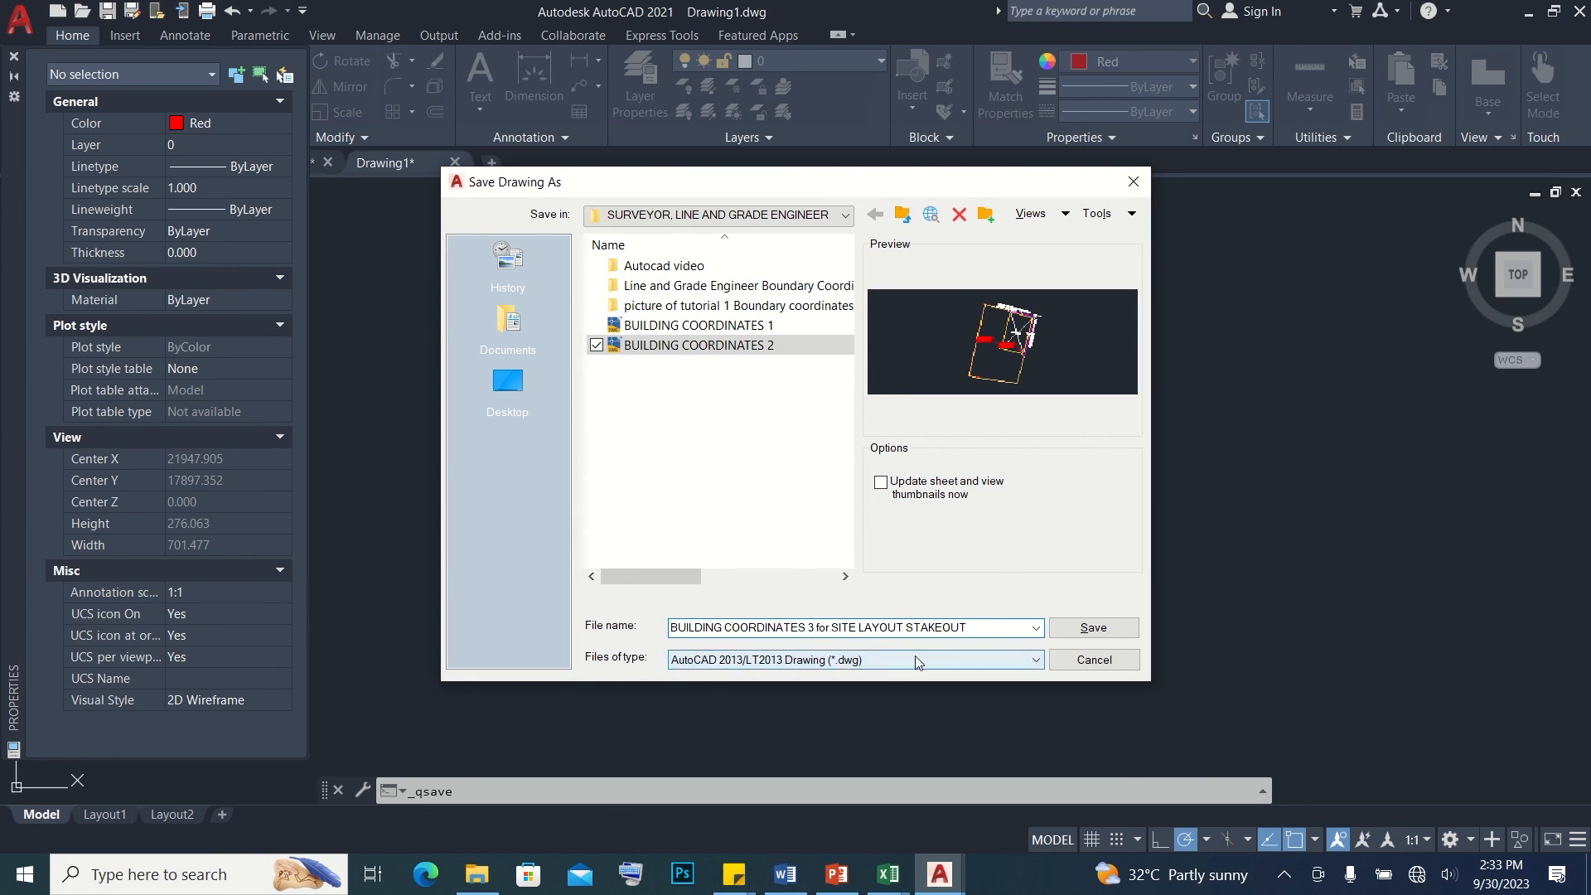
pyautogui.click(1095, 628)
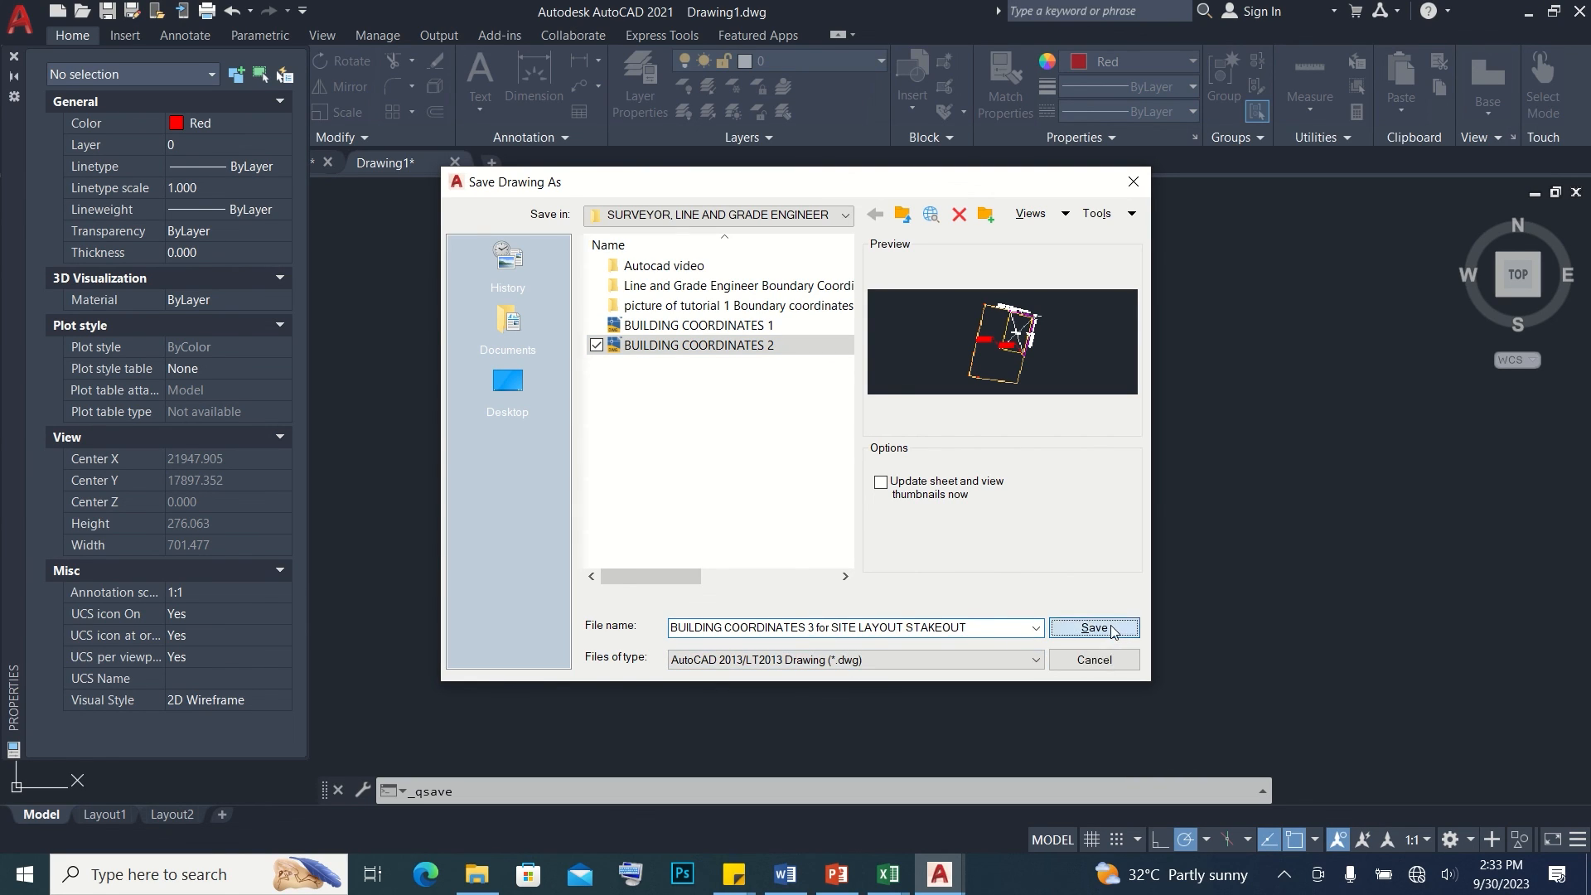